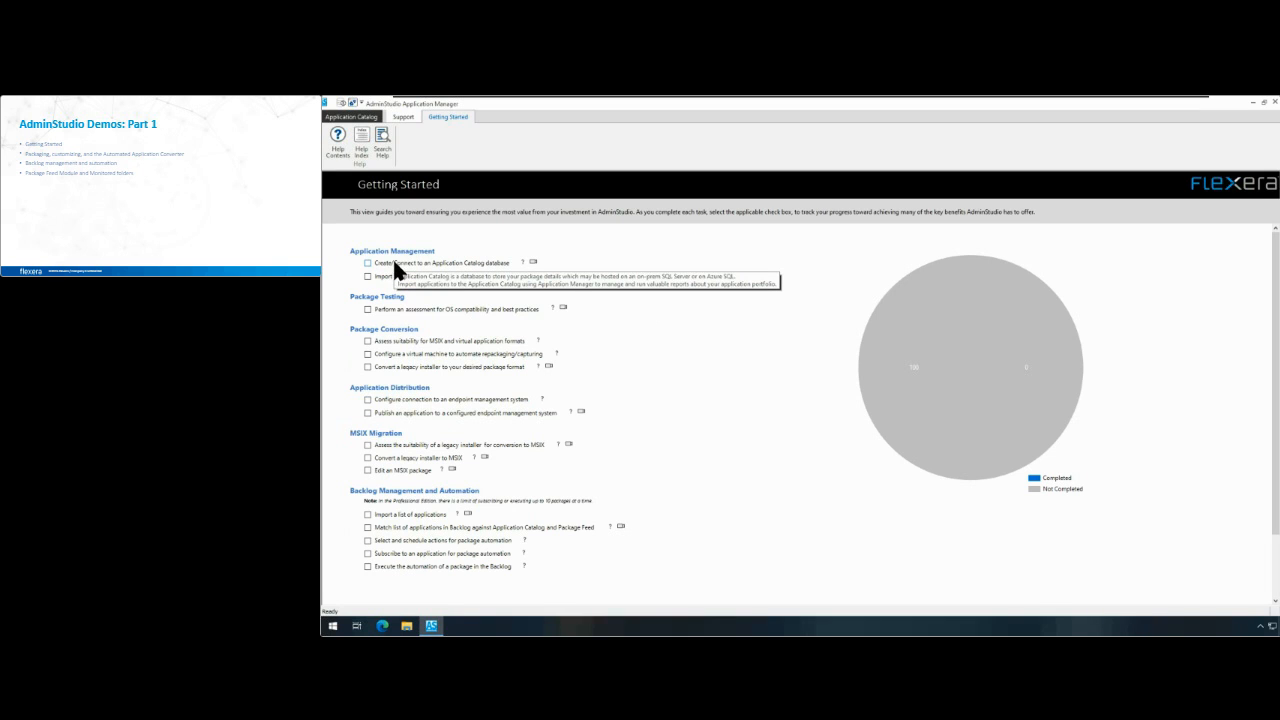
Step: Read the help topic on creating or connecting to an Application Catalog, then close the Help Library
click(522, 260)
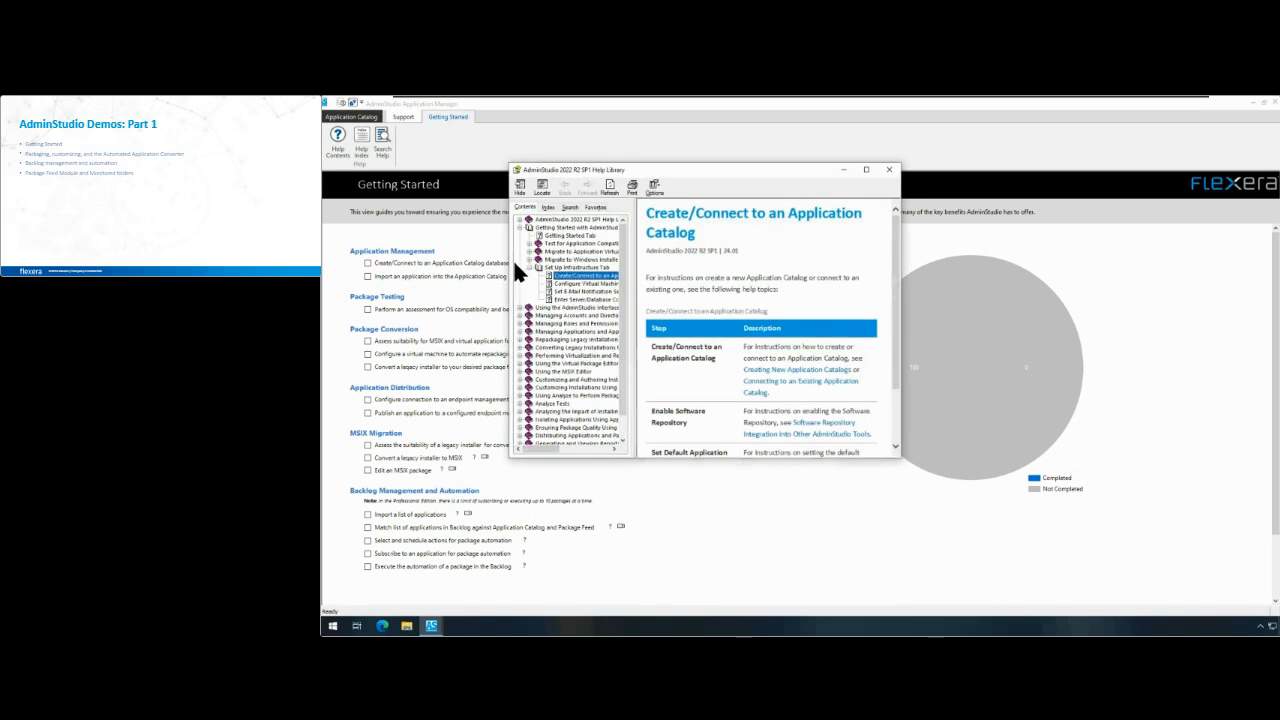
drag(898, 456, 1158, 553)
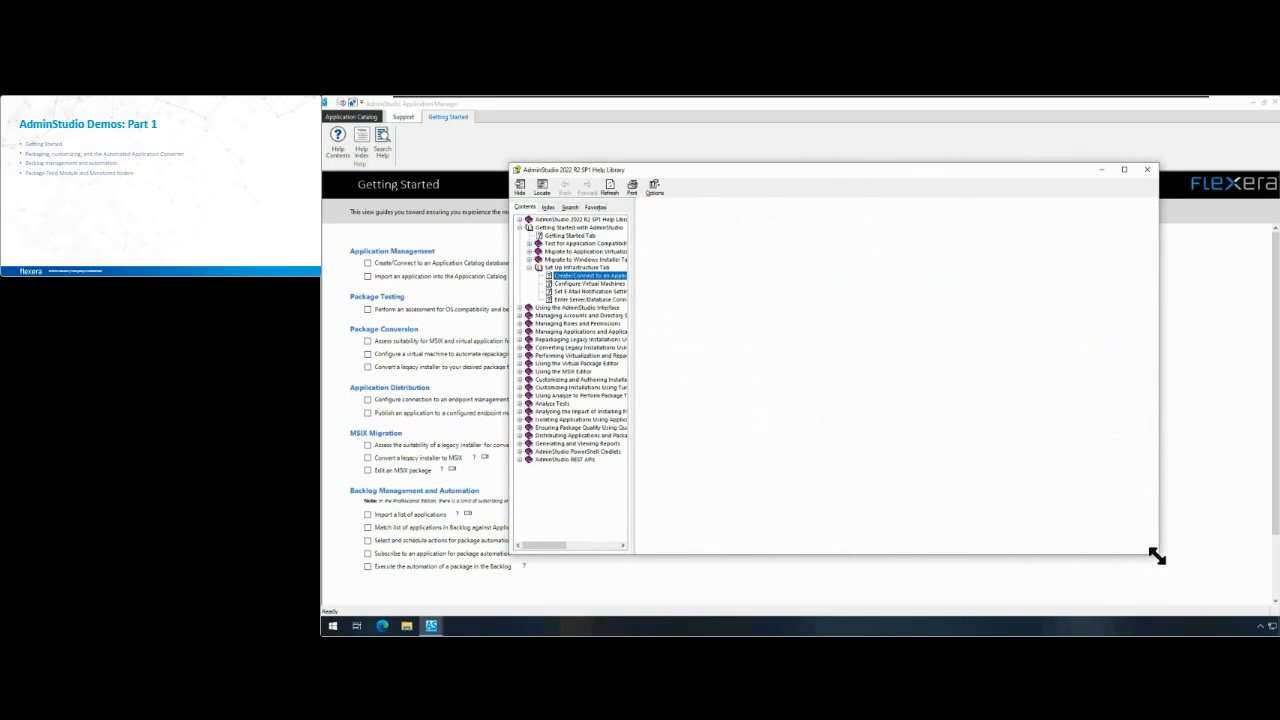
click(1149, 172)
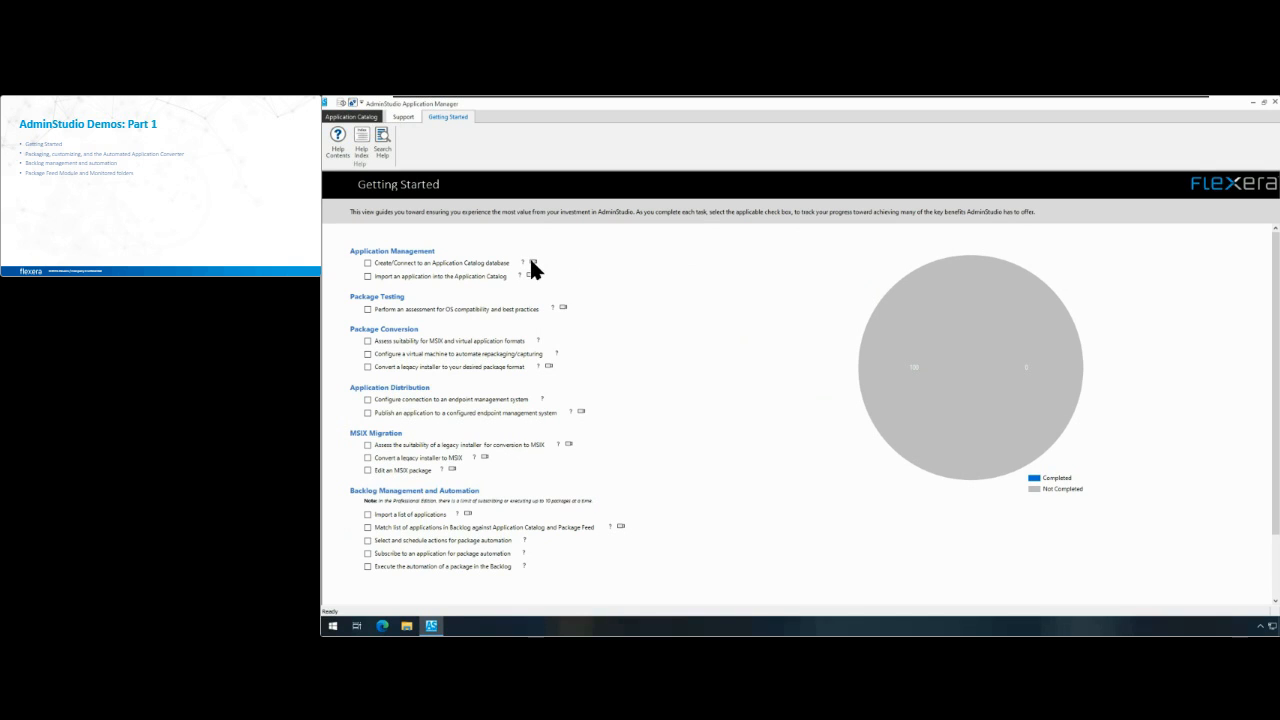
Step: Look through the curriculum of the Getting Started with AdminStudio course in the Flexera Learning Center, and close the browser window
click(530, 260)
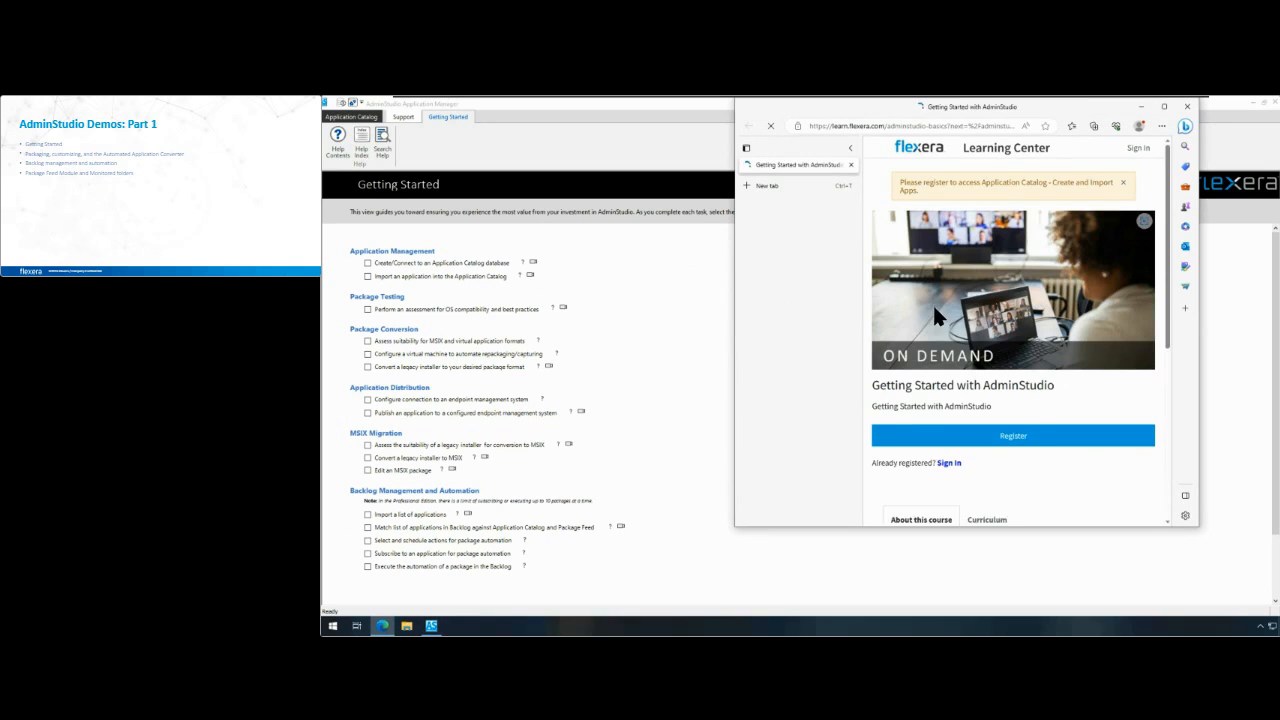
drag(734, 320, 553, 322)
scroll(1073, 370, down, 3)
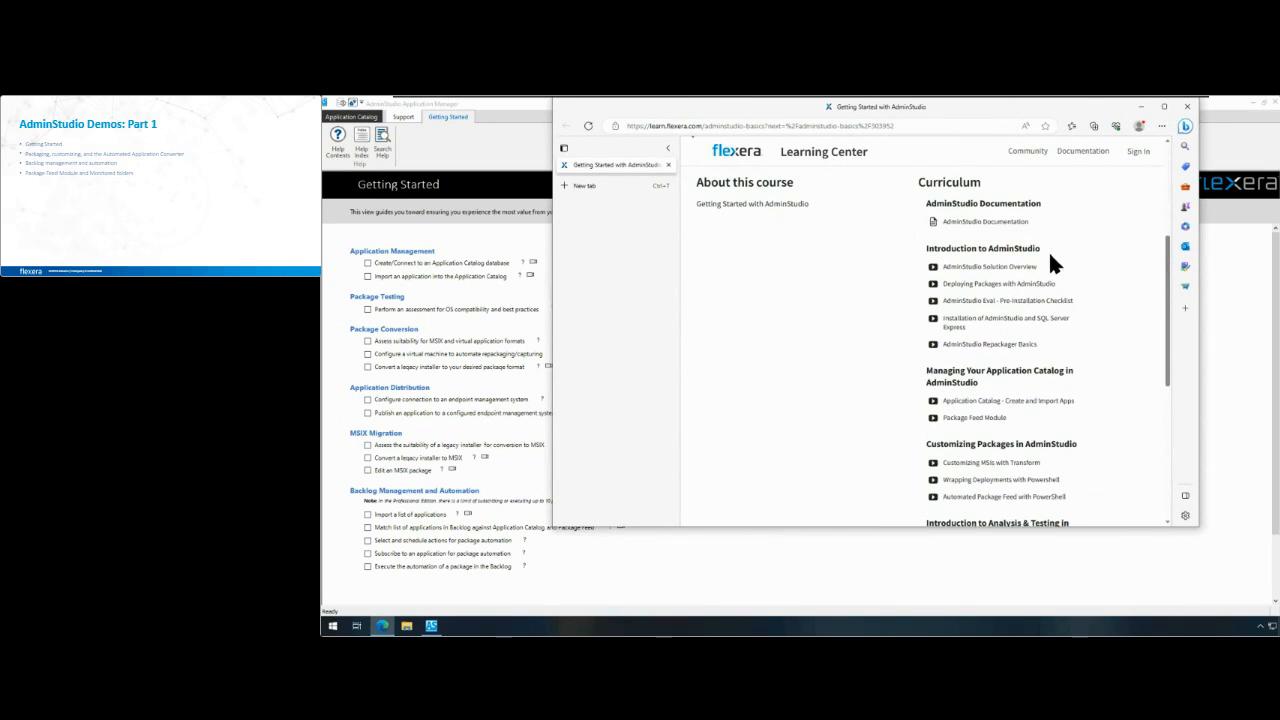
scroll(1080, 460, down, 3)
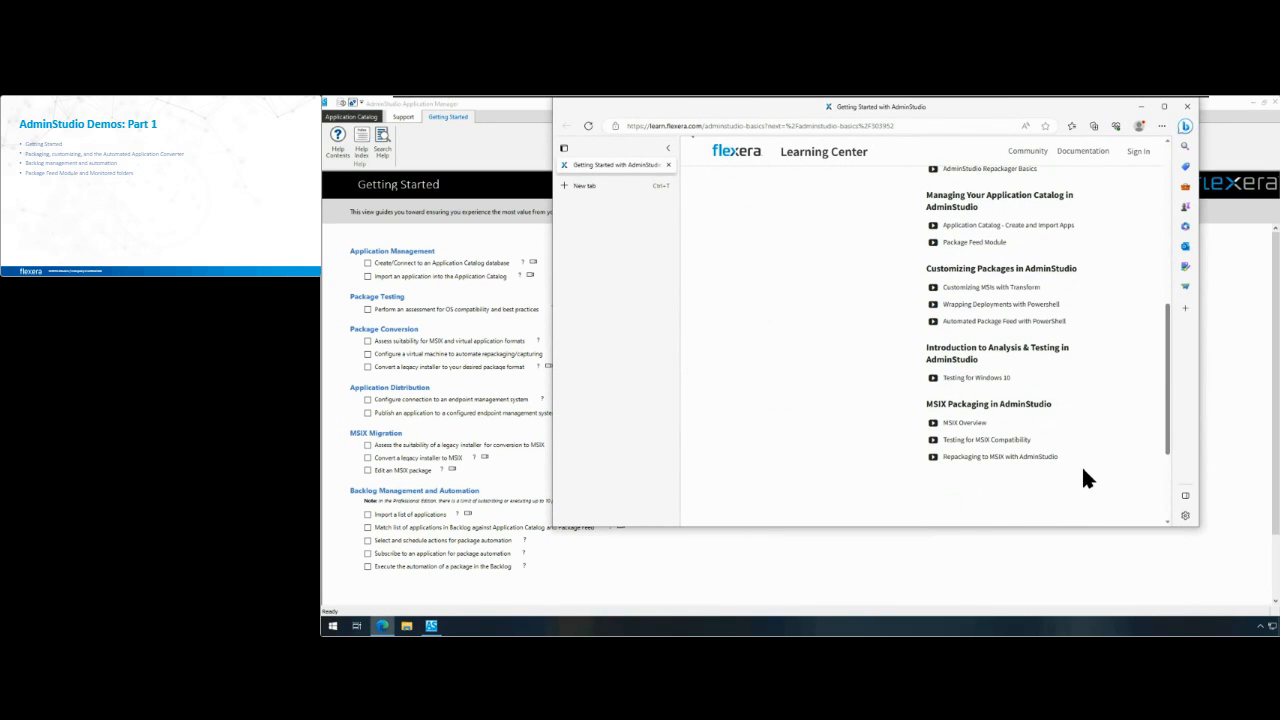
drag(1066, 102, 1078, 160)
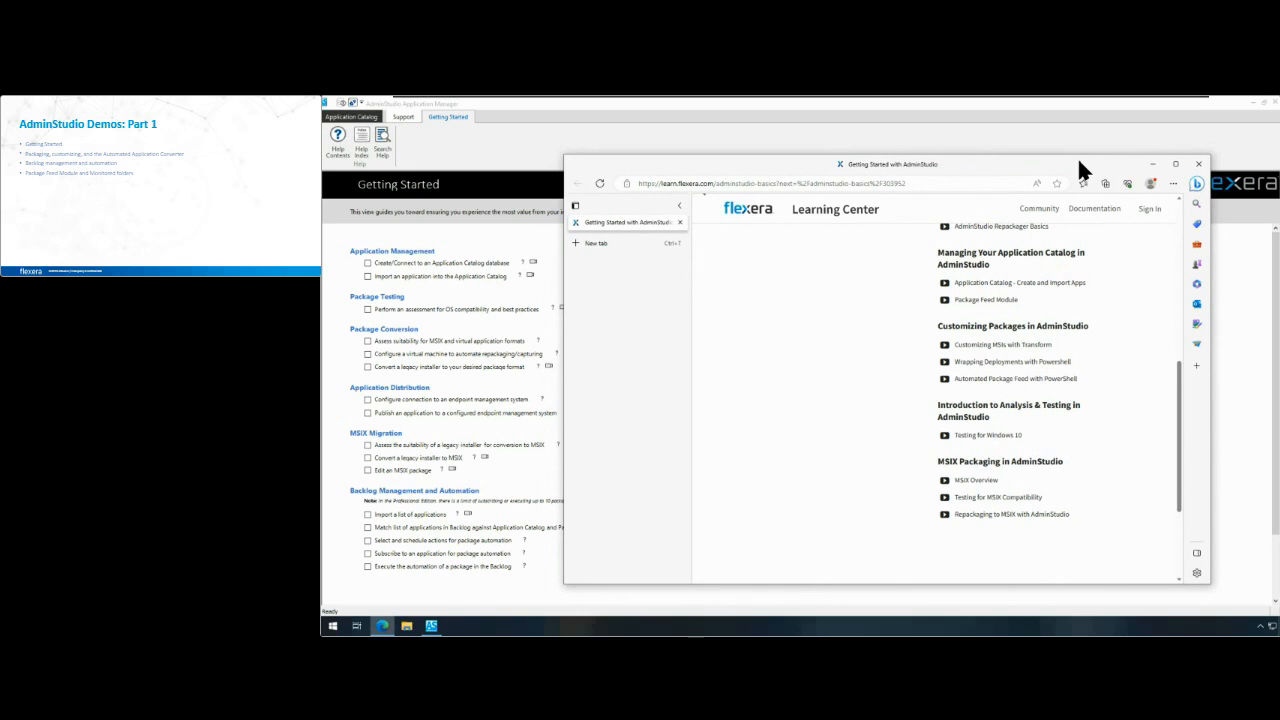
click(1198, 164)
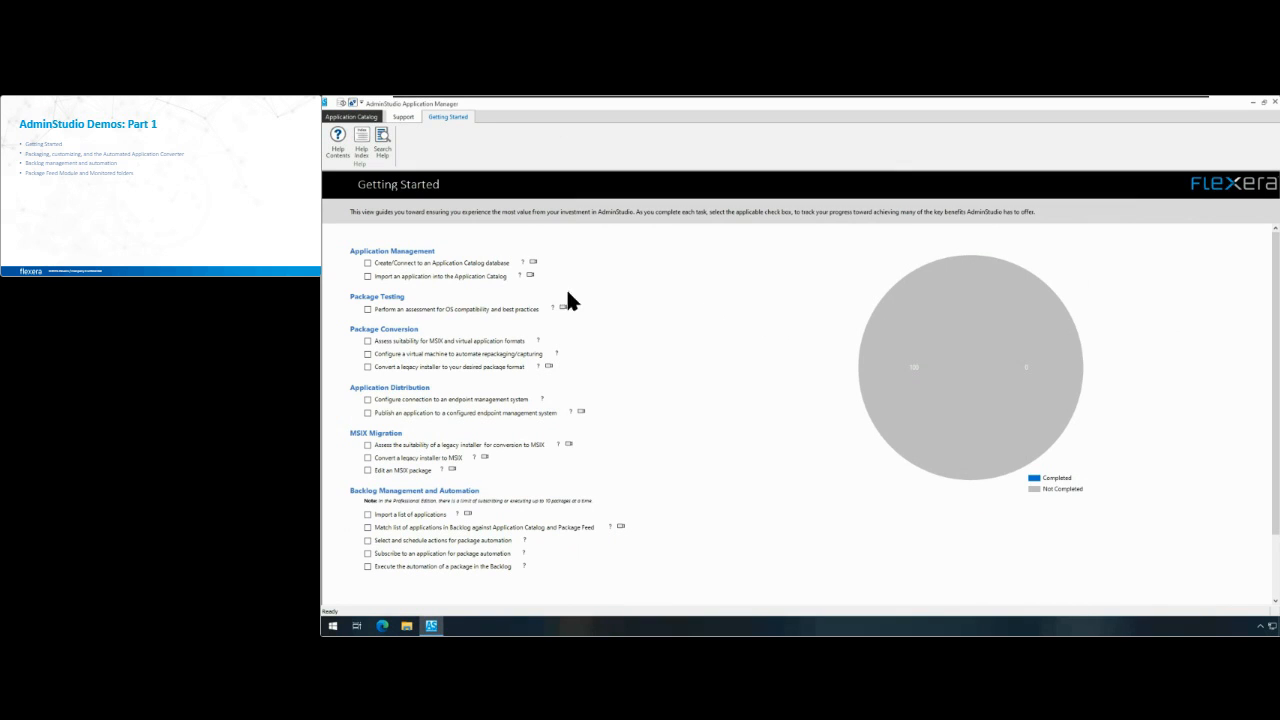
Step: Mark the Create/Connect to an Application Catalog database task as completed and connect to the recently used catalog
click(367, 263)
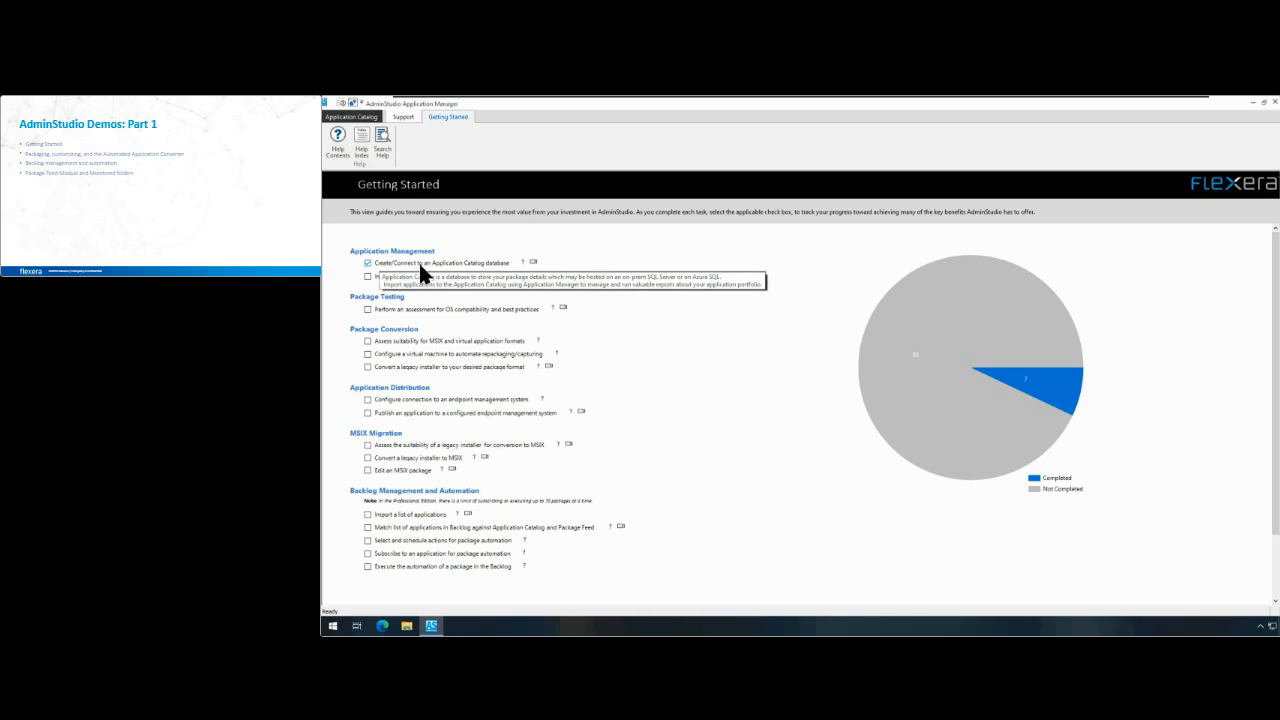
click(345, 115)
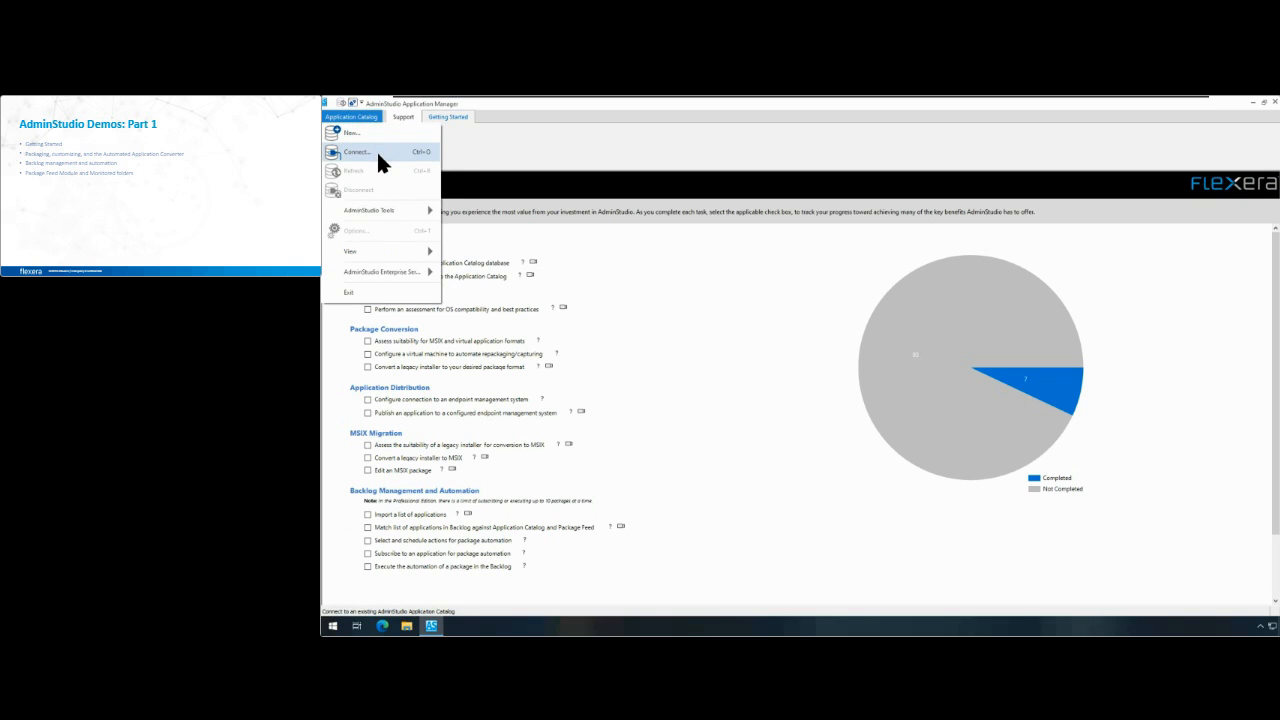
click(376, 152)
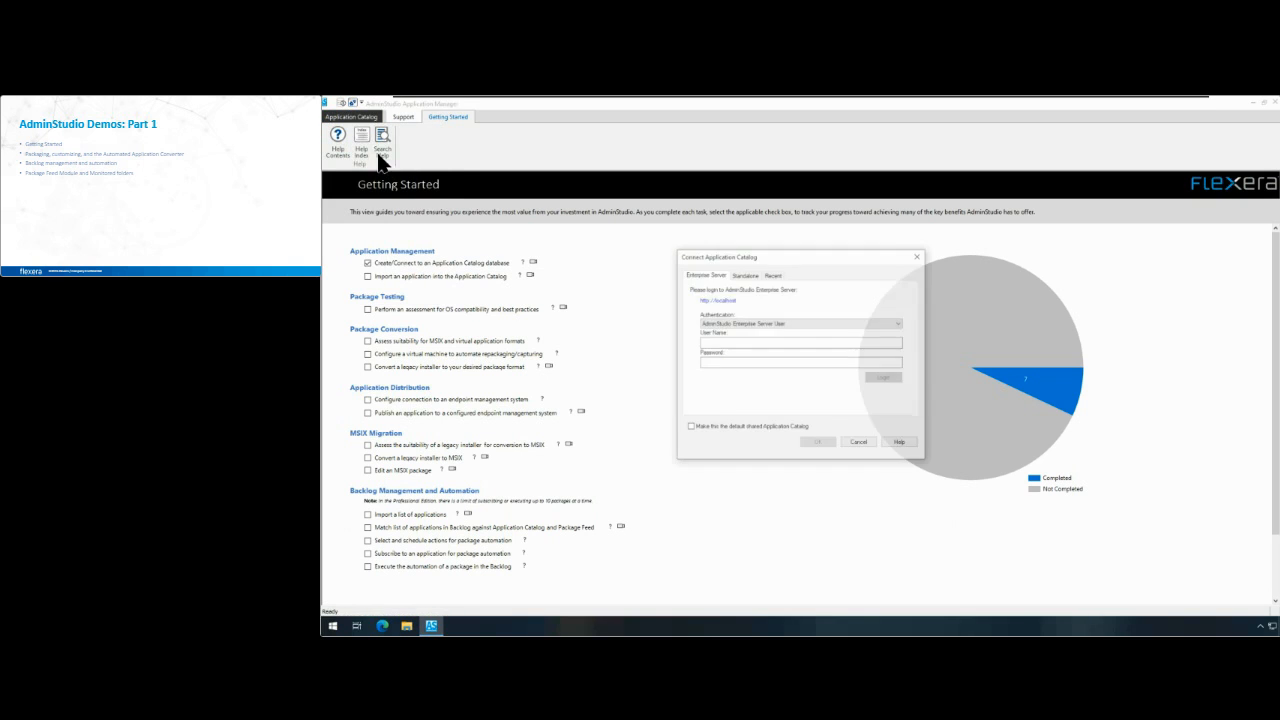
click(773, 274)
double_click(787, 314)
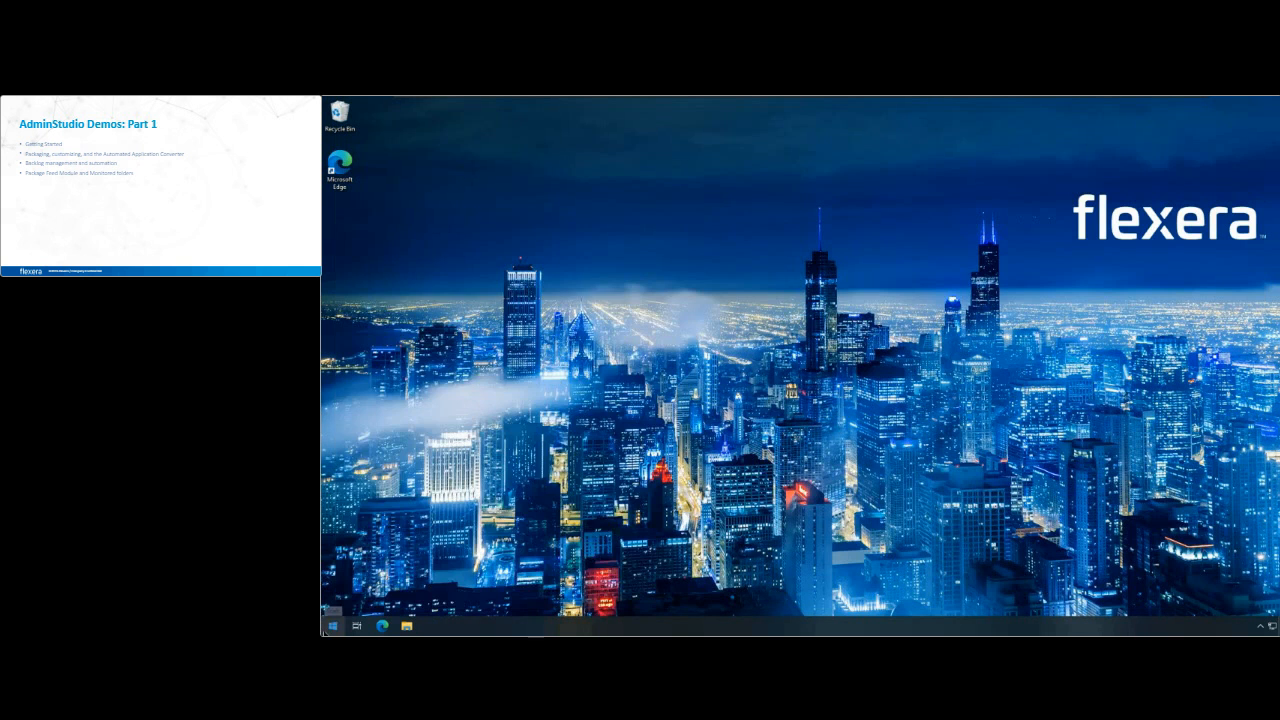
Step: Launch Application Manager again and allow it to make changes to the device
click(333, 626)
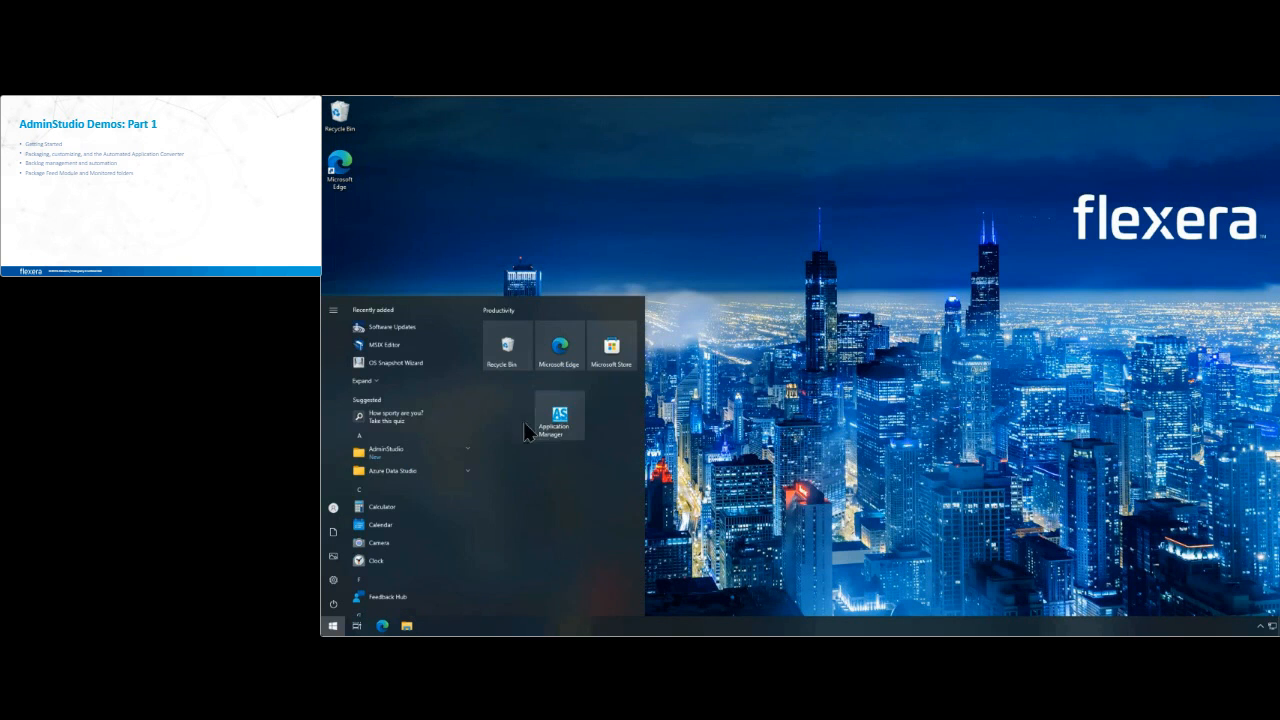
click(556, 416)
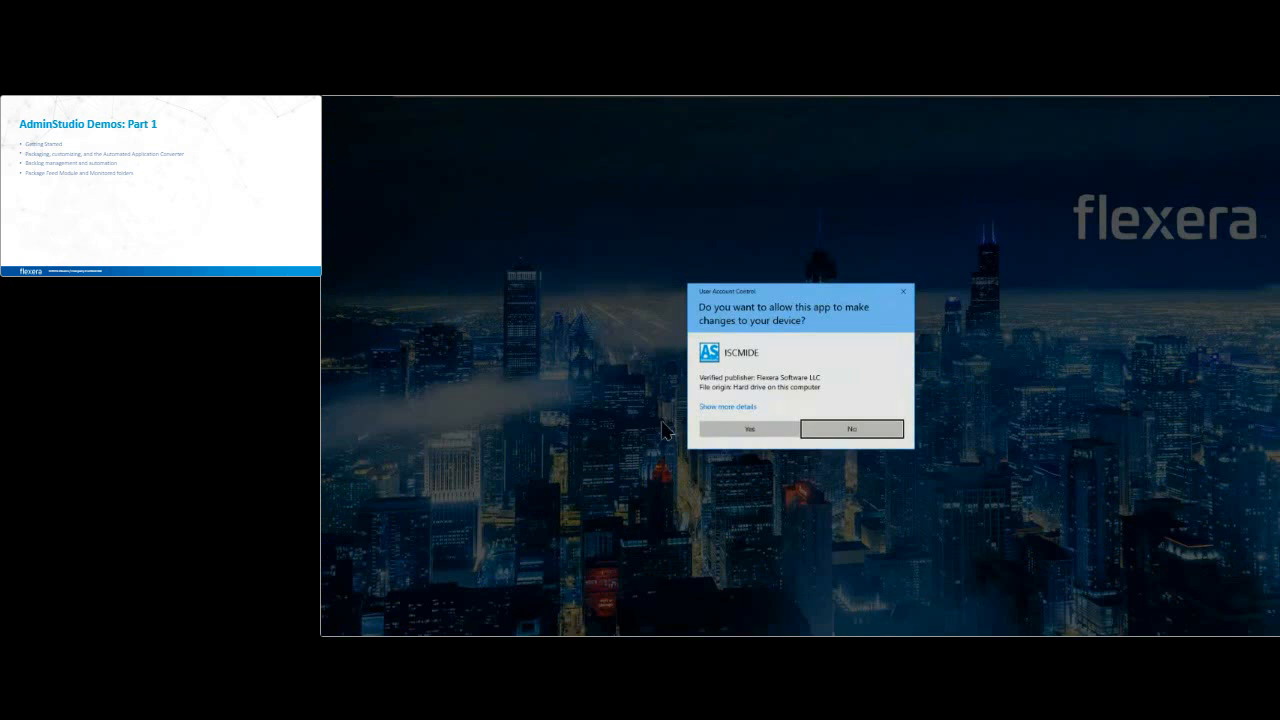
click(727, 432)
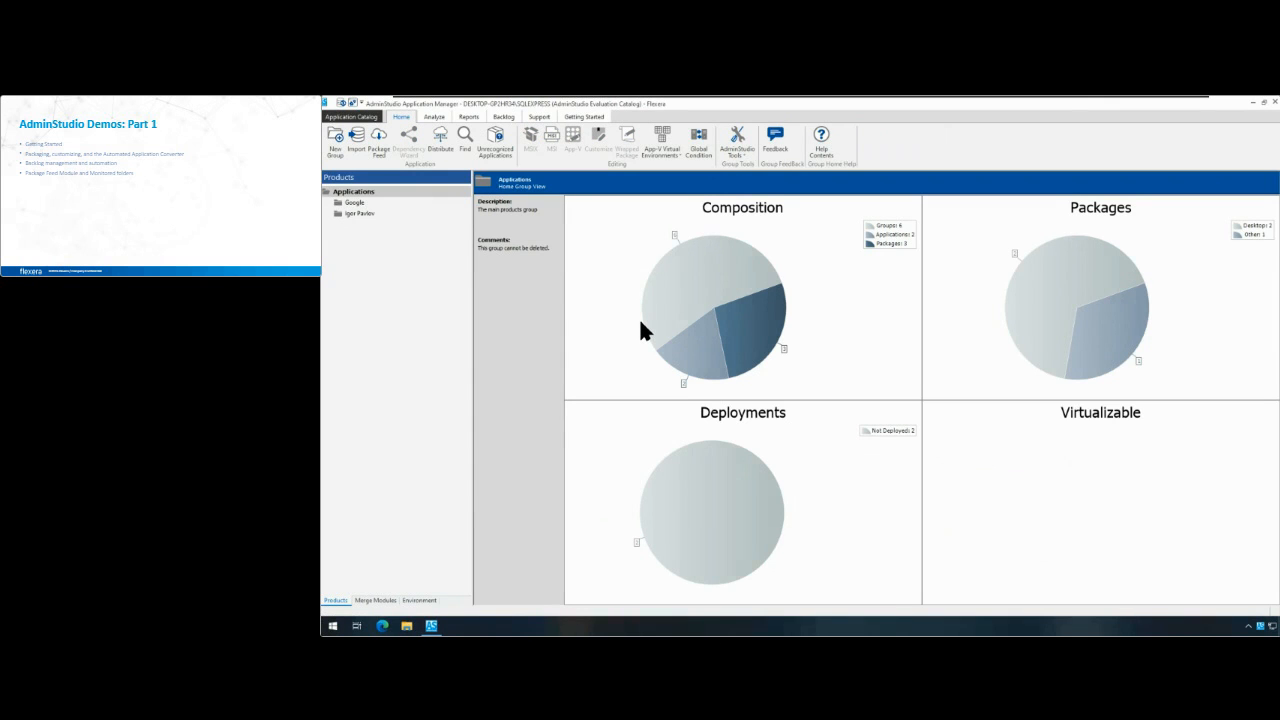
Step: Review the Application Manager support overview and the Getting Started task list
click(537, 117)
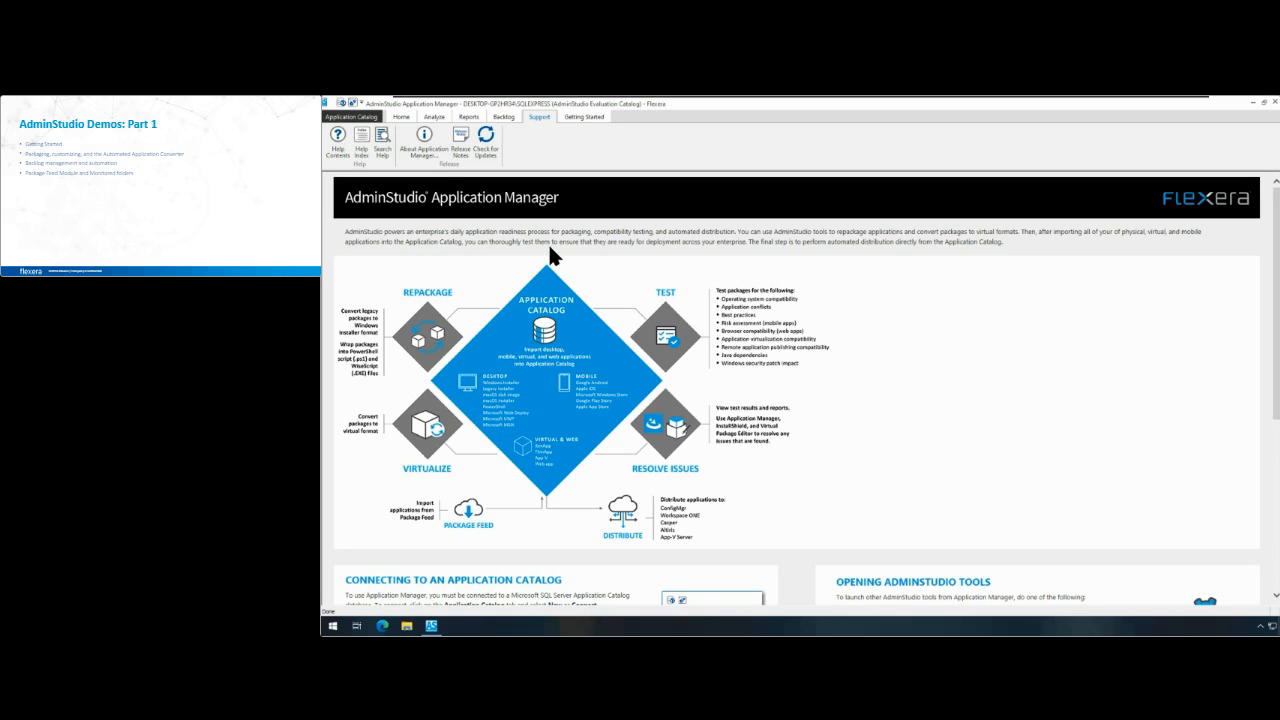
click(578, 116)
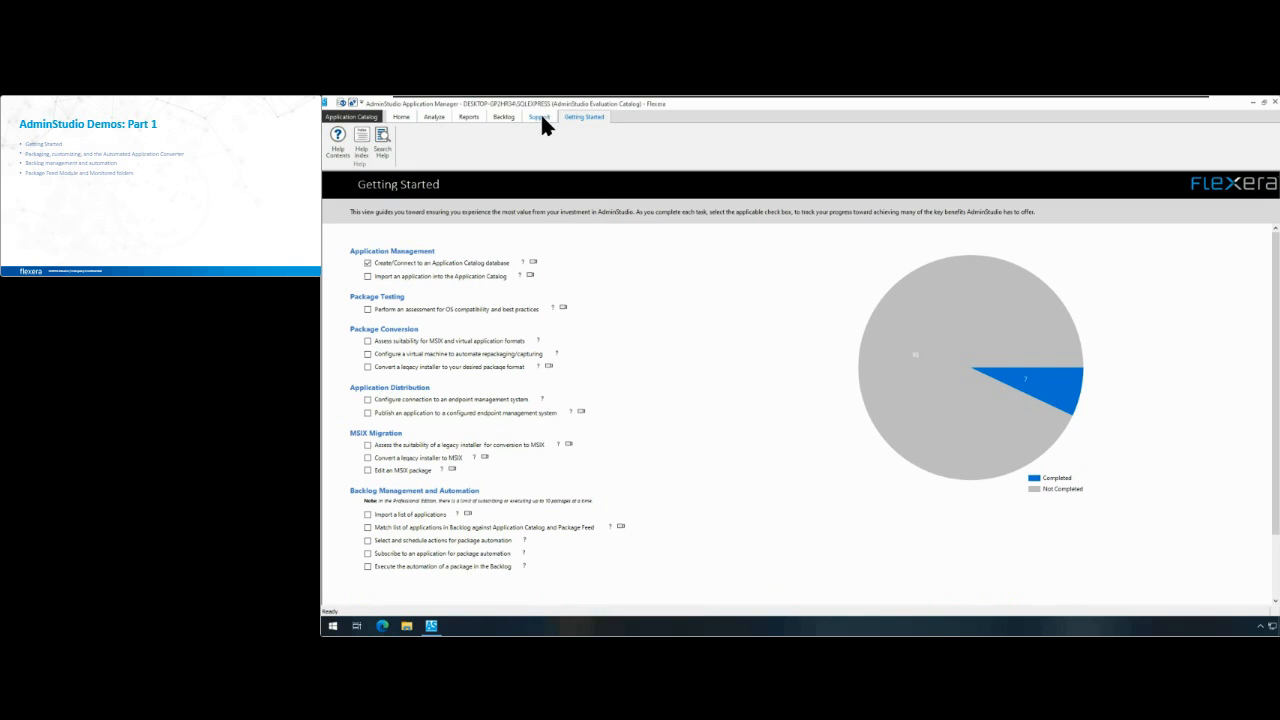
Step: Examine the package types offered for a single application import, such as Microsoft Windows Installer and Installation package, then cancel the wizard
click(404, 116)
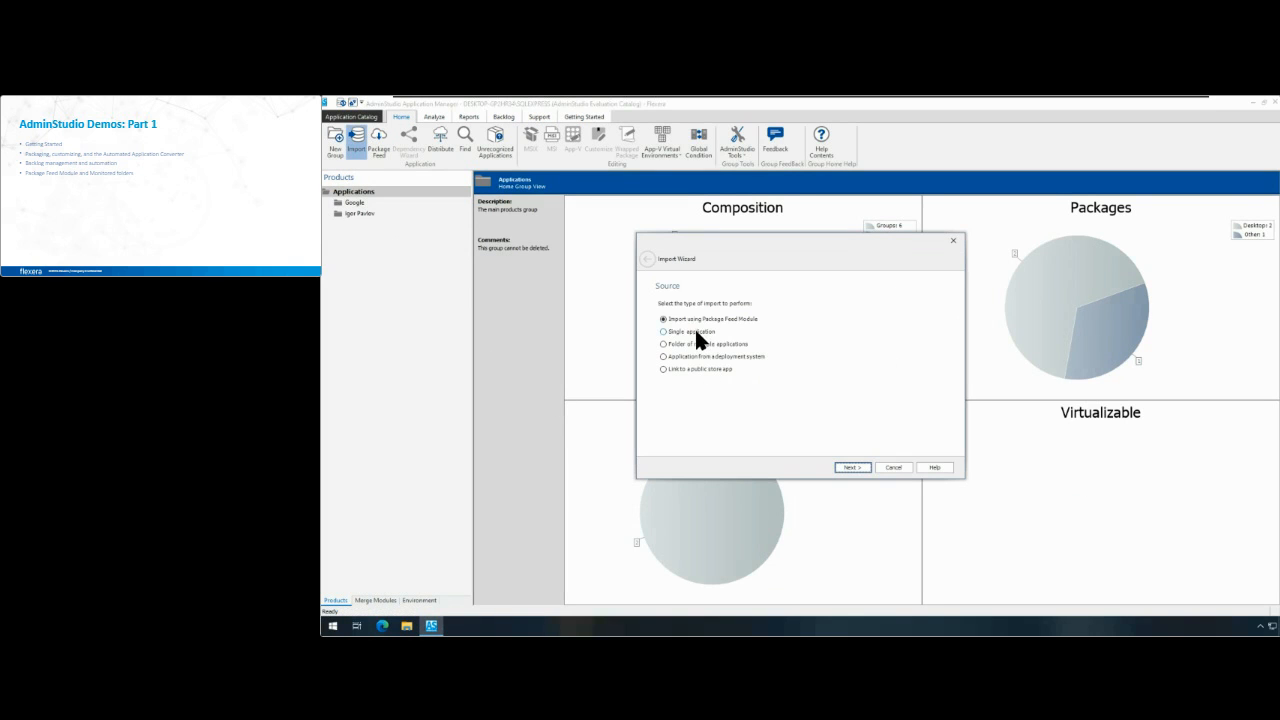
click(852, 467)
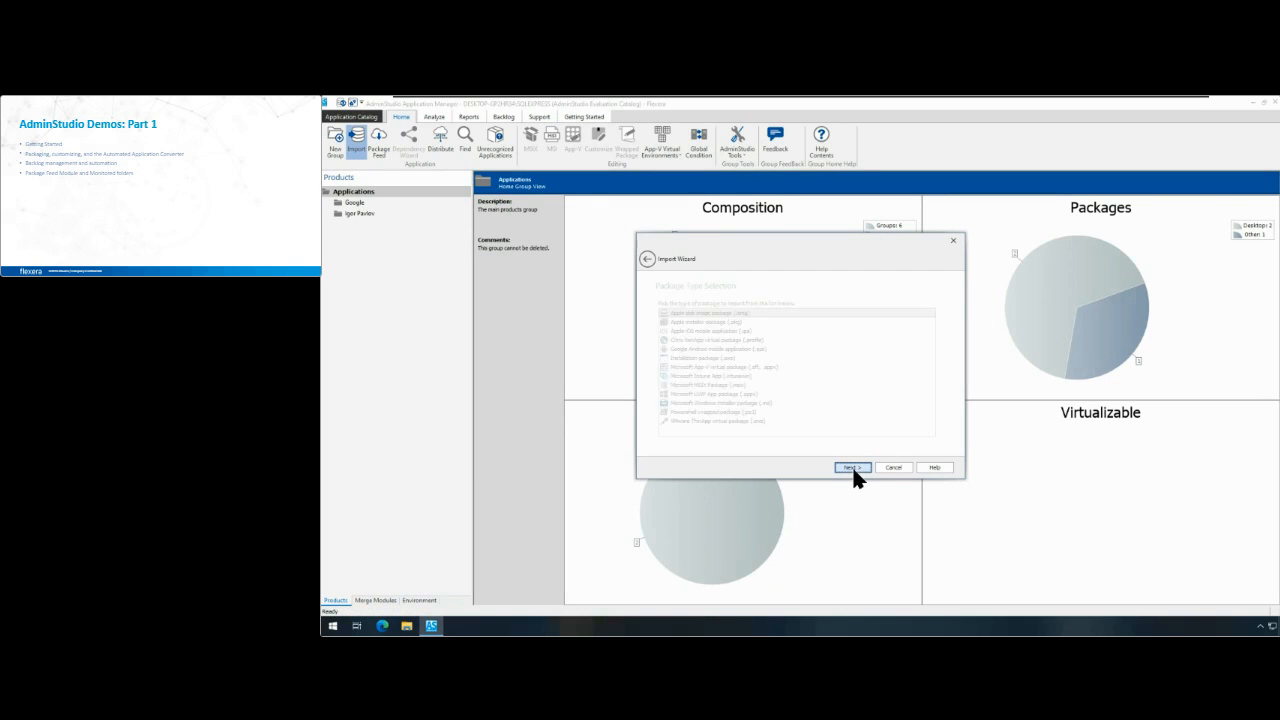
click(772, 403)
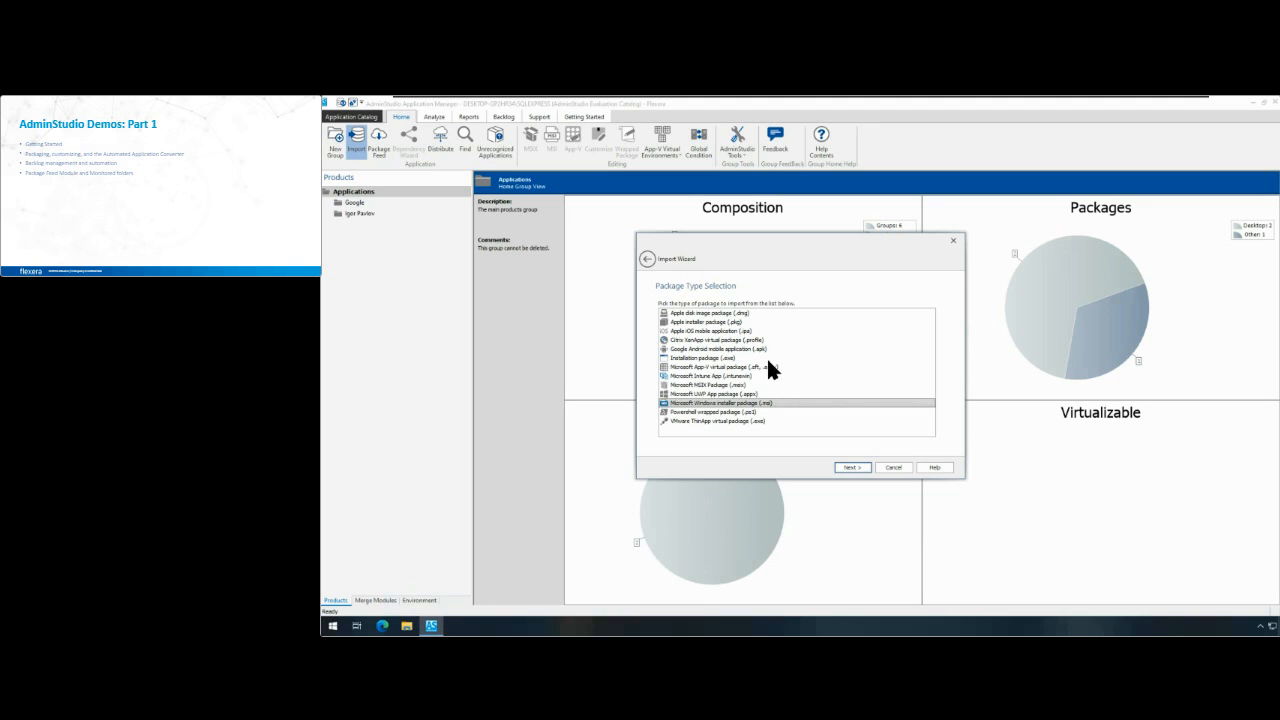
click(766, 357)
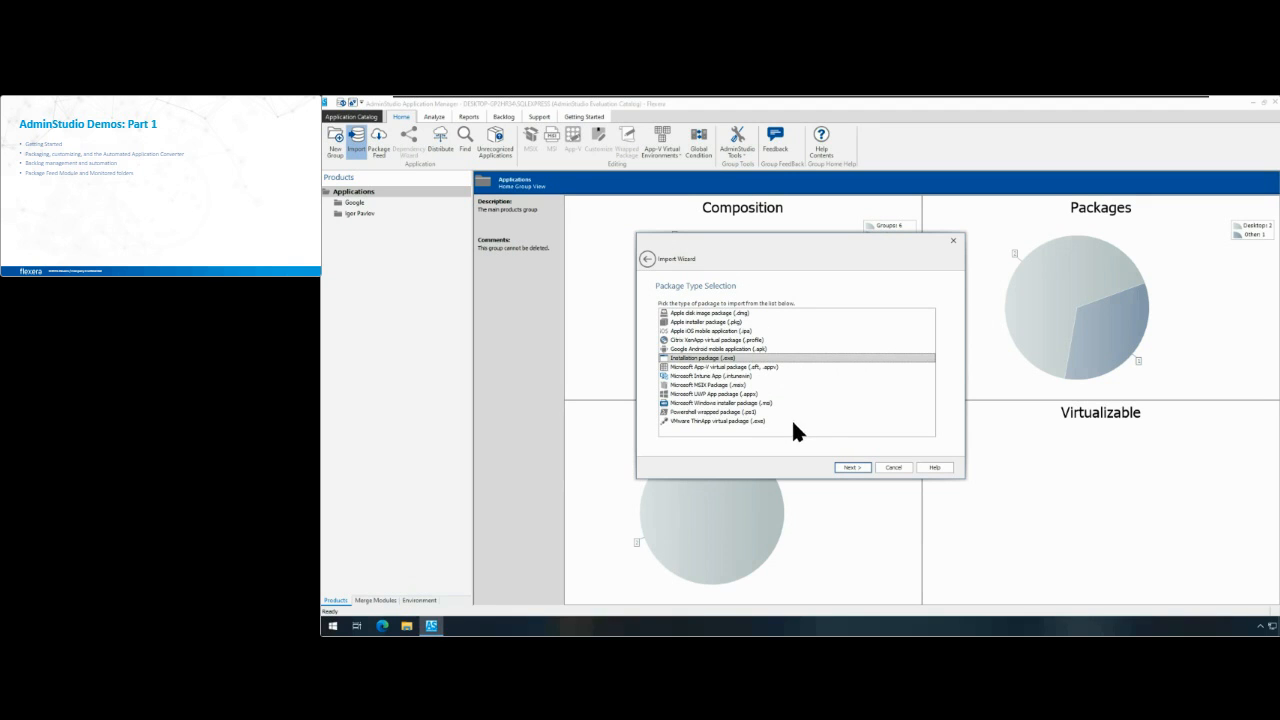
click(732, 403)
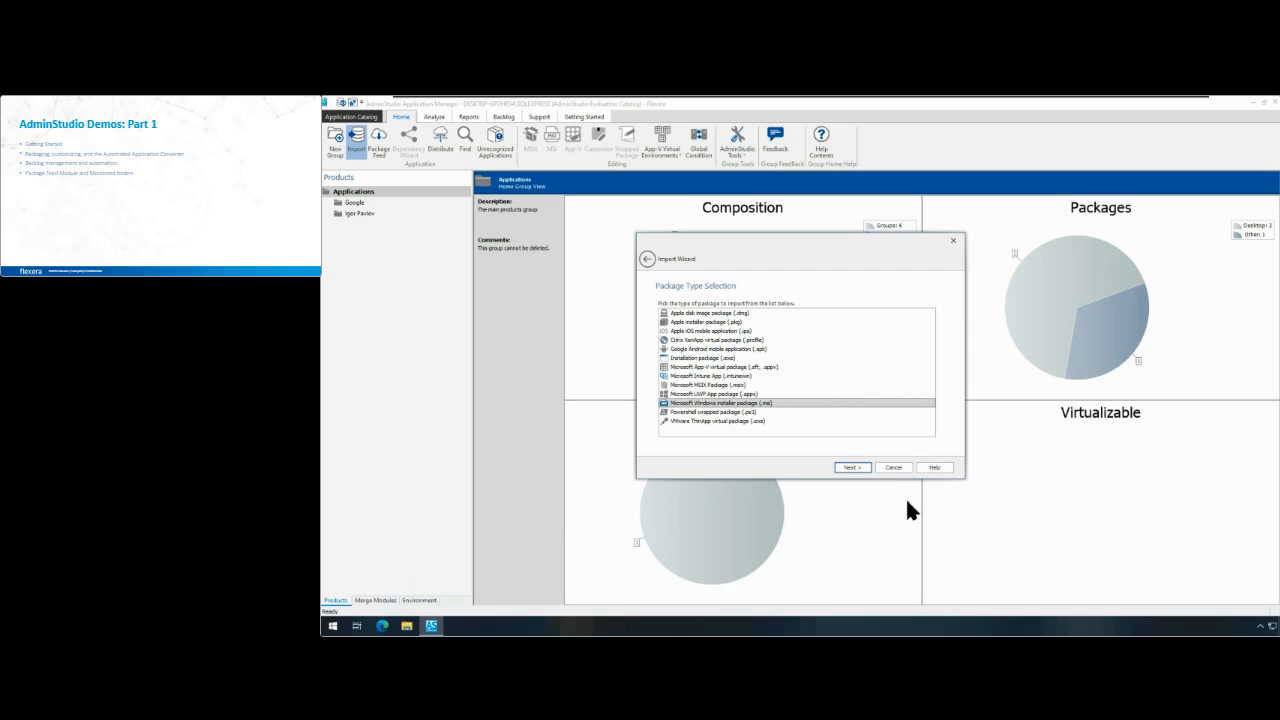
click(882, 467)
Step: Search the Package Feed for the product "earth" from the vendor "google"
click(384, 145)
click(764, 310)
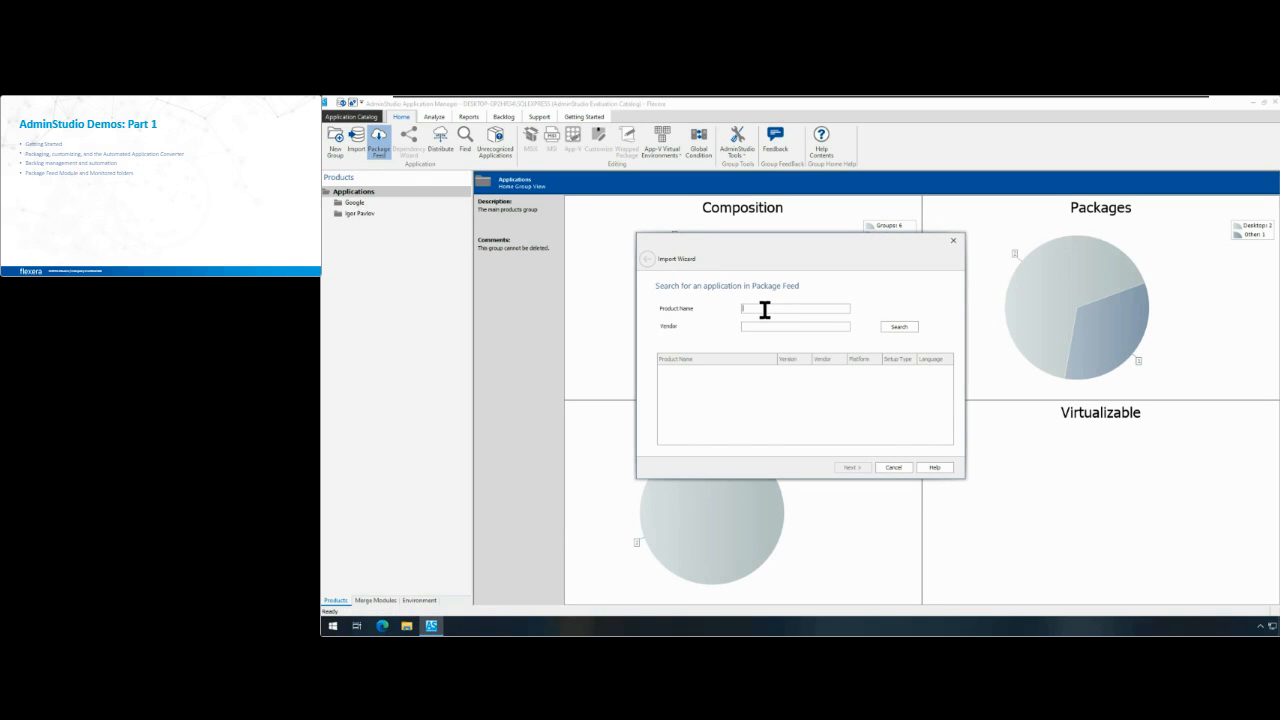
text(earth)
key(Tab)
text(google)
key(Return)
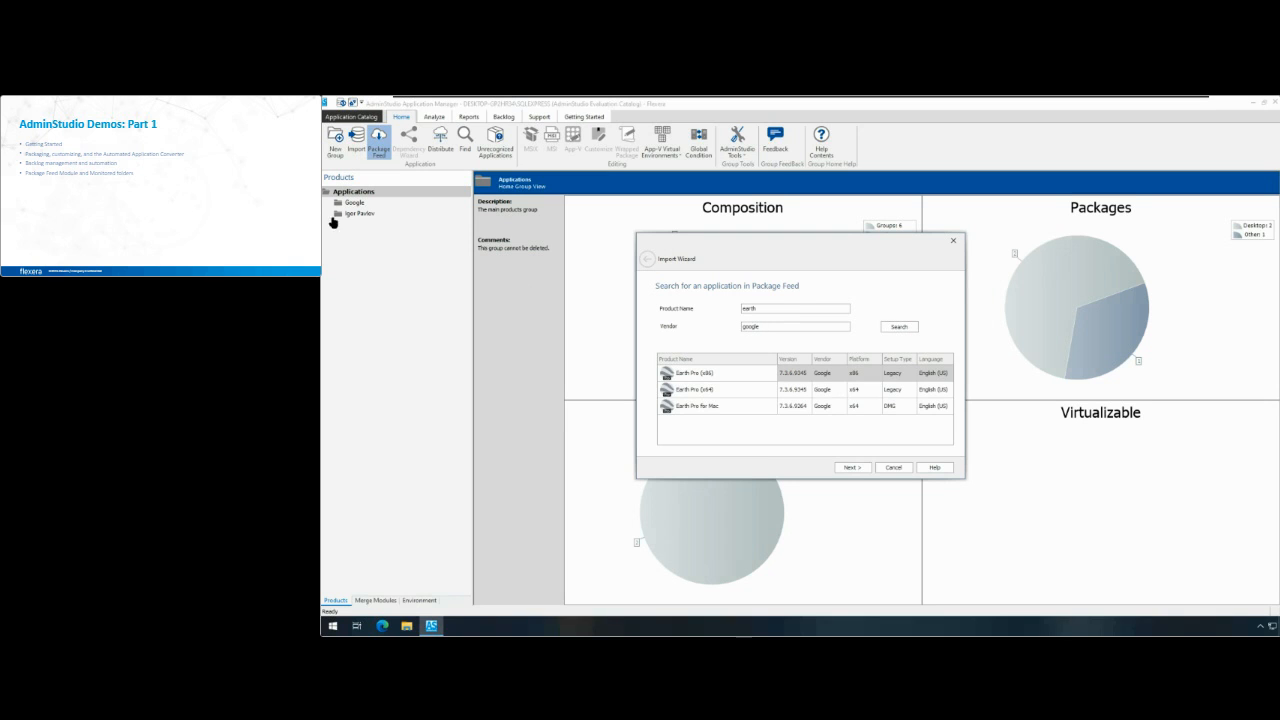
Step: Choose Earth Pro (x64) from the search results and download its vendor setup file
click(795, 400)
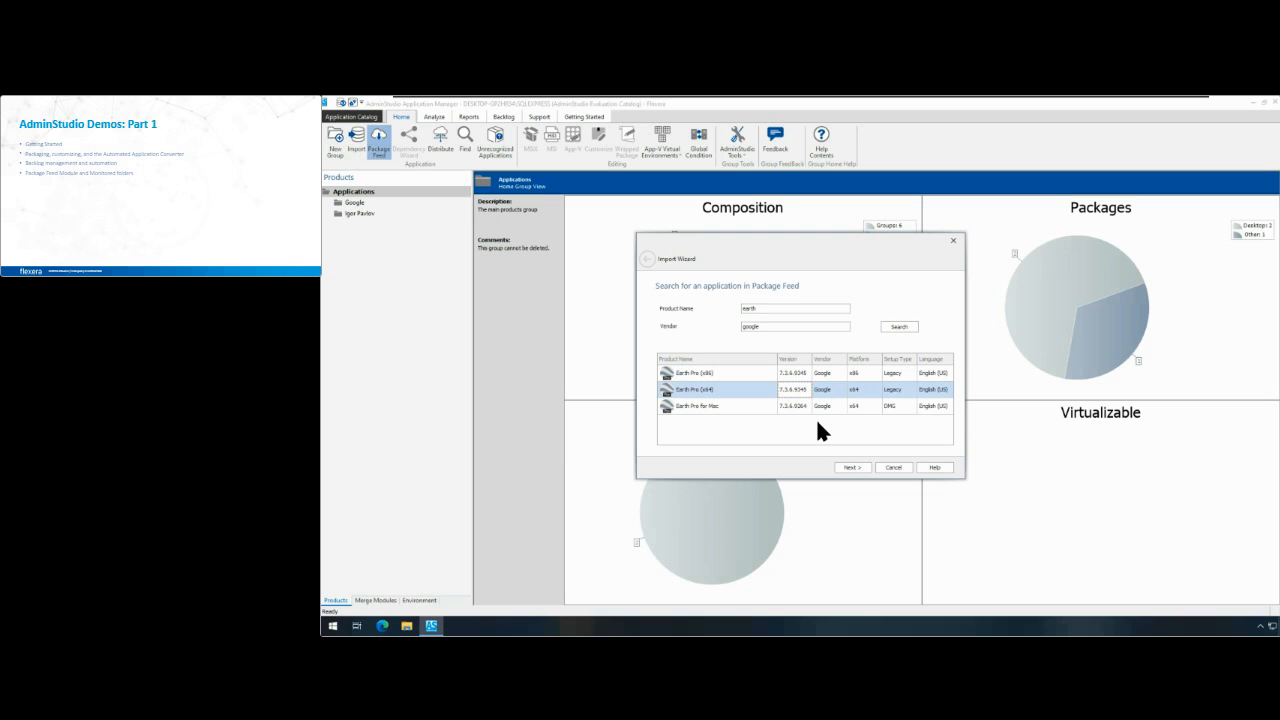
click(850, 467)
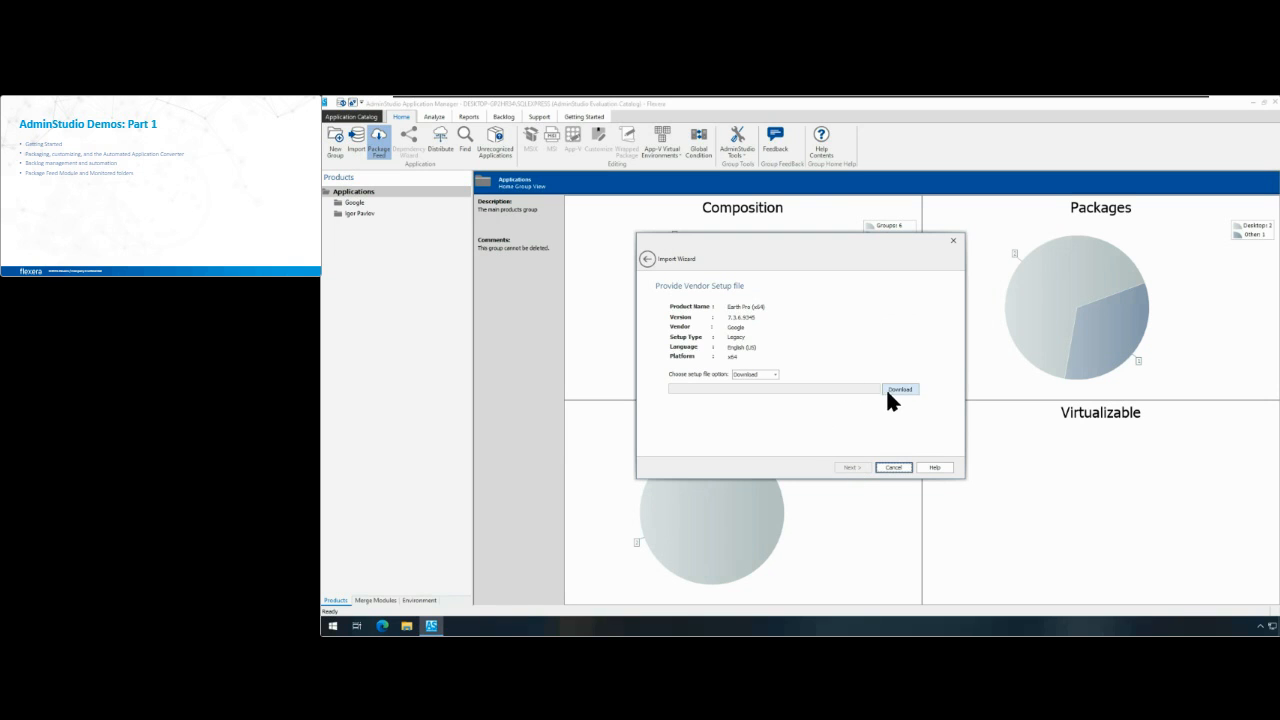
click(890, 389)
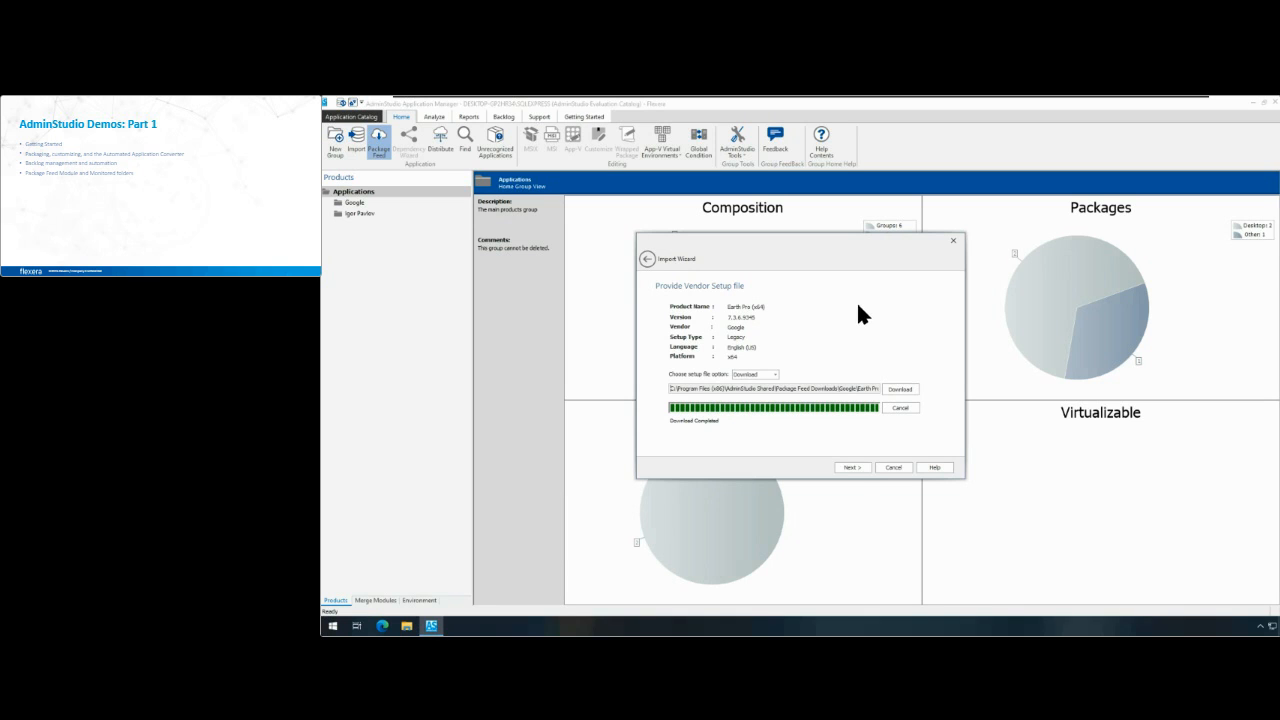
Step: Import the downloaded Earth Pro (x64) package into the Google group, keeping the supplied silent command lines
click(851, 468)
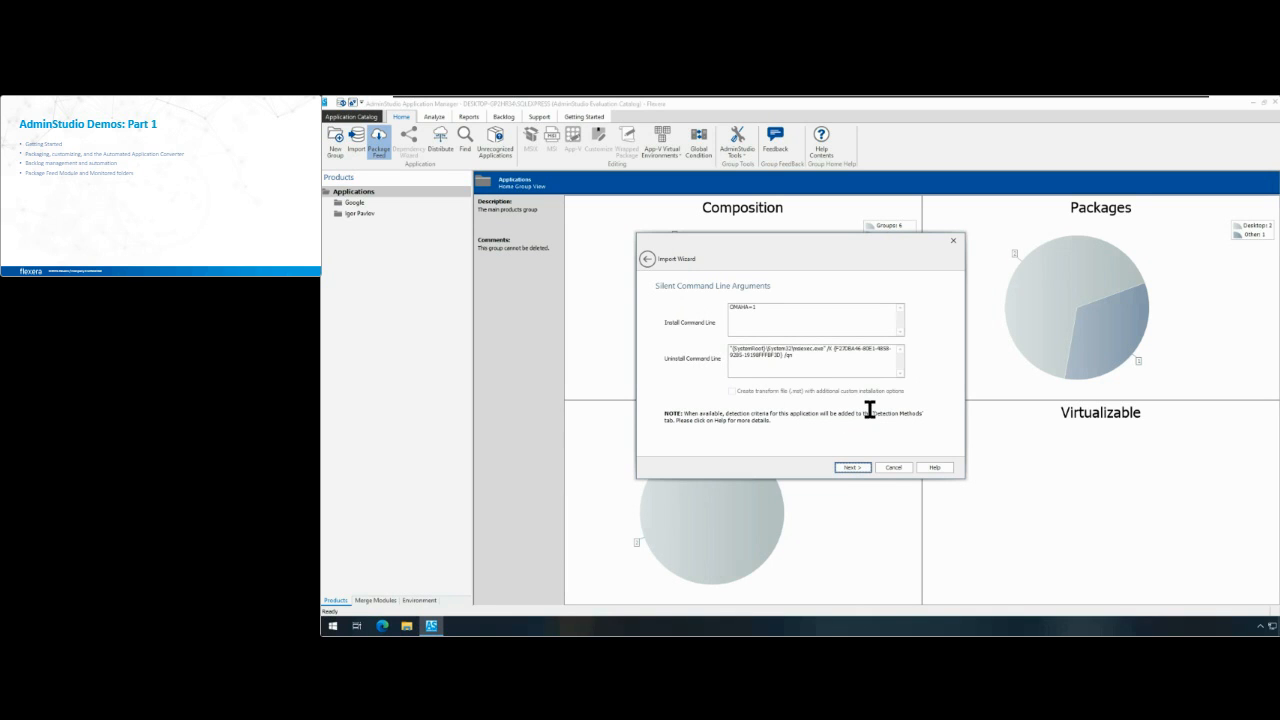
click(858, 467)
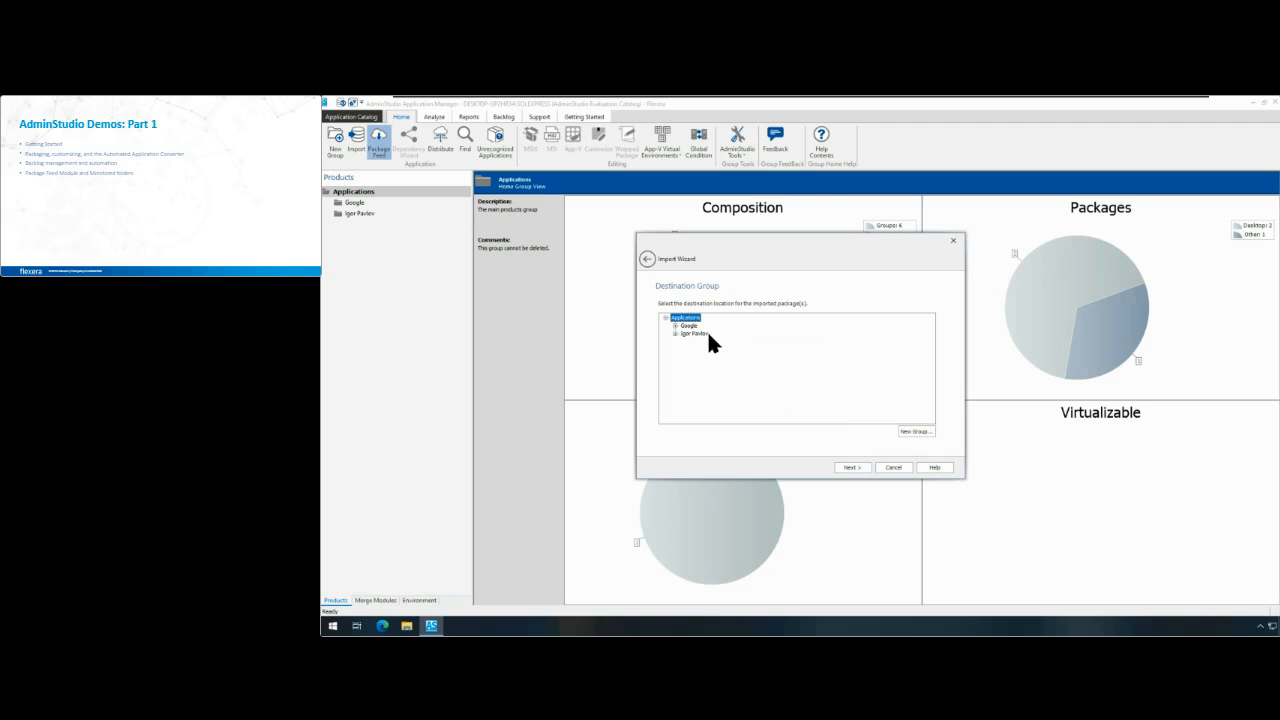
click(860, 467)
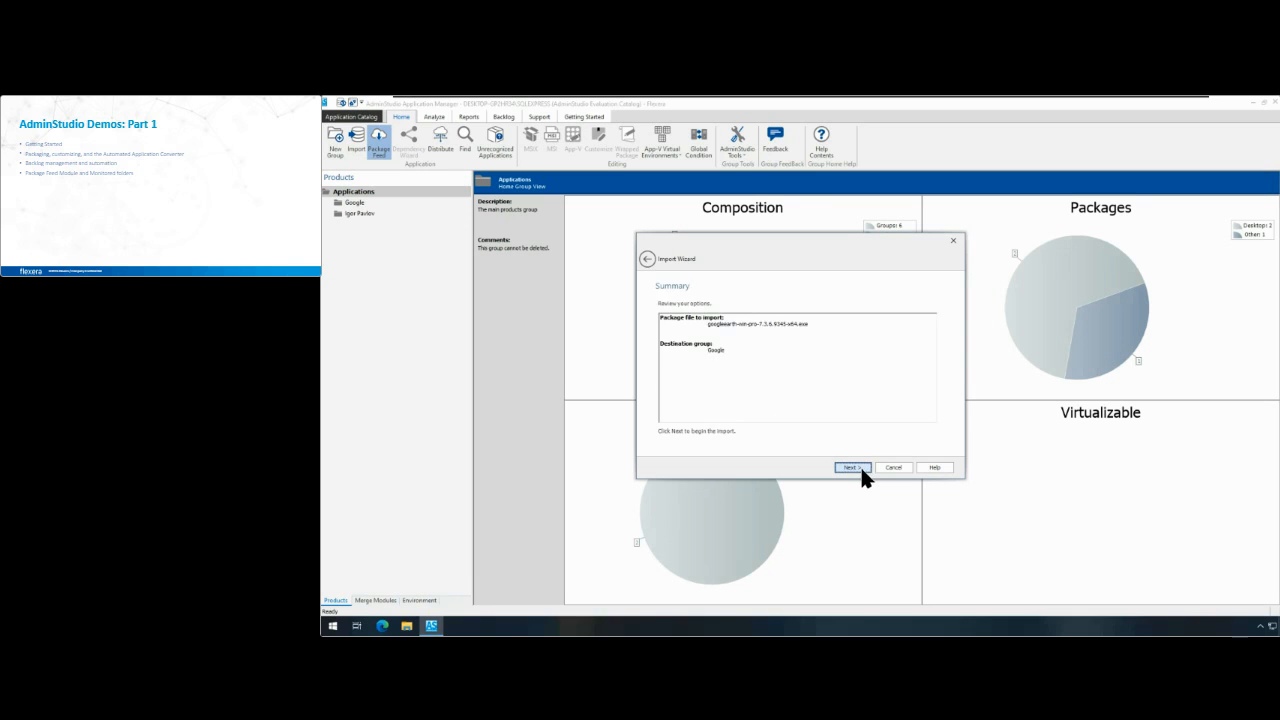
click(854, 467)
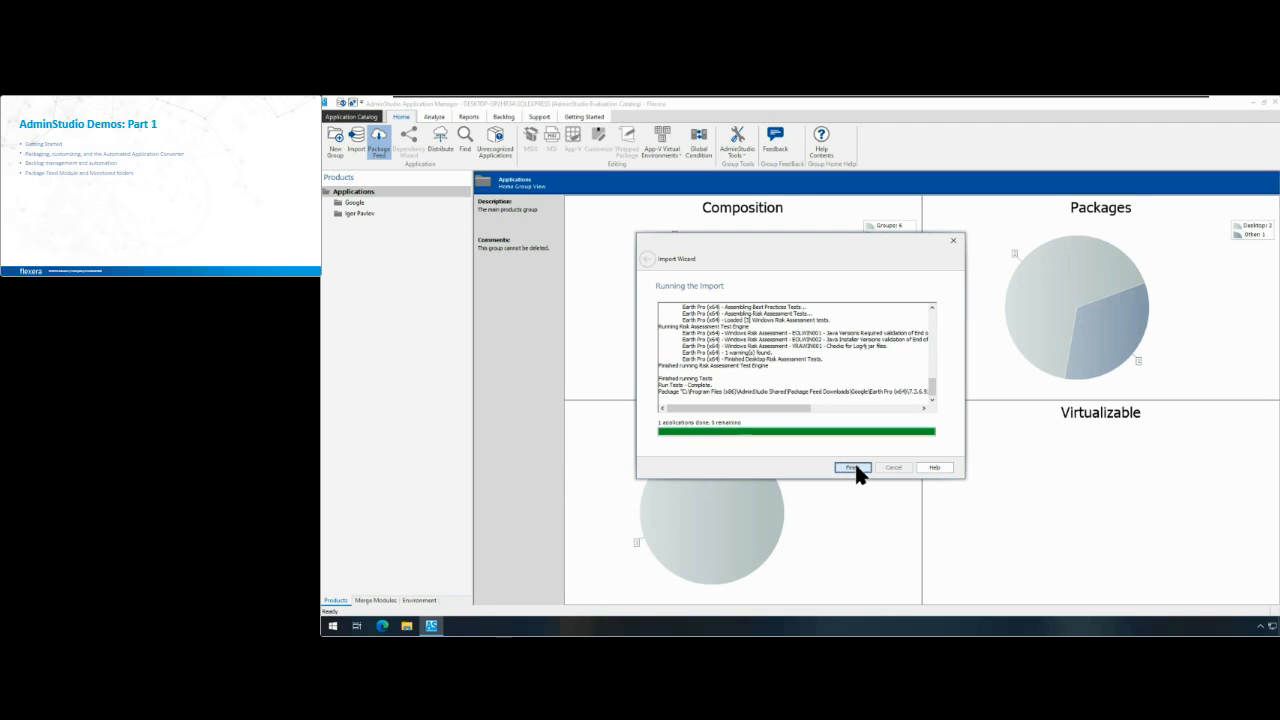
click(853, 467)
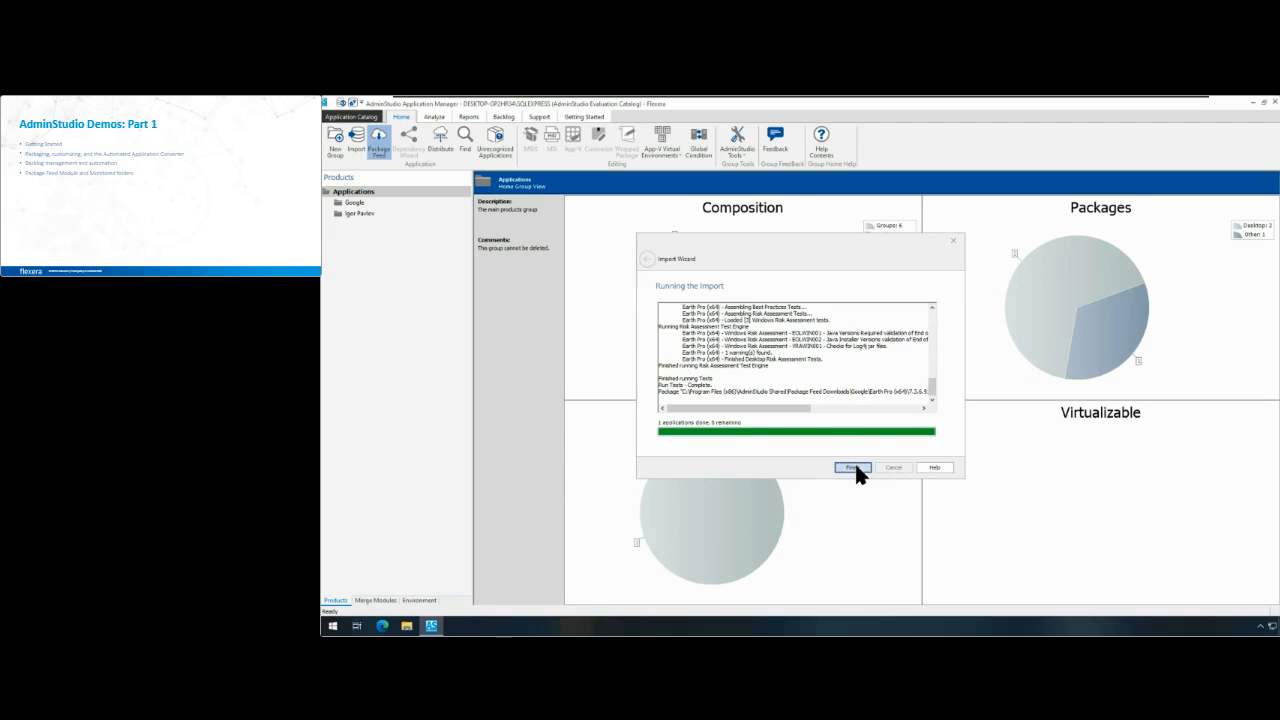
Step: Inspect the install and uninstall command lines in the deployment data of the imported Earth Pro (x64) package
click(343, 225)
click(408, 237)
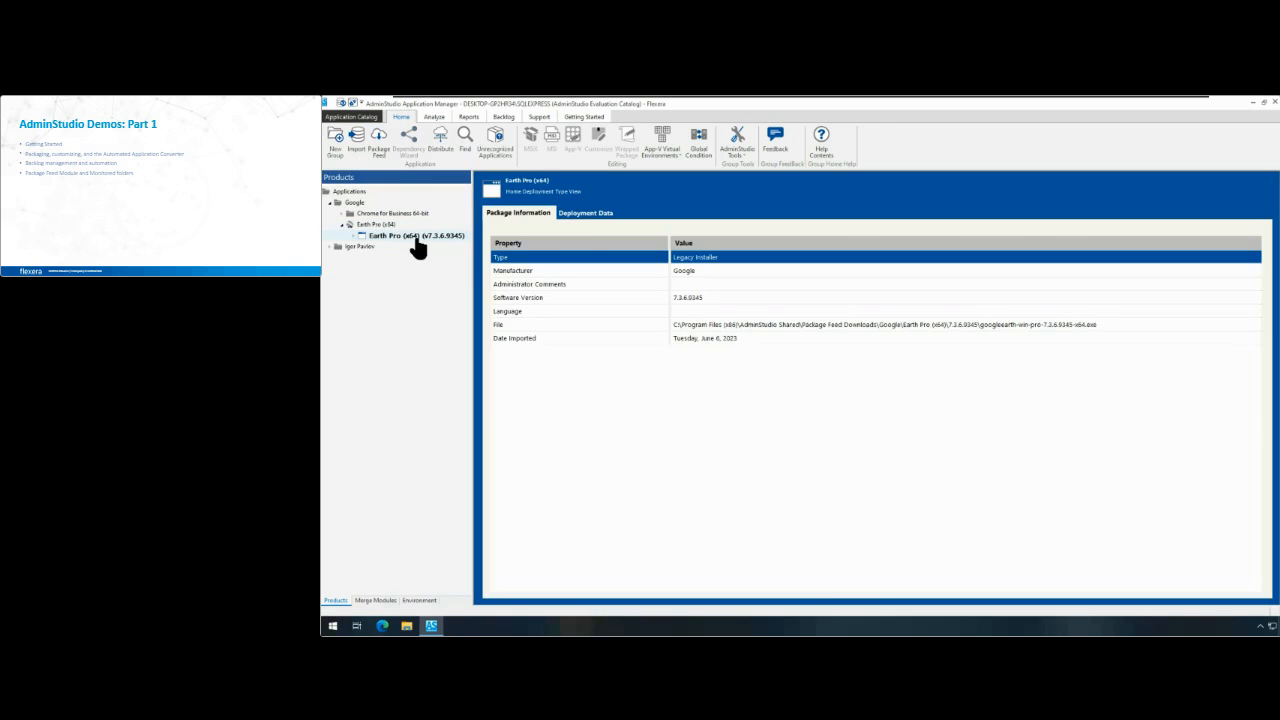
click(588, 214)
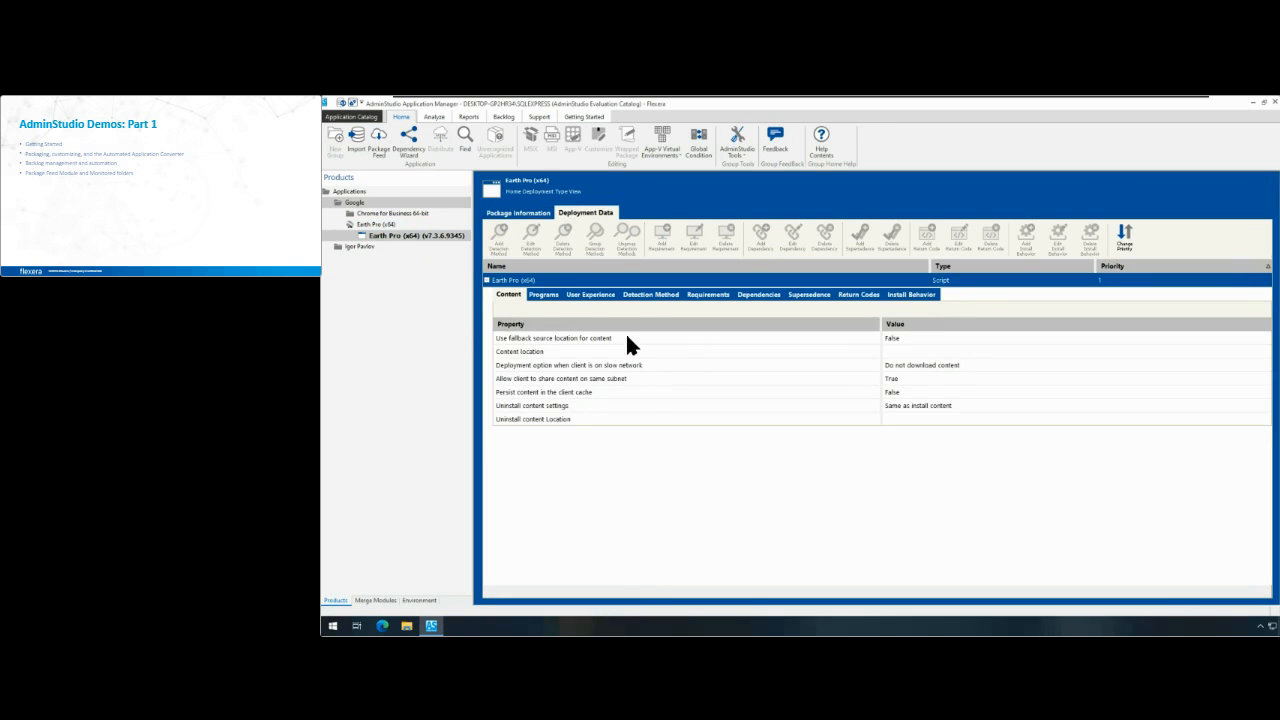
click(543, 295)
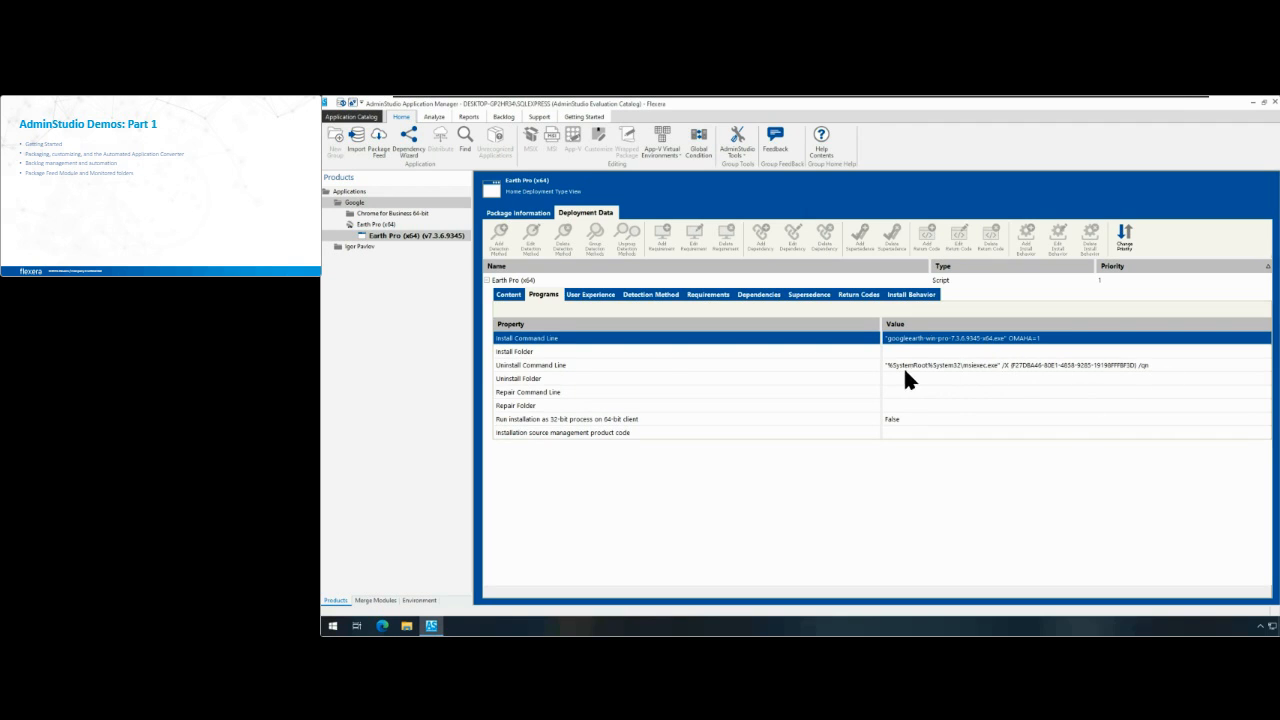
Step: Review the Earth Pro (x64) package's detection method and content settings, and mark the application import task as done in the Getting Started checklist
click(650, 295)
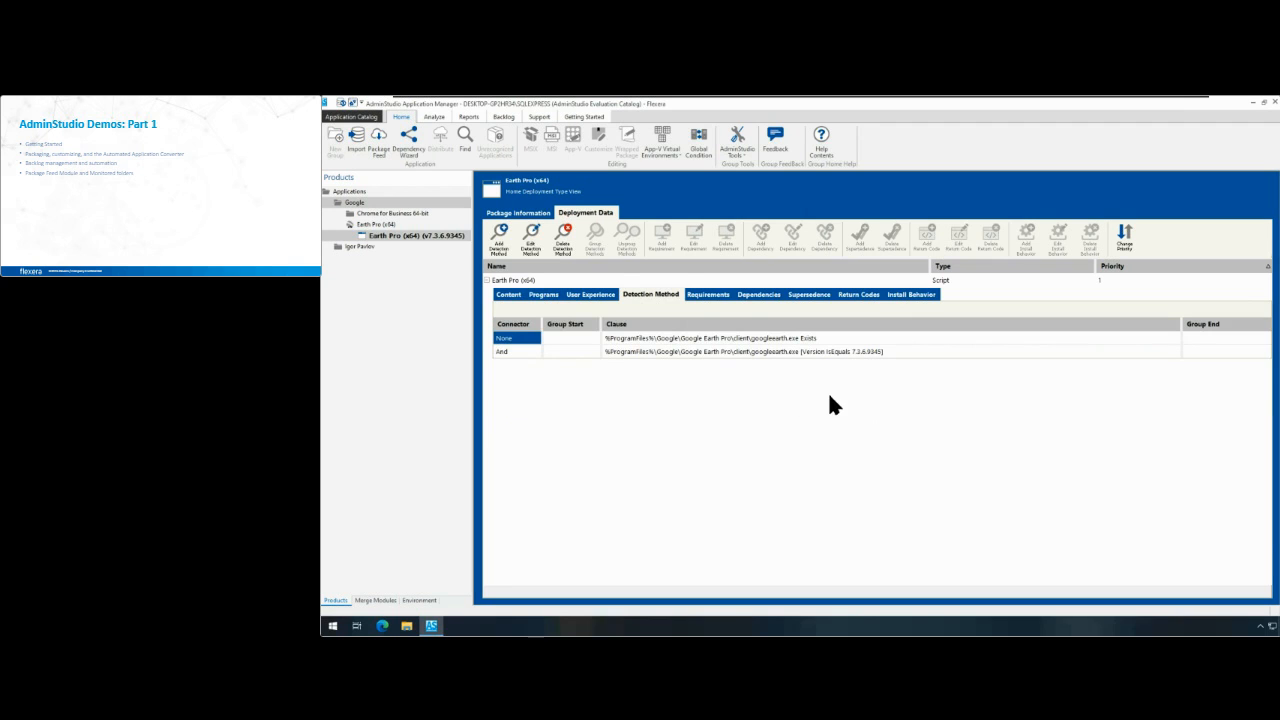
click(508, 296)
click(596, 116)
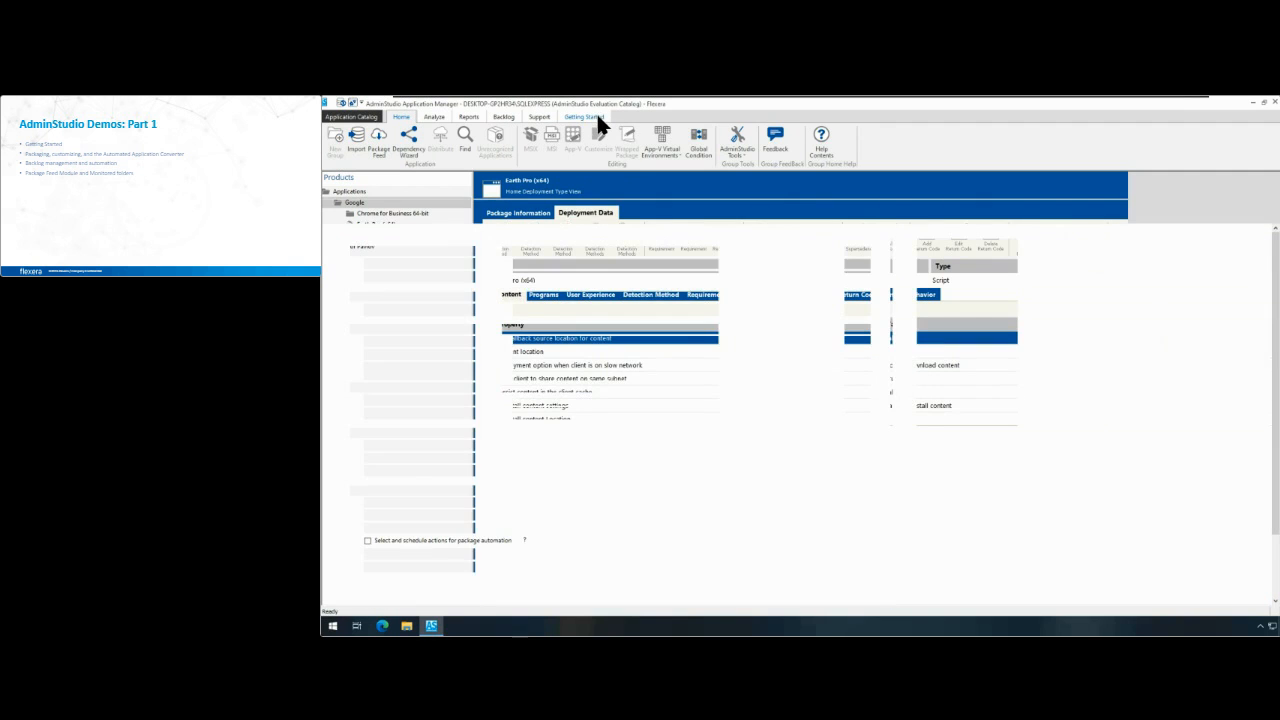
click(367, 274)
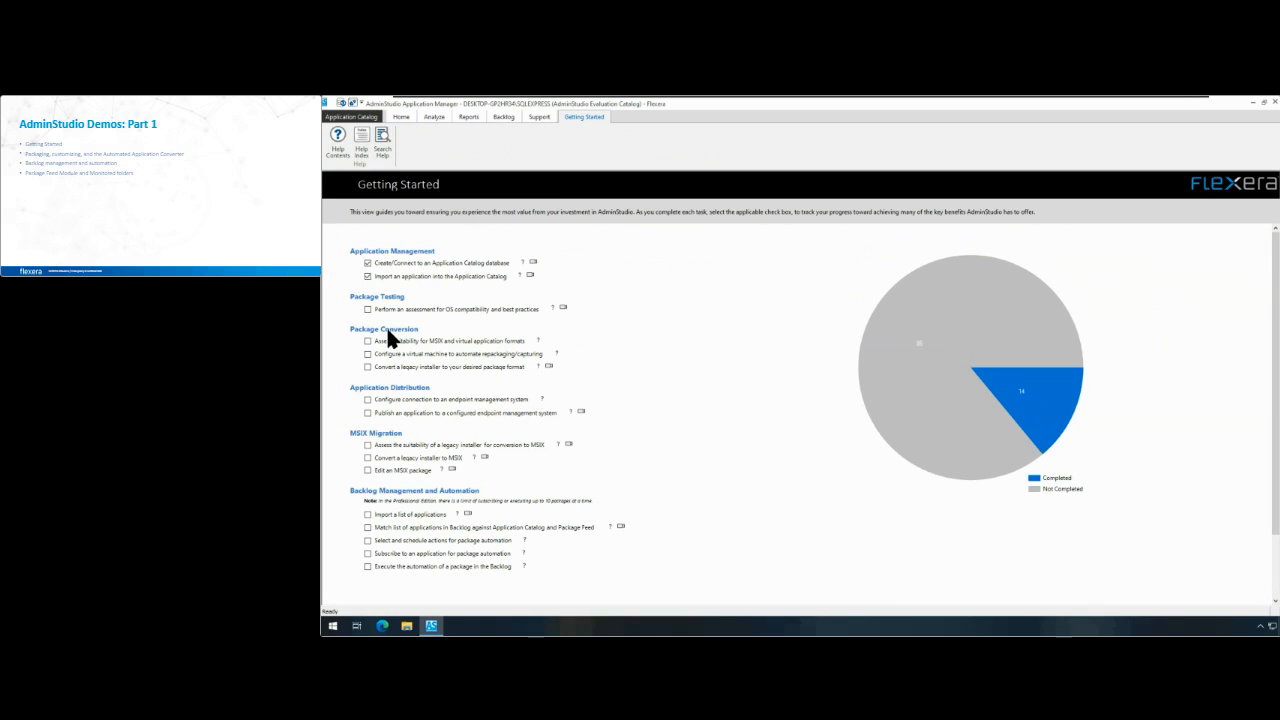
Step: Review the test results for Earth Pro (x64) and the whole Applications group, and mark the OS compatibility and best practices assessment task as done
click(403, 117)
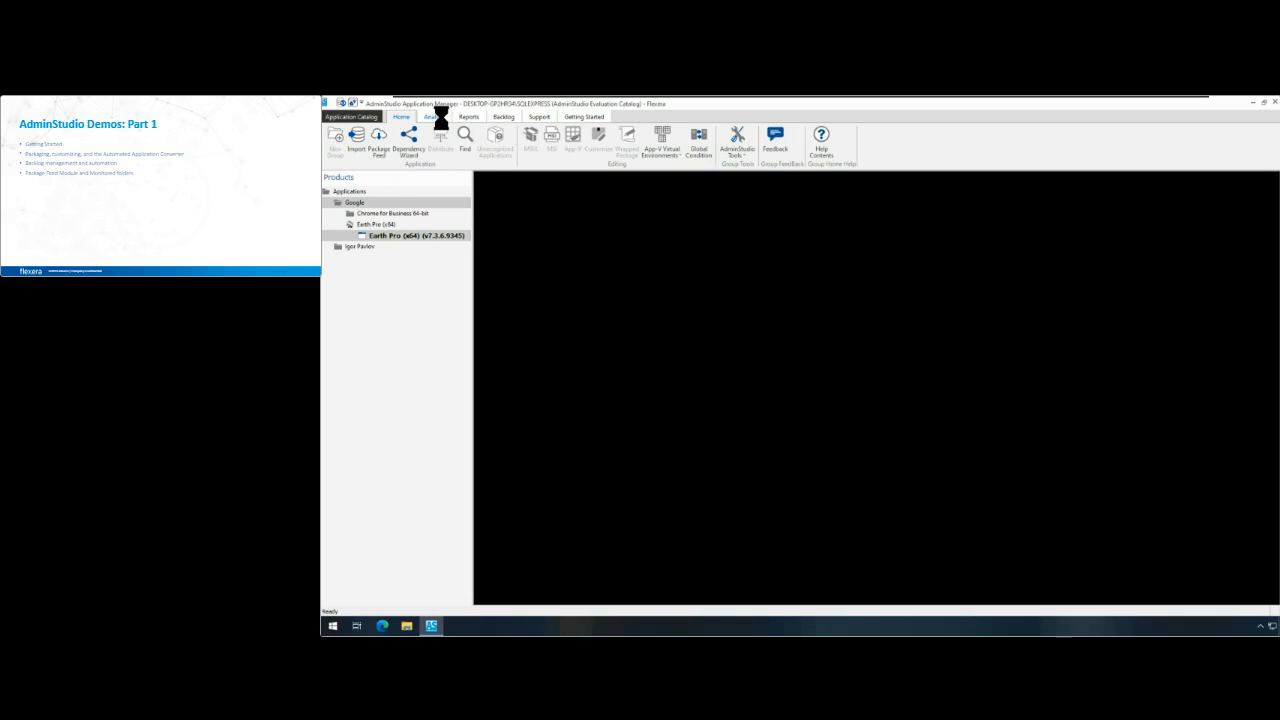
click(436, 117)
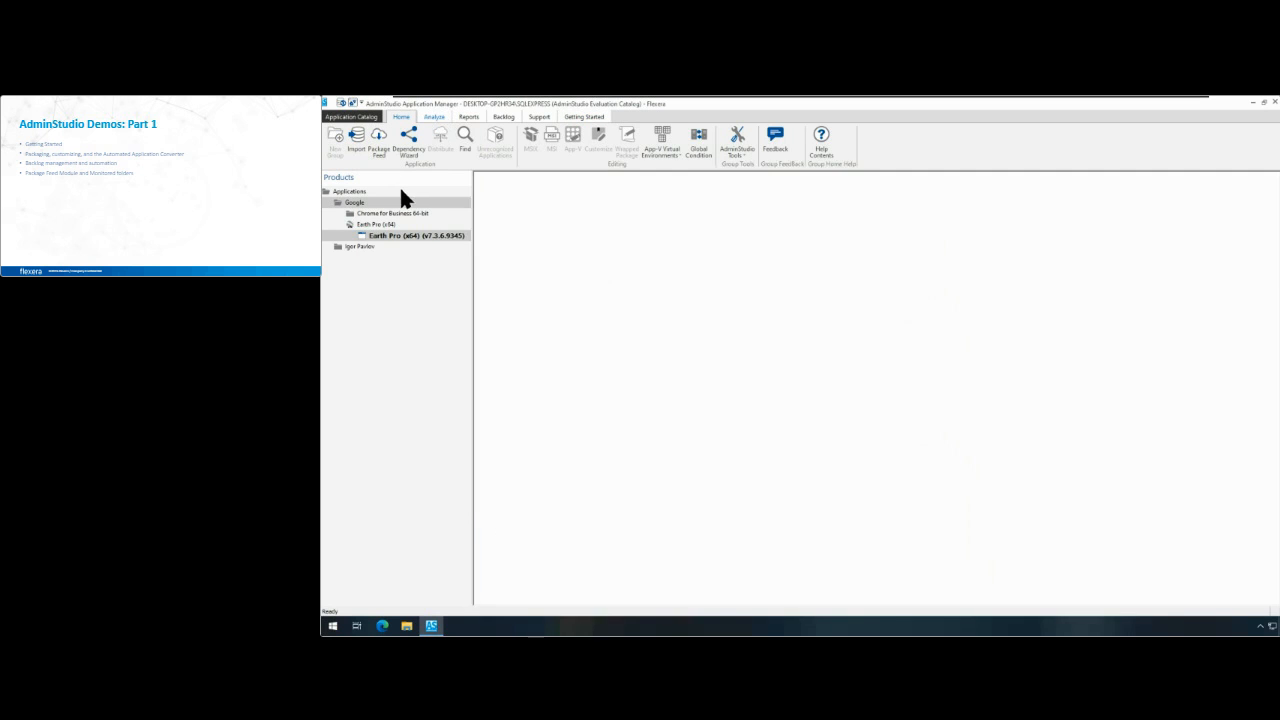
click(895, 313)
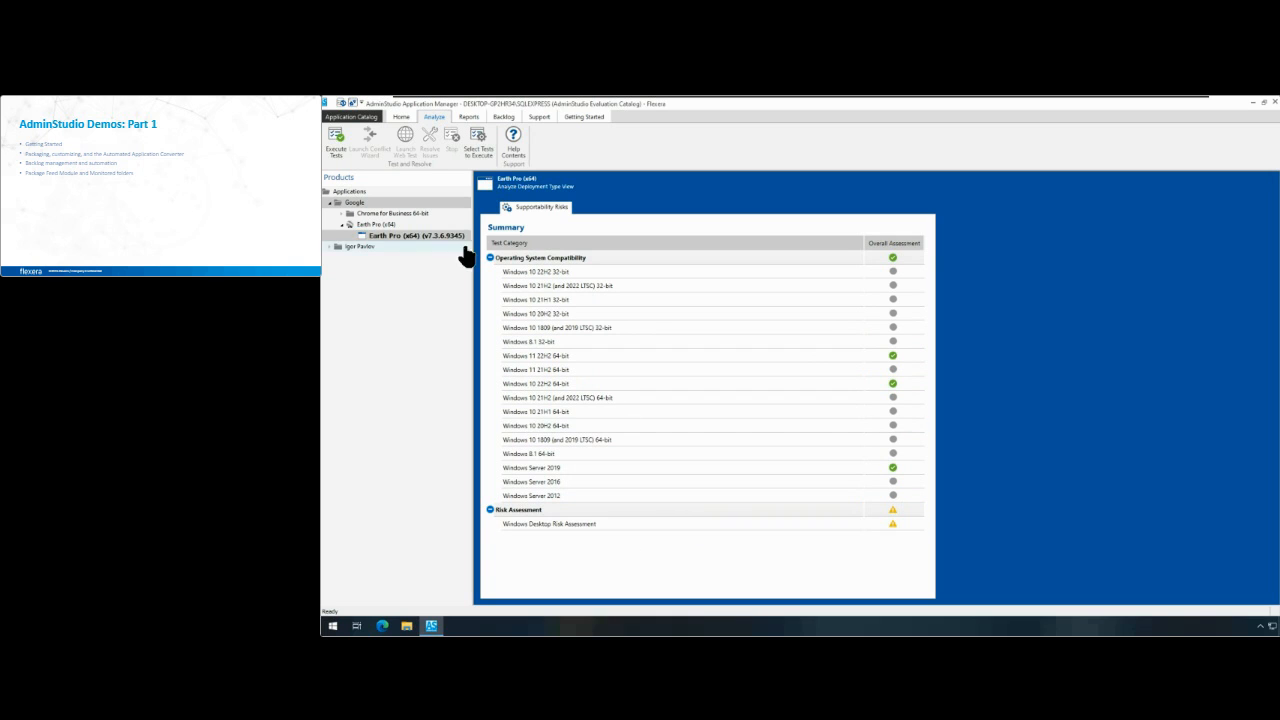
click(385, 224)
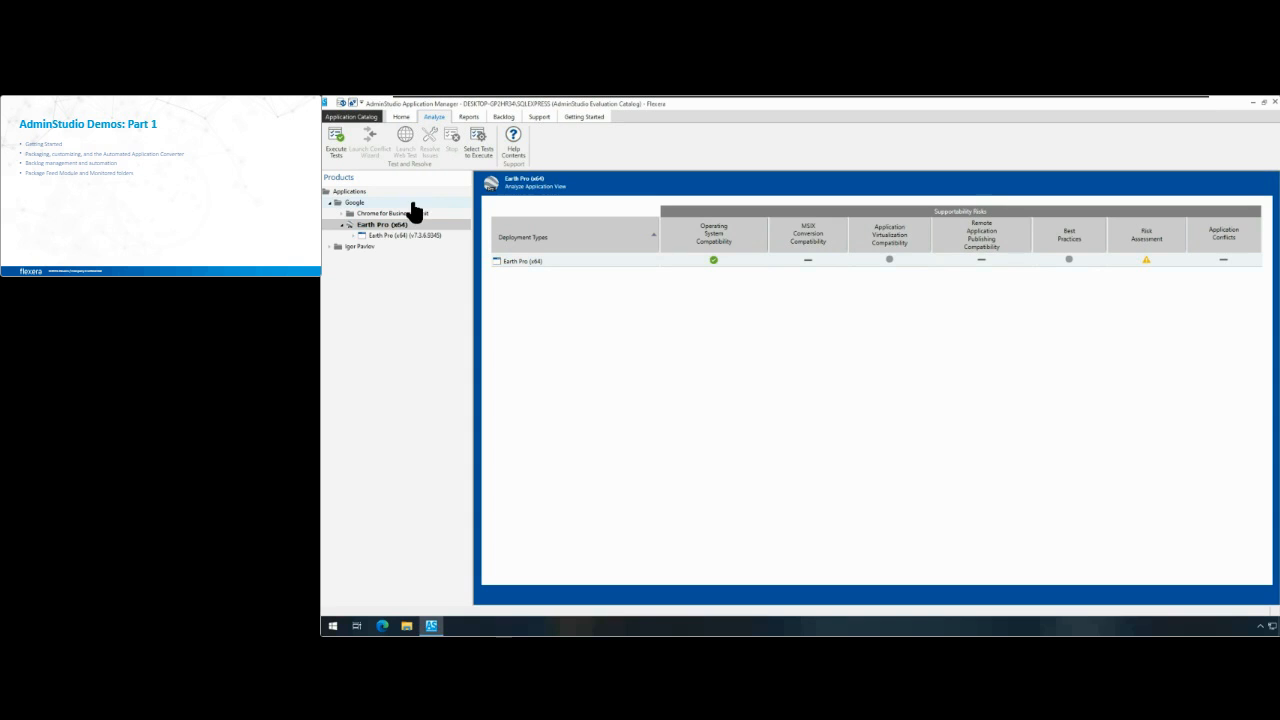
click(376, 204)
click(371, 191)
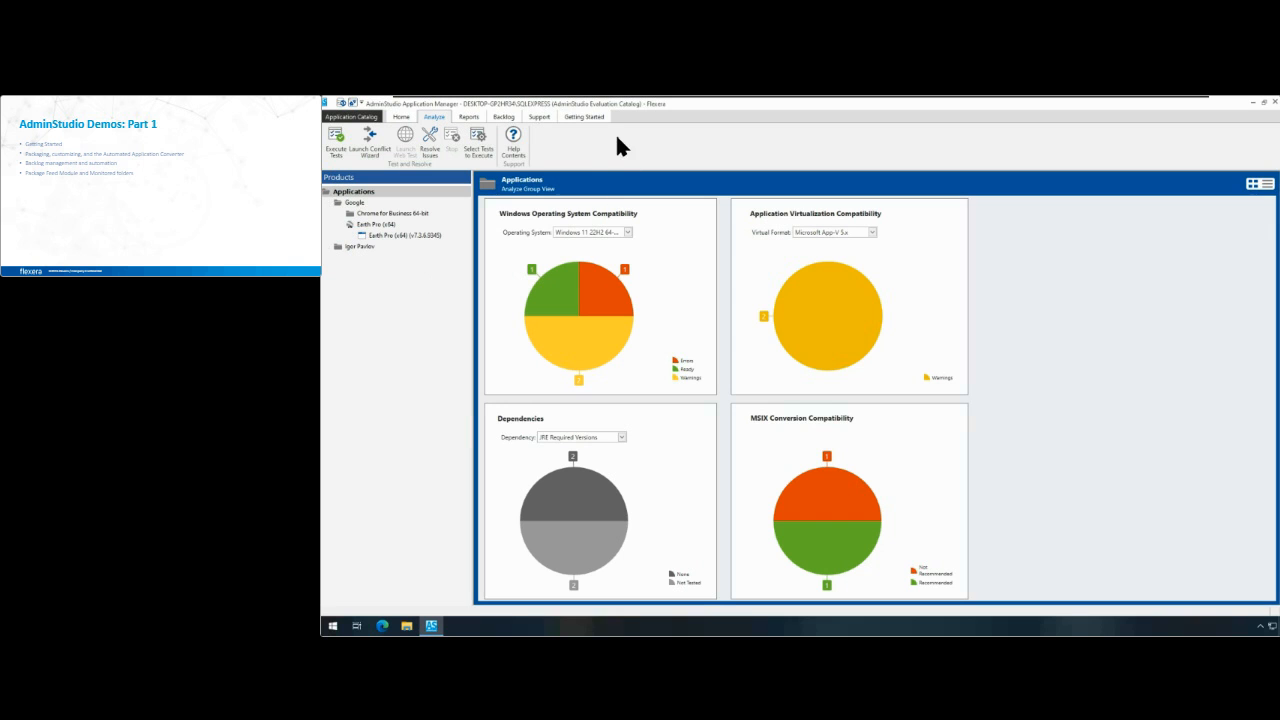
click(591, 116)
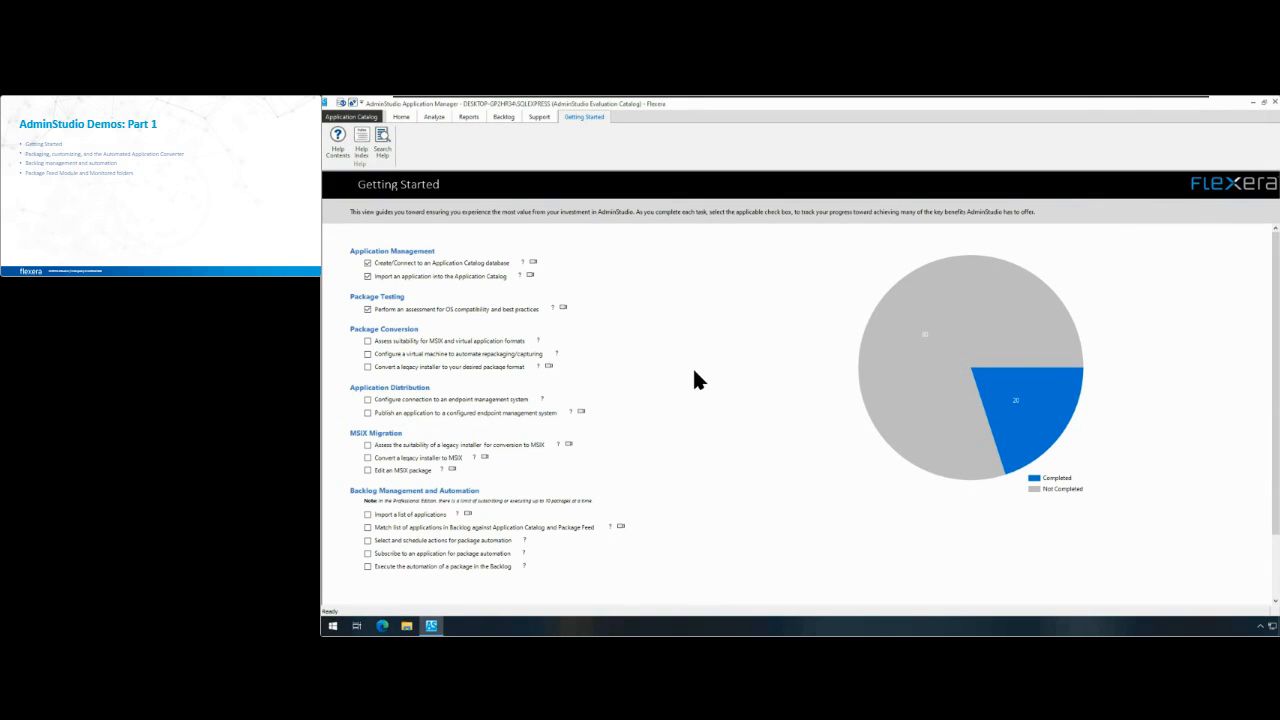
Step: Open the supportability risk summary of the first Chrome for Business 64-bit deployment type in the 114.0.5735.91 group
click(404, 115)
click(366, 214)
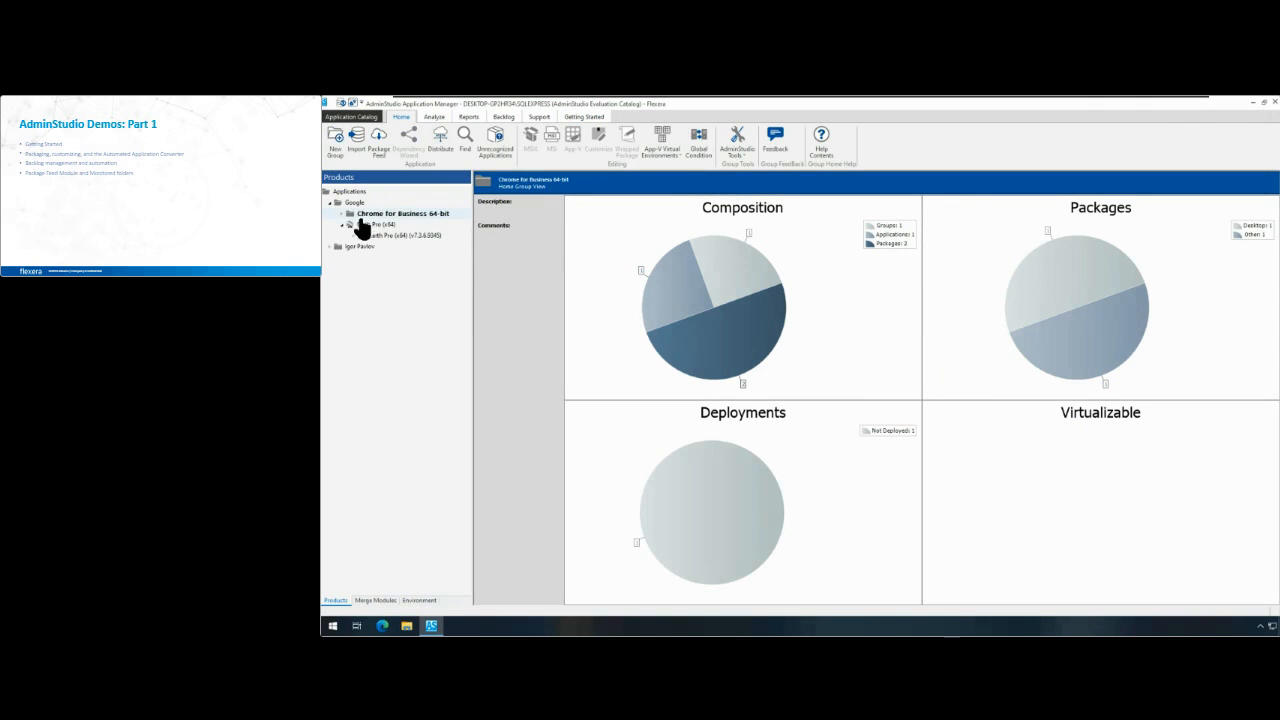
click(343, 214)
click(353, 226)
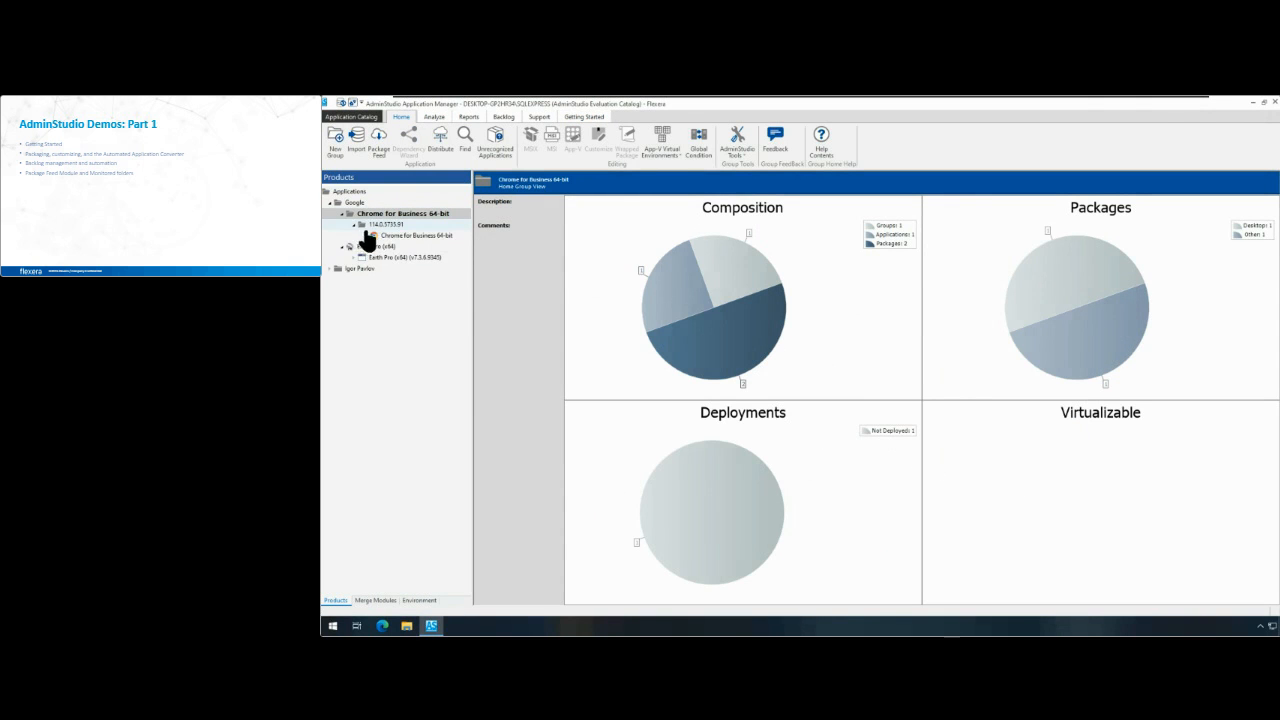
click(405, 238)
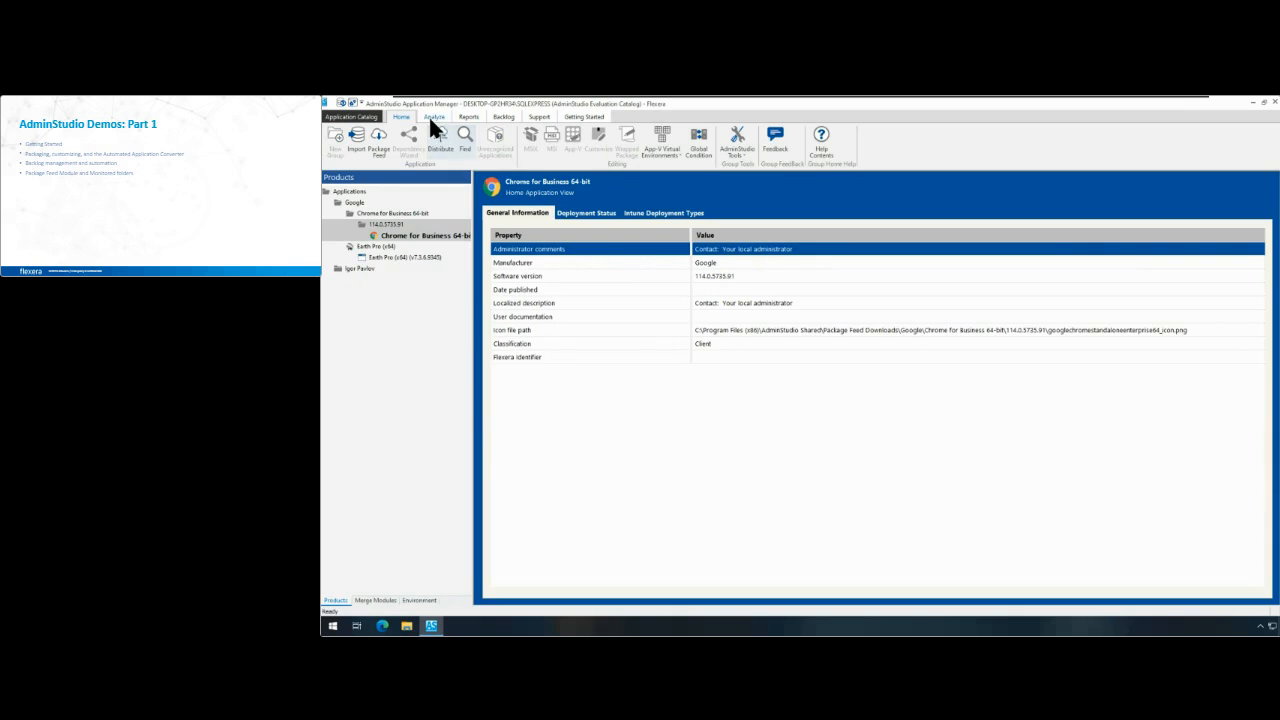
click(434, 118)
click(808, 262)
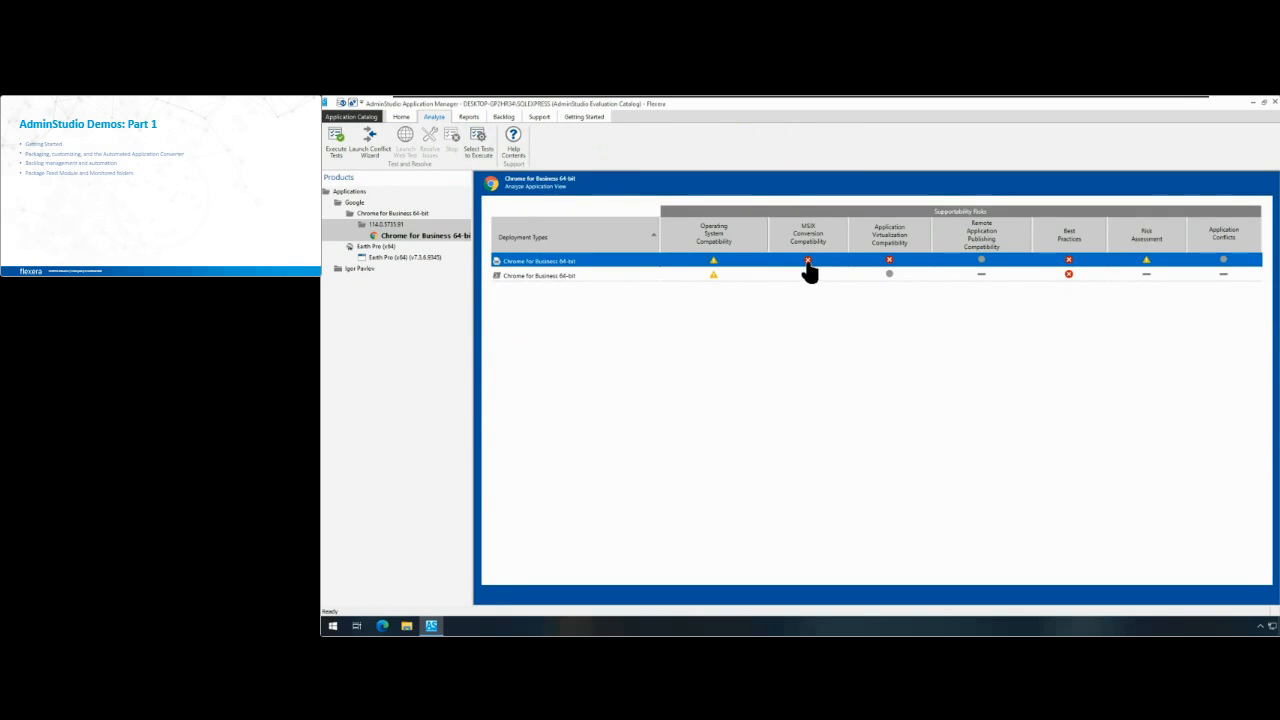
double_click(808, 263)
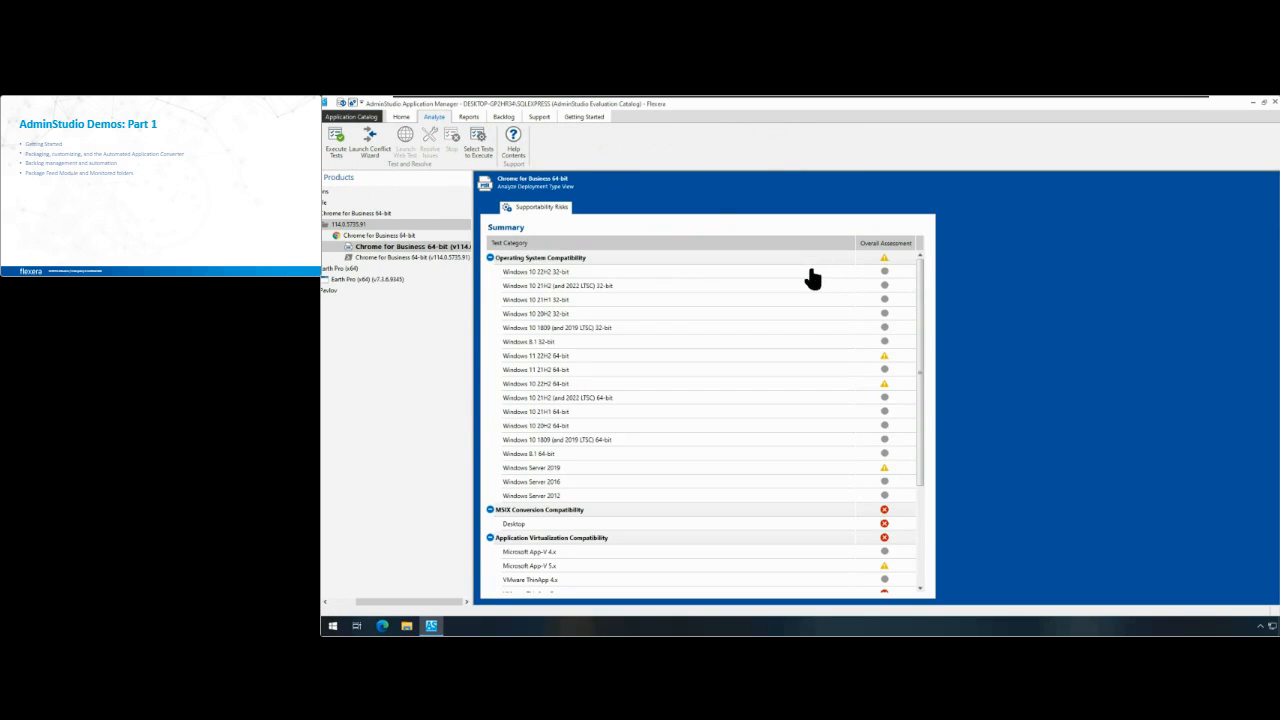
Step: Examine the shortcut and custom action messages in Chrome for Business 64-bit's Desktop results for MSIX conversion compatibility
click(906, 524)
click(884, 526)
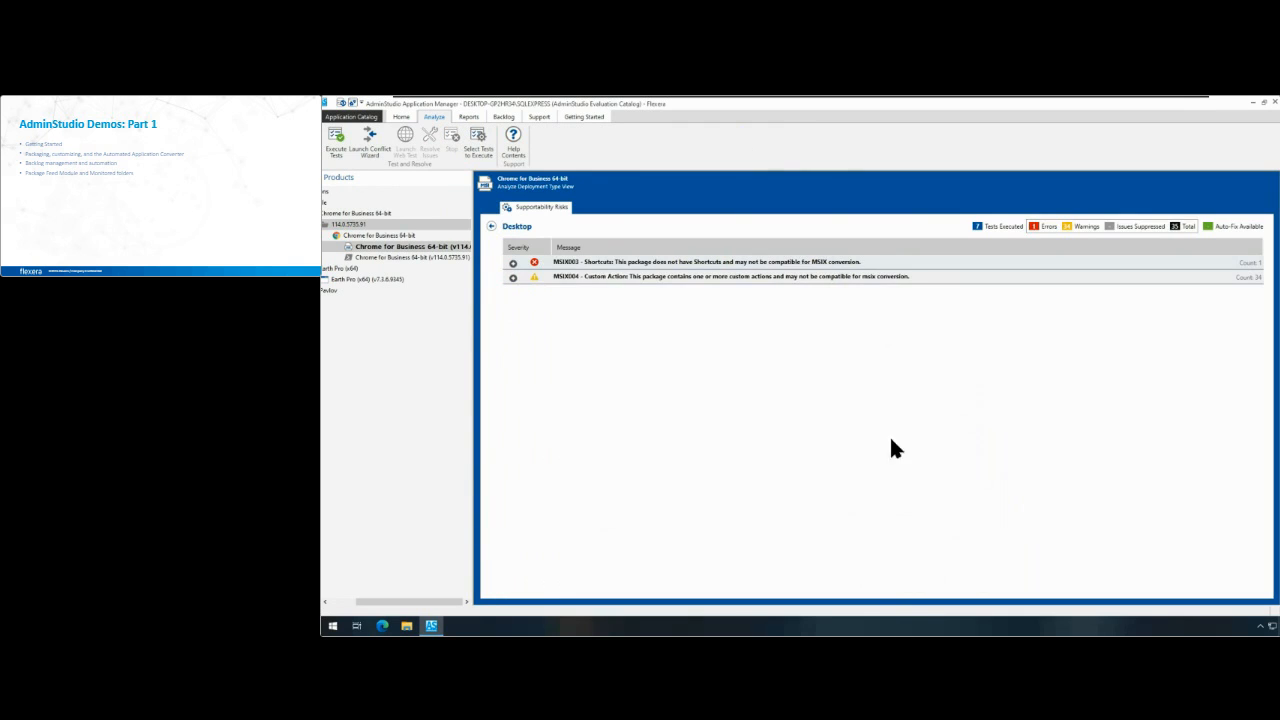
click(513, 263)
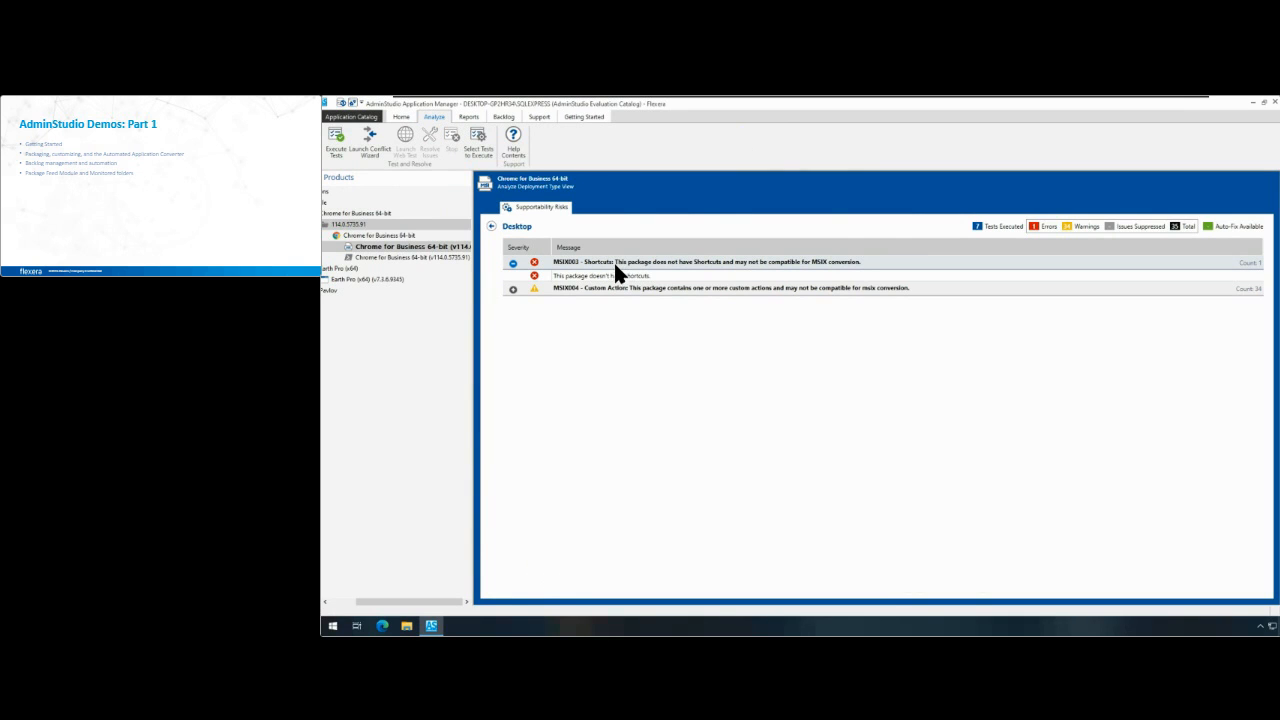
click(512, 289)
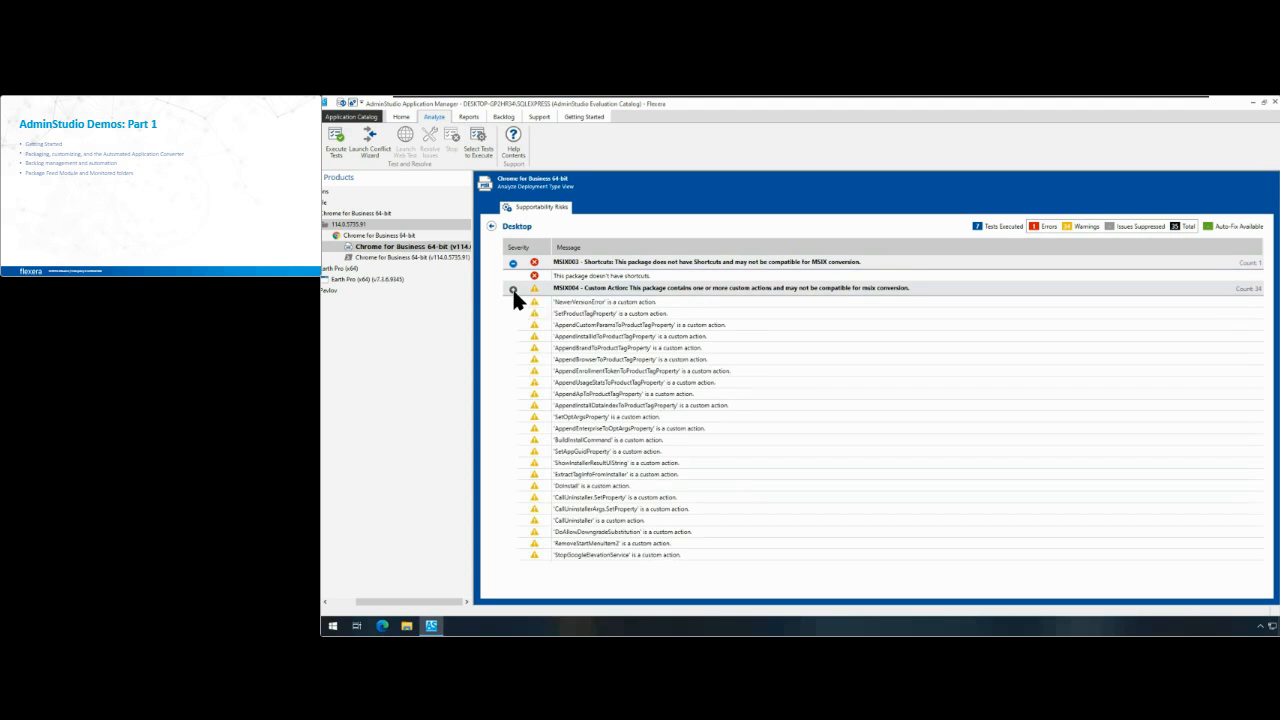
scroll(658, 436, down, 3)
scroll(654, 429, up, 3)
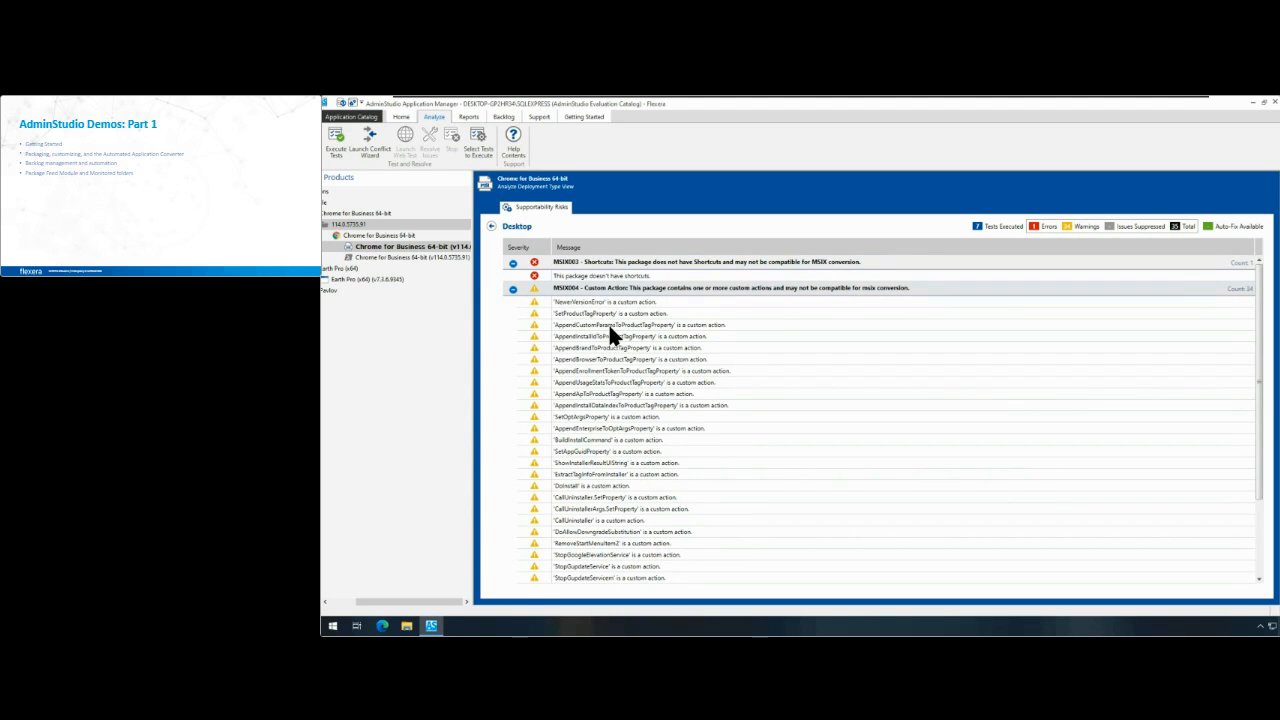
scroll(608, 322, down, 1)
scroll(606, 323, down, 1)
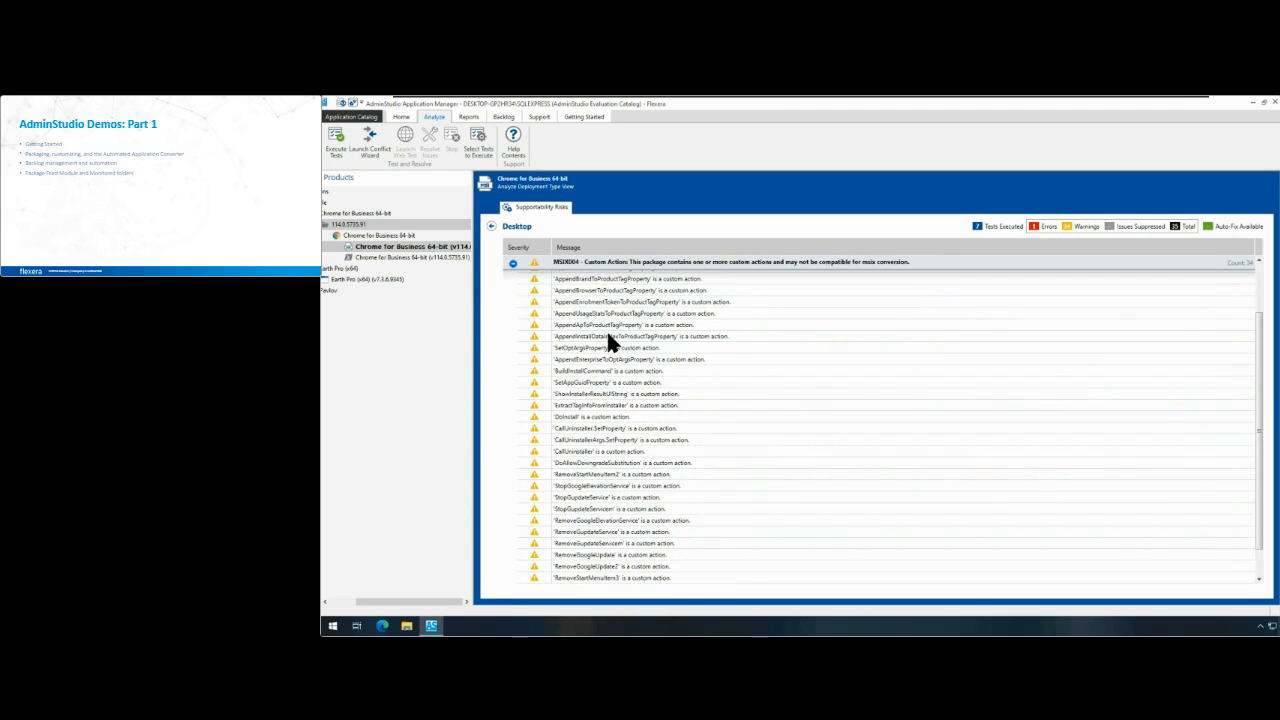
scroll(607, 334, up, 2)
click(513, 290)
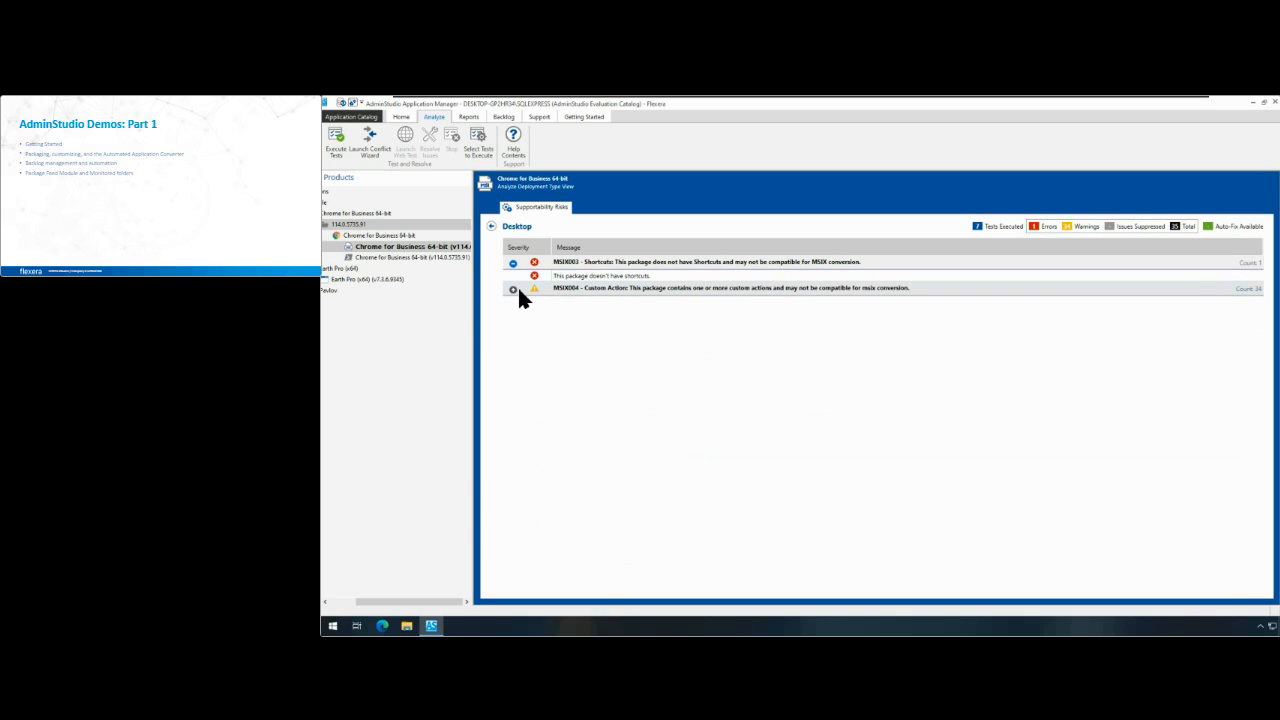
drag(380, 601, 354, 600)
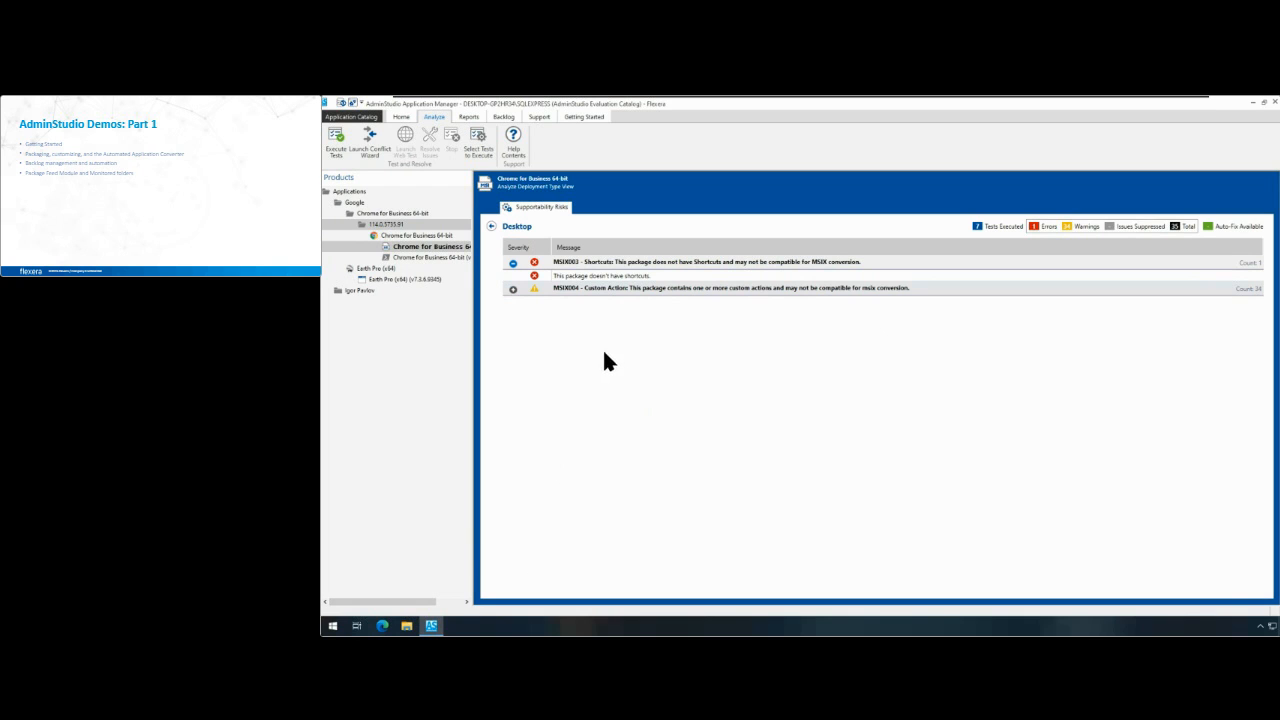
click(513, 289)
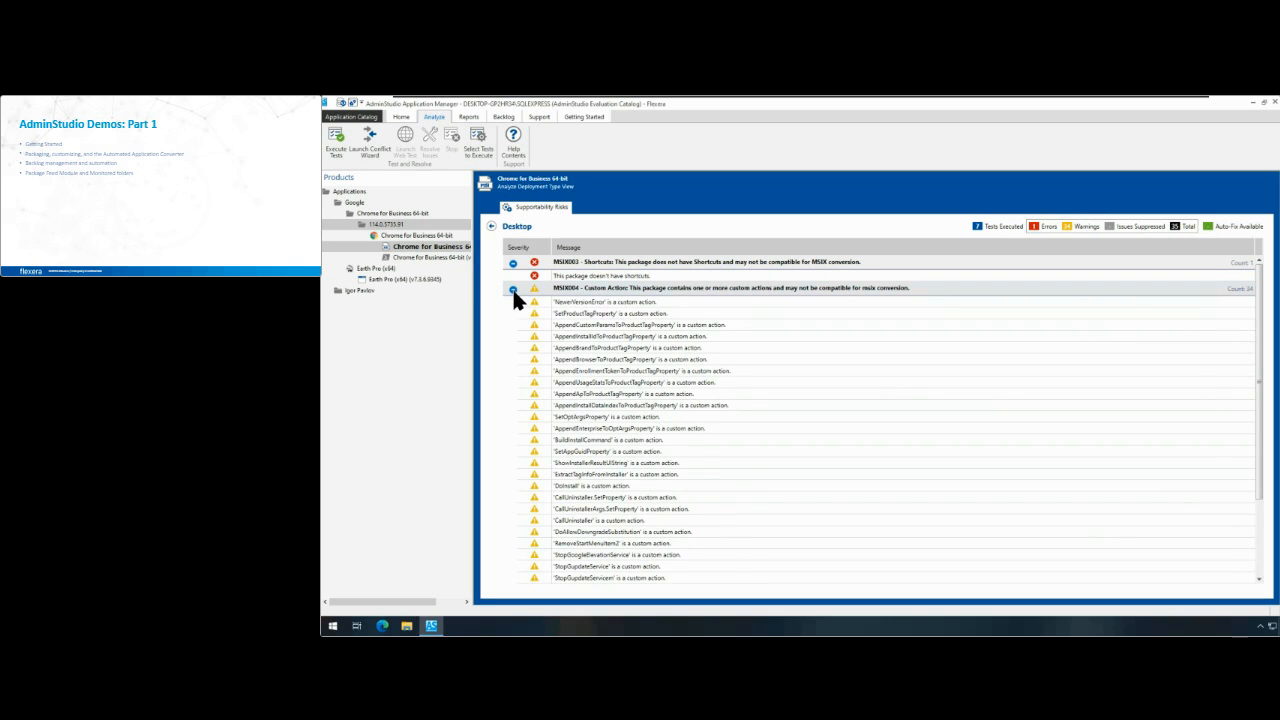
click(513, 289)
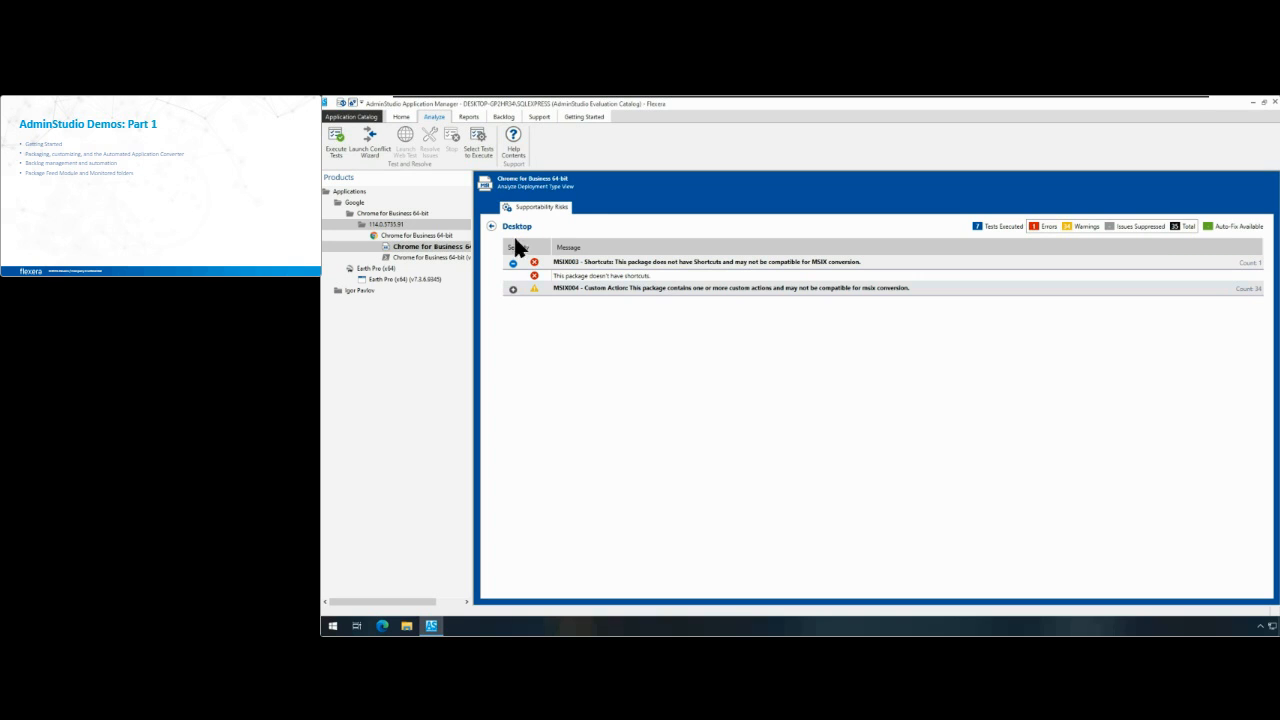
Step: Select Chrome for Business 64-bit in the Backlog and start the Customization Wizard for it
click(508, 115)
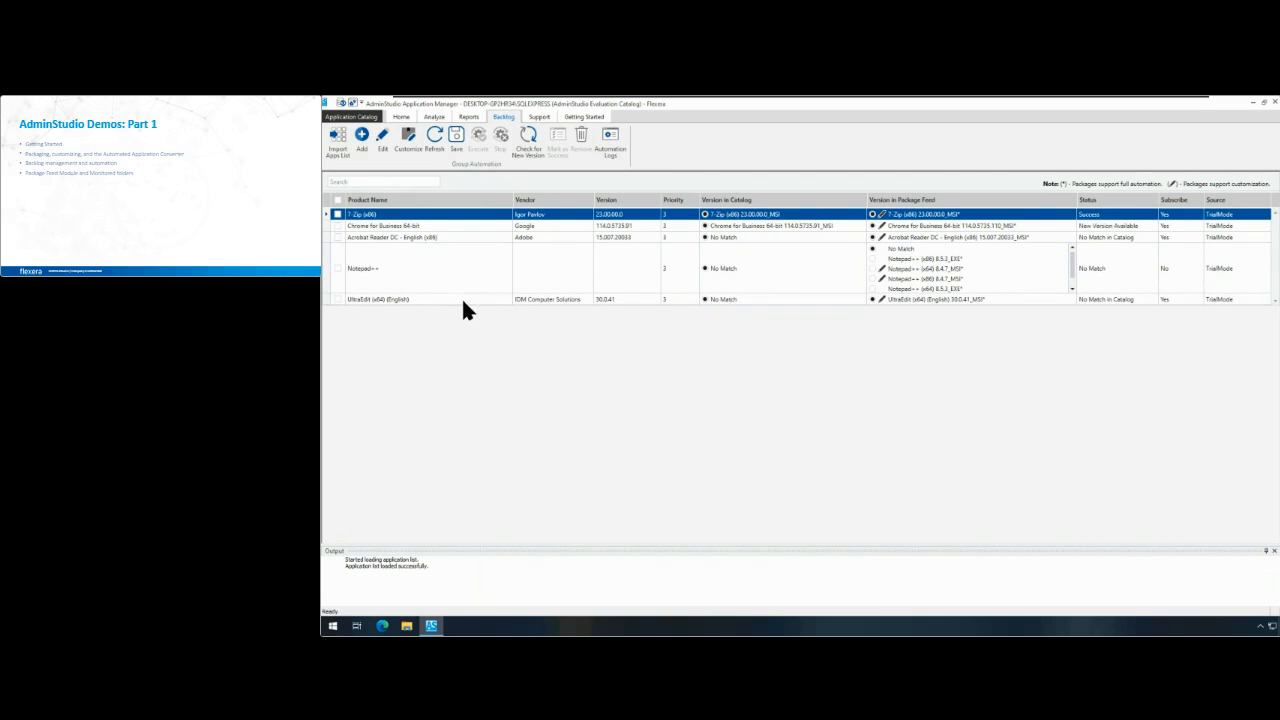
click(337, 225)
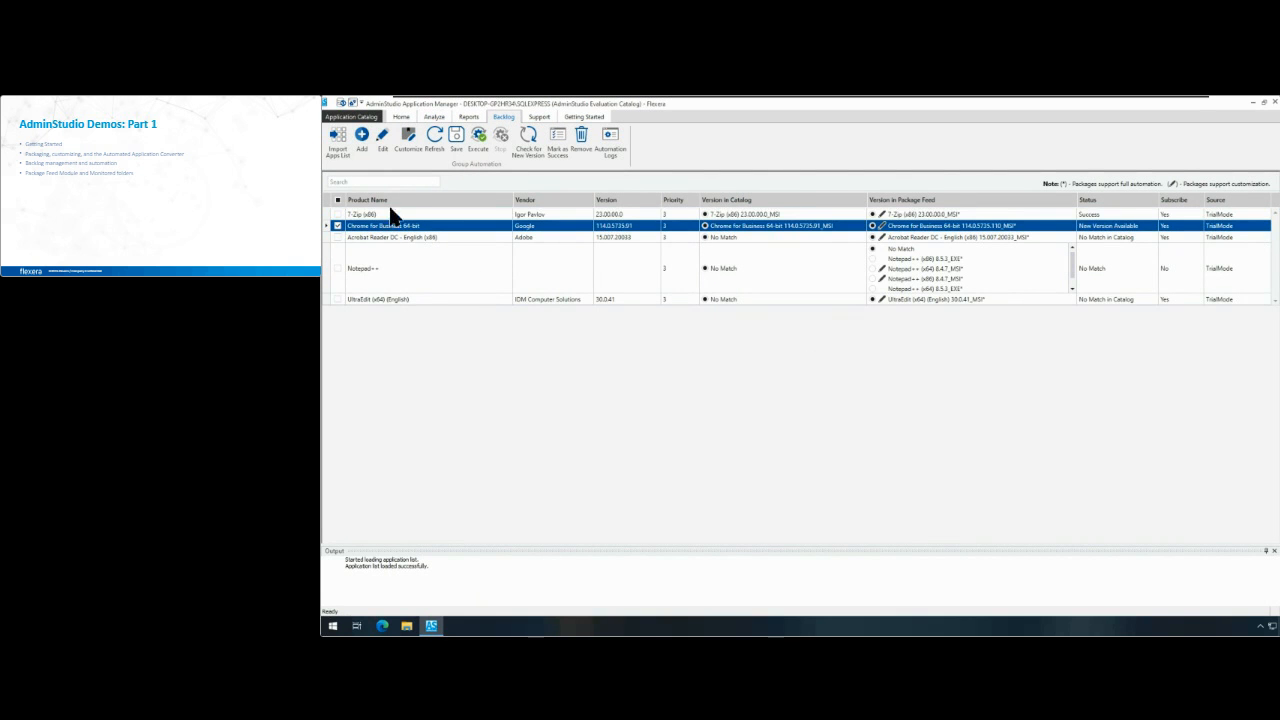
click(410, 148)
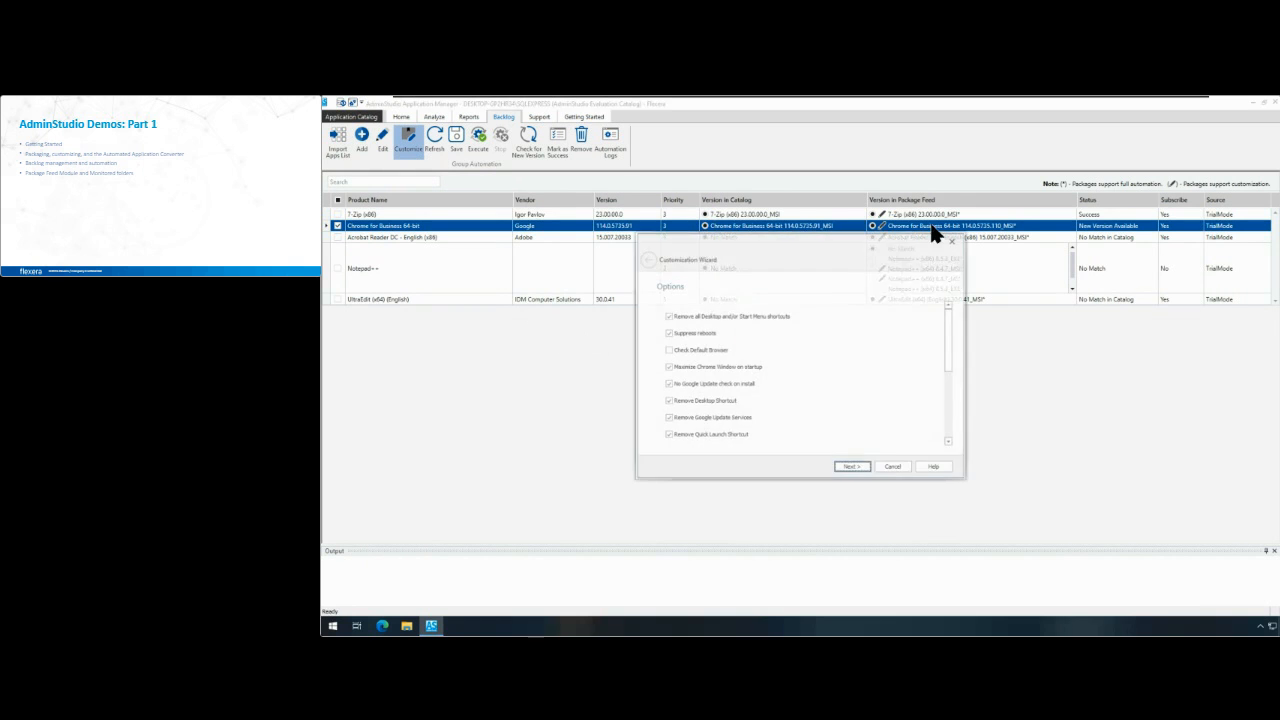
drag(887, 234, 883, 268)
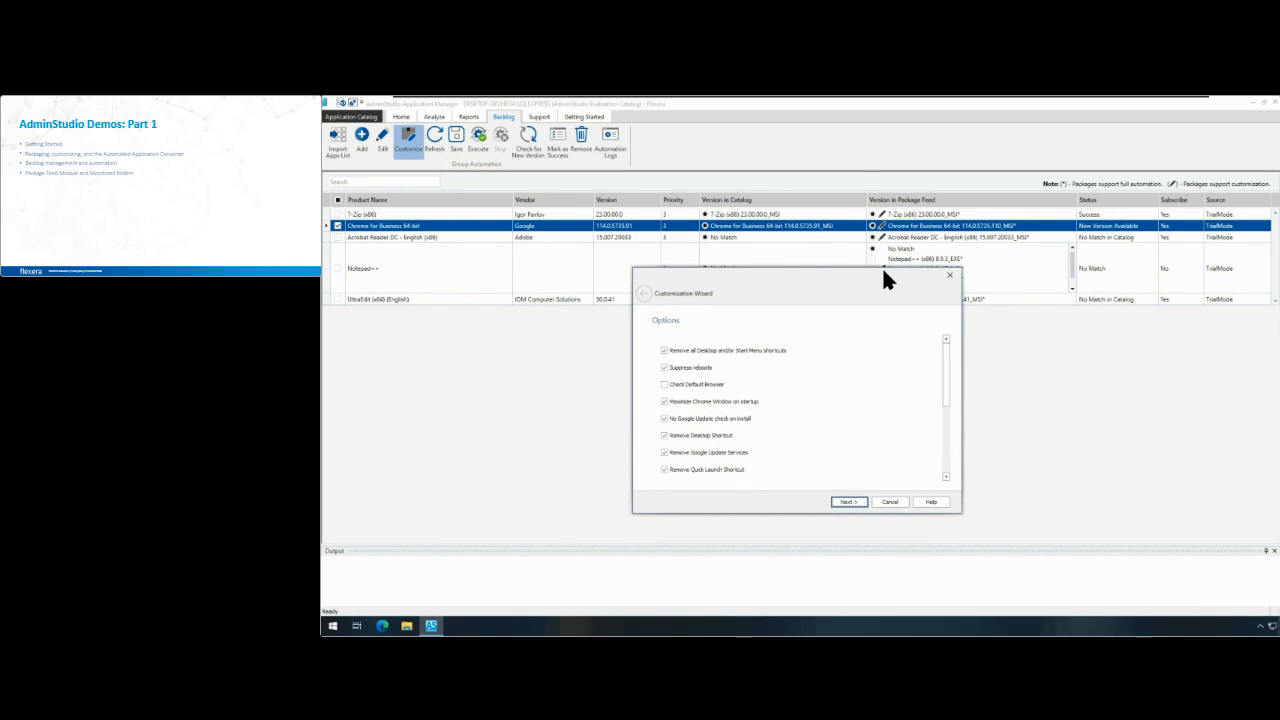
Step: Review the Chrome customization options for shortcuts, update services and startup behaviour, and continue to the homepage preferences
scroll(827, 359, down, 1)
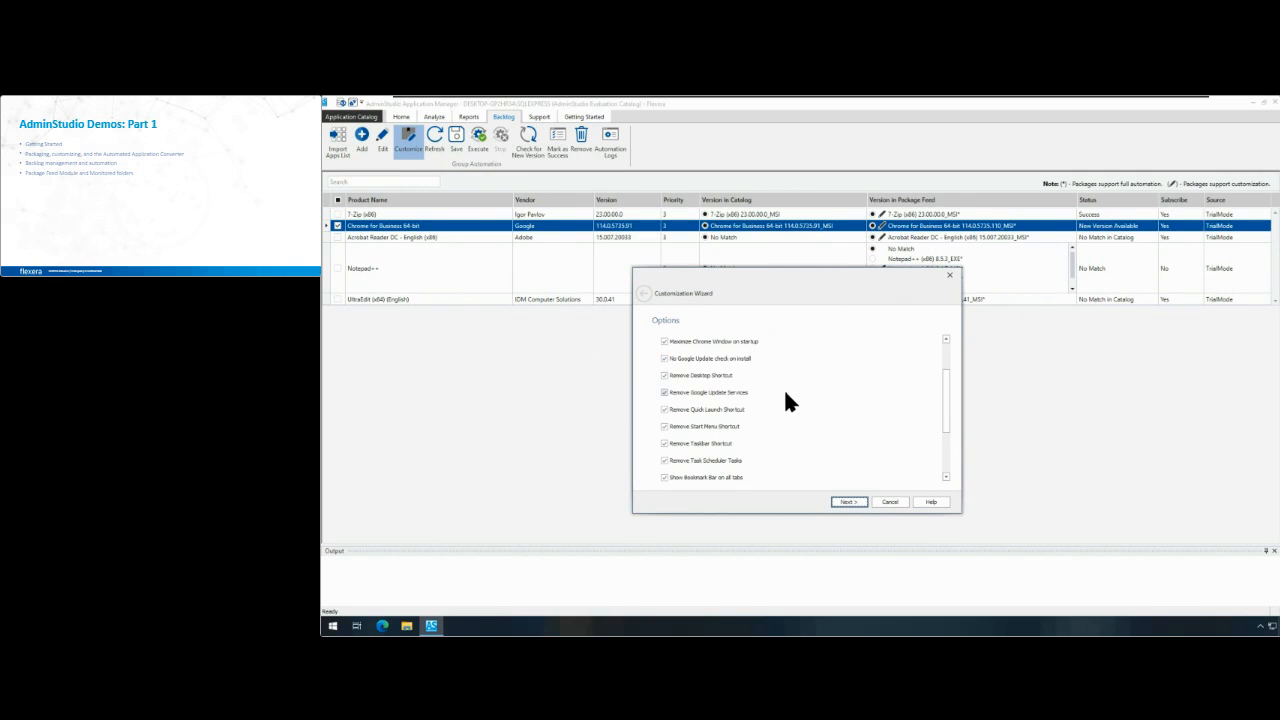
scroll(770, 402, down, 1)
scroll(770, 402, up, 2)
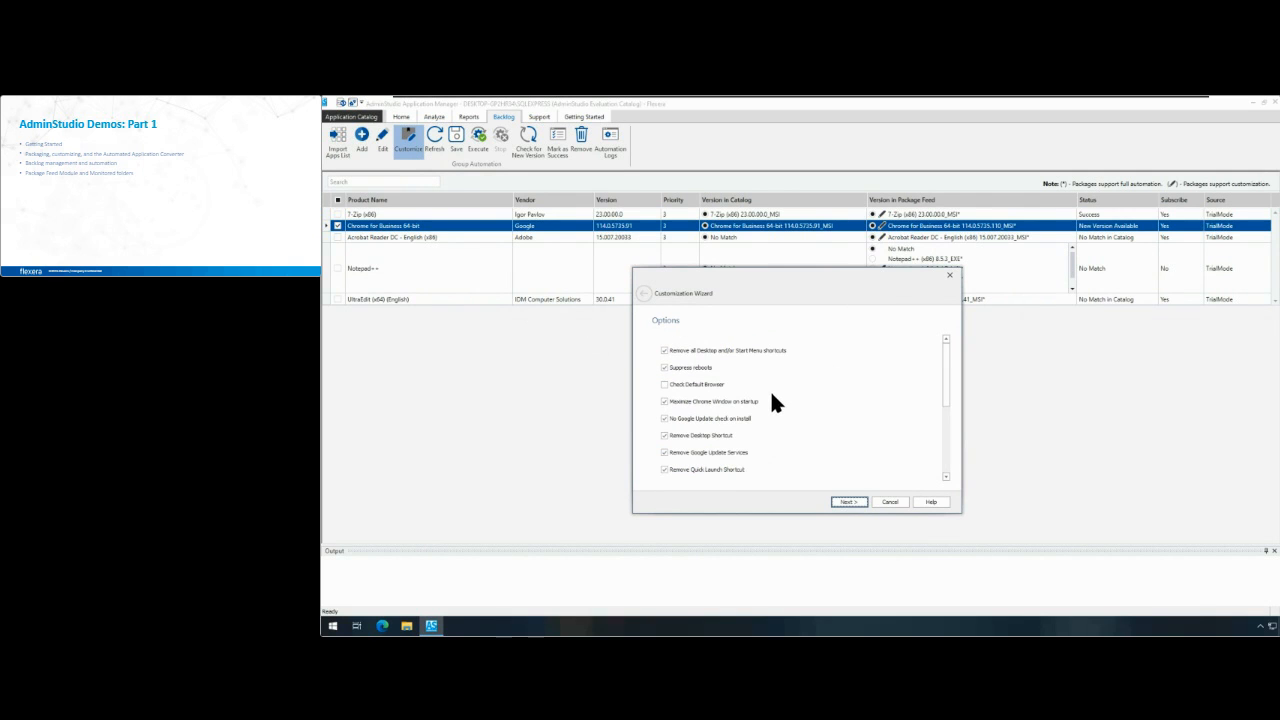
scroll(756, 397, down, 2)
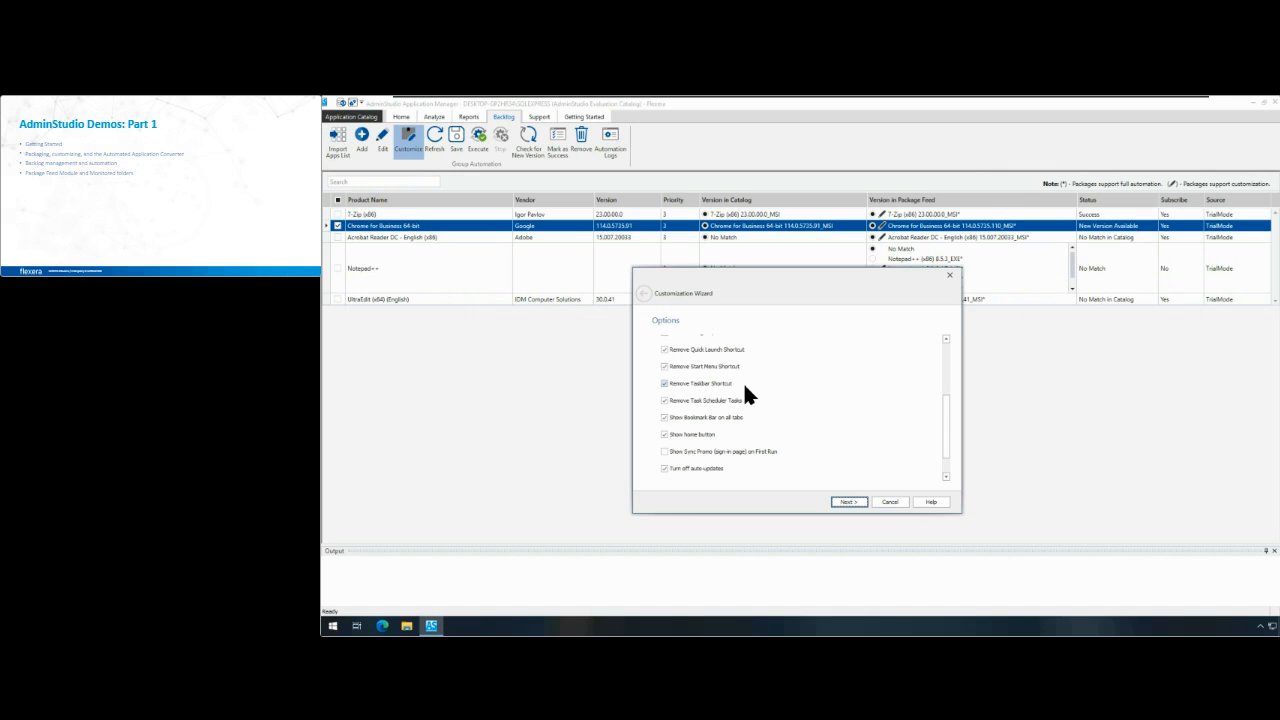
scroll(748, 432, down, 1)
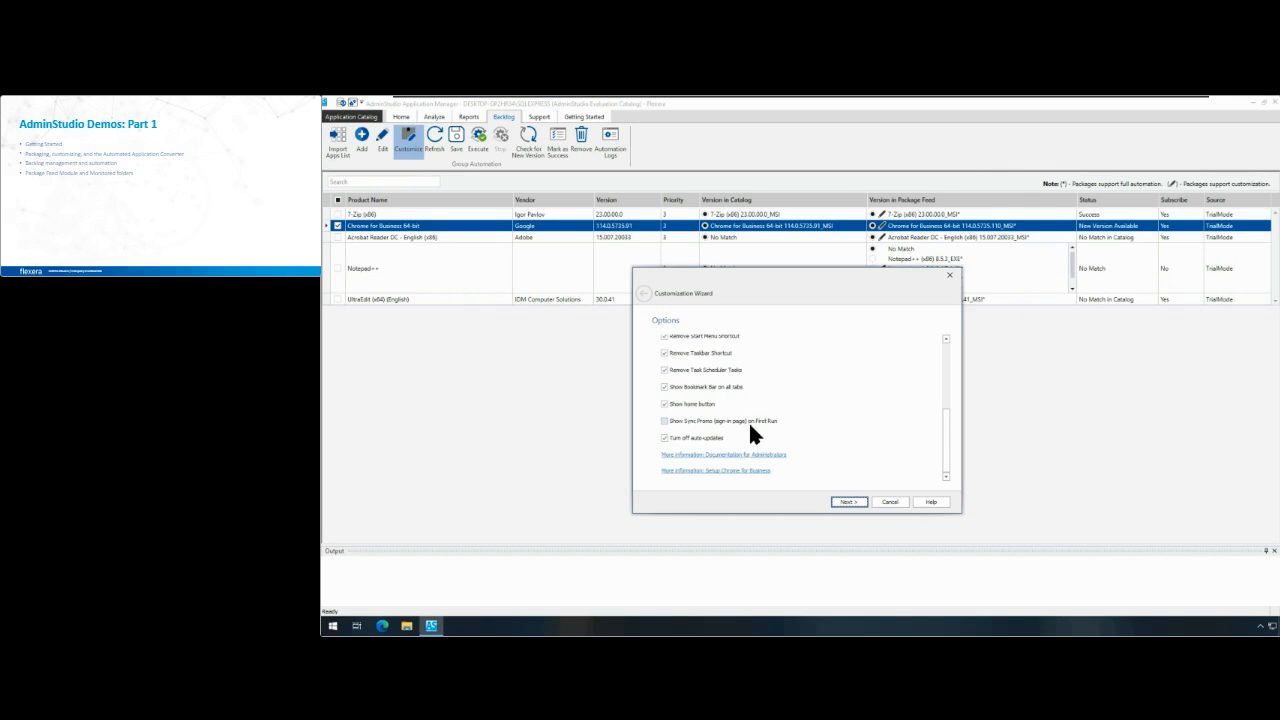
click(715, 386)
click(726, 370)
click(718, 352)
click(857, 500)
click(791, 351)
text(www.)
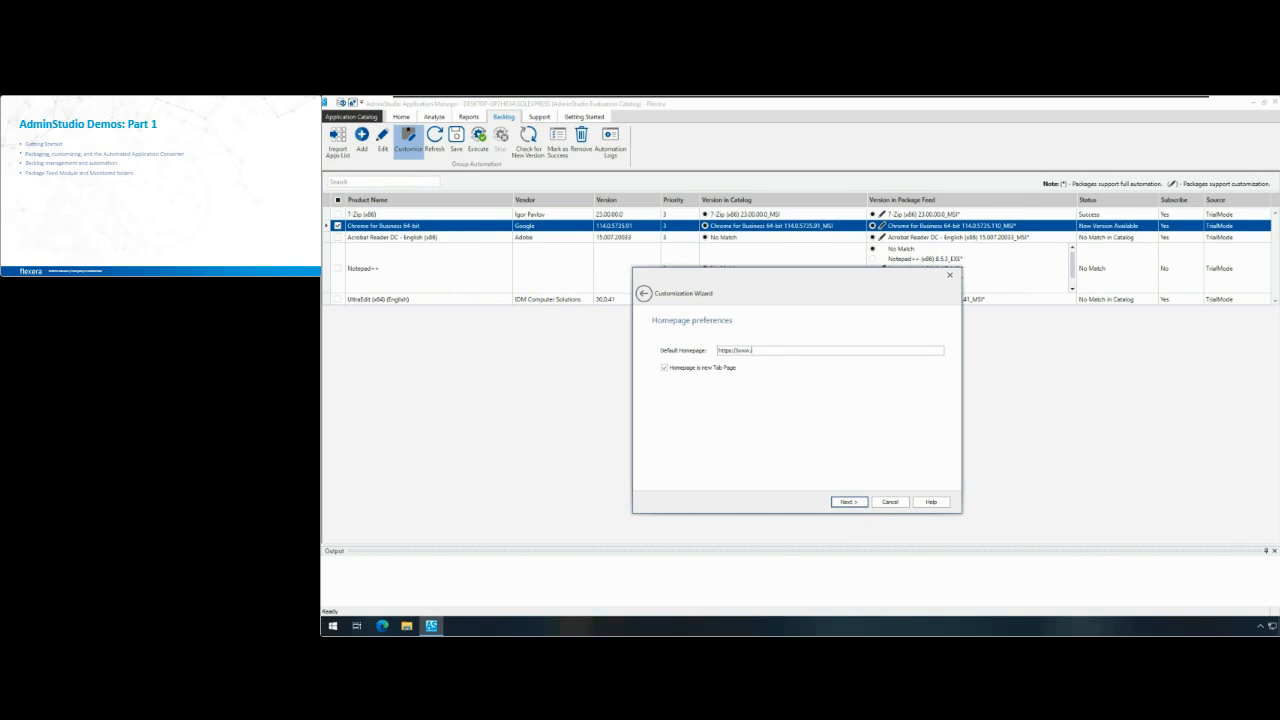
text(adminstudio.com/)
click(846, 502)
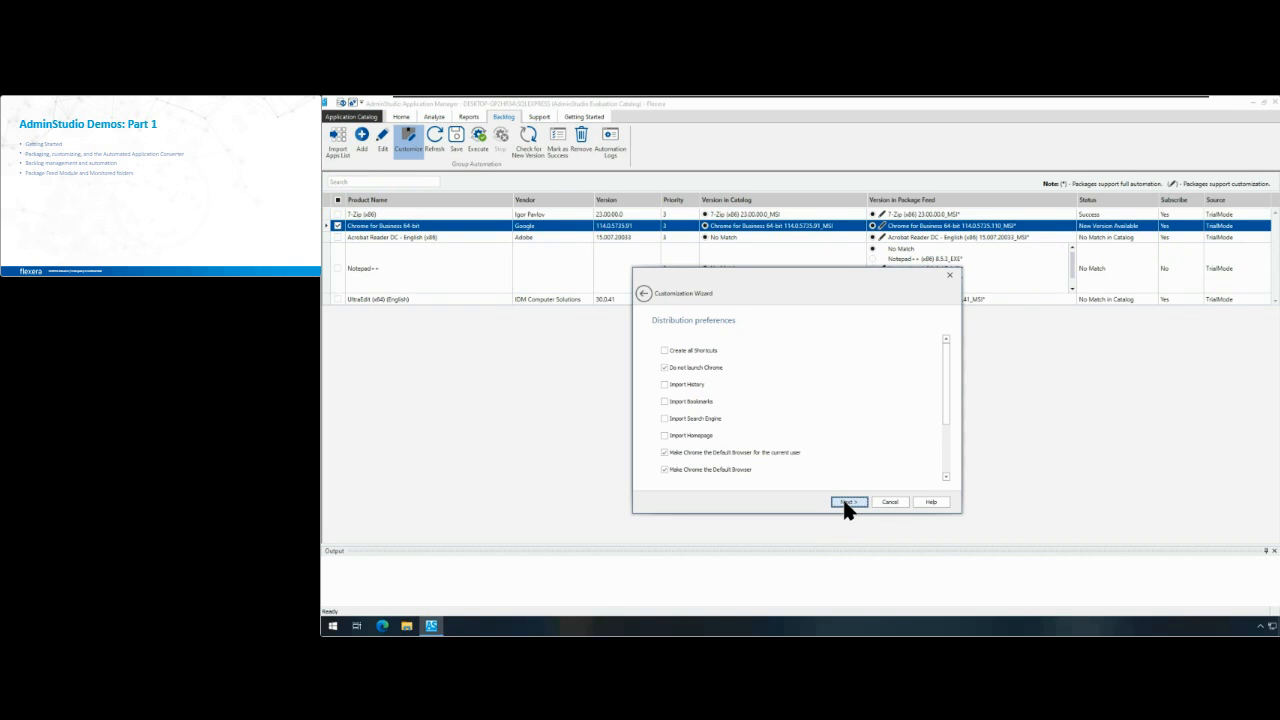
Step: Accept the existing distribution preferences, pass the release notes and complete the Chrome Customization Wizard
click(845, 503)
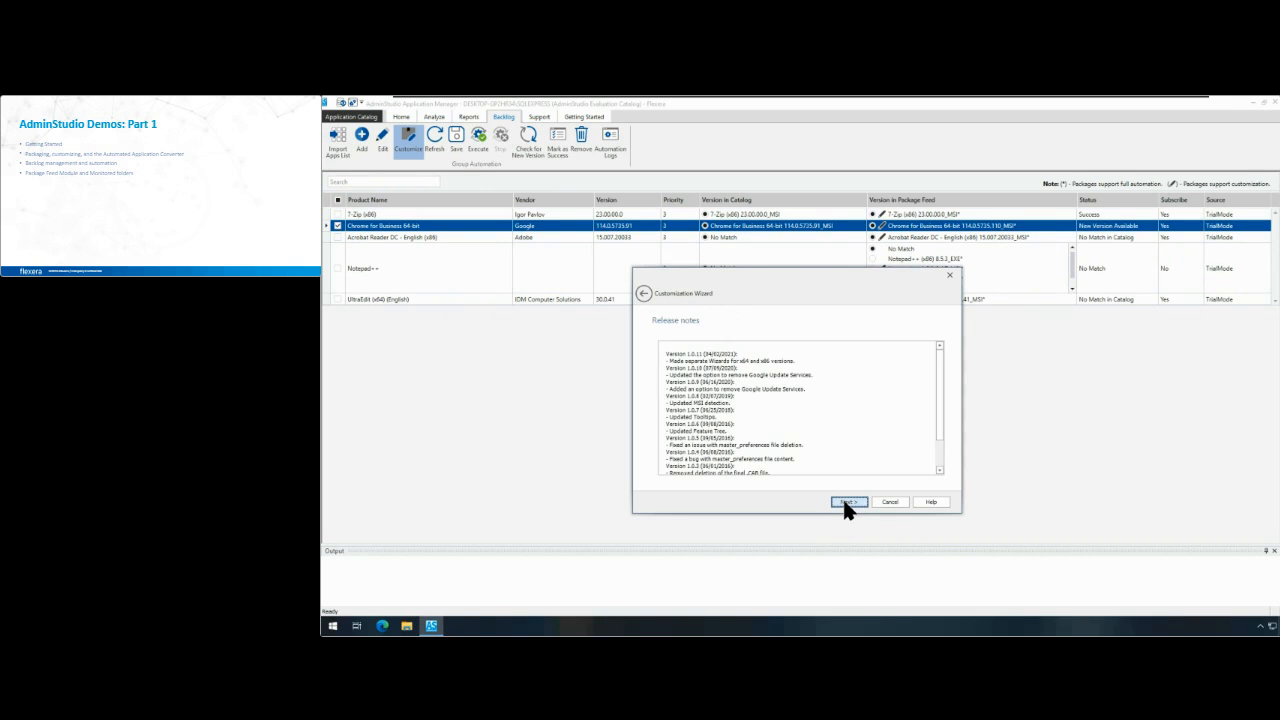
click(845, 503)
click(847, 502)
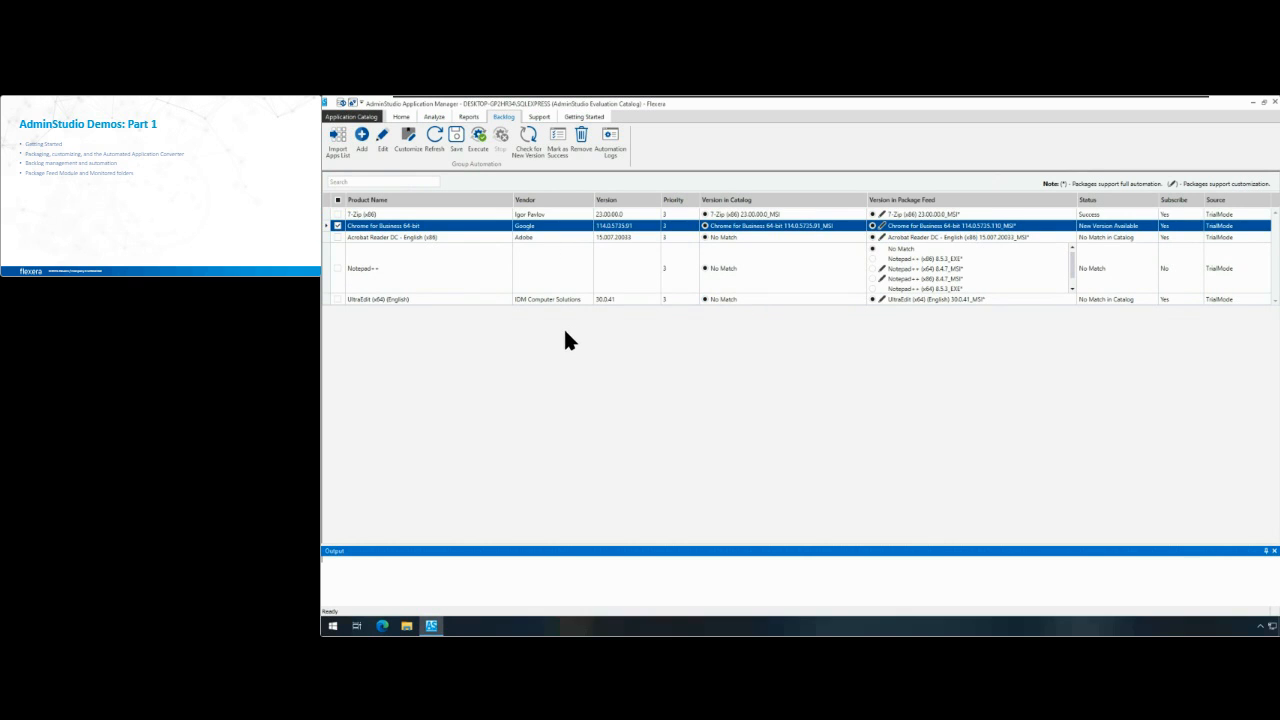
Step: Create an InstallShield transform for the Chrome for Business 64-bit MSI package in the product catalog
click(407, 136)
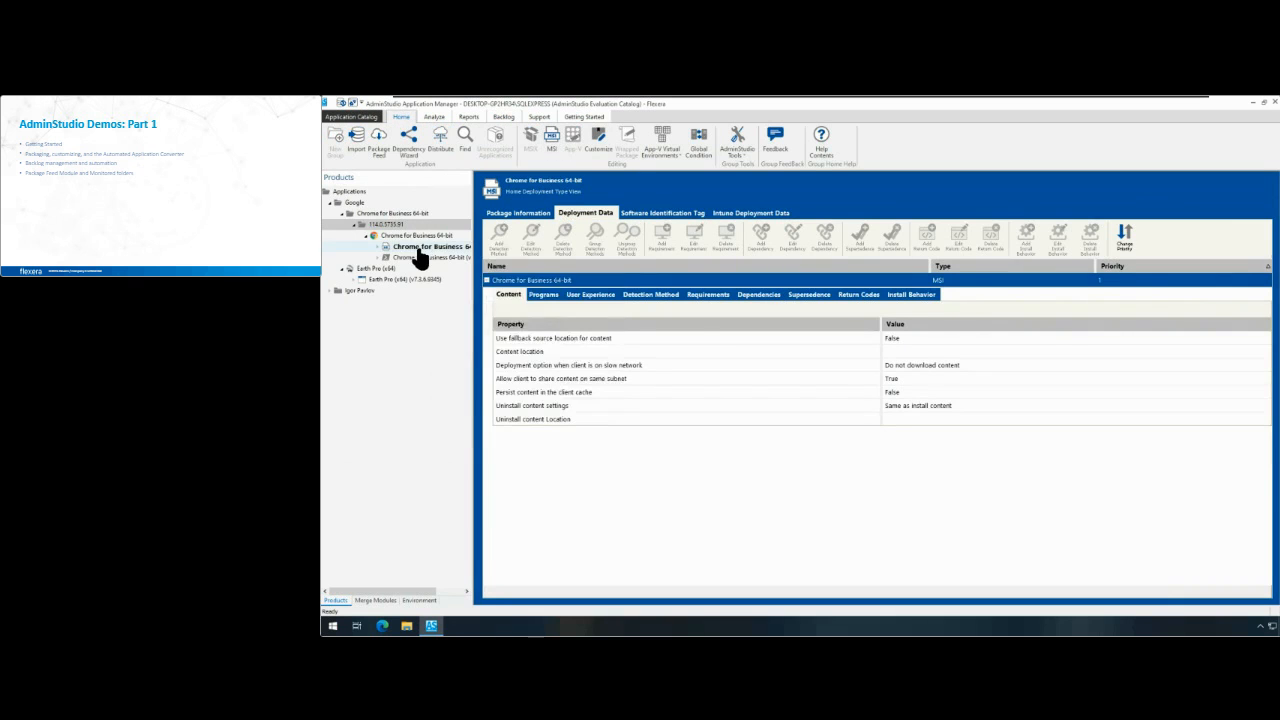
right_click(420, 250)
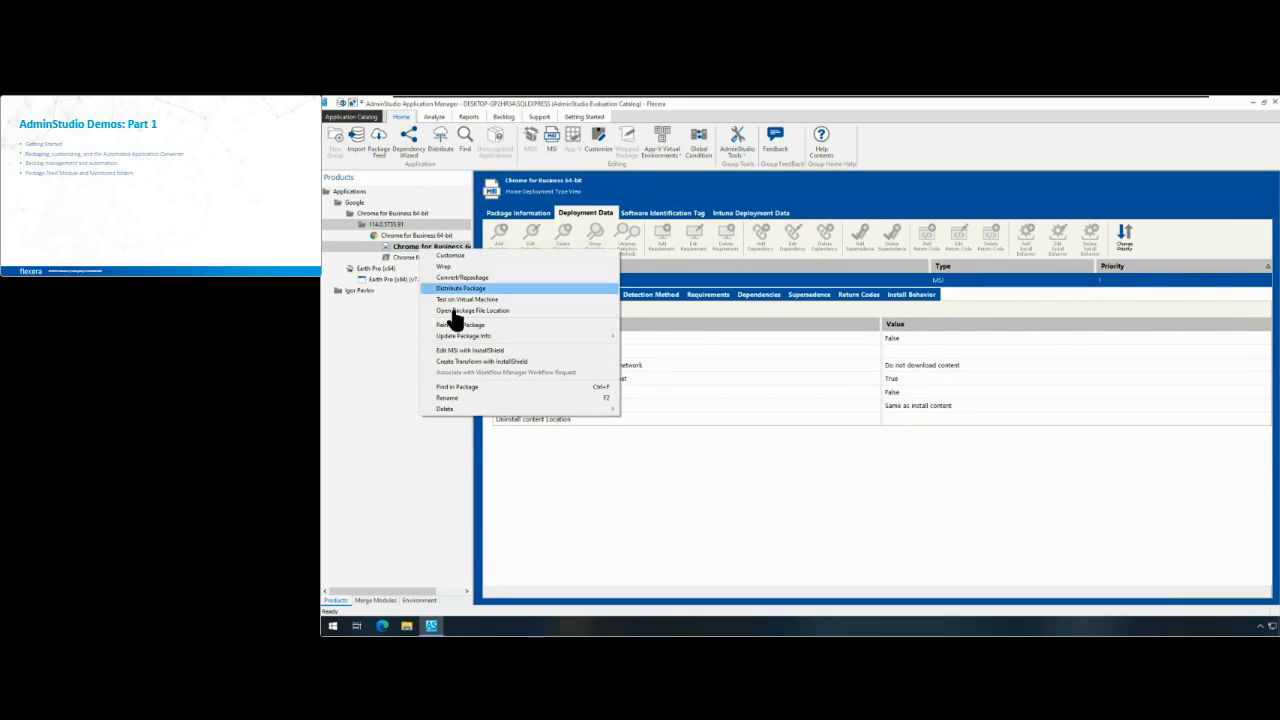
click(529, 362)
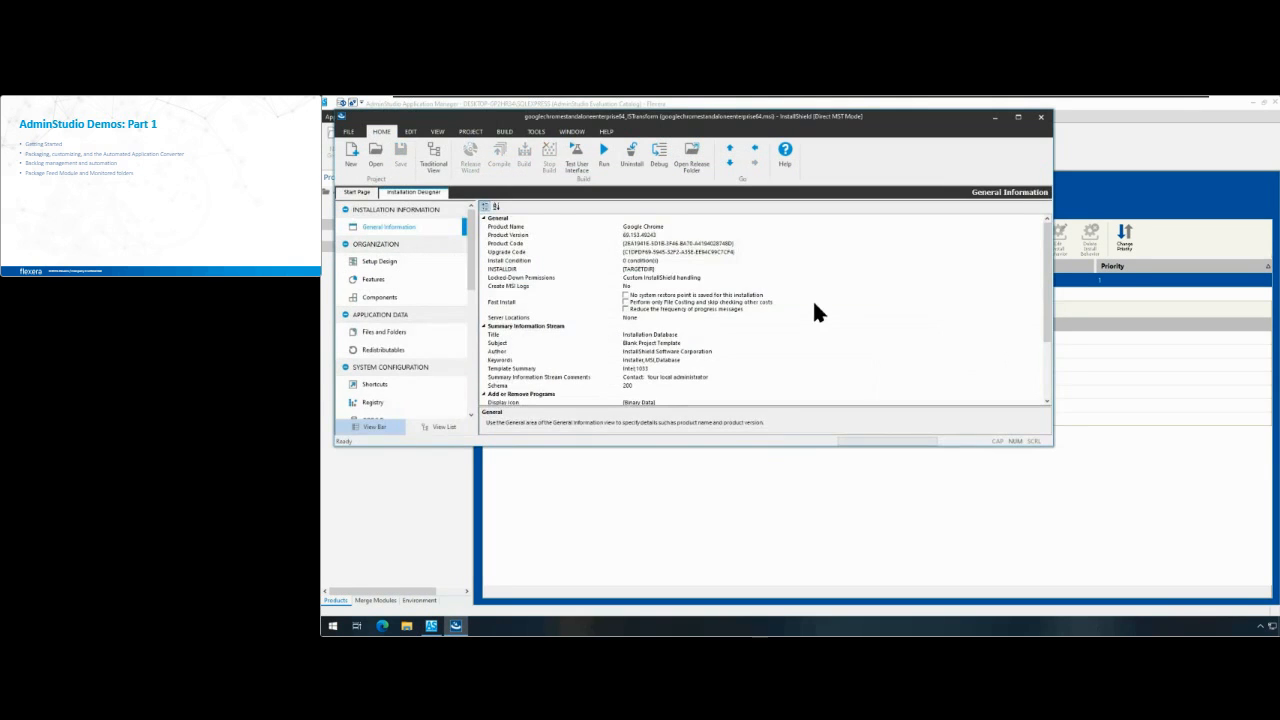
Step: Examine the transform's Files and Folders, Redistributables and Features views in an enlarged InstallShield window, and close InstallShield
click(402, 332)
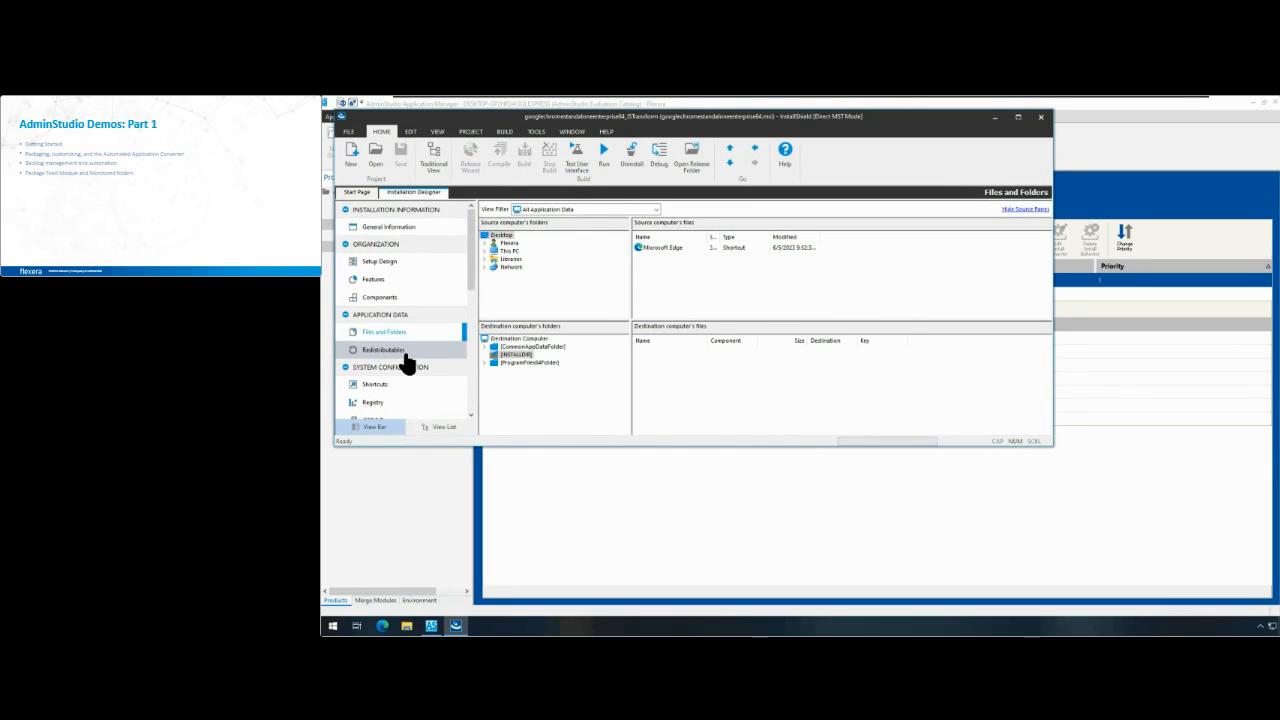
click(431, 352)
drag(1052, 447, 1202, 568)
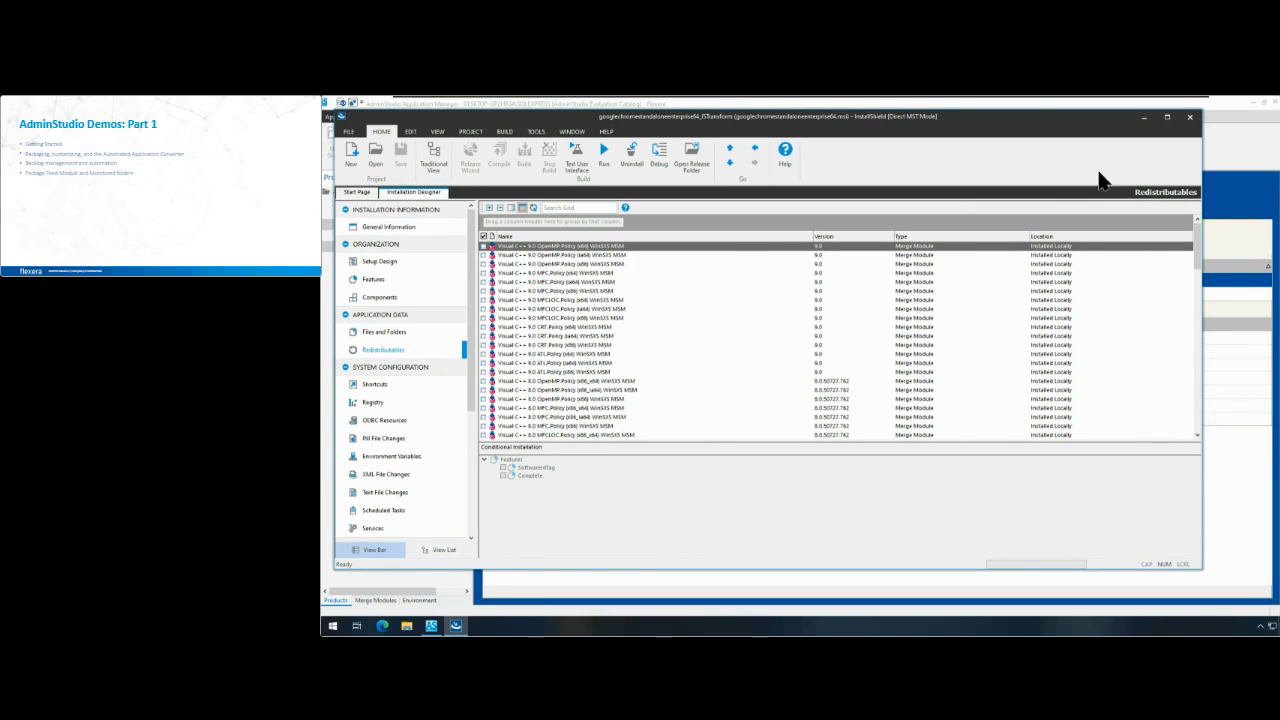
click(452, 281)
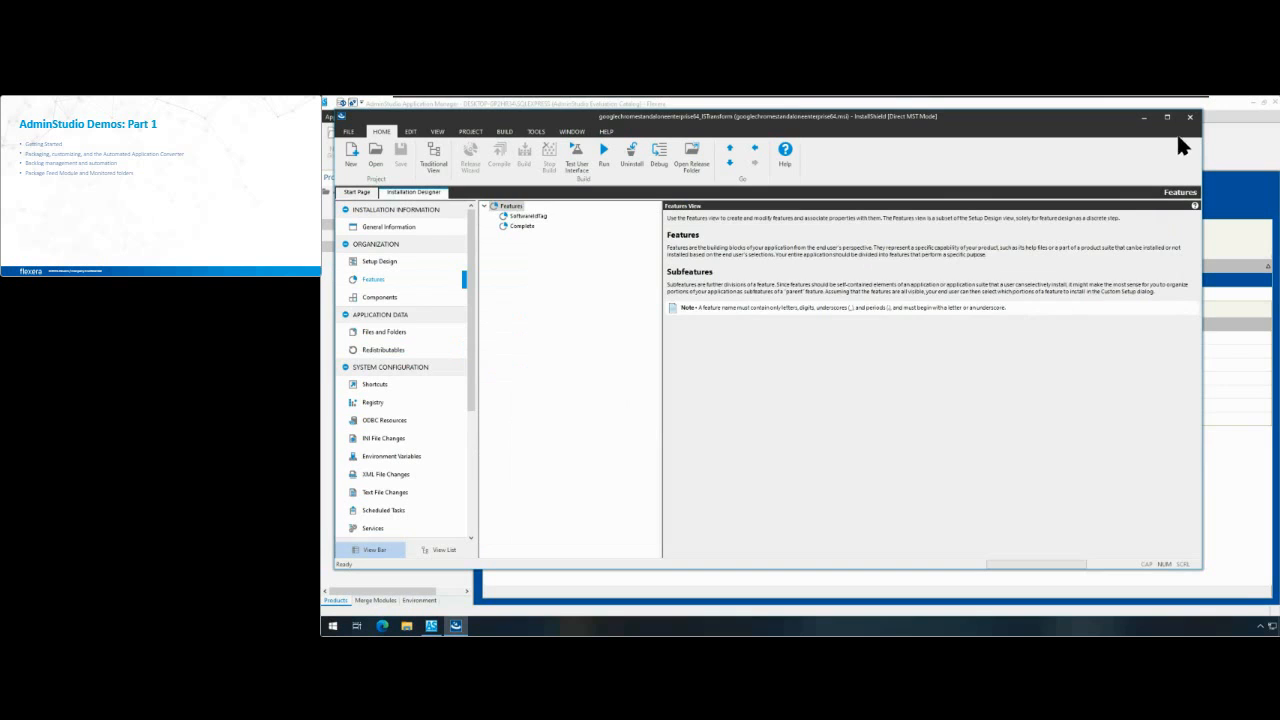
click(1190, 117)
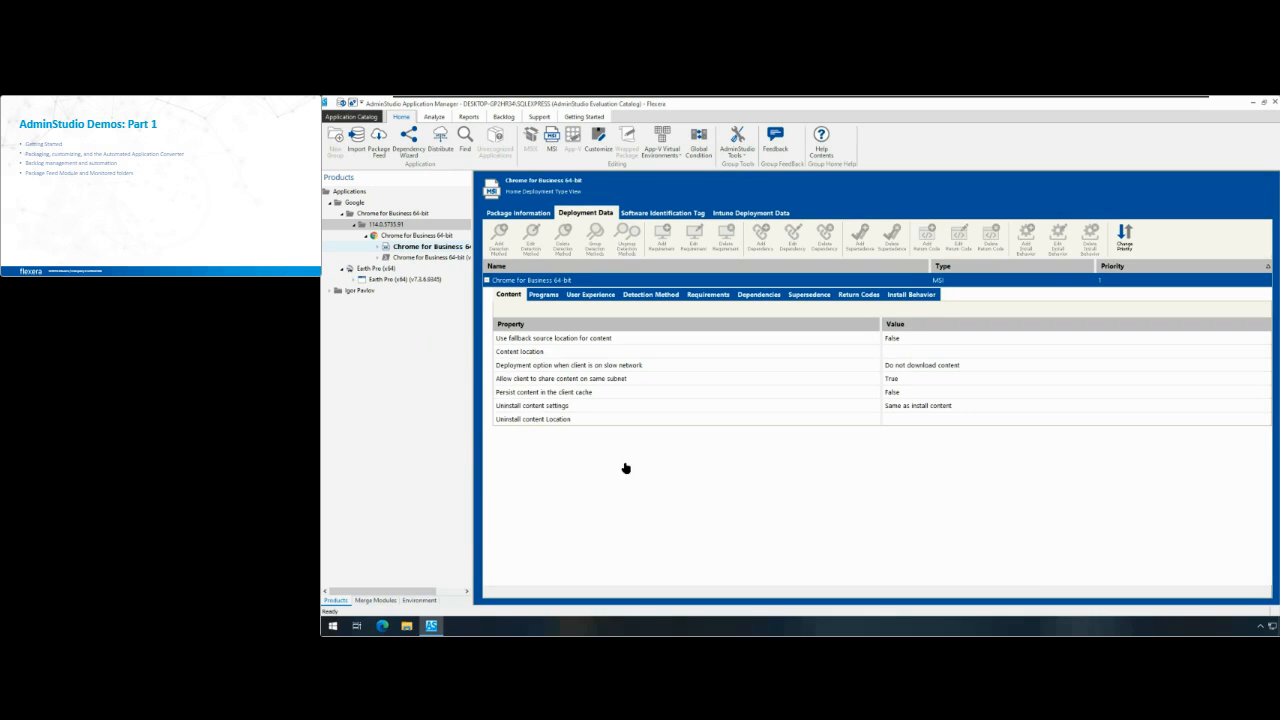
Step: Check the Earth Pro (x64) installer's program command lines and open the Wrap Package Wizard for it
click(427, 284)
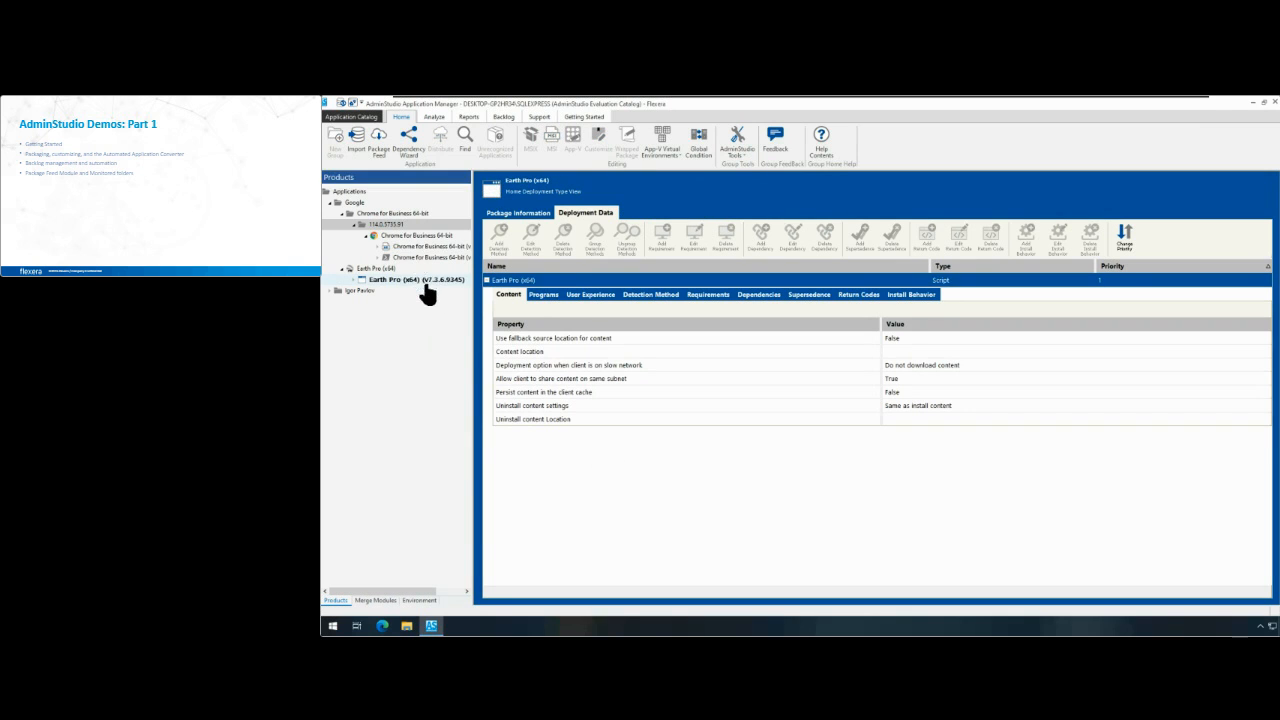
click(537, 296)
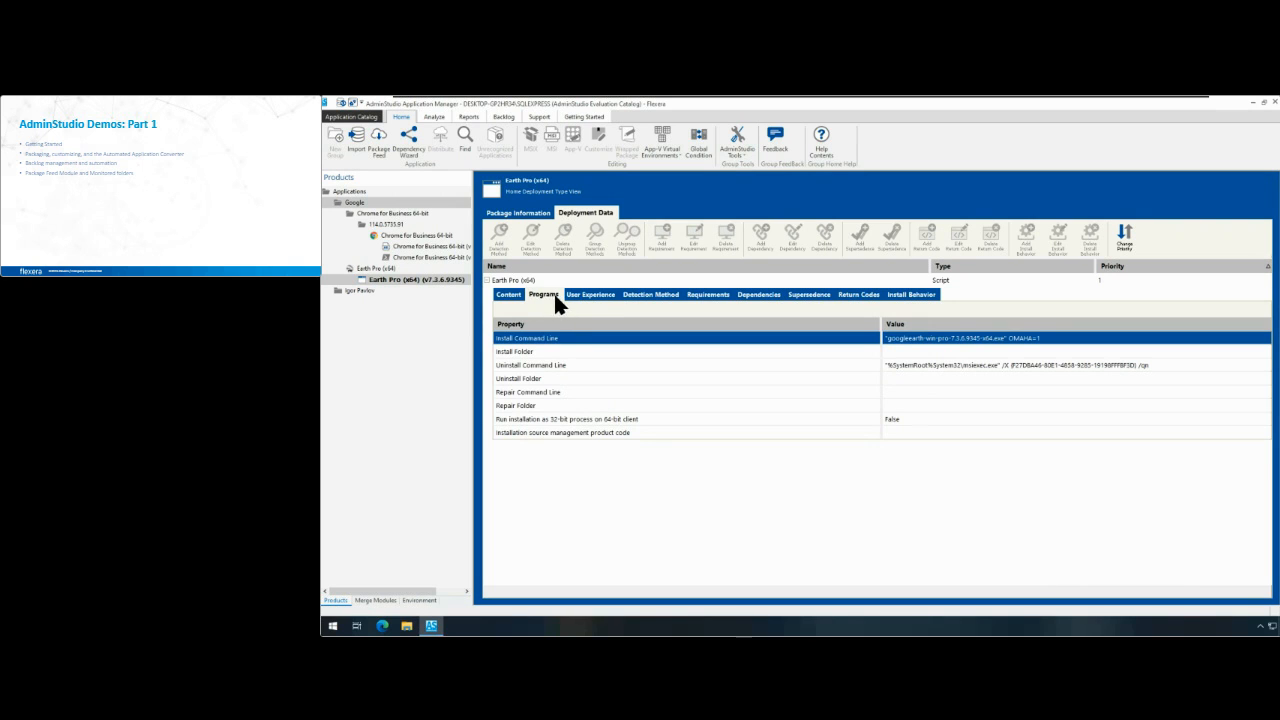
right_click(441, 288)
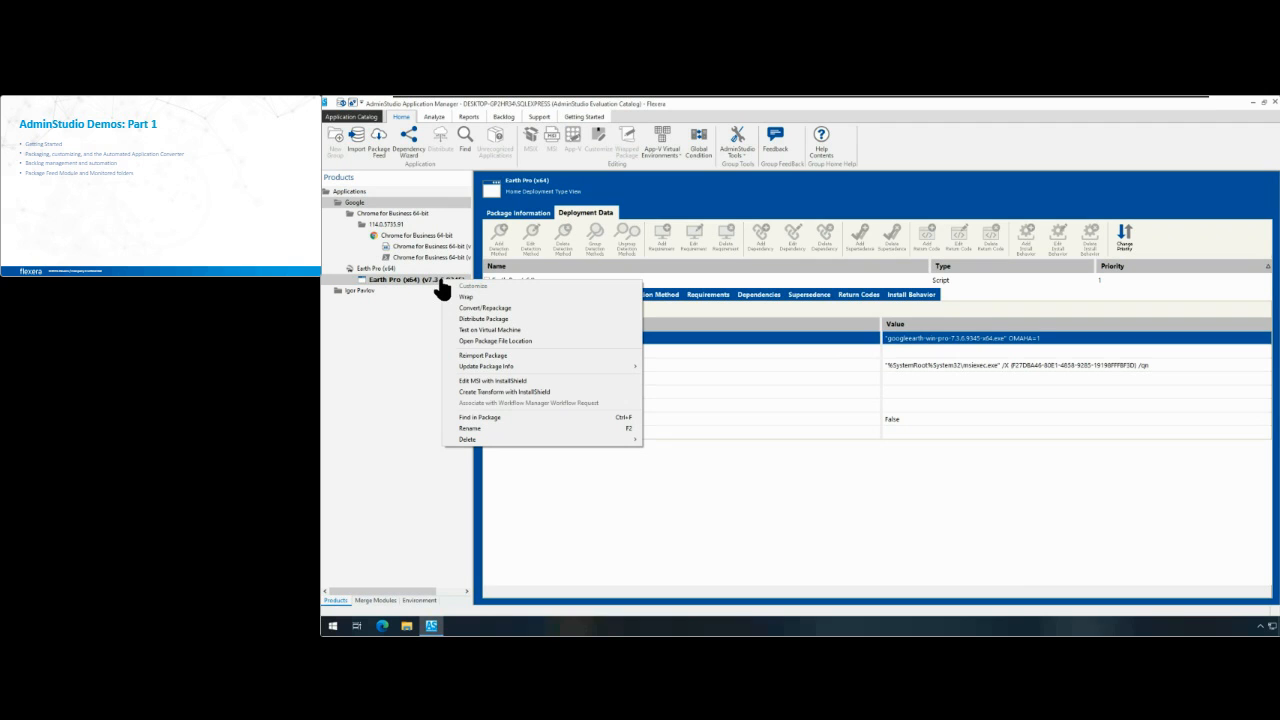
click(452, 298)
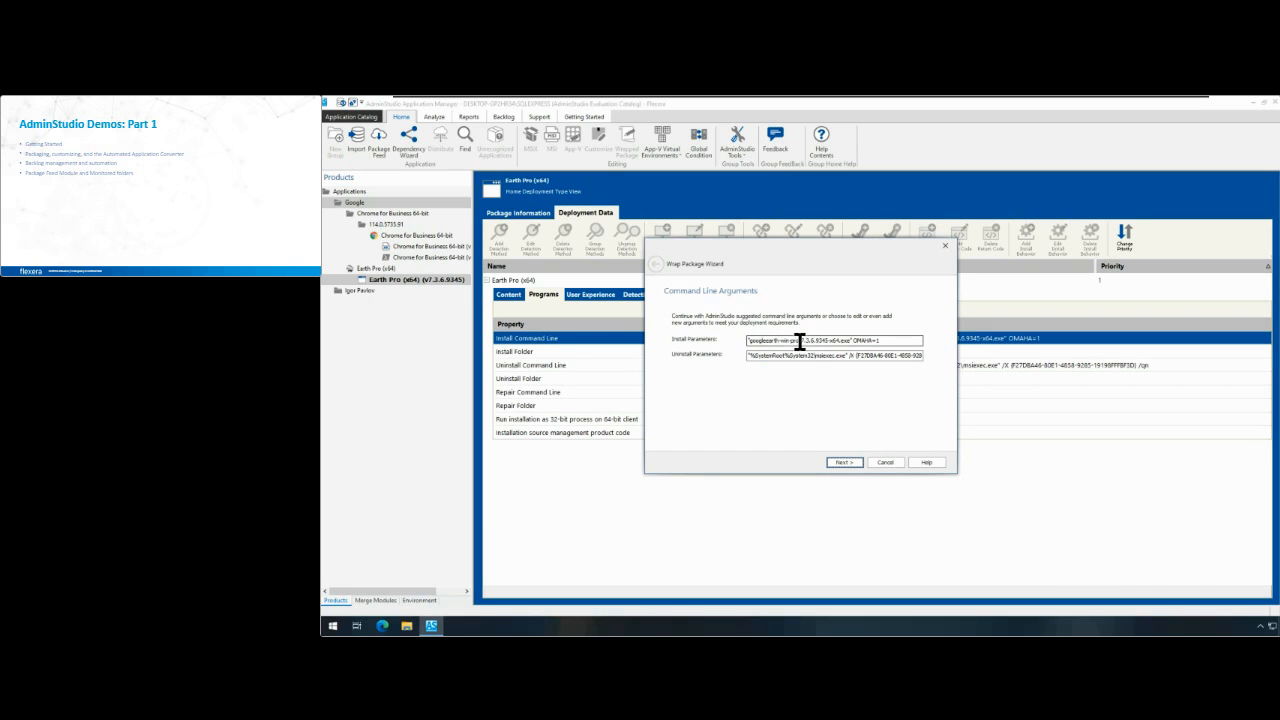
Step: Wrap Earth Pro (x64) with the PowerShell wrapper, keeping the suggested arguments and Deploy-Application.ps1, with the script opened for editing on wrapping
click(845, 463)
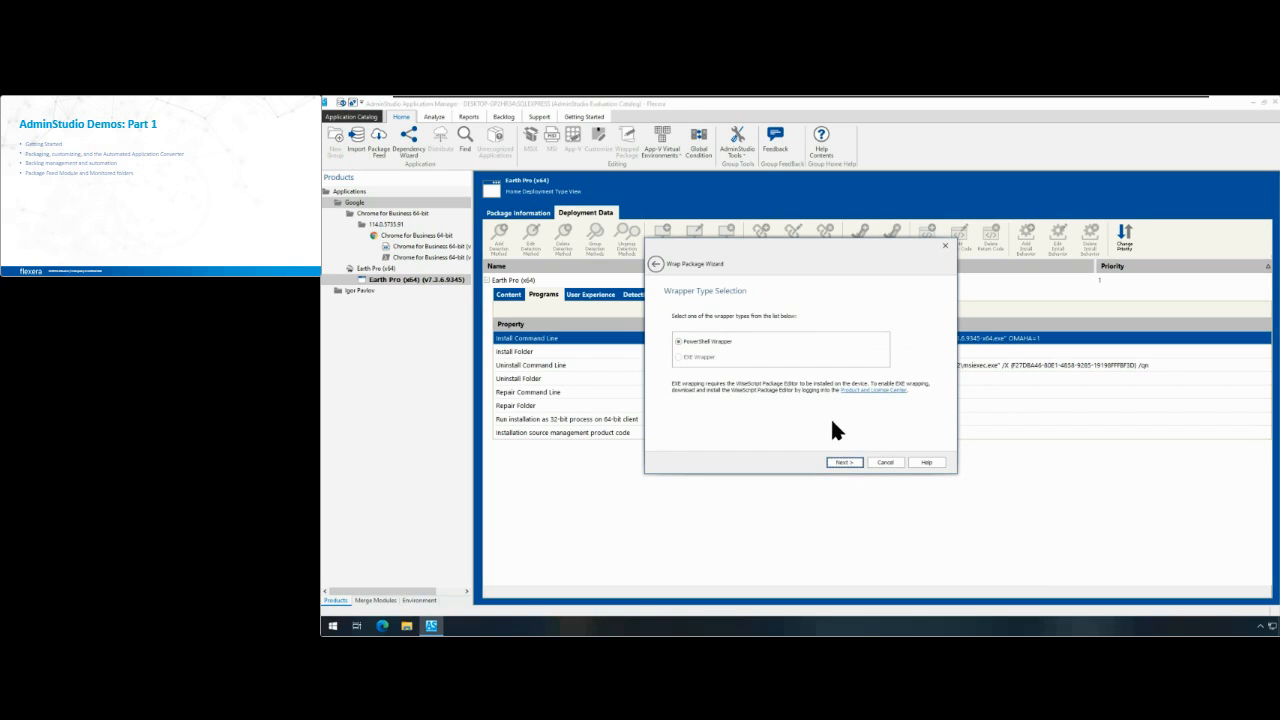
click(838, 464)
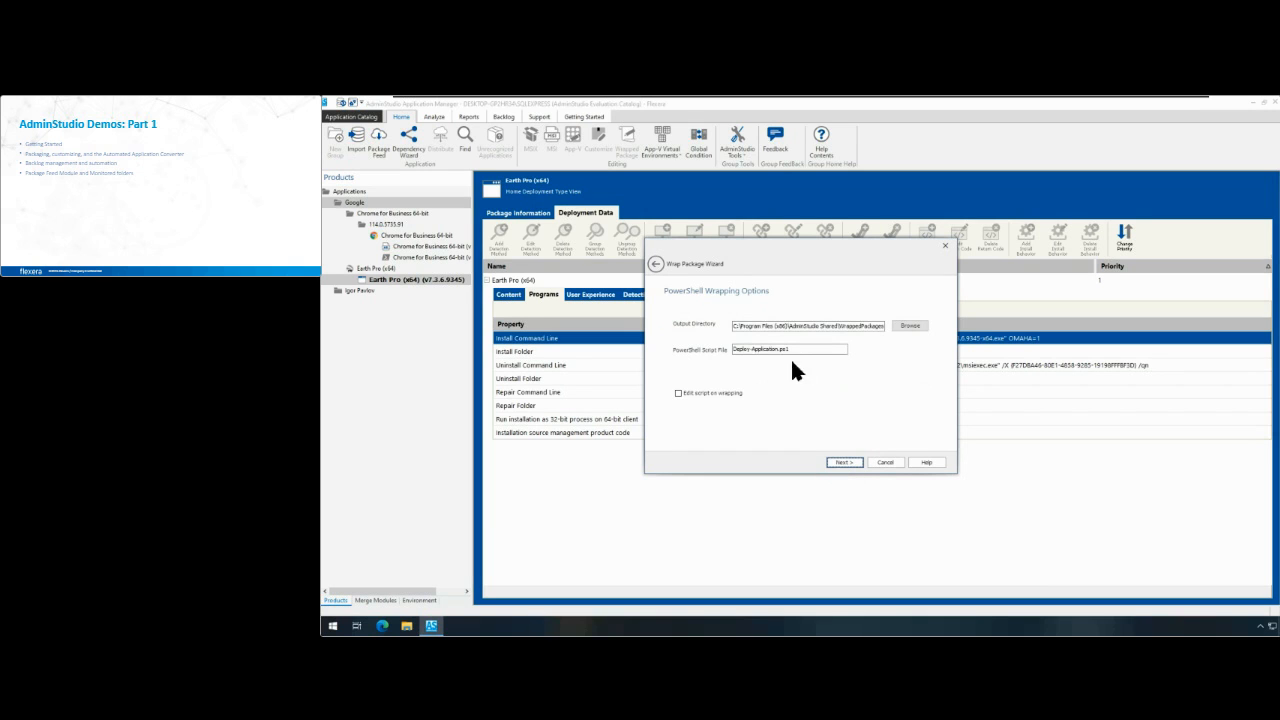
click(750, 349)
click(843, 462)
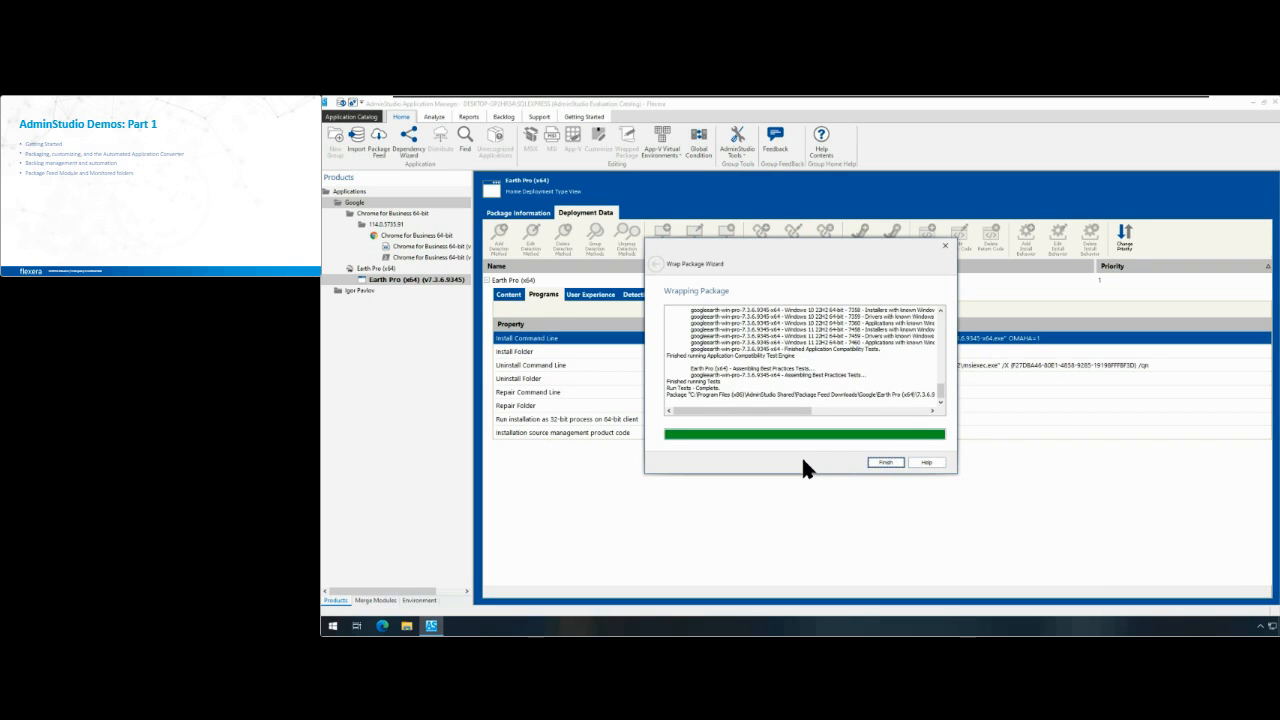
click(884, 462)
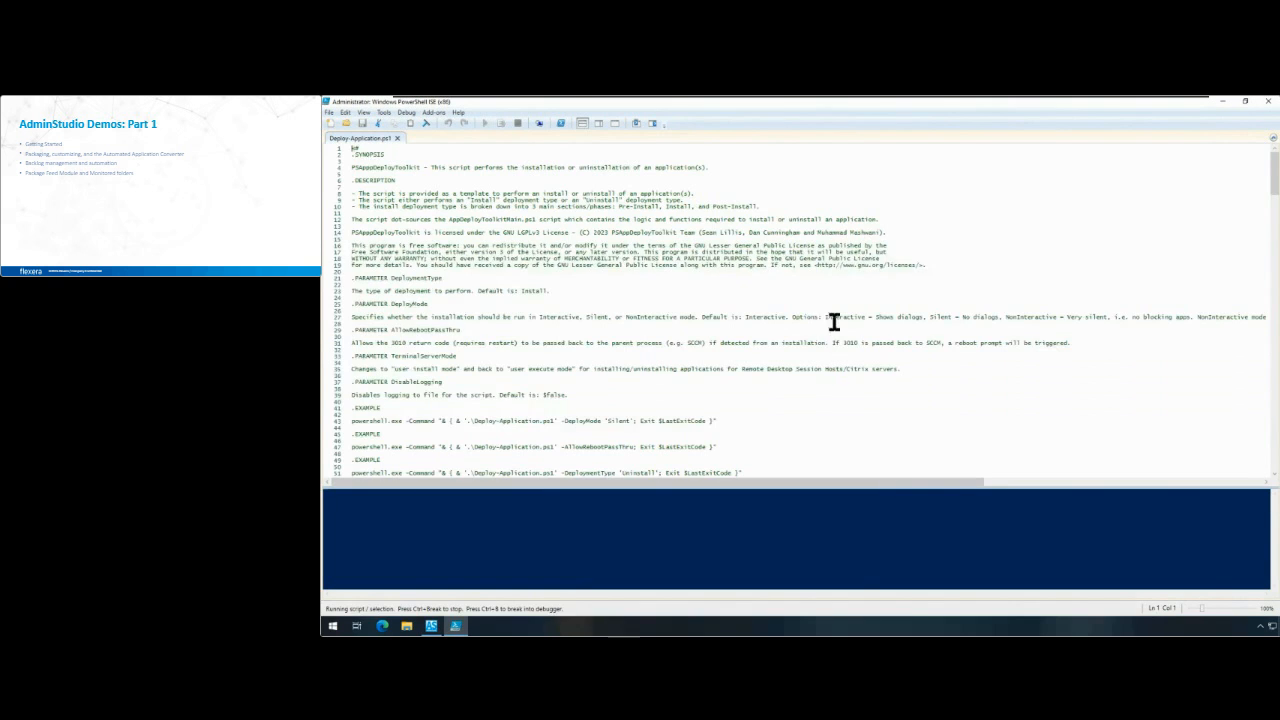
Step: Examine the application variable declarations in Deploy-Application.ps1, including the app name, version, architecture and the fields below them
scroll(814, 285, down, 19)
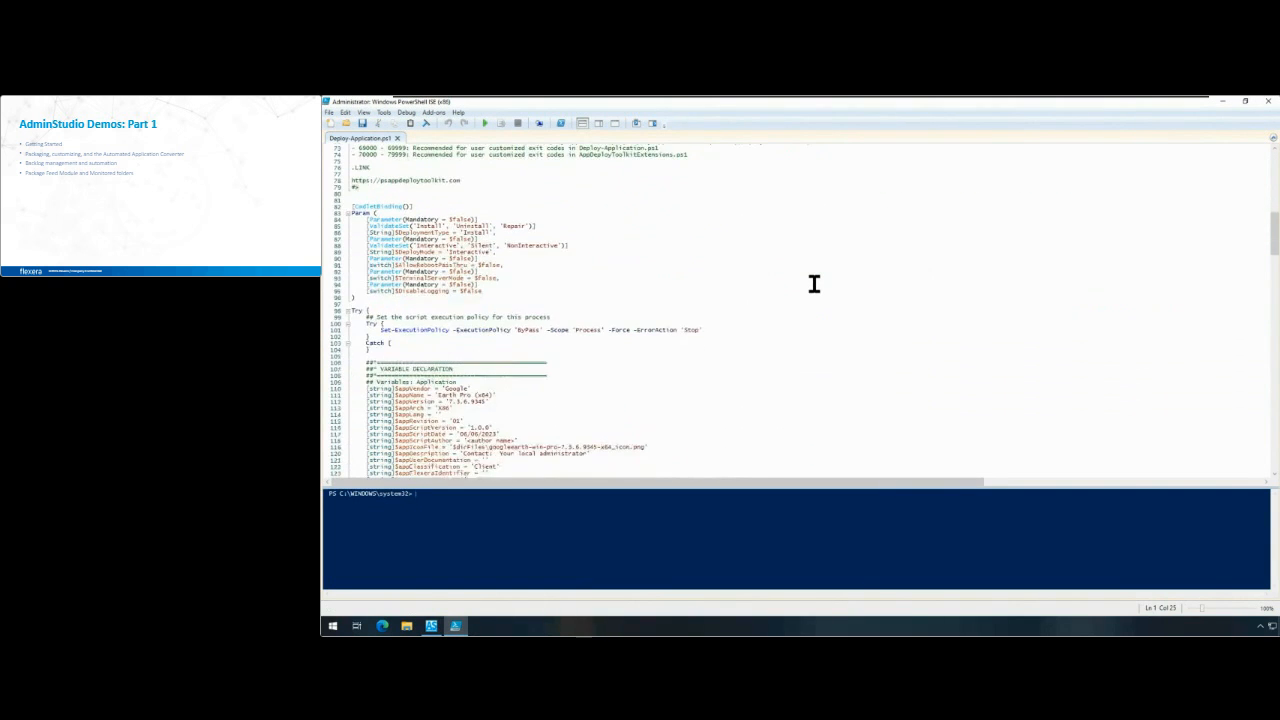
scroll(814, 285, down, 4)
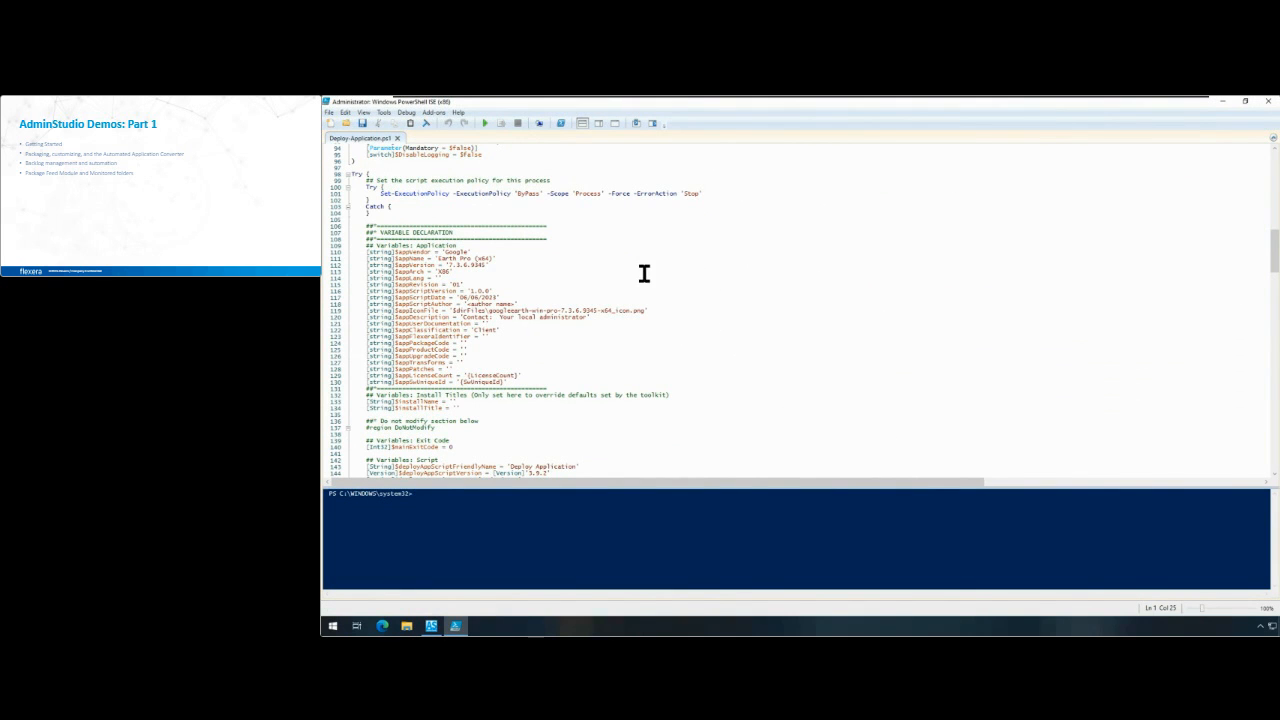
double_click(453, 256)
click(490, 265)
drag(491, 266, 441, 270)
click(455, 271)
drag(478, 265, 500, 369)
Step: Switch to AdminStudio and inspect the wrapped Earth Pro (x64) package information and the original installer's Extended Attributes
click(431, 627)
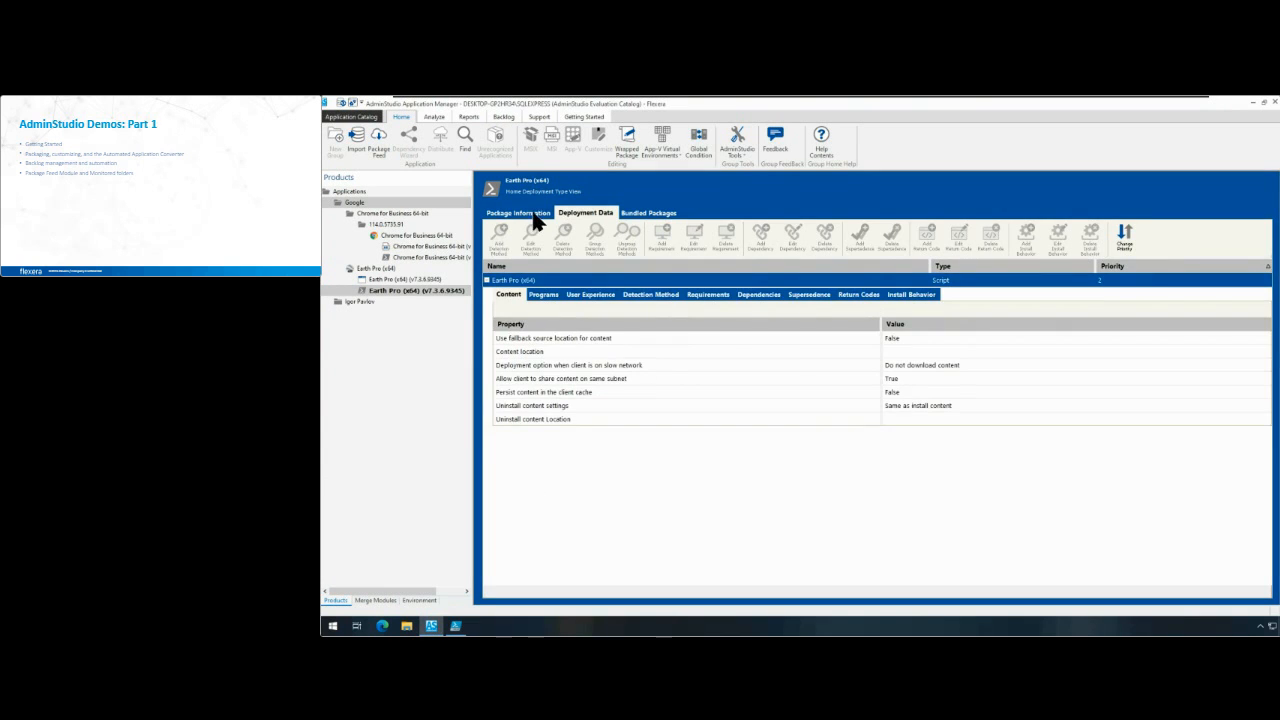
click(521, 214)
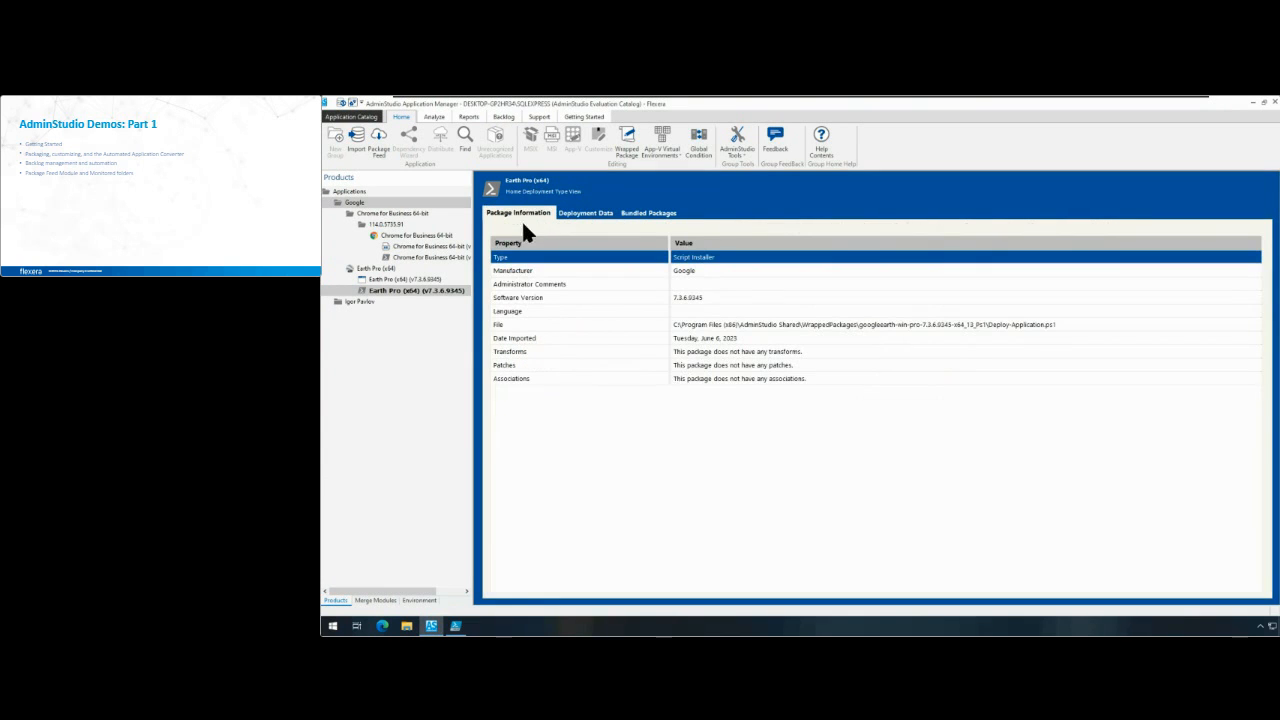
click(354, 280)
click(406, 291)
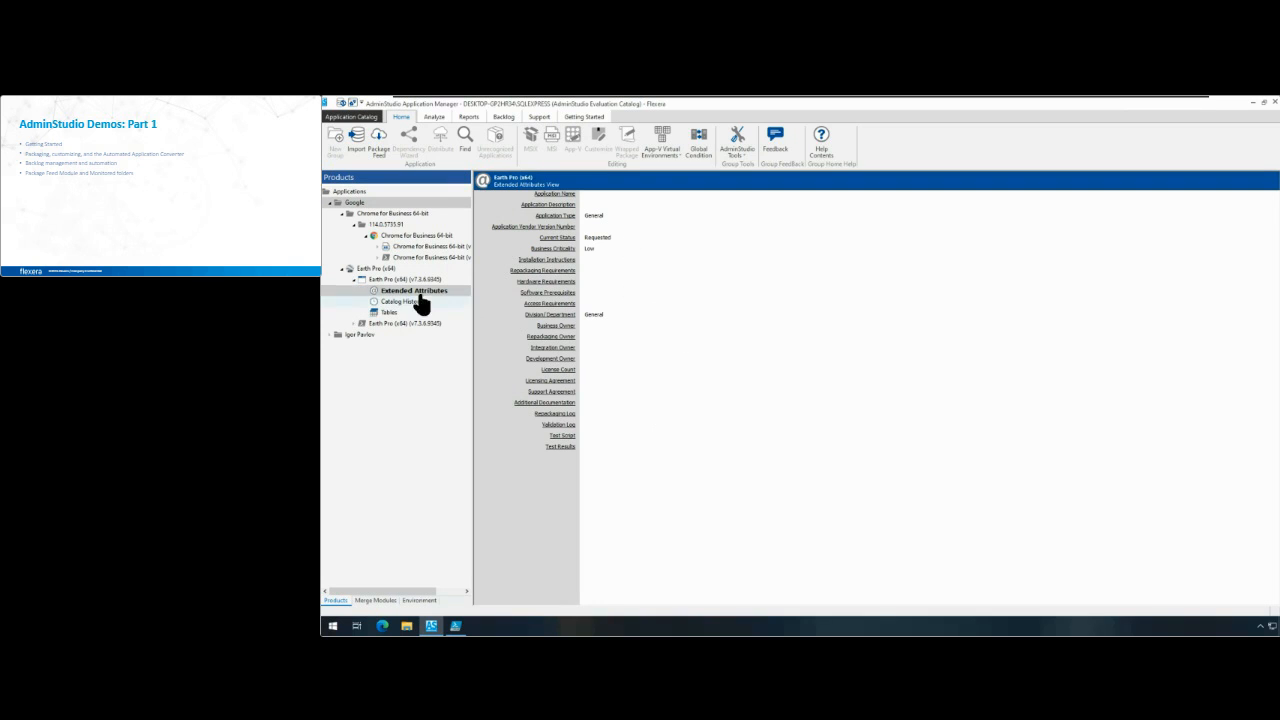
click(353, 280)
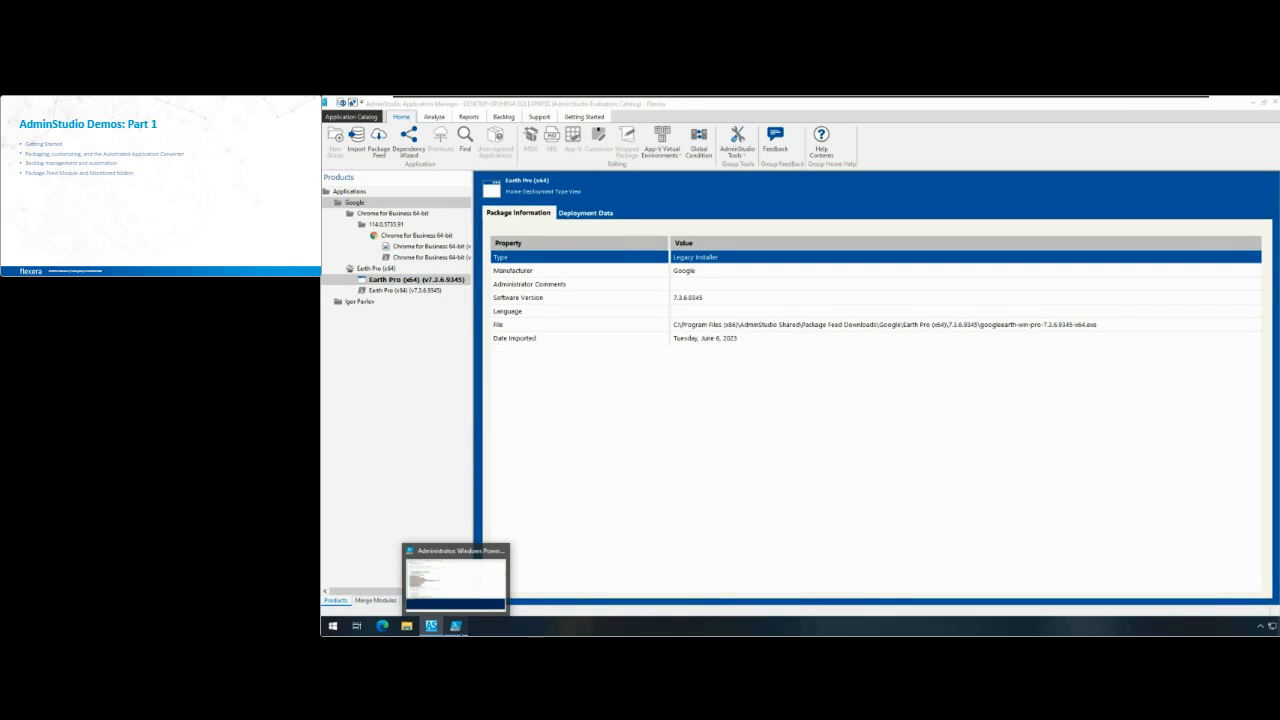
Step: Look further through Deploy-Application.ps1 in PowerShell ISE, and return to AdminStudio to view the wrapped Earth Pro (x64) package's deployment data
click(456, 626)
scroll(635, 243, down, 4)
scroll(608, 380, down, 3)
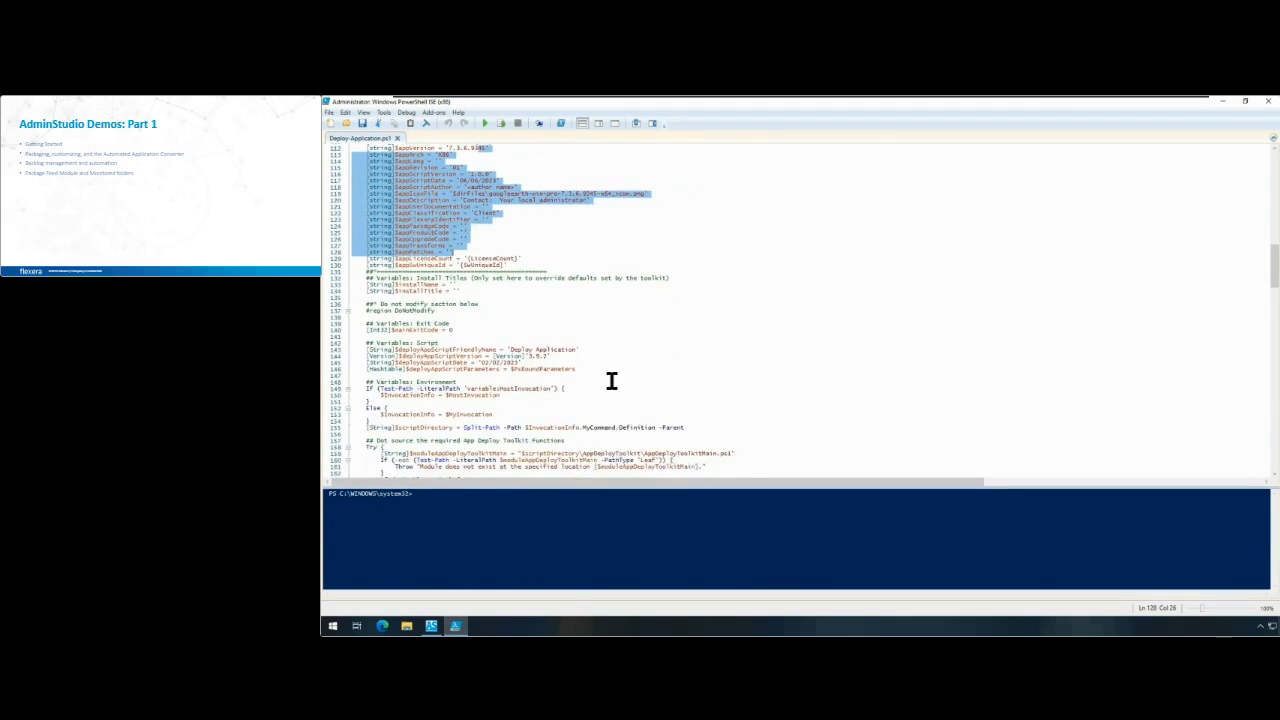
click(431, 626)
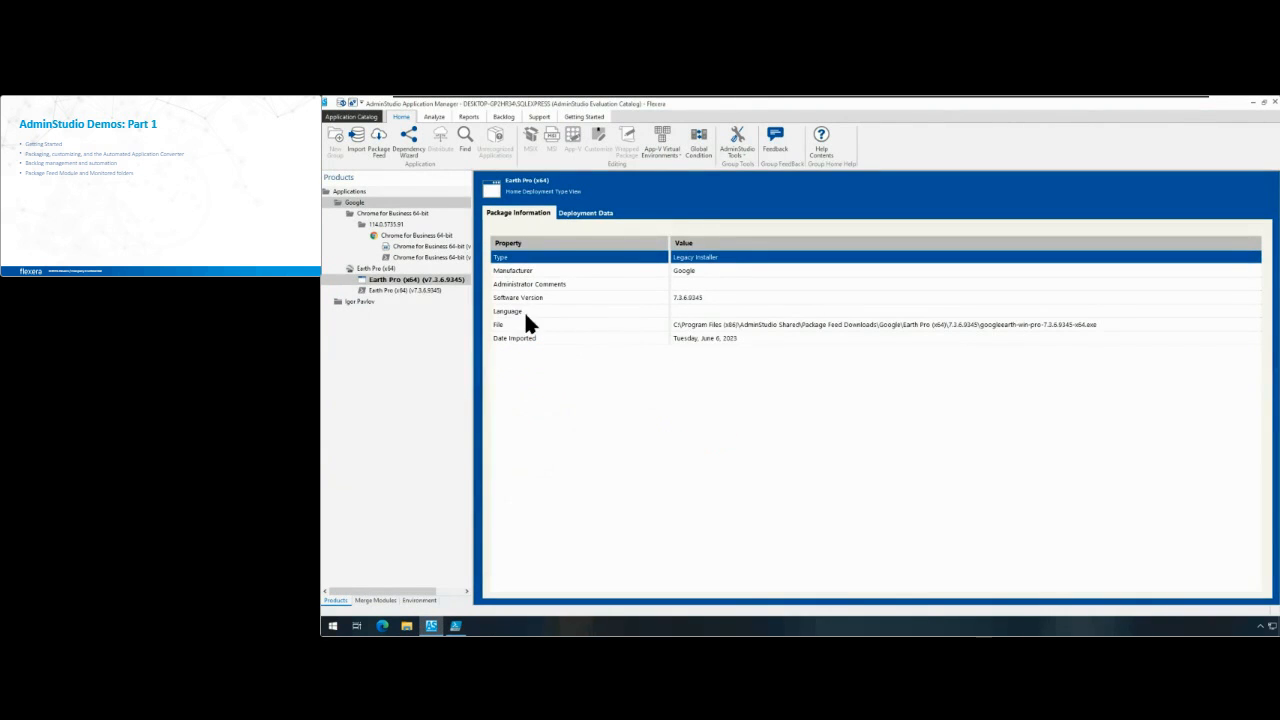
click(395, 290)
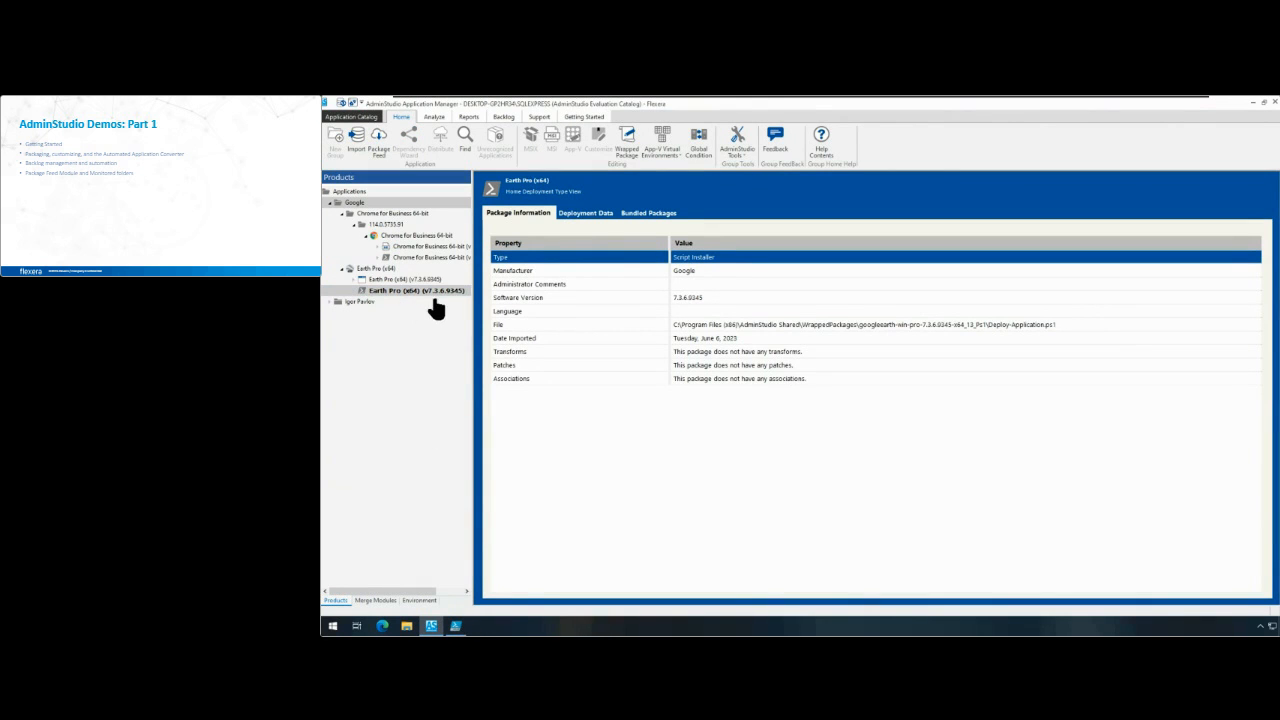
click(578, 213)
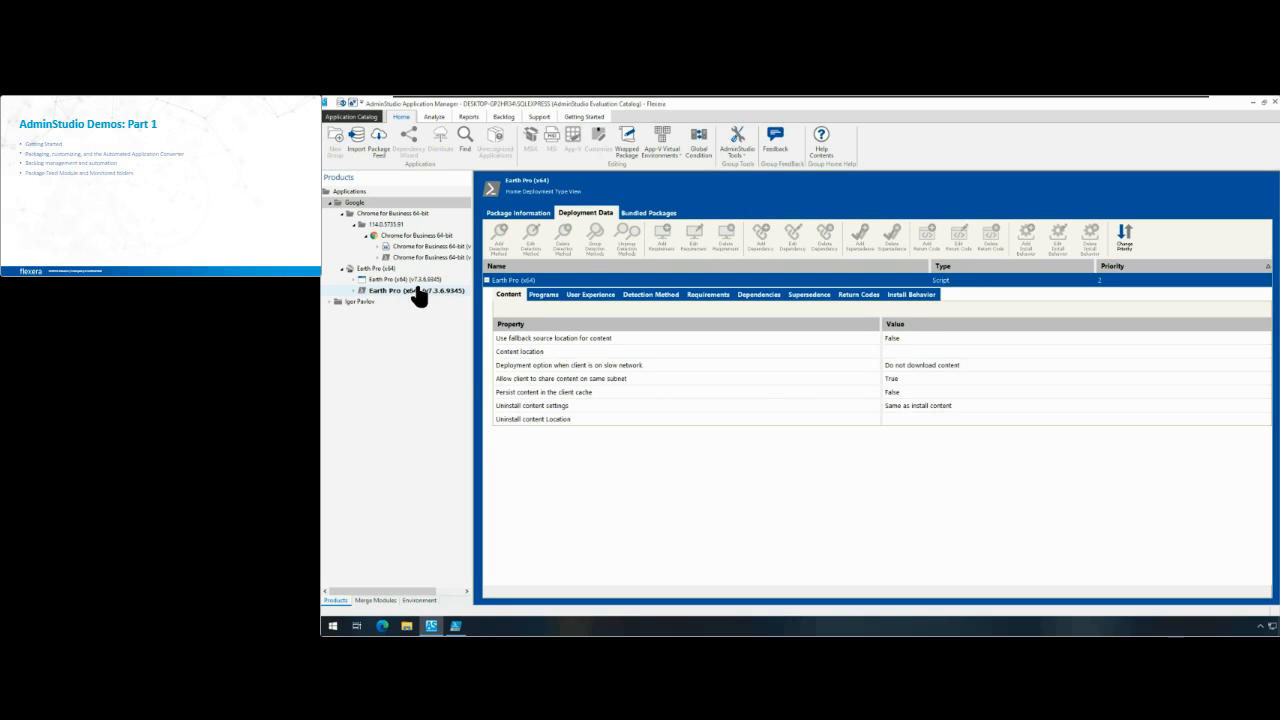
right_click(416, 290)
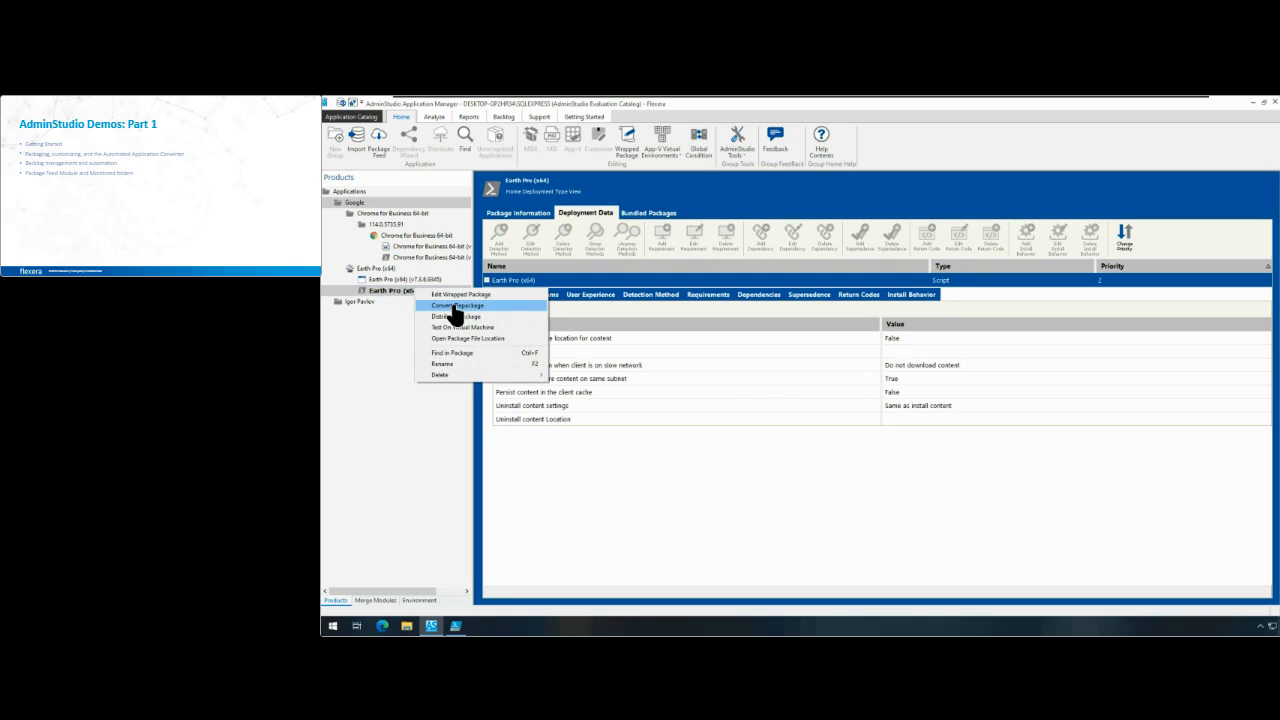
click(456, 306)
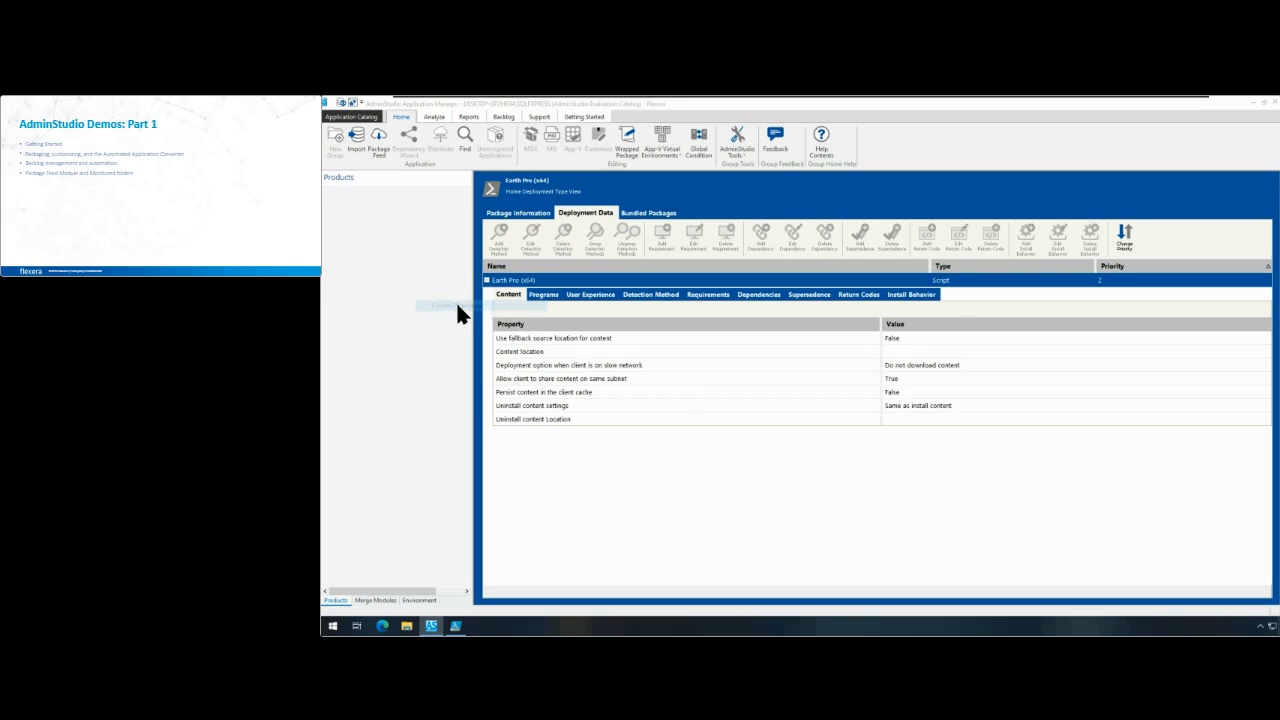
click(707, 322)
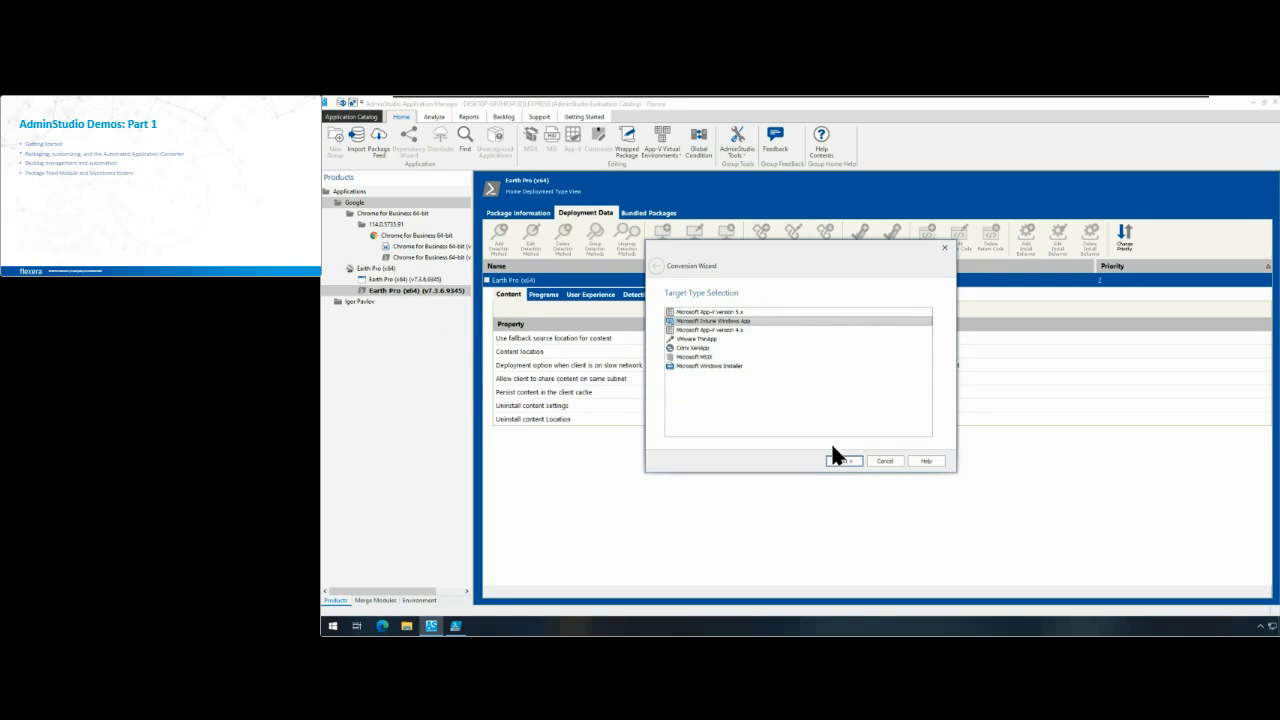
click(840, 461)
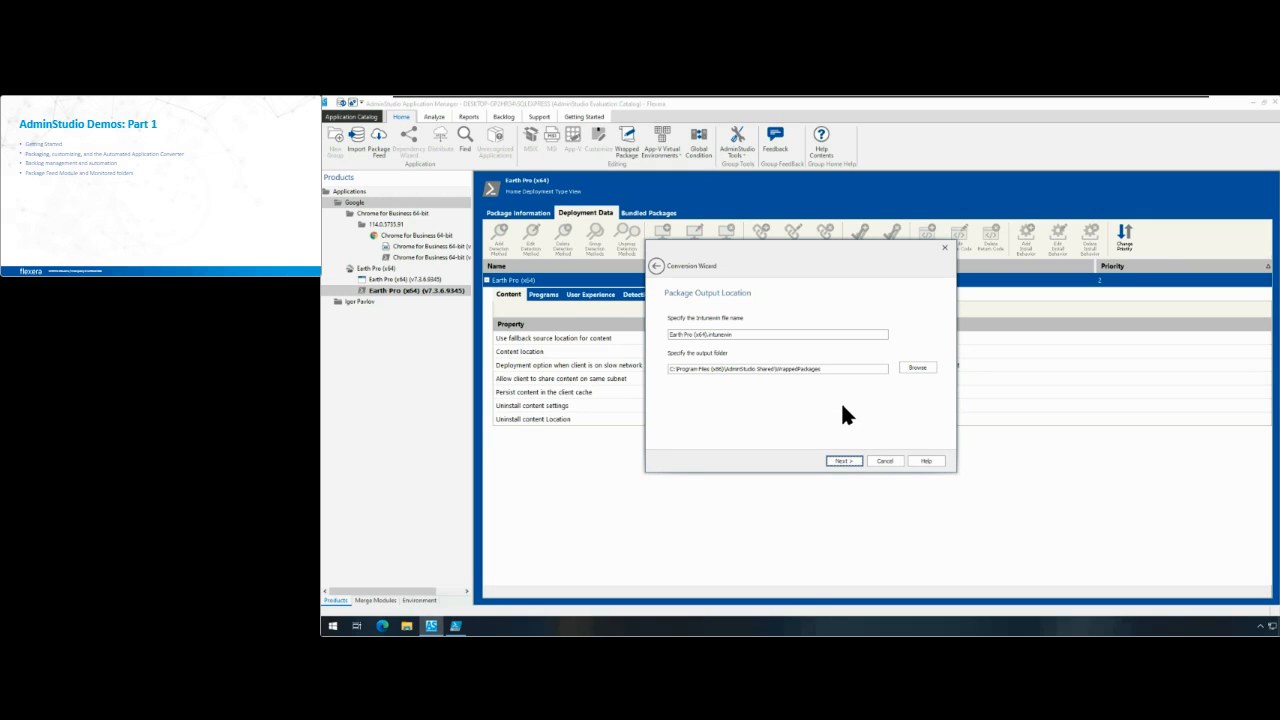
click(896, 462)
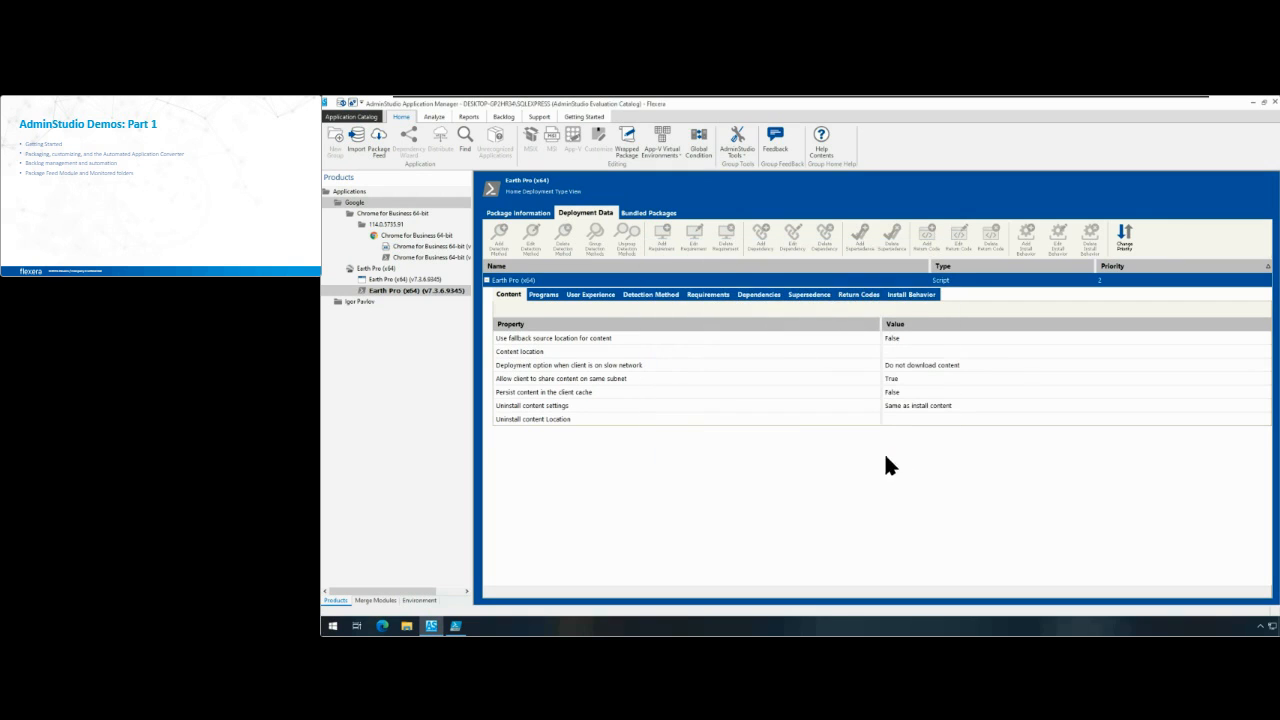
Step: View the original Earth Pro (x64) installer's package information and the Chrome for Business 64-bit MSI package's Extended Attributes
click(415, 279)
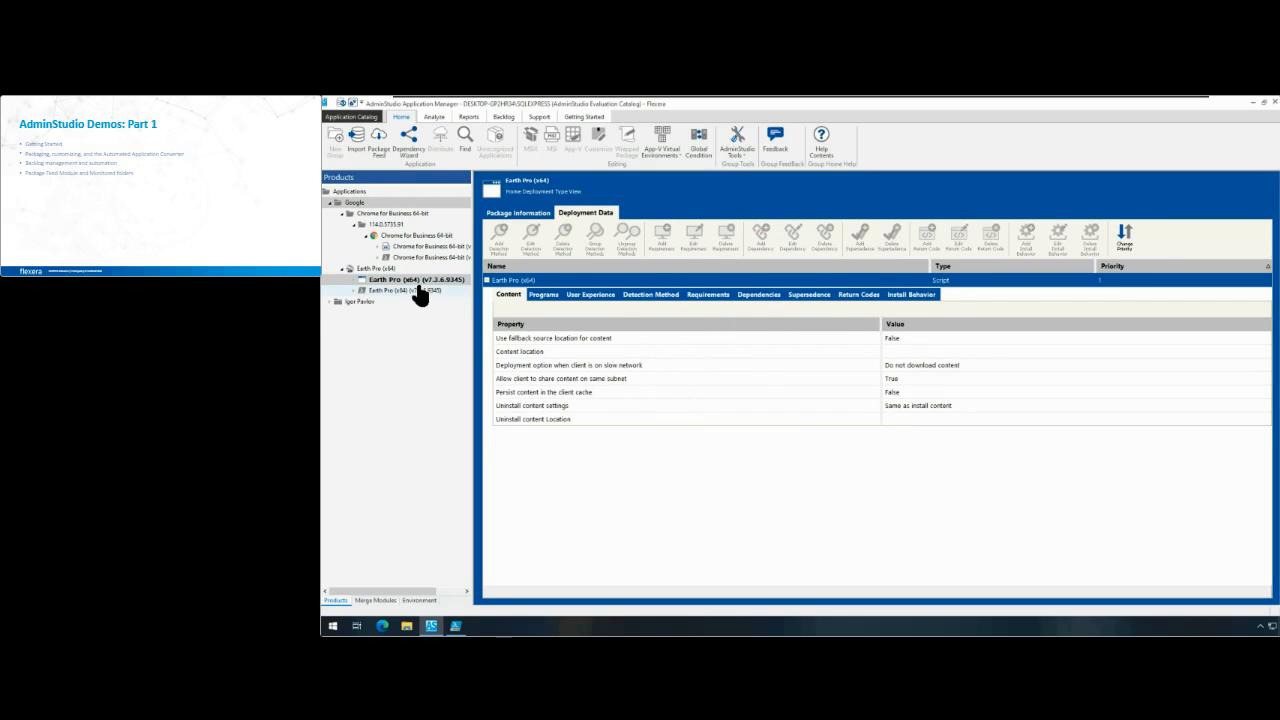
click(528, 216)
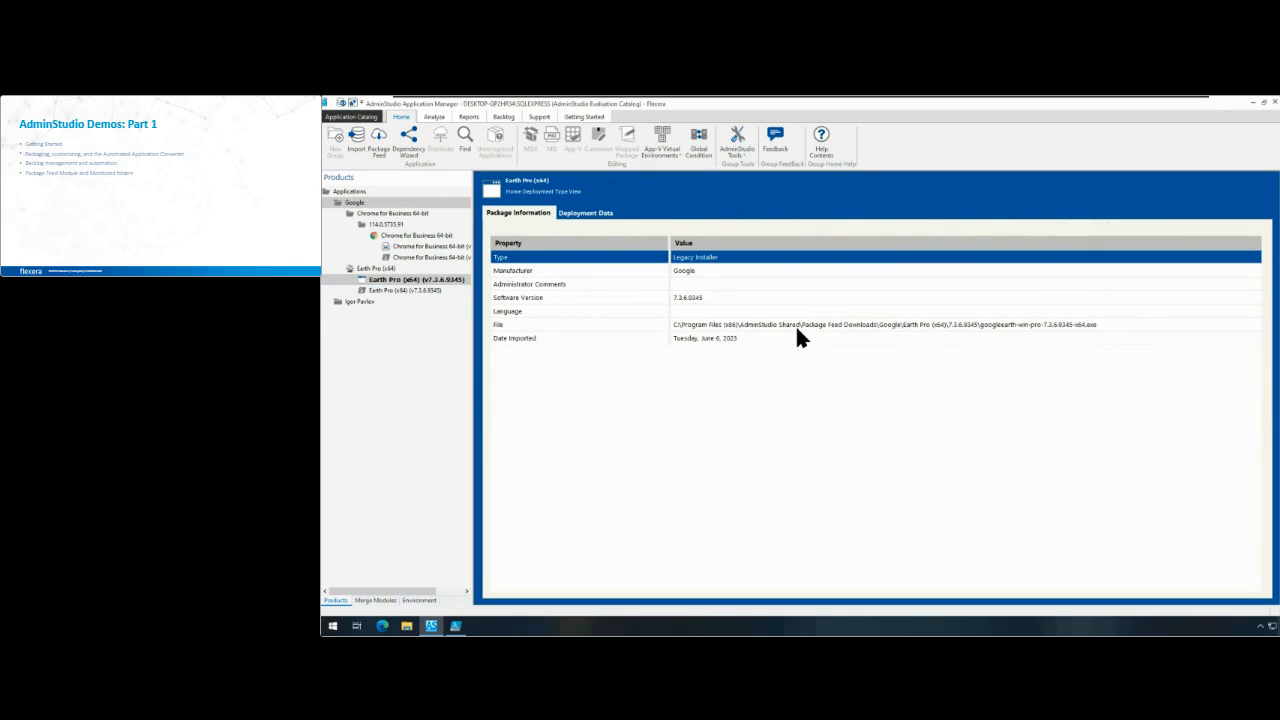
click(418, 238)
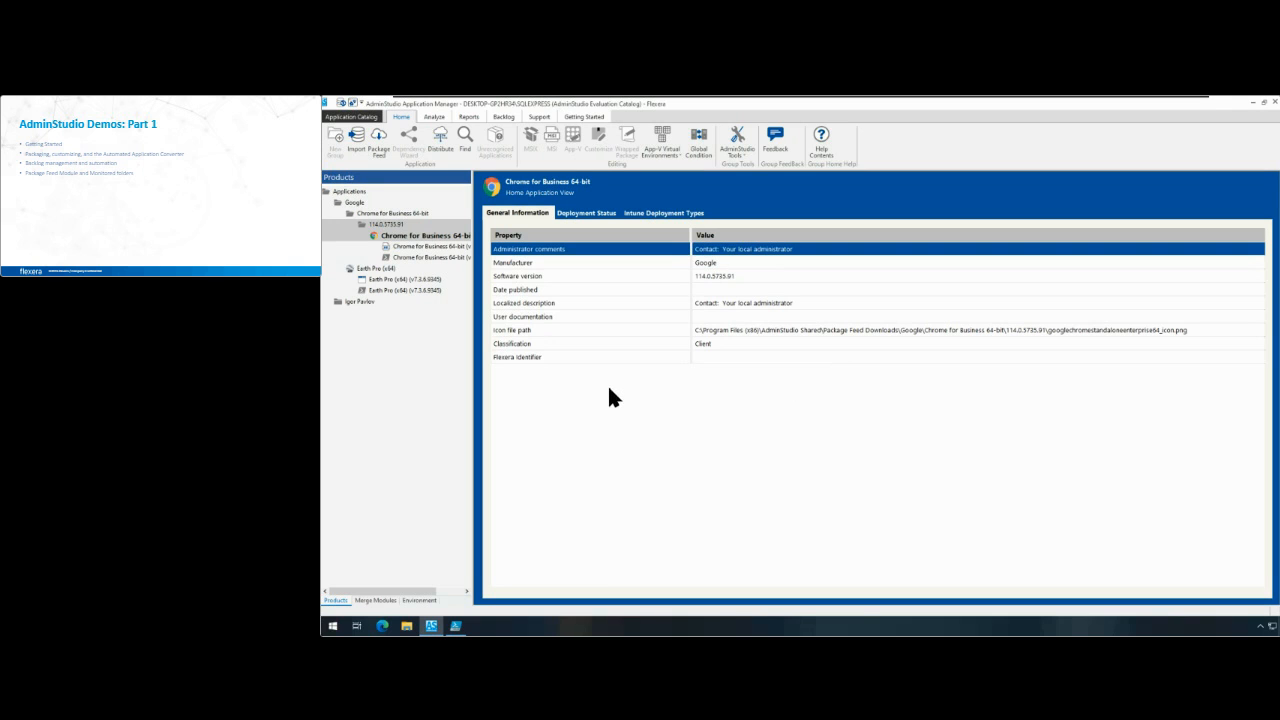
click(380, 248)
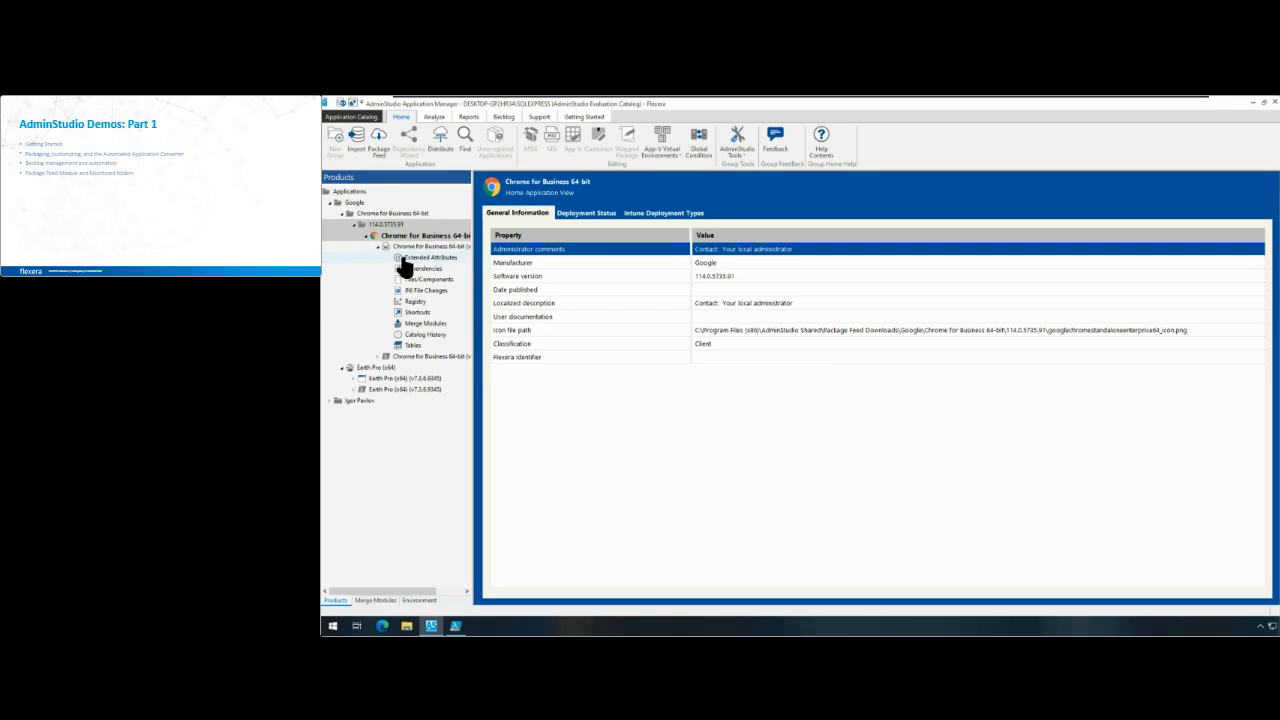
click(402, 257)
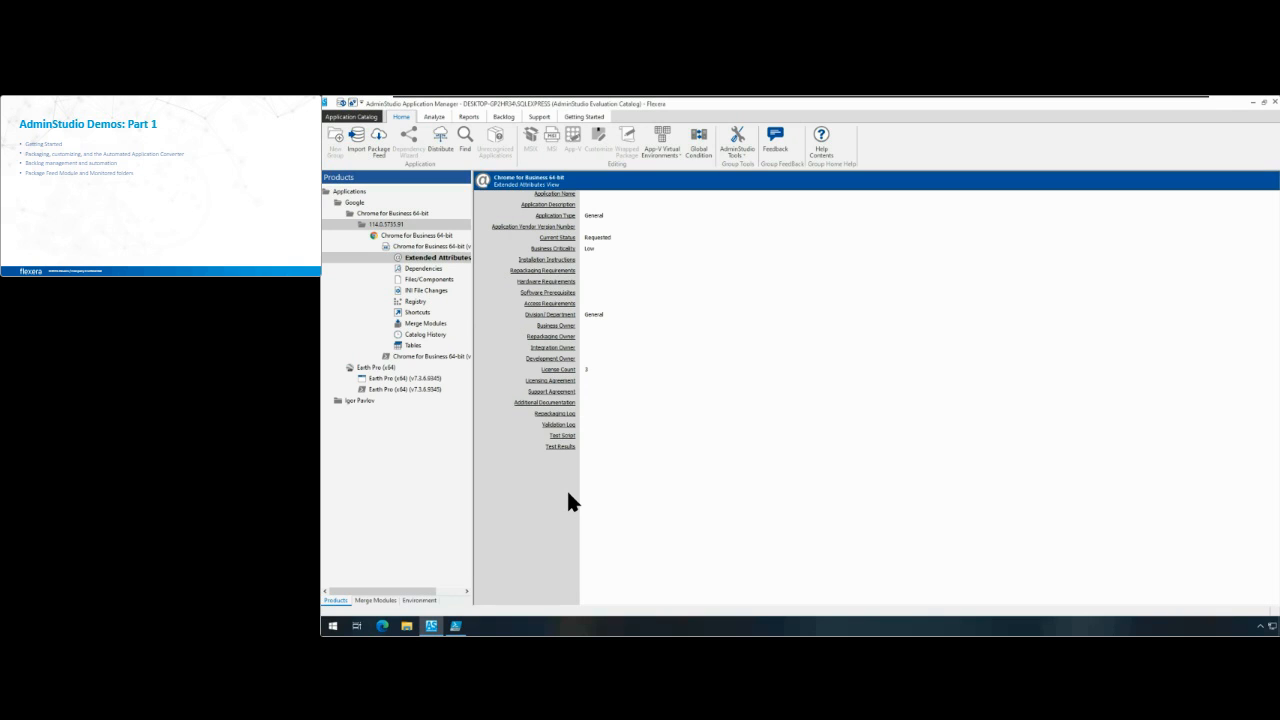
Step: Open the application options to check the Extended Attribute Description File path, and close them without changes
click(372, 121)
click(370, 221)
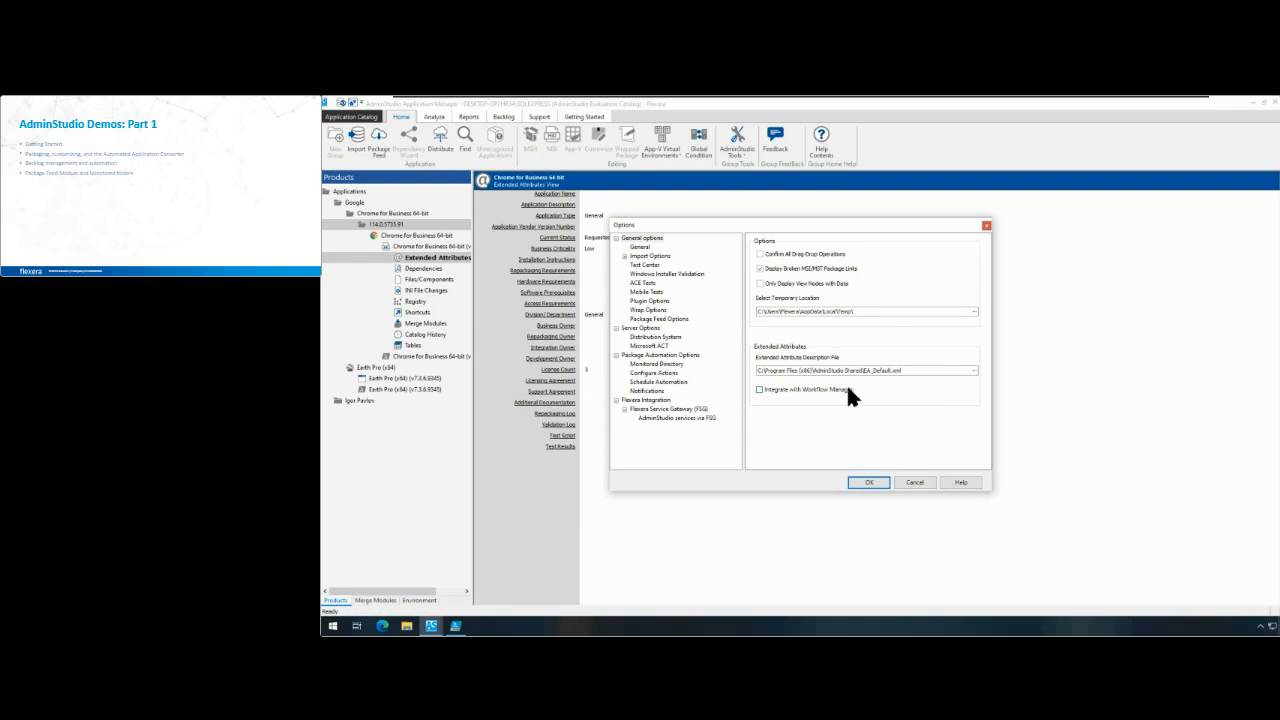
drag(920, 371, 752, 370)
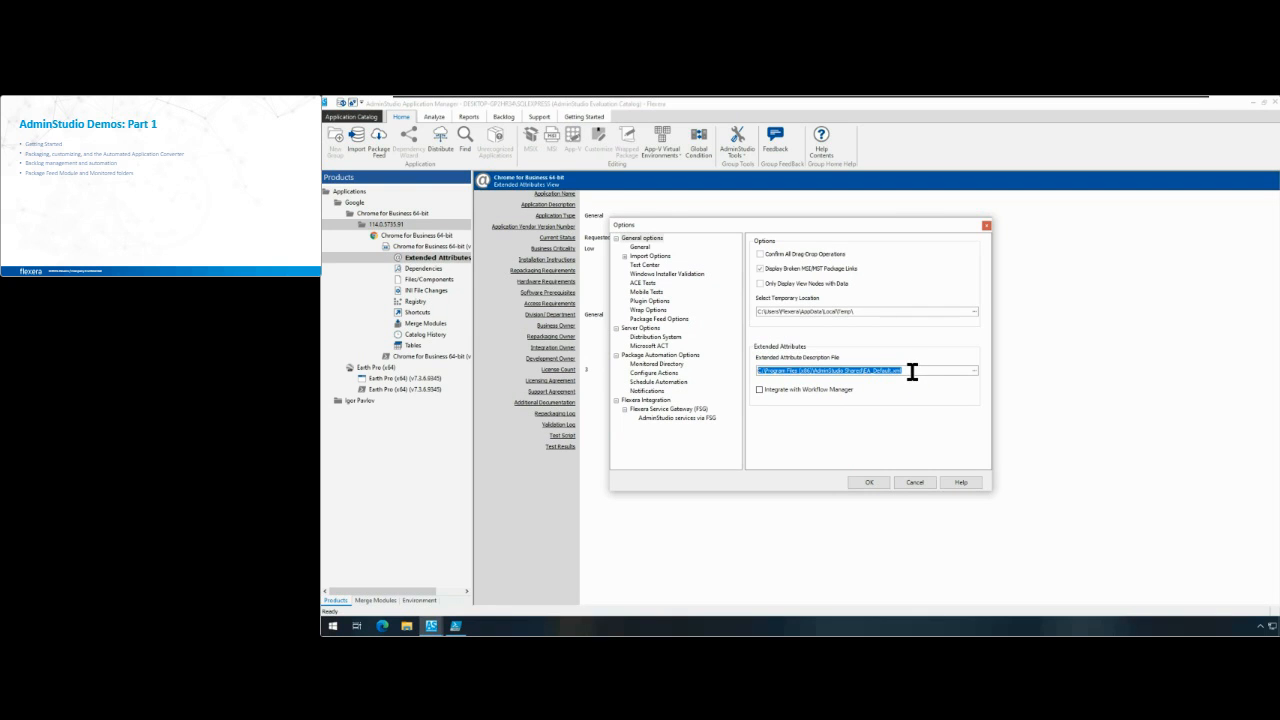
click(910, 481)
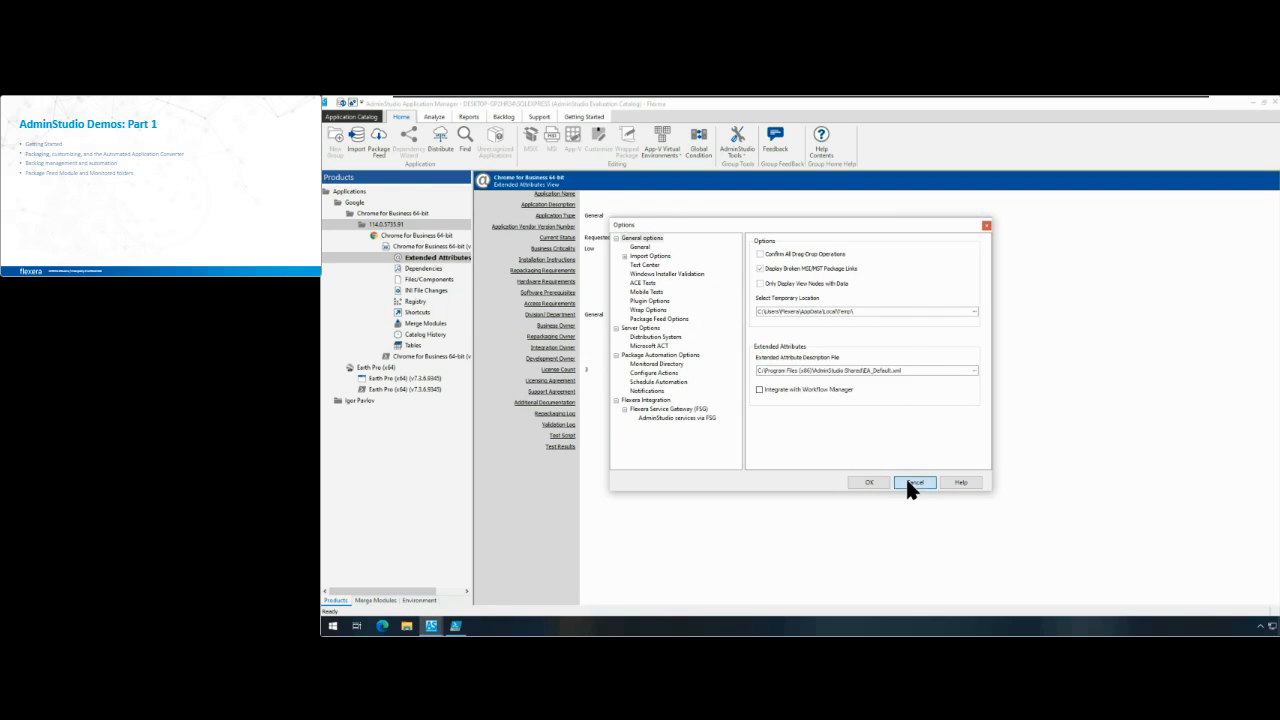
Step: Convert the wrapped Earth Pro (x64) script package to a Microsoft Intune Windows App, output as Earth Pro (x64).intunewin in the WrappedPackages folder
click(400, 389)
click(359, 225)
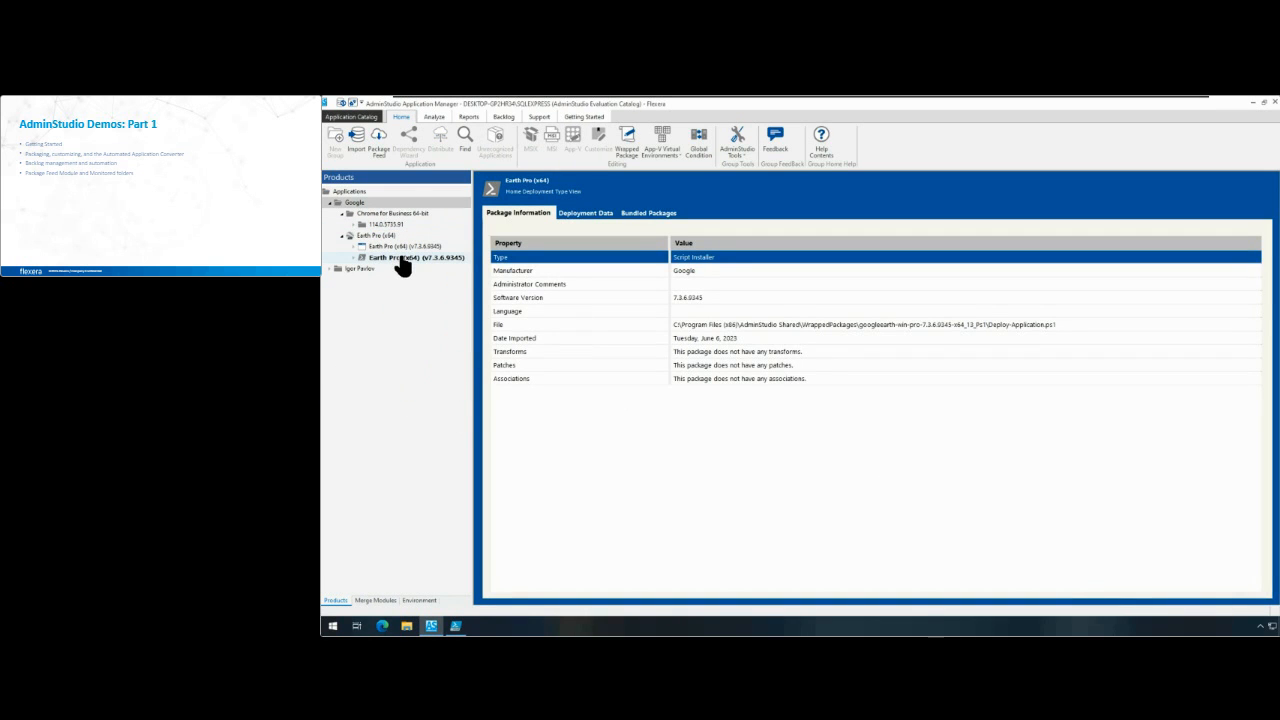
right_click(400, 260)
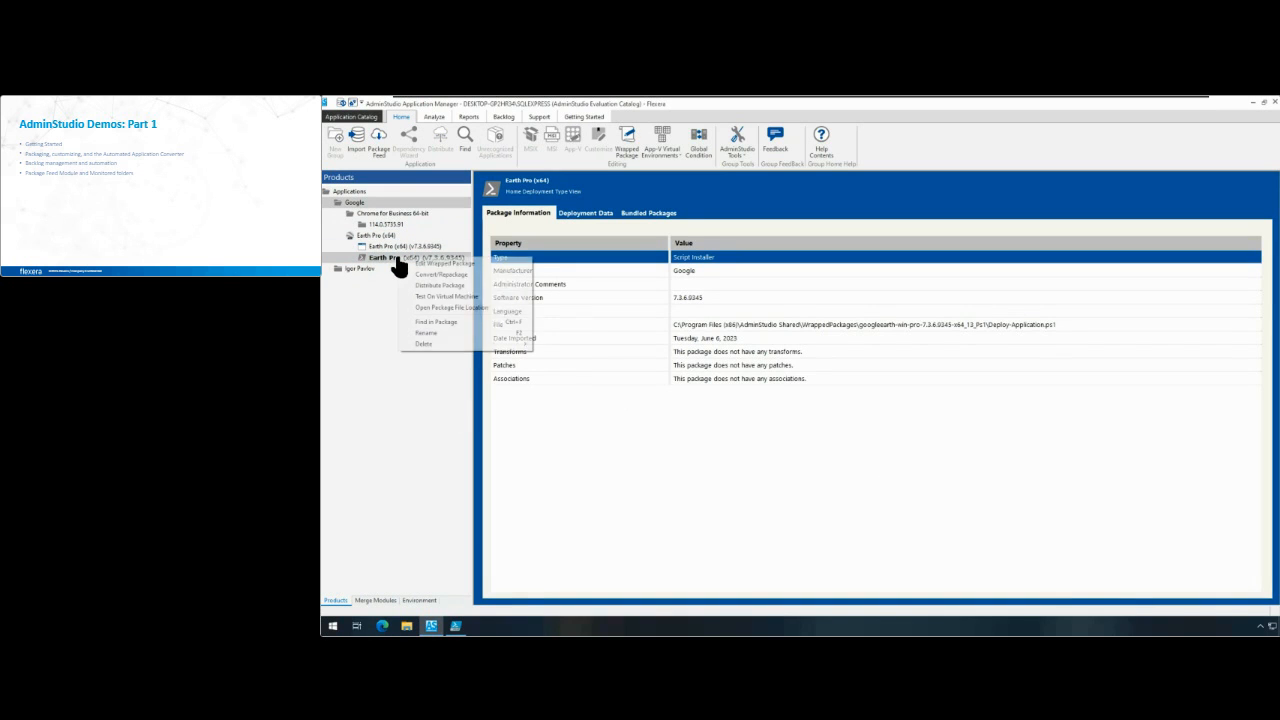
click(464, 276)
click(763, 319)
click(844, 461)
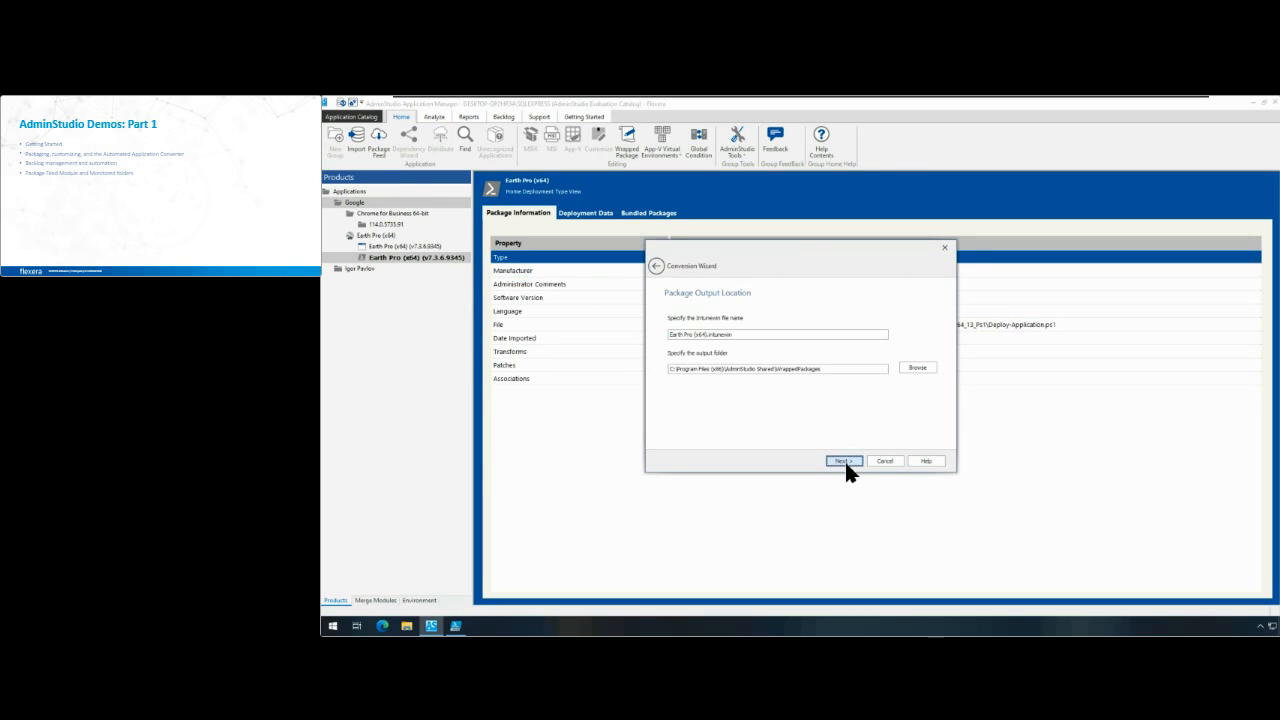
click(770, 334)
click(841, 461)
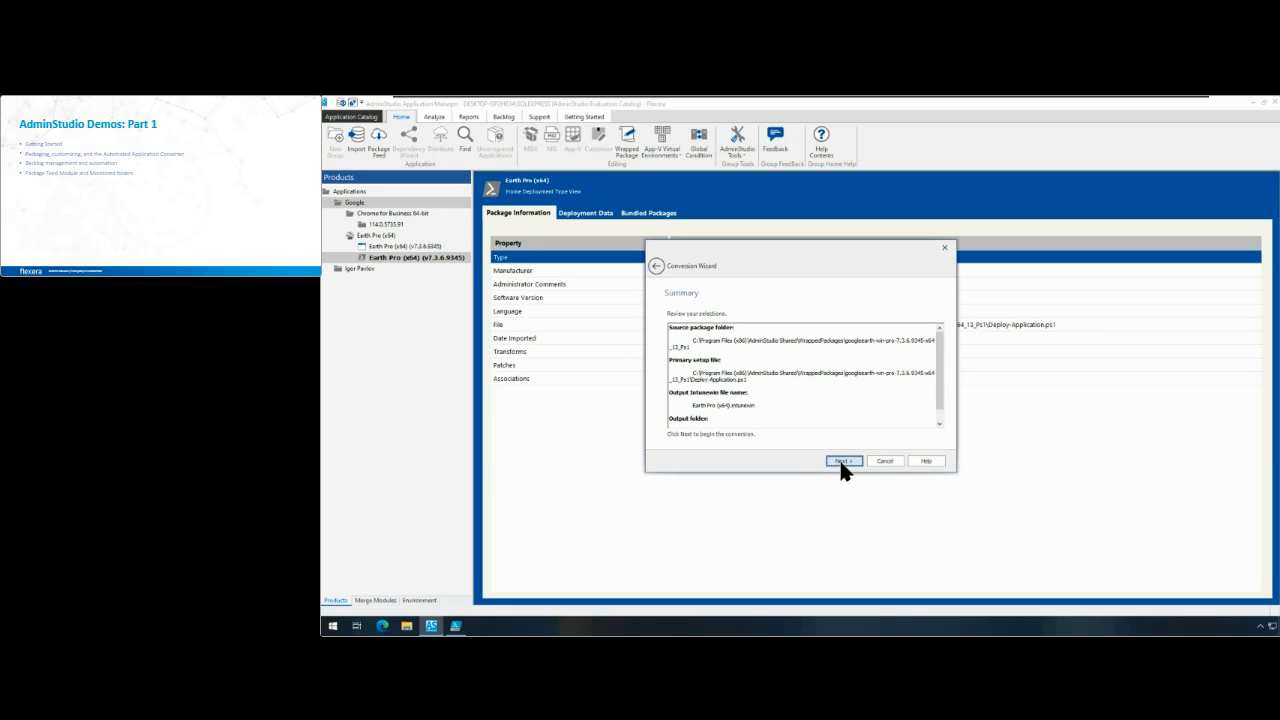
click(836, 461)
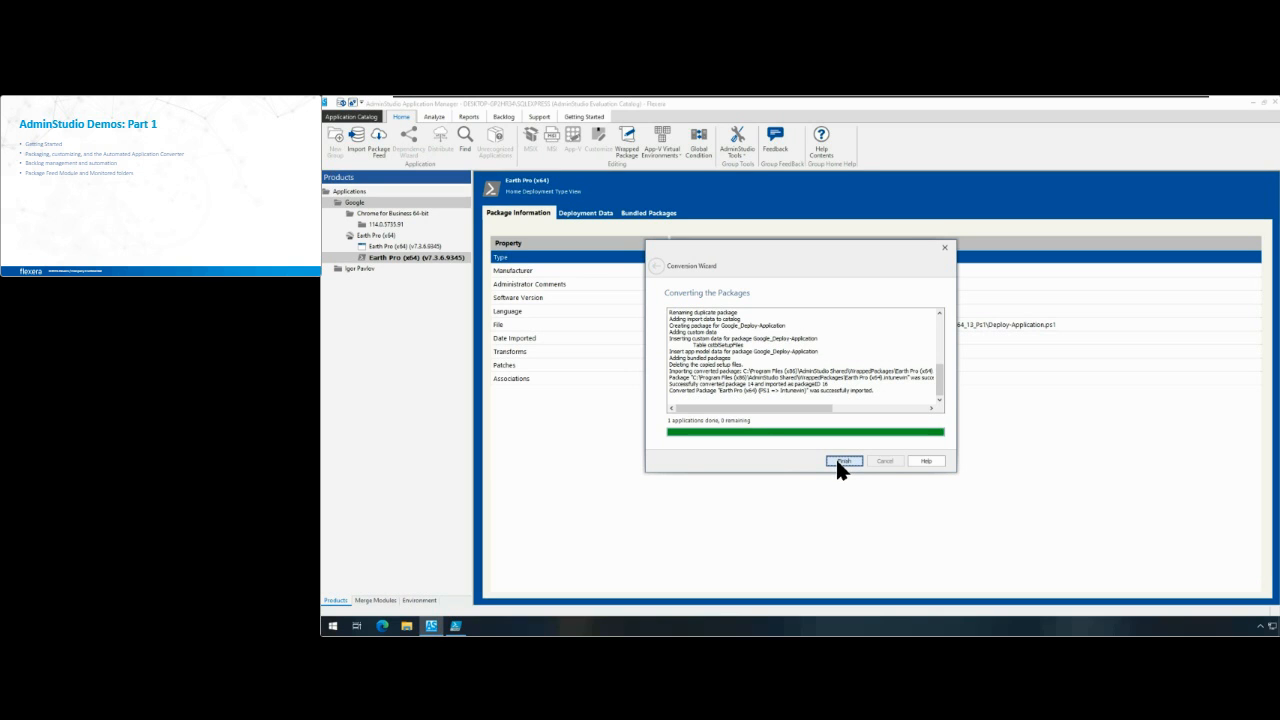
click(836, 461)
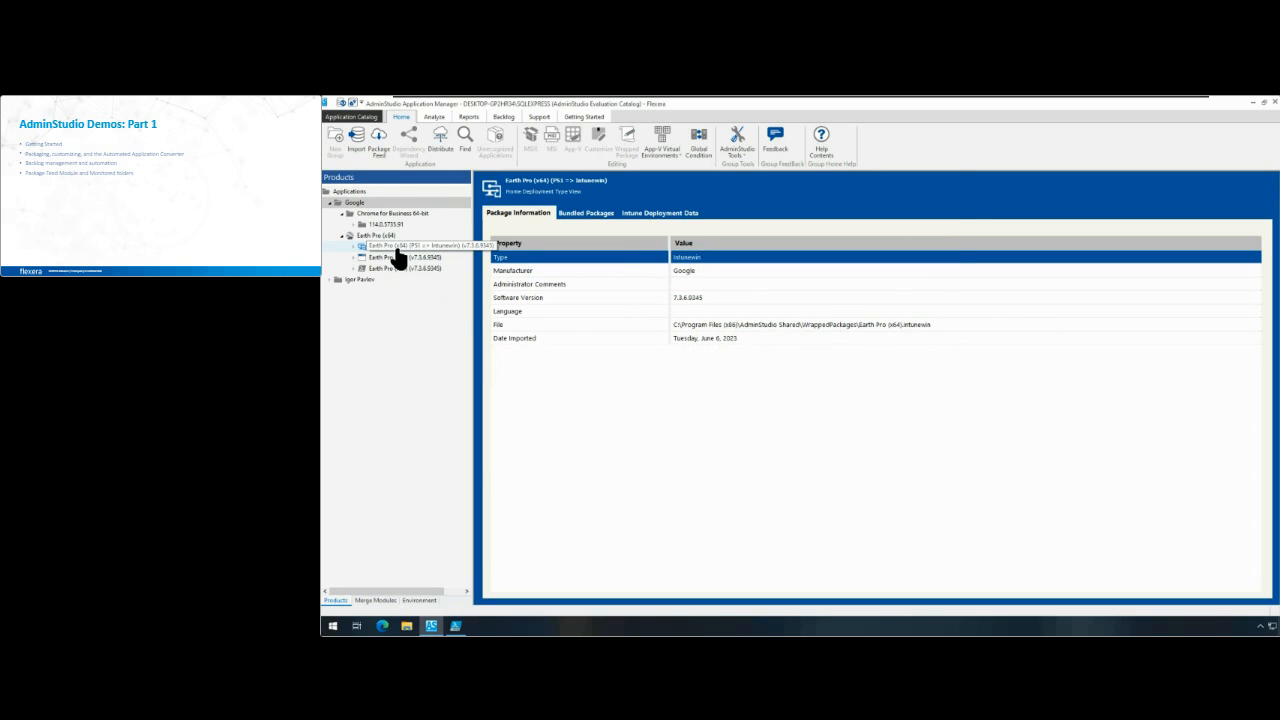
Step: Inspect the converted Intune package's bundled packages and its Intune deployment data: program, requirements, detection rules and return codes
click(592, 213)
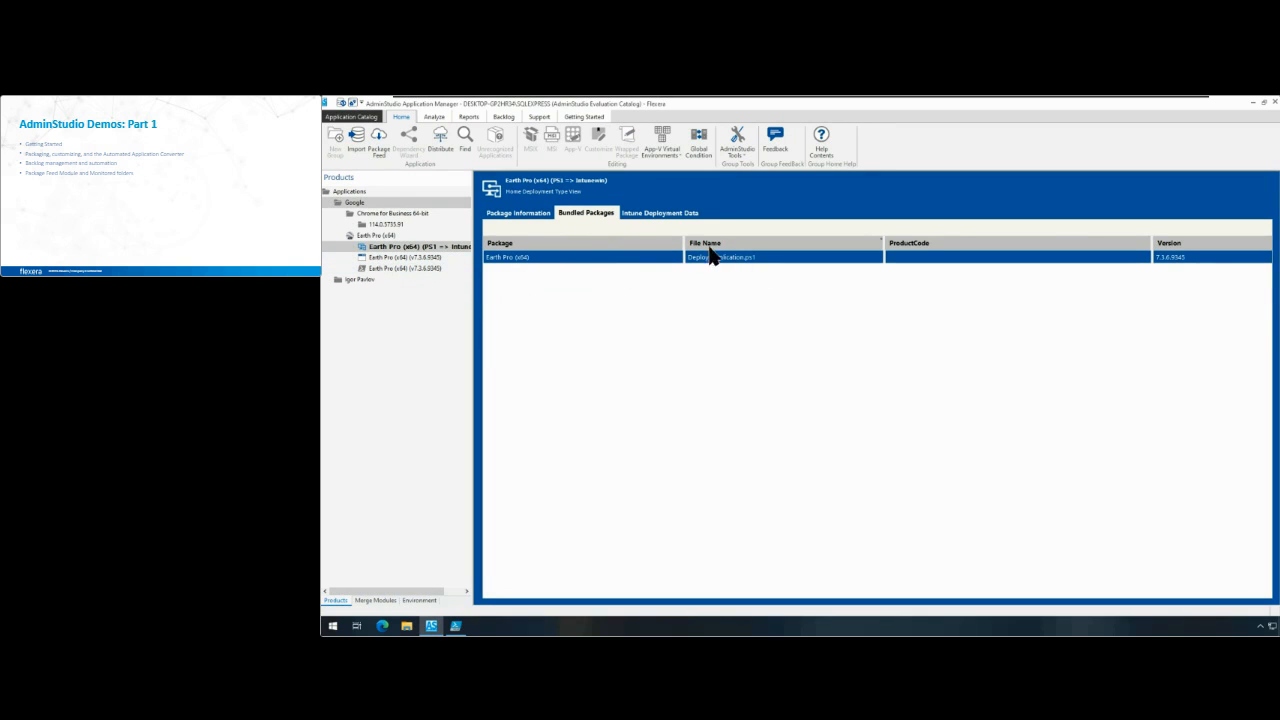
click(678, 214)
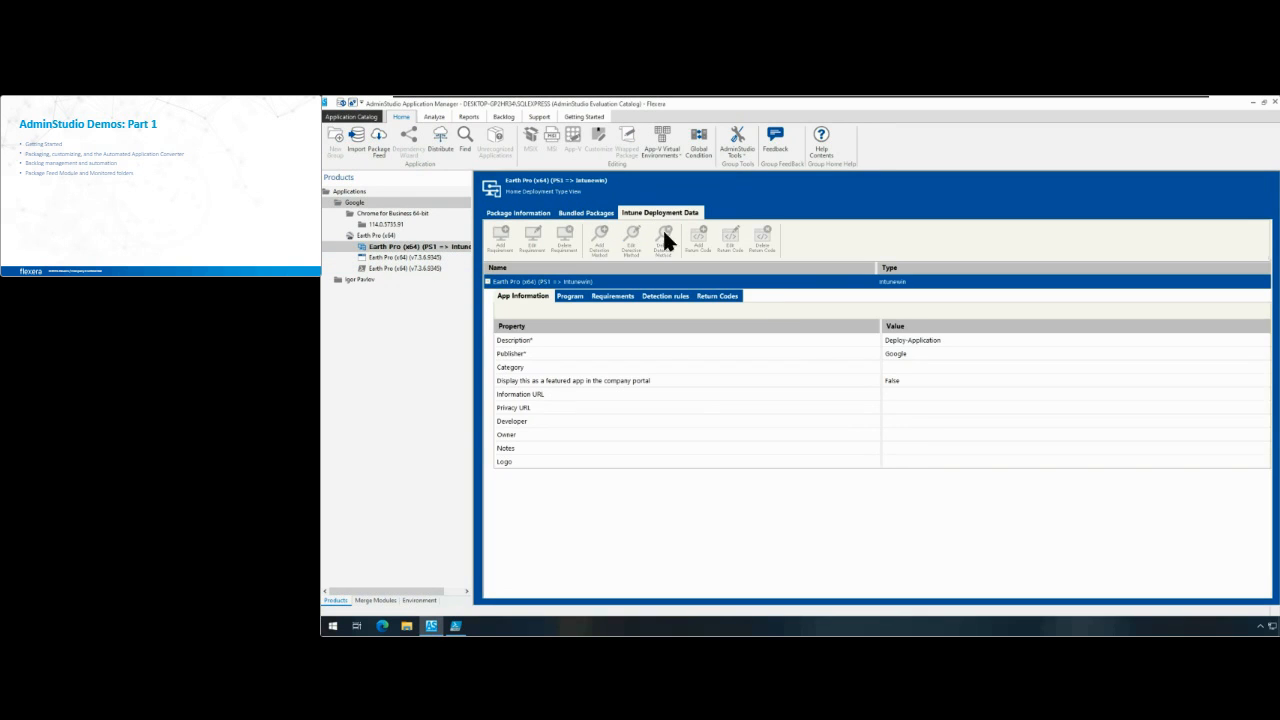
click(570, 297)
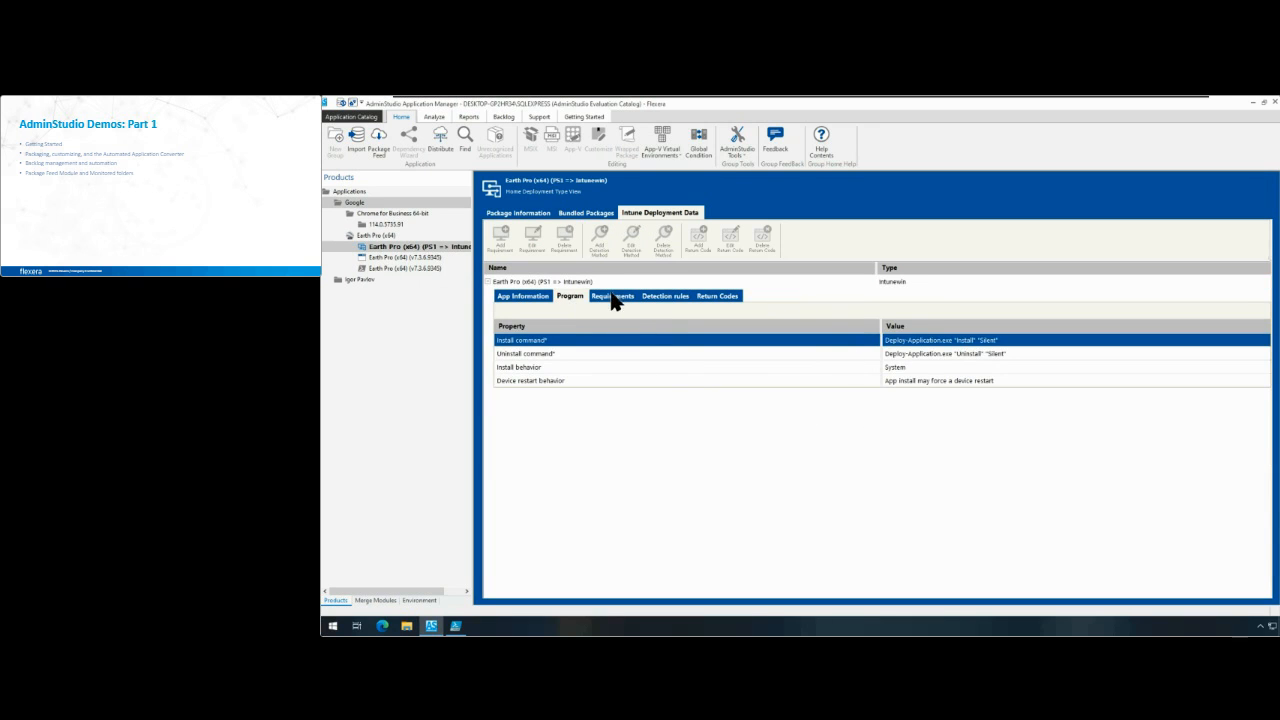
click(612, 297)
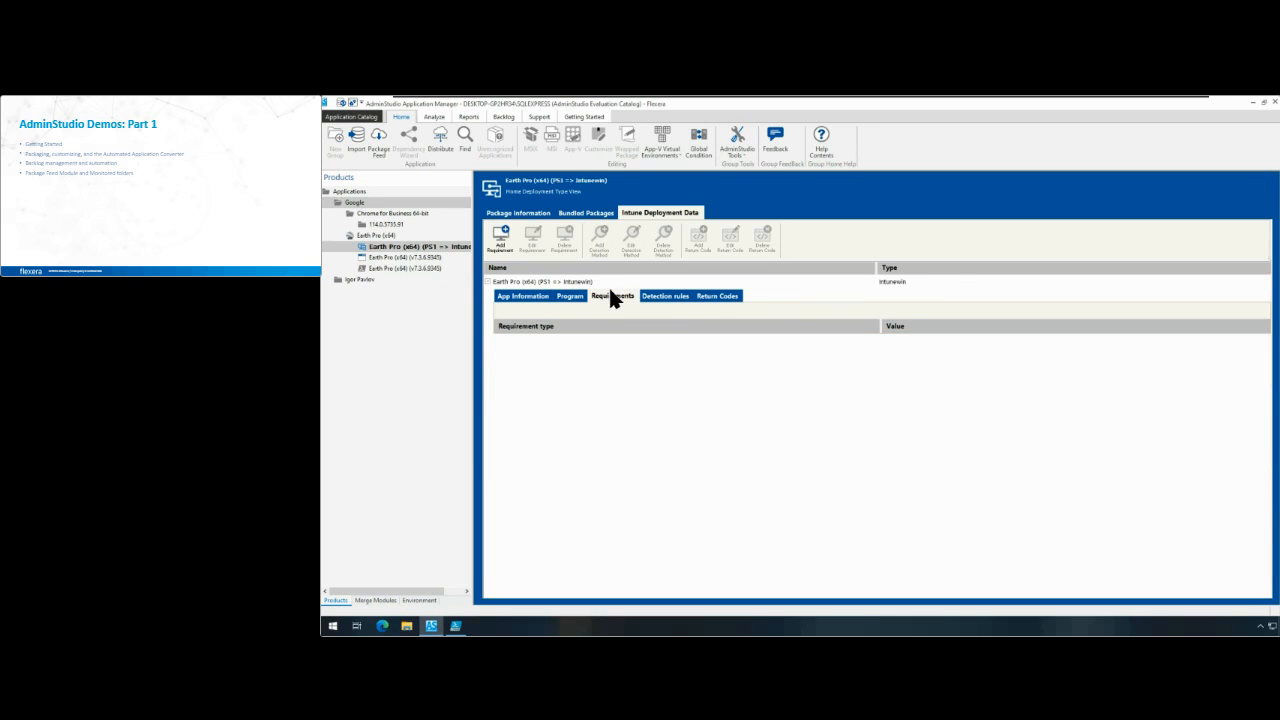
click(500, 243)
click(887, 504)
click(657, 297)
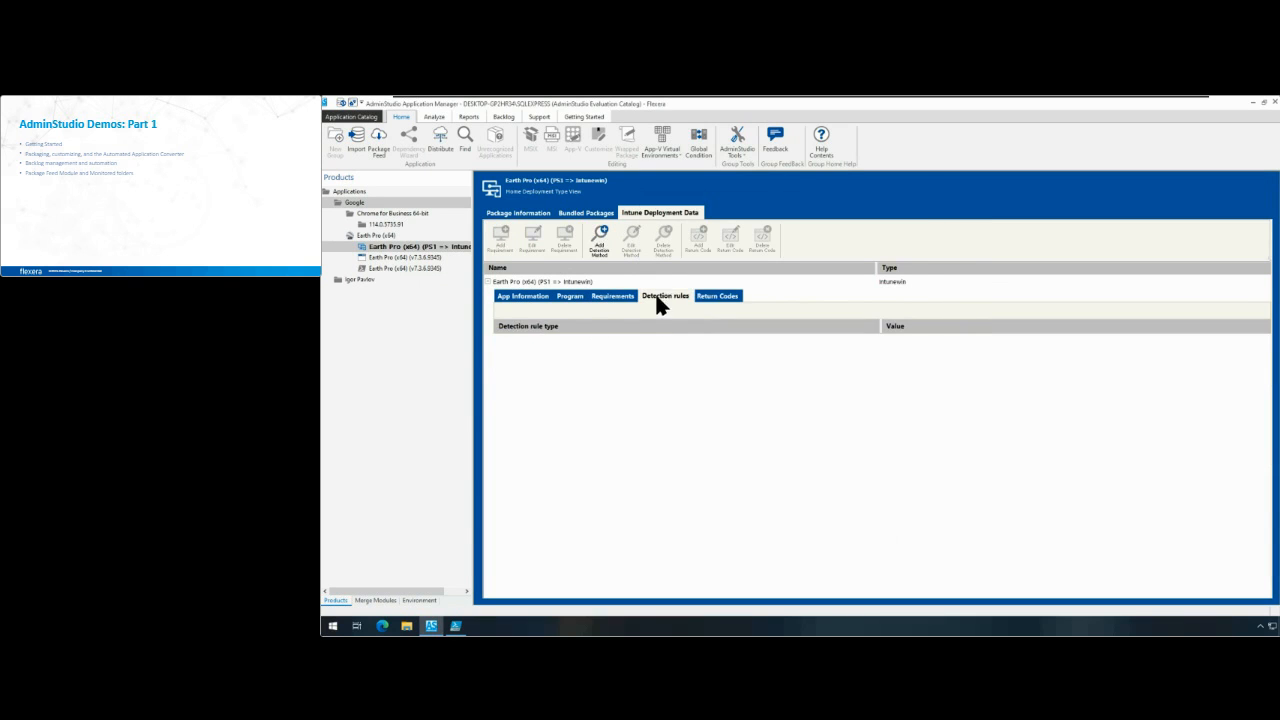
click(713, 300)
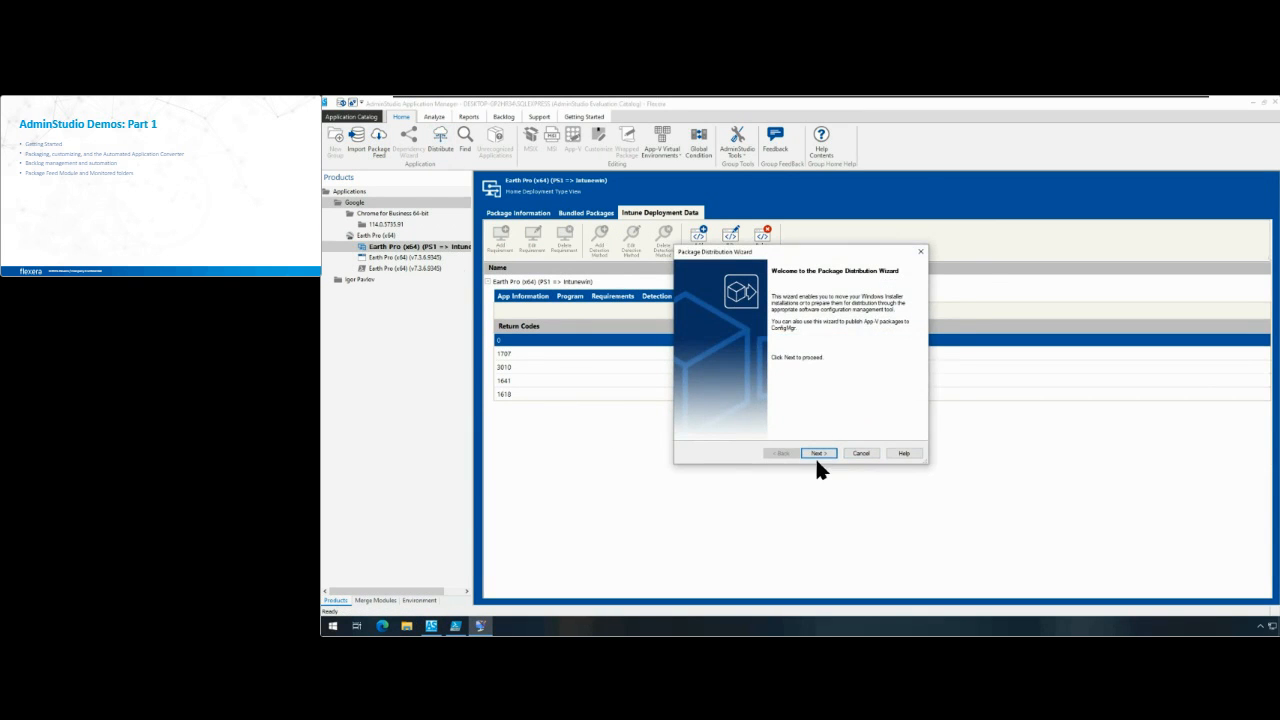
Step: Try to distribute the Earth Pro (x64) application to Microsoft Intune through the MyIntune_PROD connection
click(860, 454)
click(828, 383)
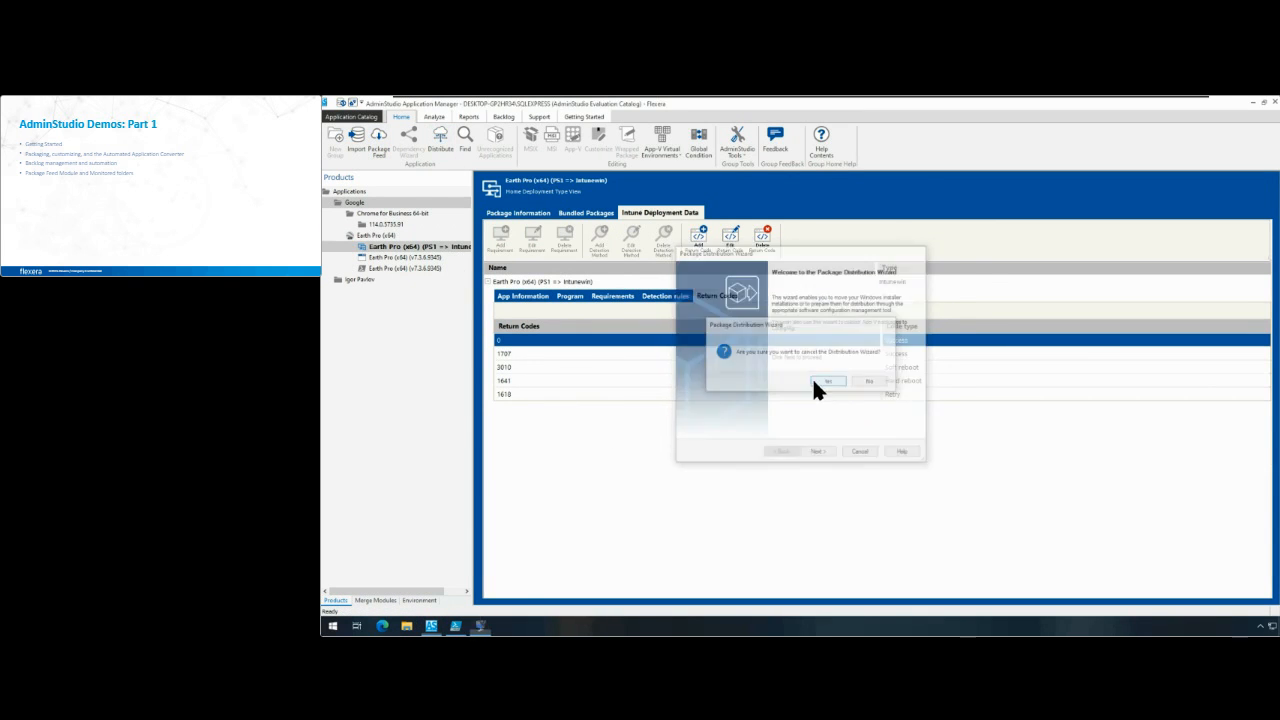
click(400, 237)
click(438, 138)
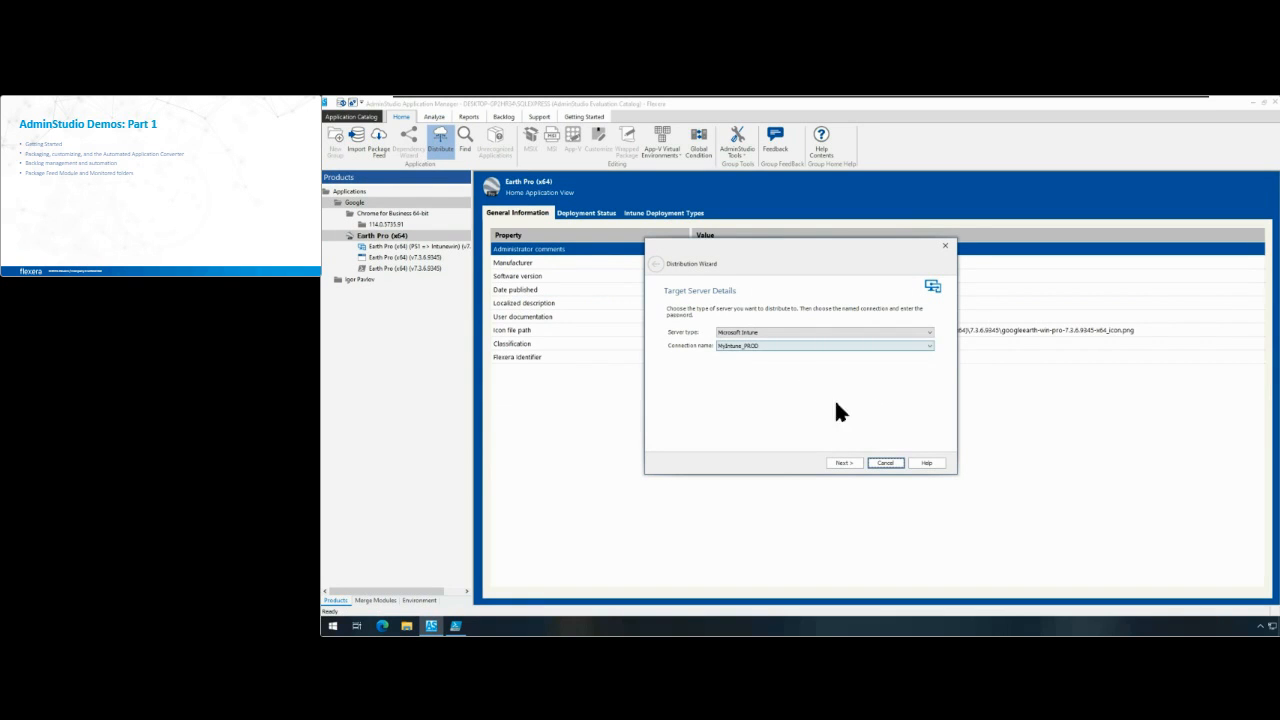
click(845, 463)
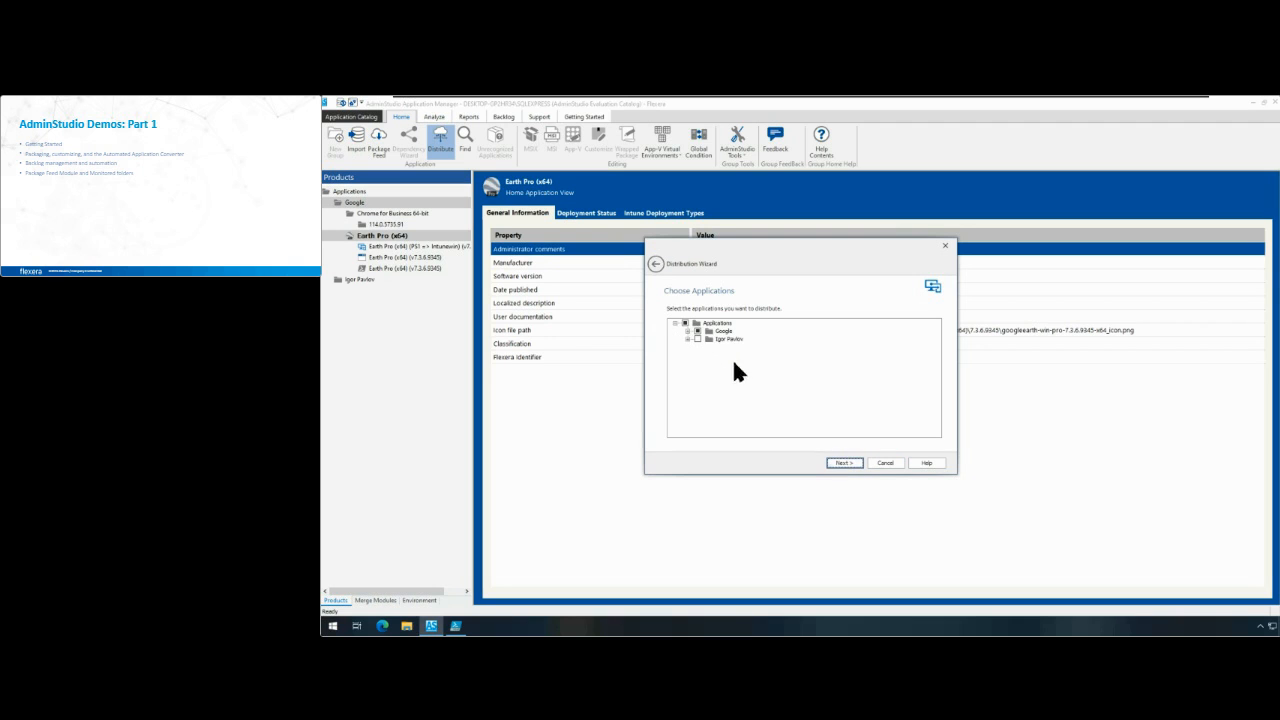
click(688, 331)
click(699, 347)
click(851, 462)
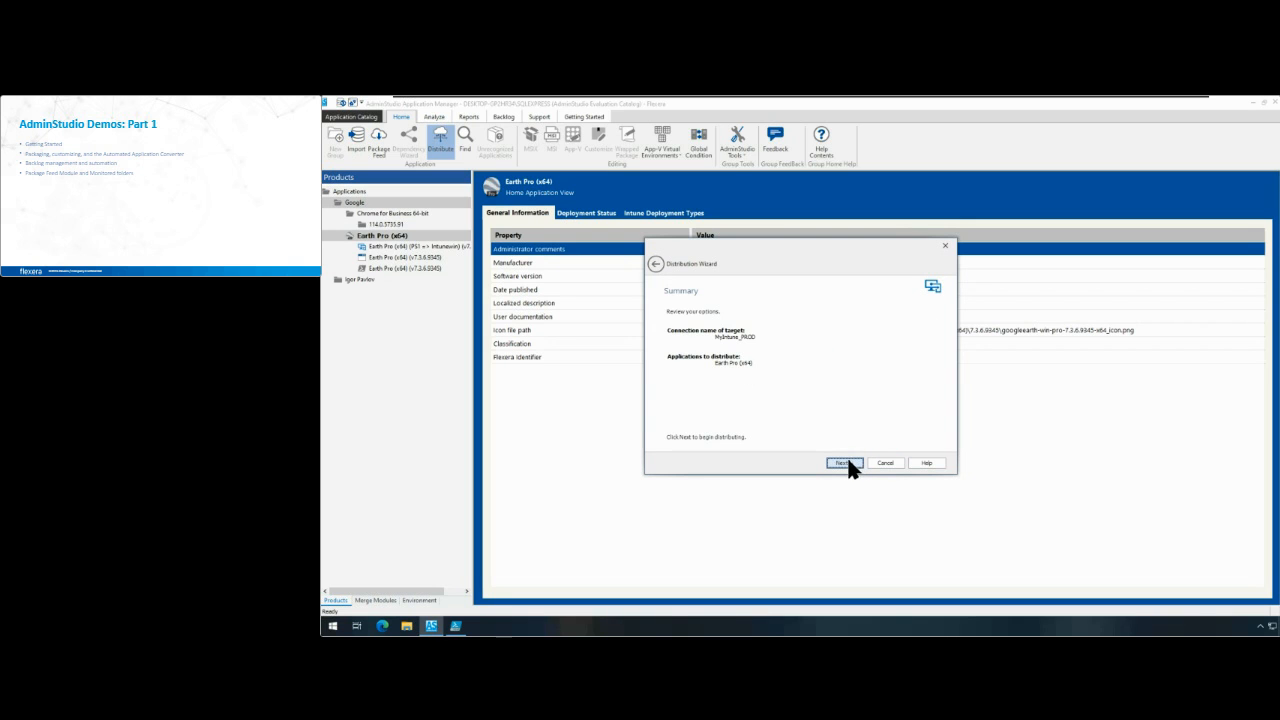
click(880, 463)
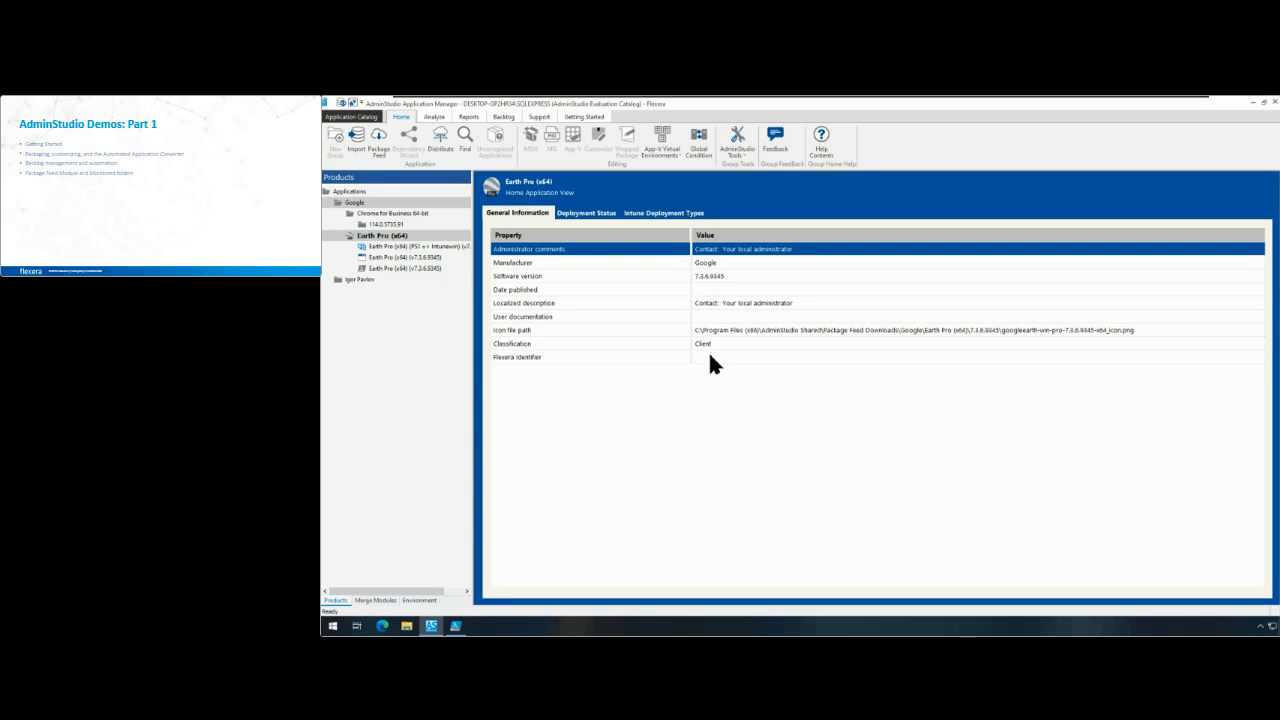
Step: Try to convert the original Earth Pro (x64) legacy installer to the Microsoft Windows Installer format
click(386, 237)
key(Escape)
click(399, 257)
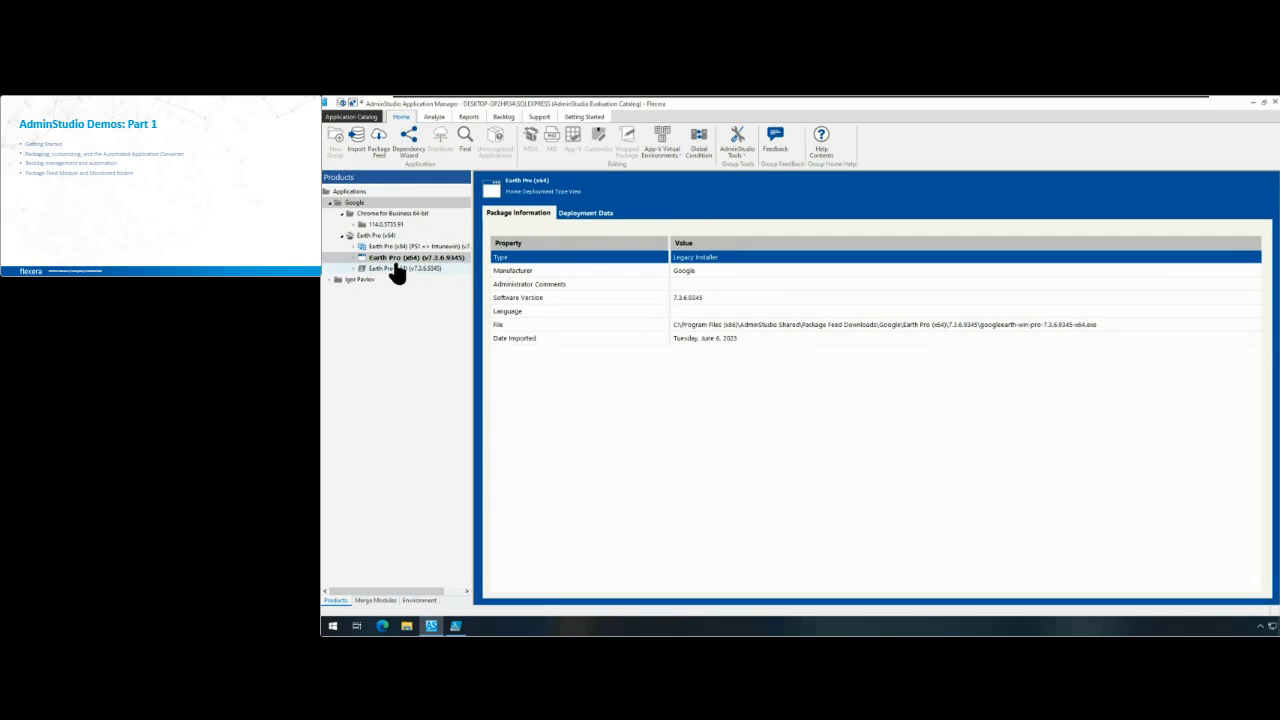
right_click(396, 260)
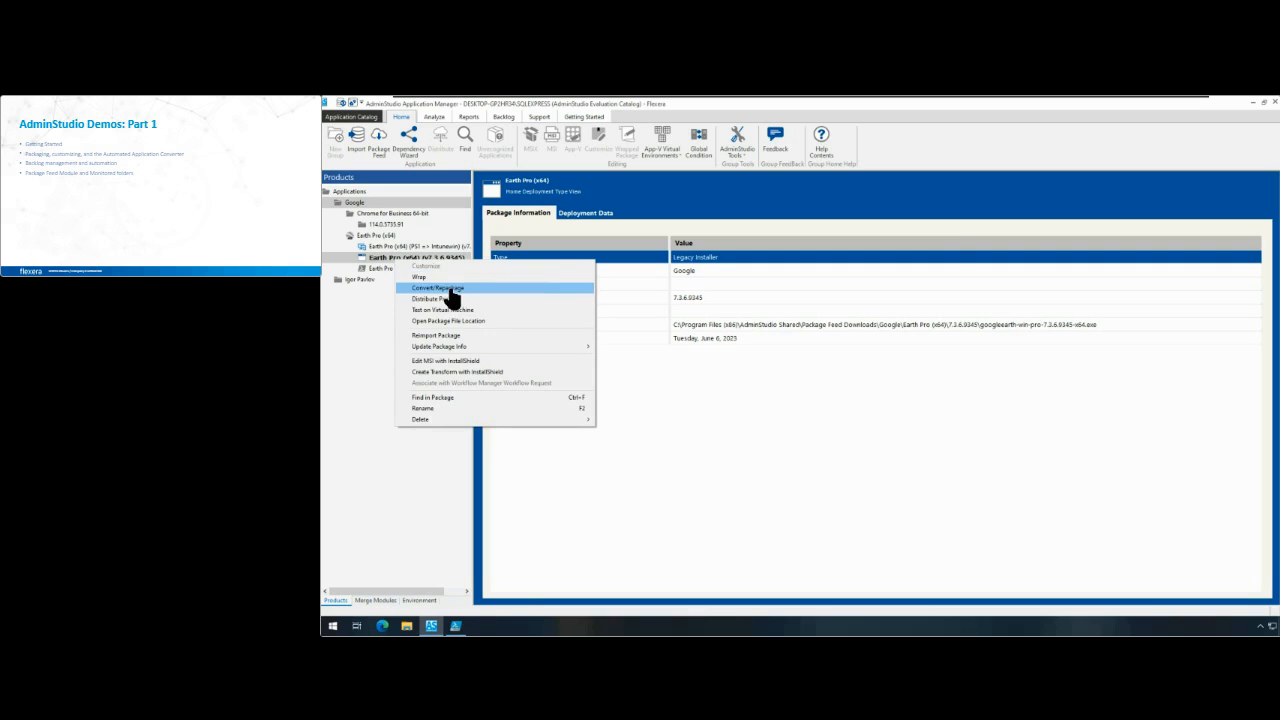
click(447, 287)
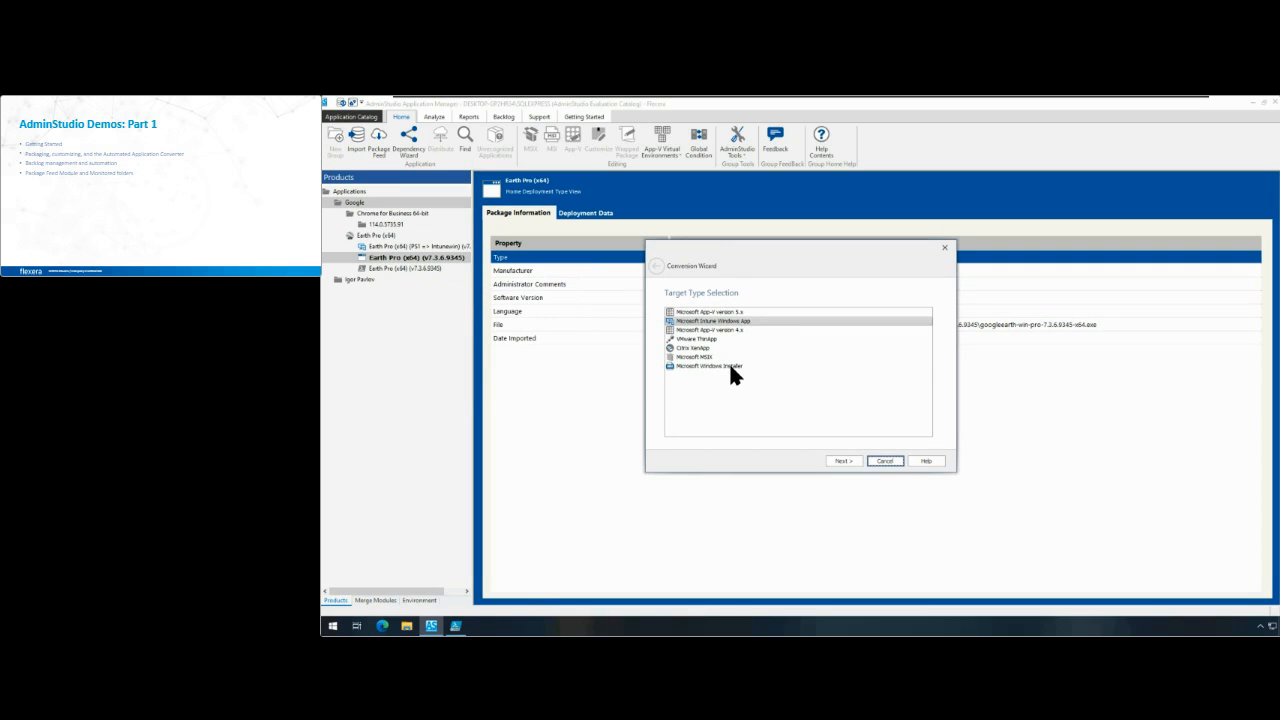
click(731, 366)
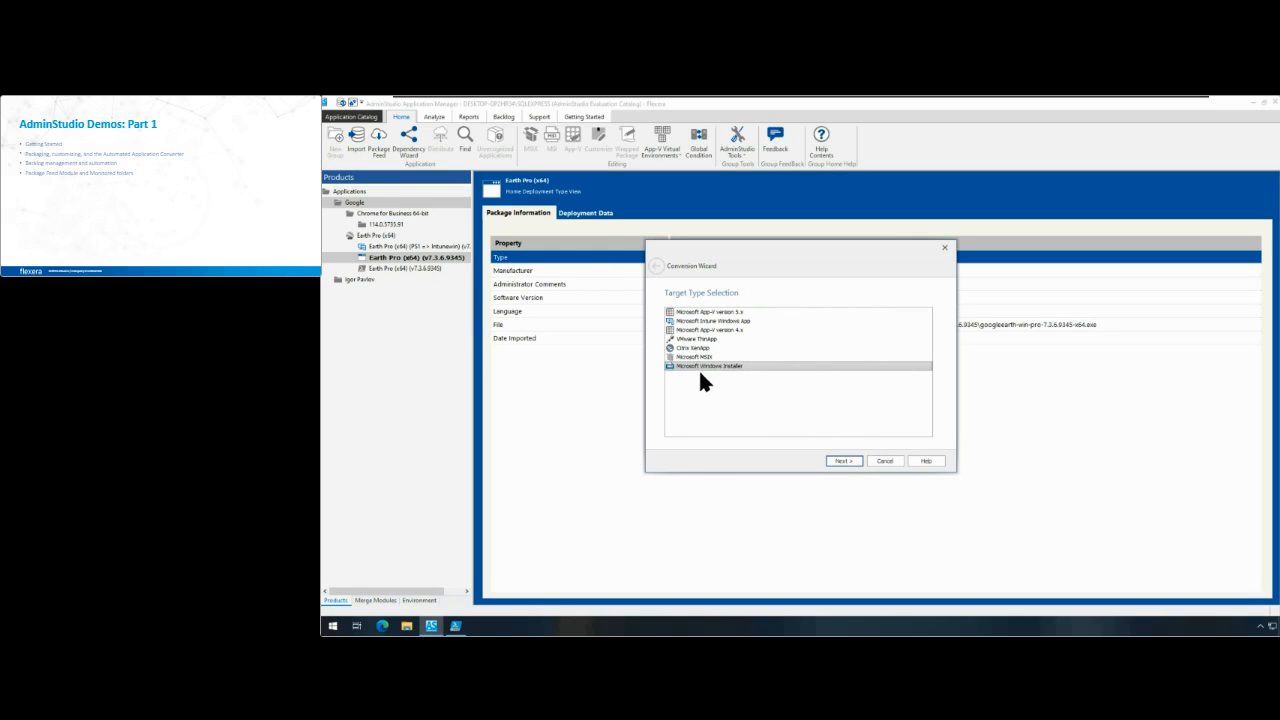
click(843, 463)
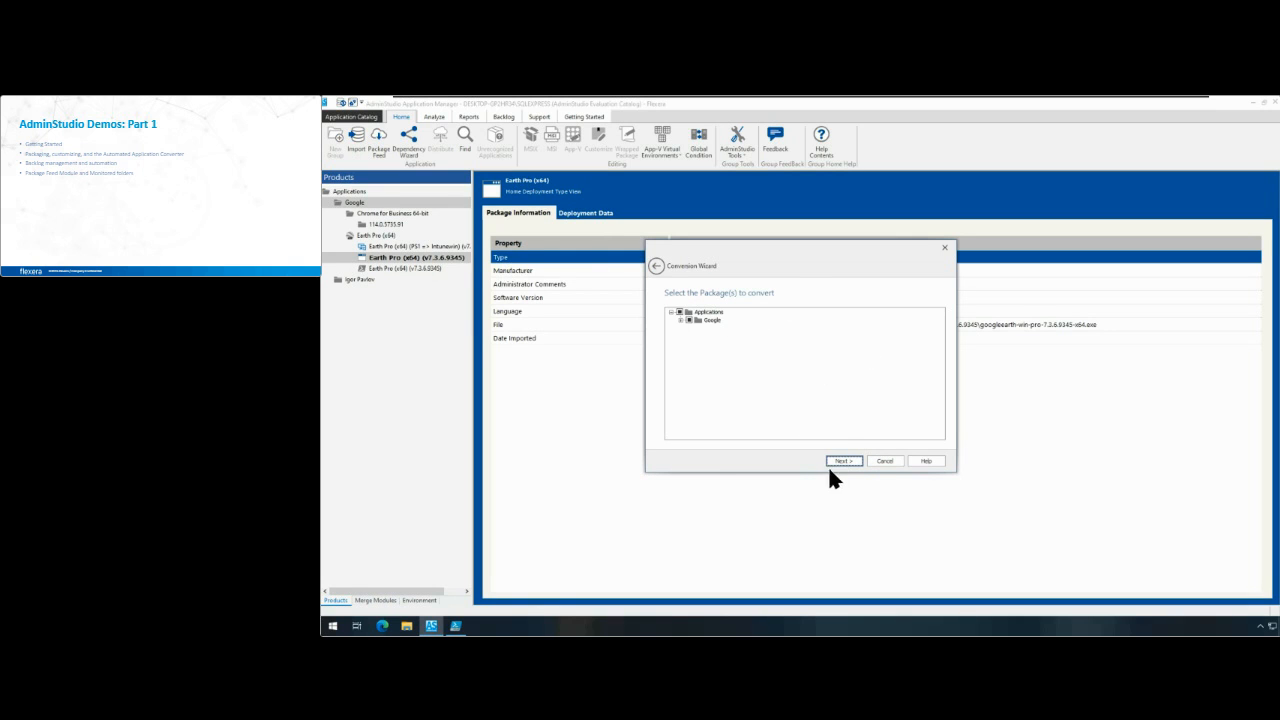
click(884, 461)
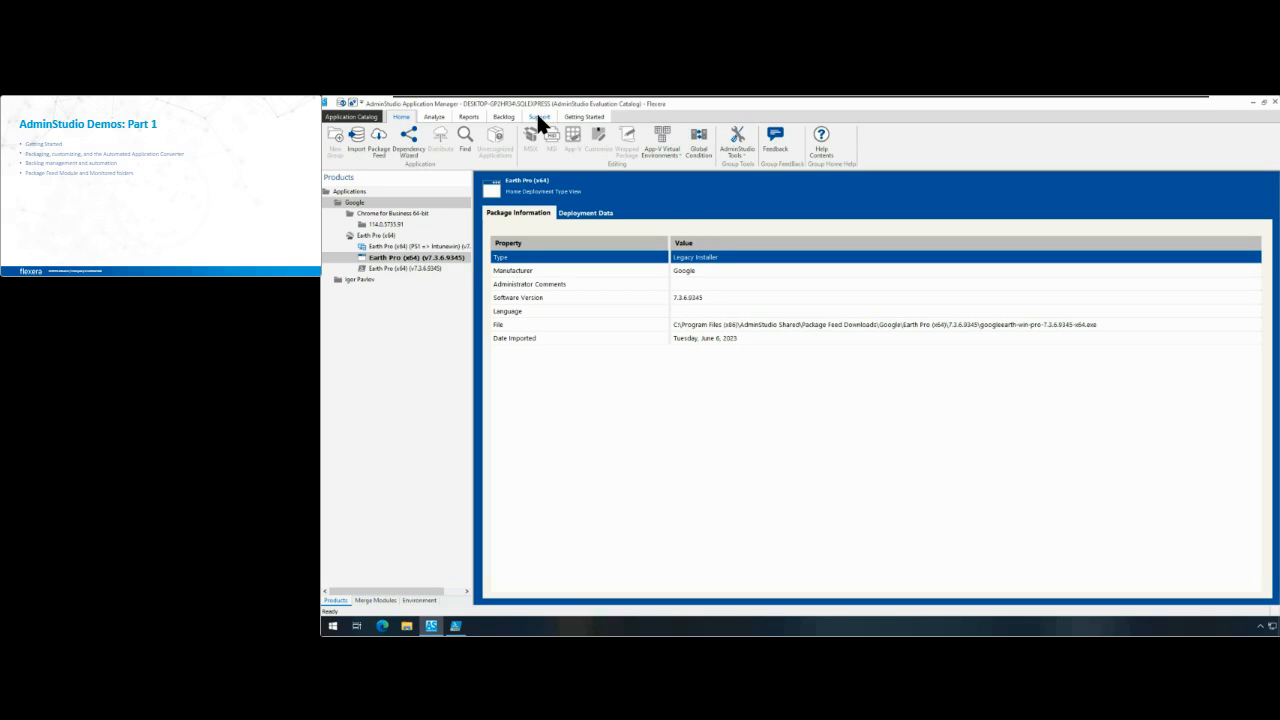
Step: In the Backlog, match the Notepad++ entry to the Notepad++ (x64) 8.4.7_MSI version in the Package Feed and save it
click(503, 116)
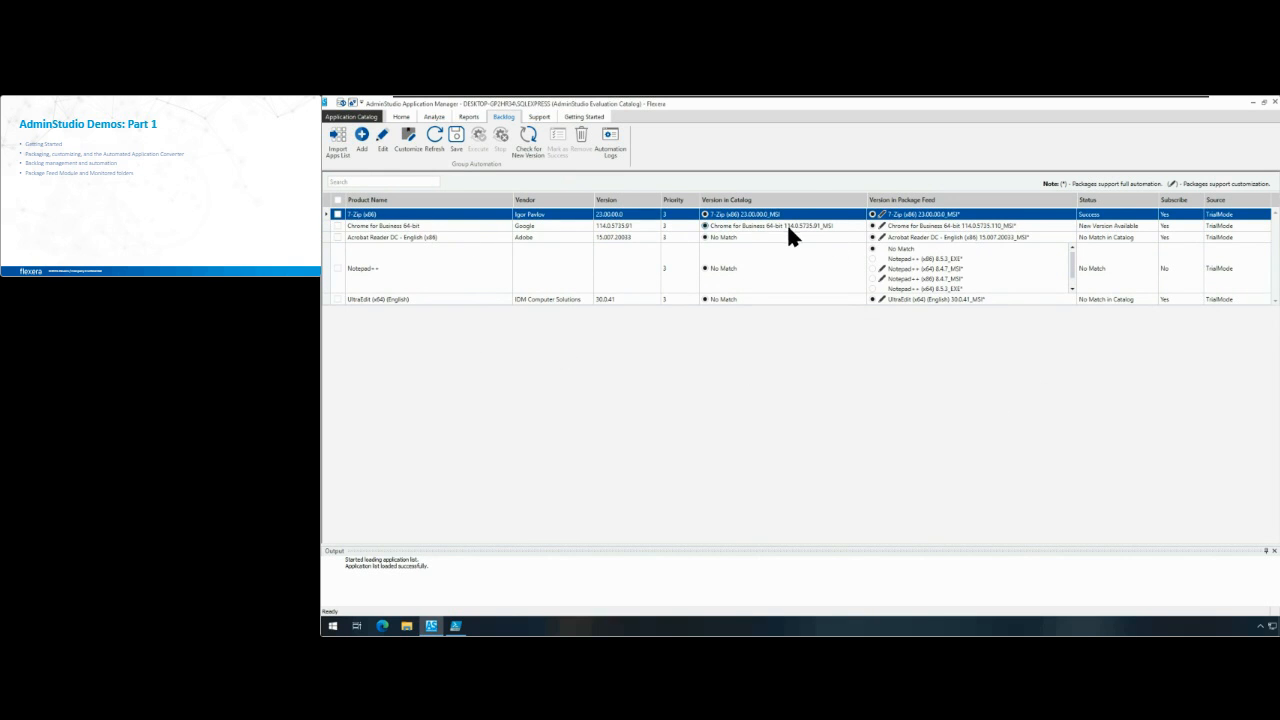
click(865, 227)
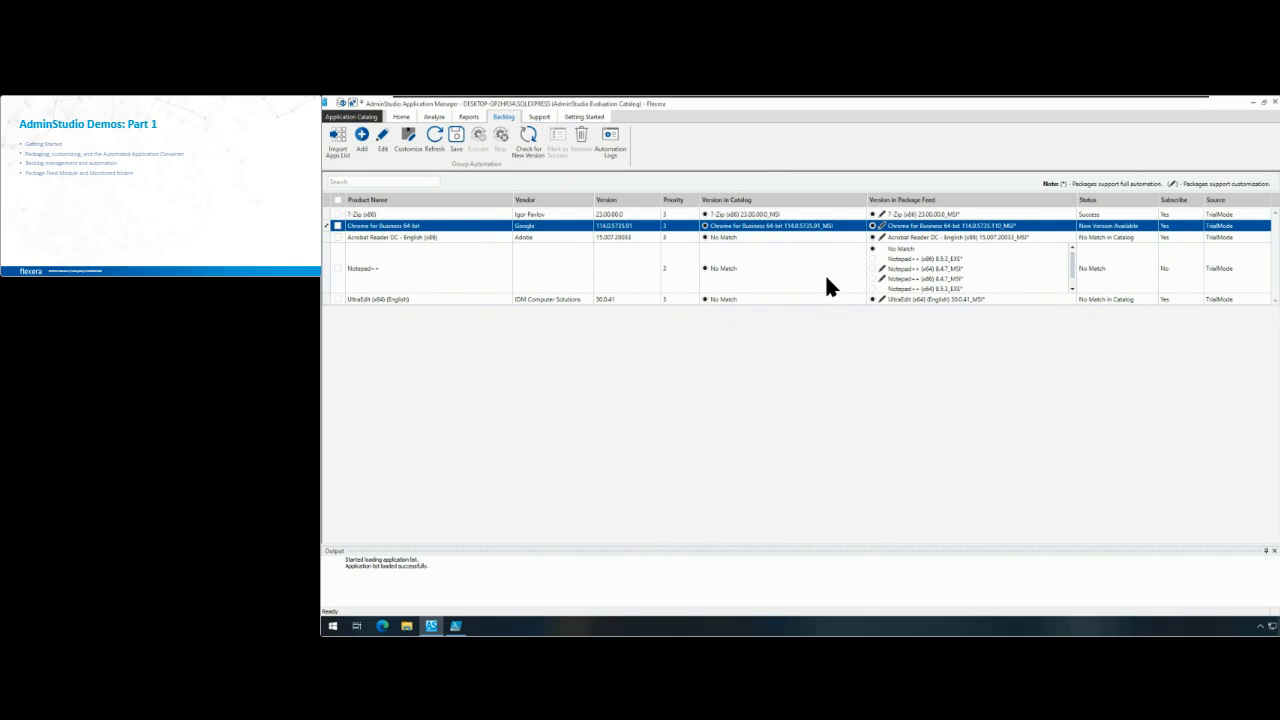
scroll(866, 272, down, 1)
drag(1072, 264, 1072, 258)
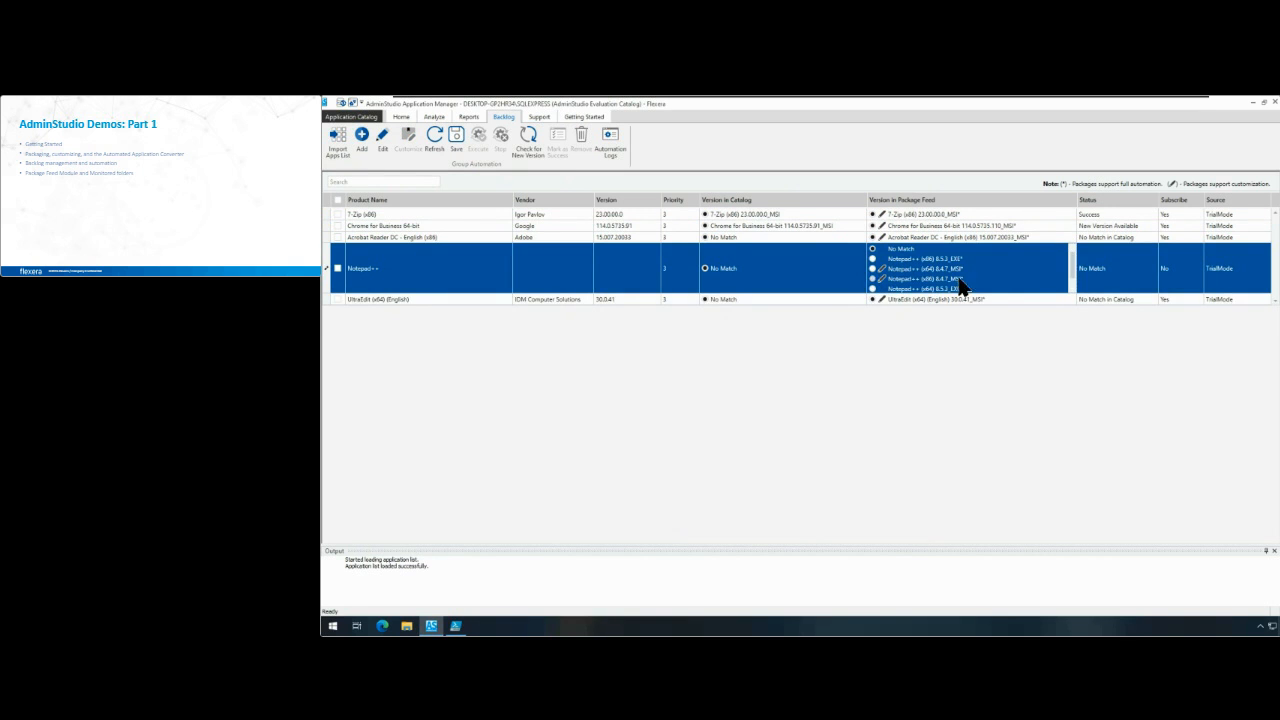
click(872, 269)
click(930, 259)
click(872, 268)
click(454, 150)
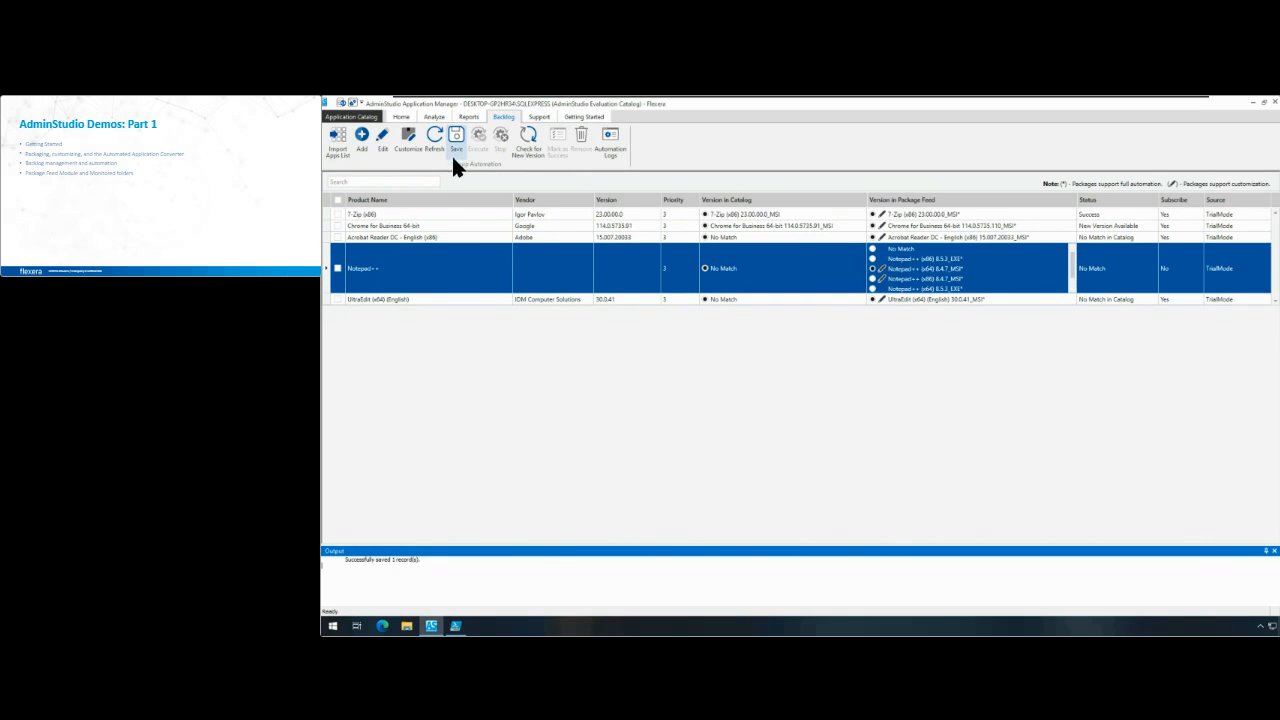
Step: Save a customization for the Notepad++ package that removes all shortcuts and suppresses reboots, keeping the remaining property defaults
click(417, 147)
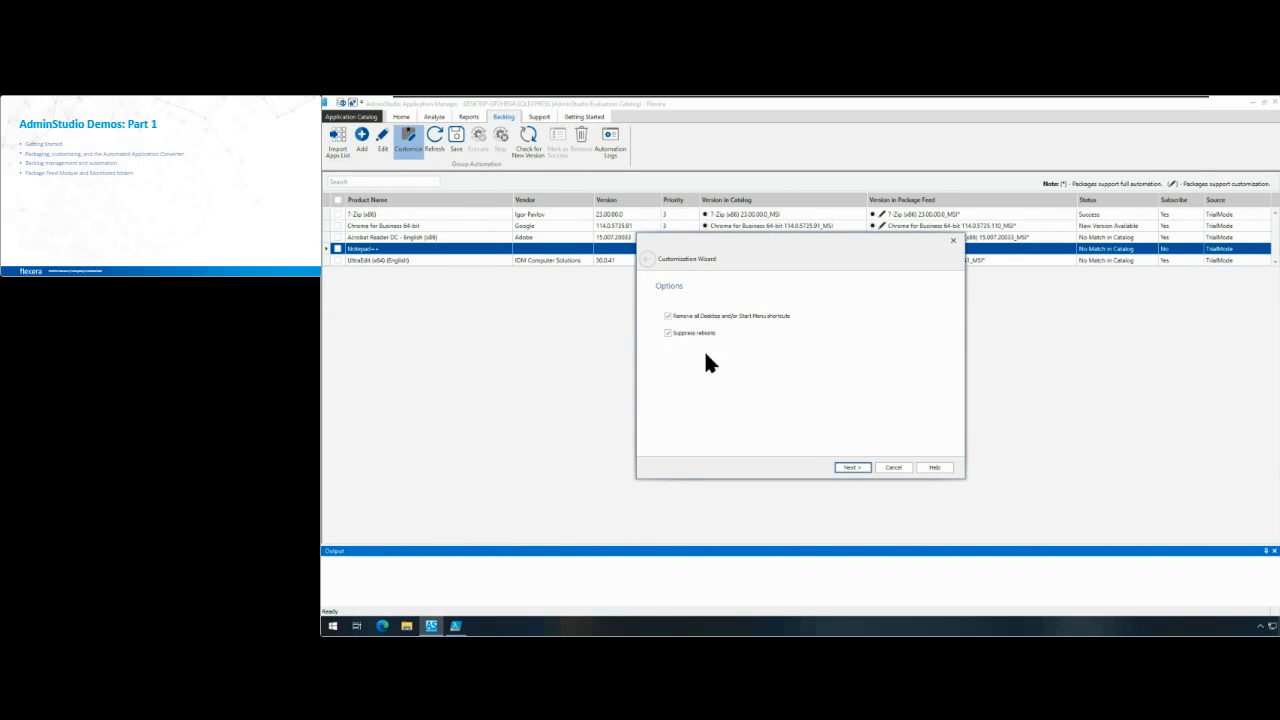
click(858, 466)
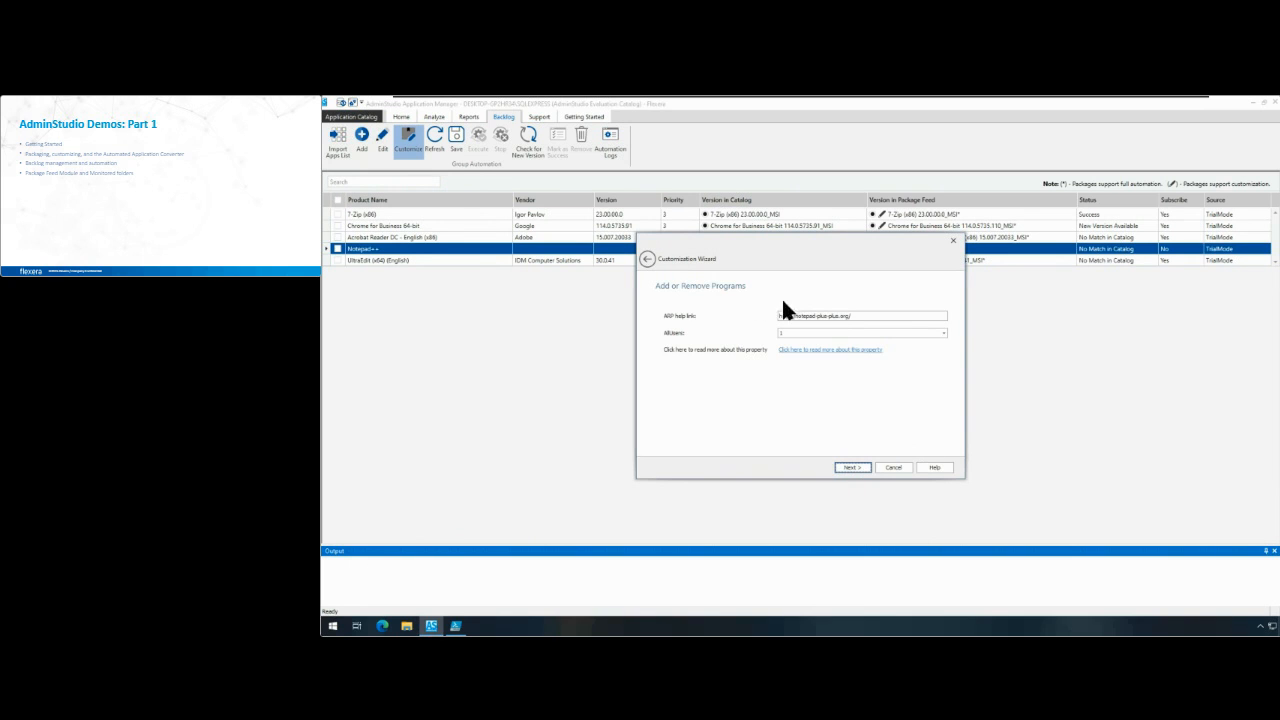
click(857, 466)
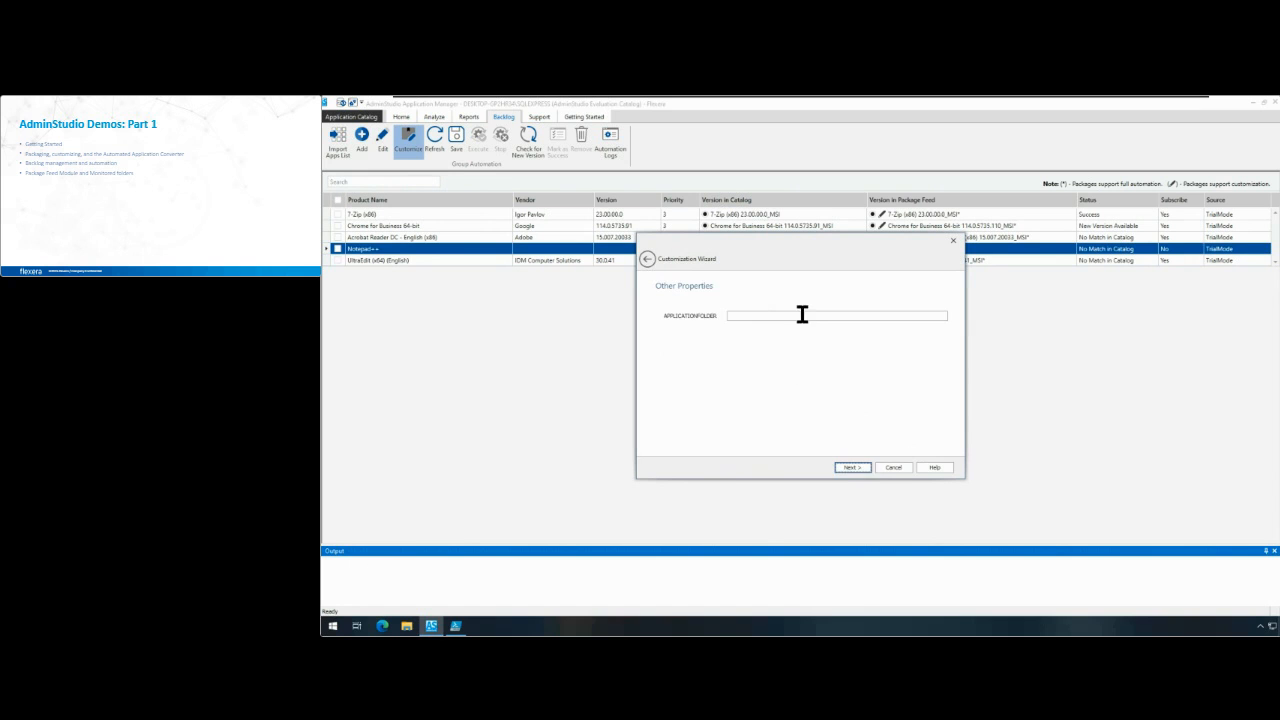
click(857, 468)
click(857, 466)
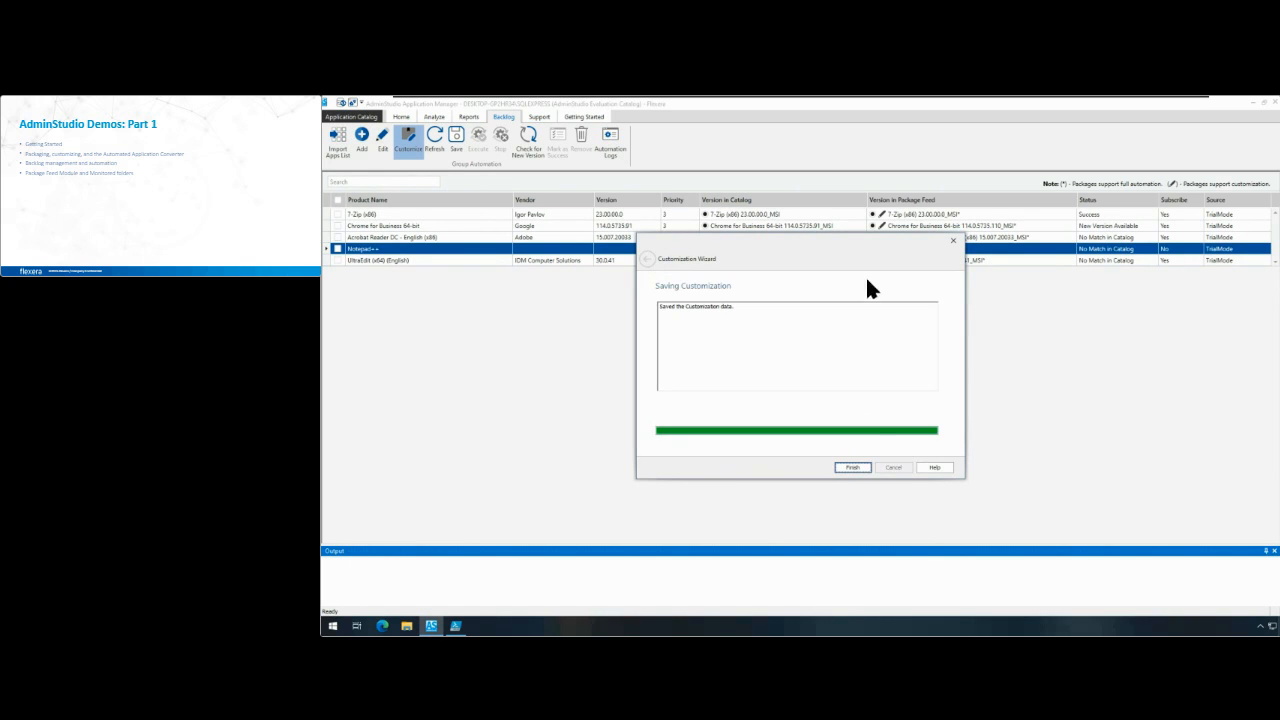
click(855, 467)
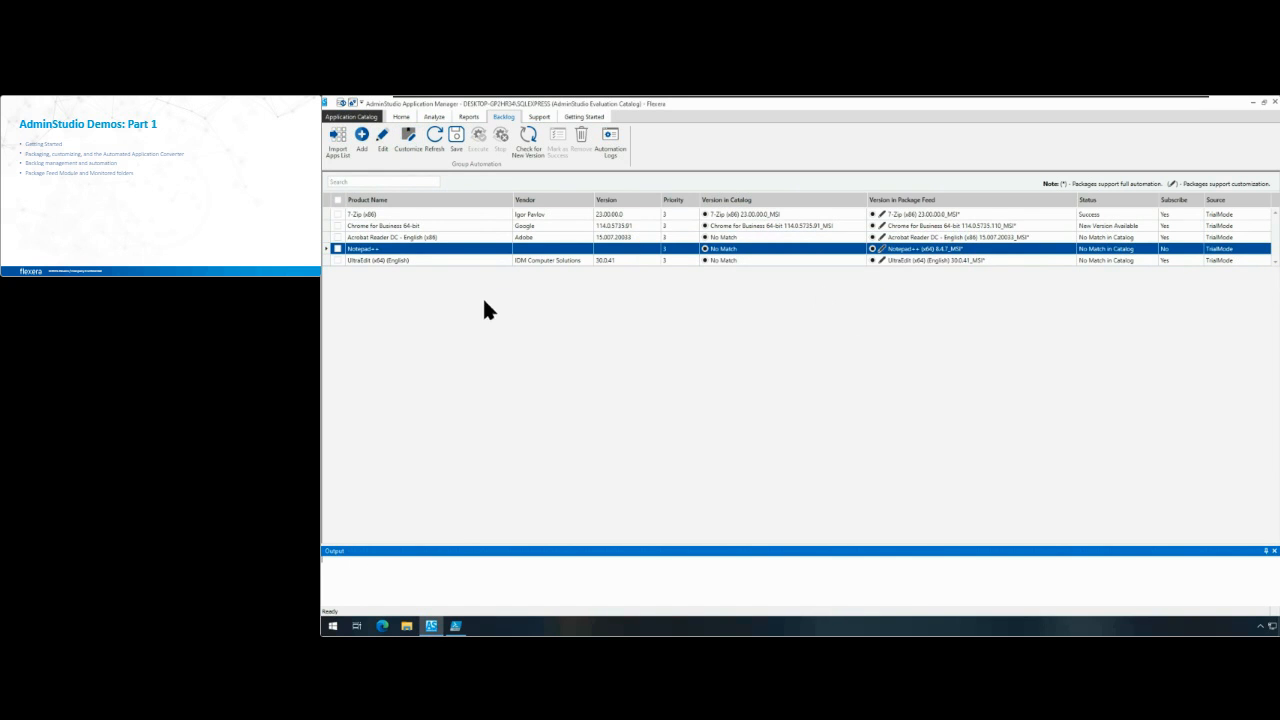
Step: Select the Notepad++ entry in the Backlog and review the package automation settings configured for the Test and Wrap actions
click(338, 248)
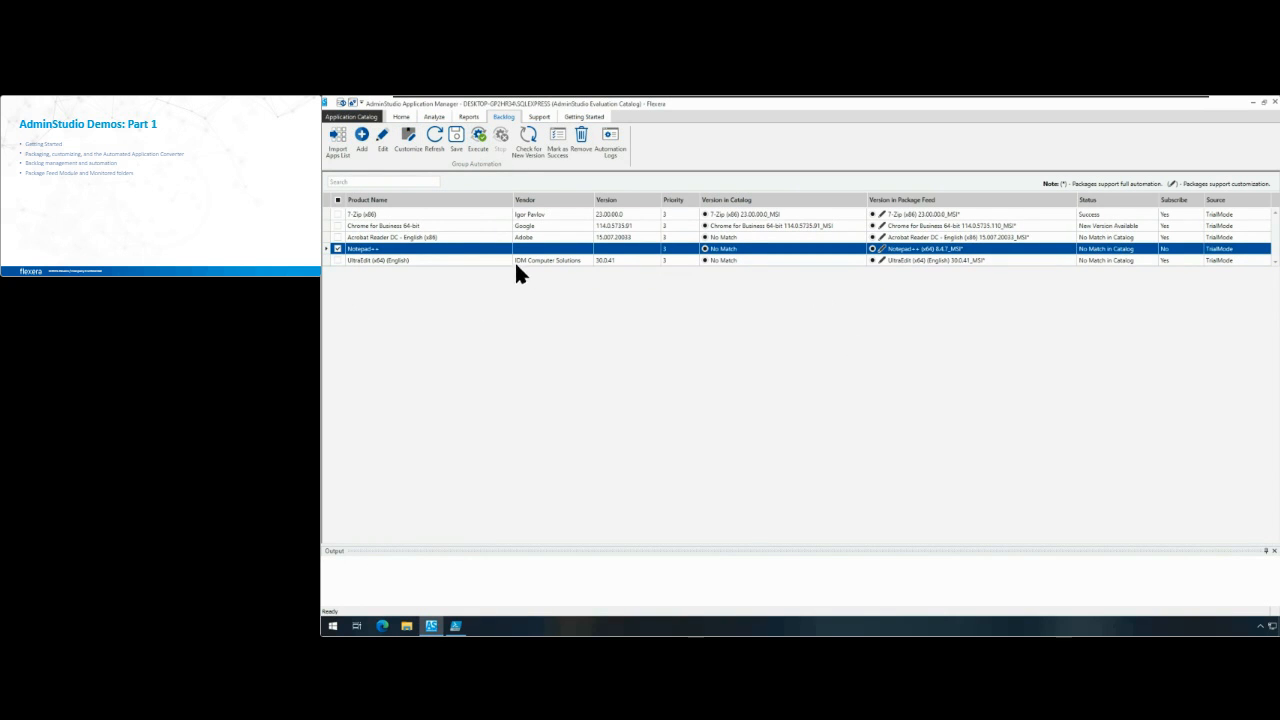
click(351, 117)
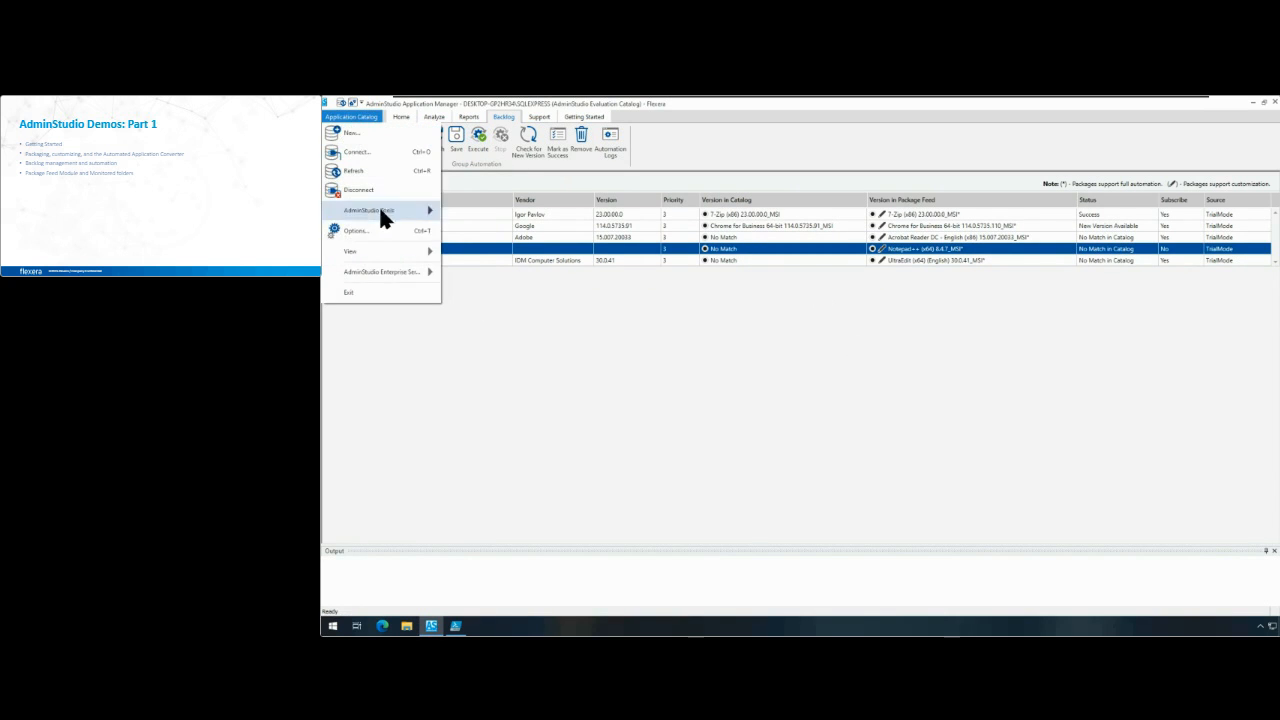
click(388, 230)
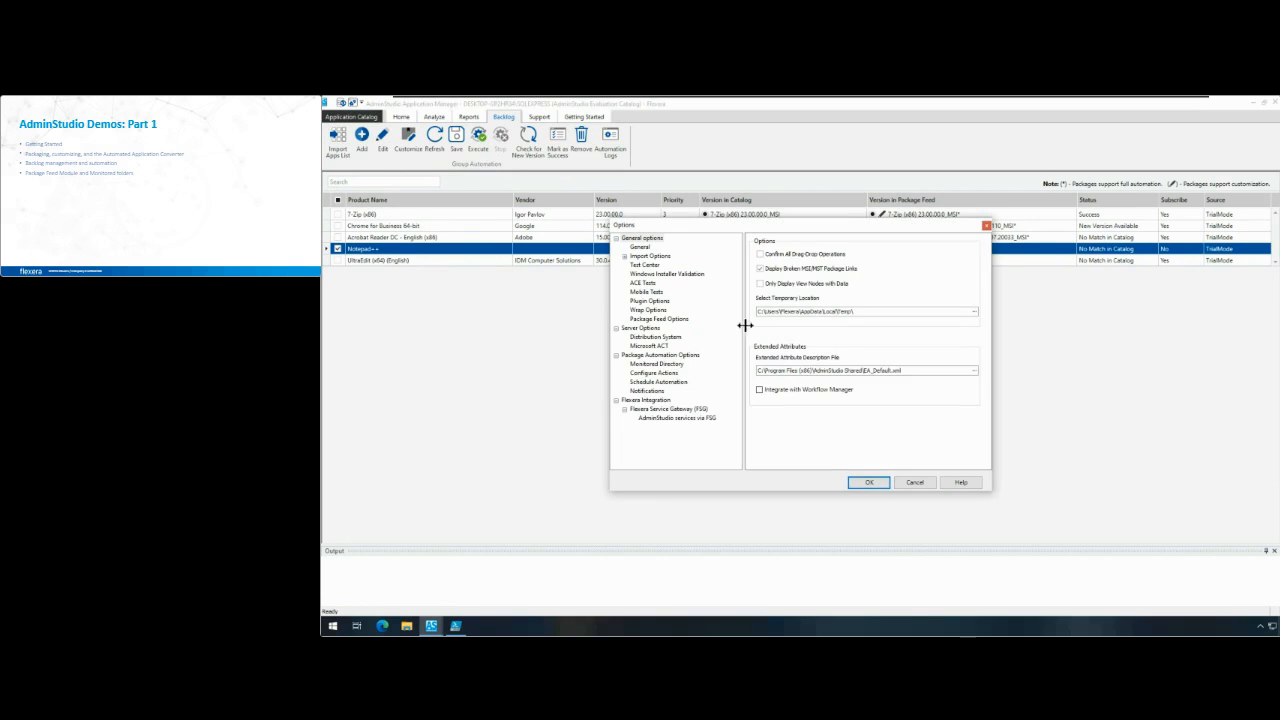
click(676, 373)
click(886, 273)
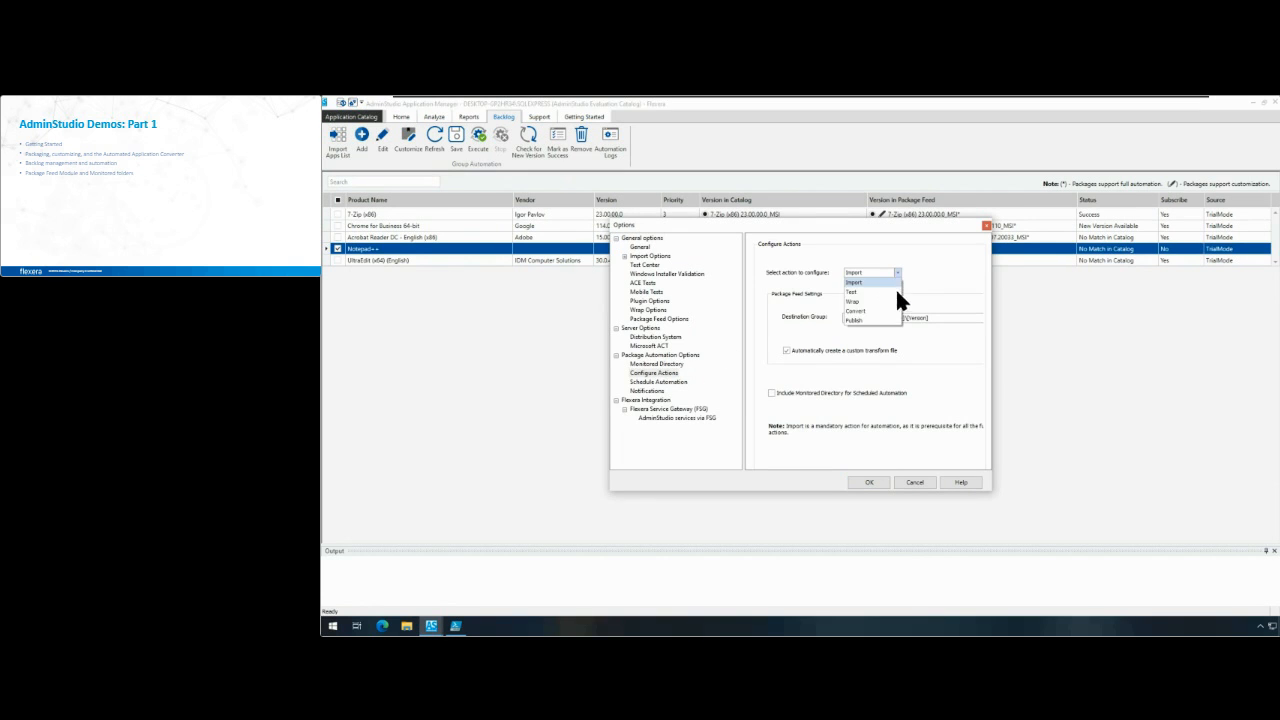
click(889, 291)
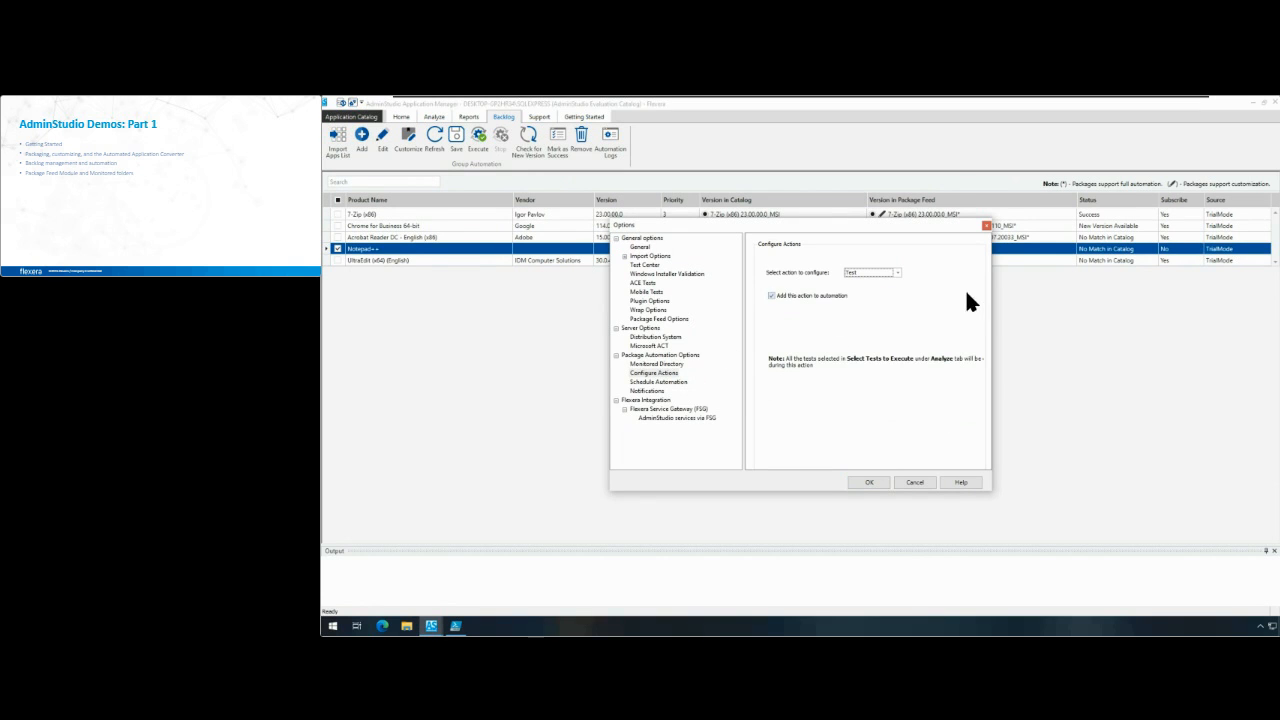
drag(990, 284, 1184, 288)
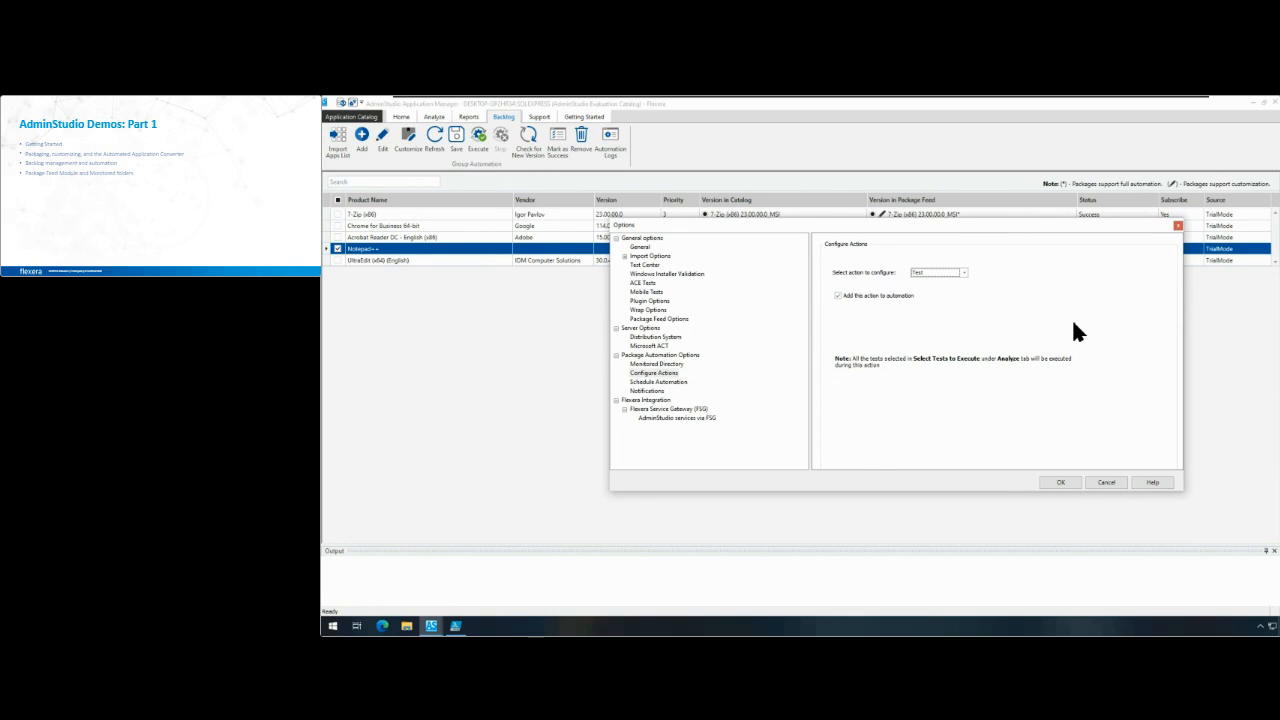
click(960, 272)
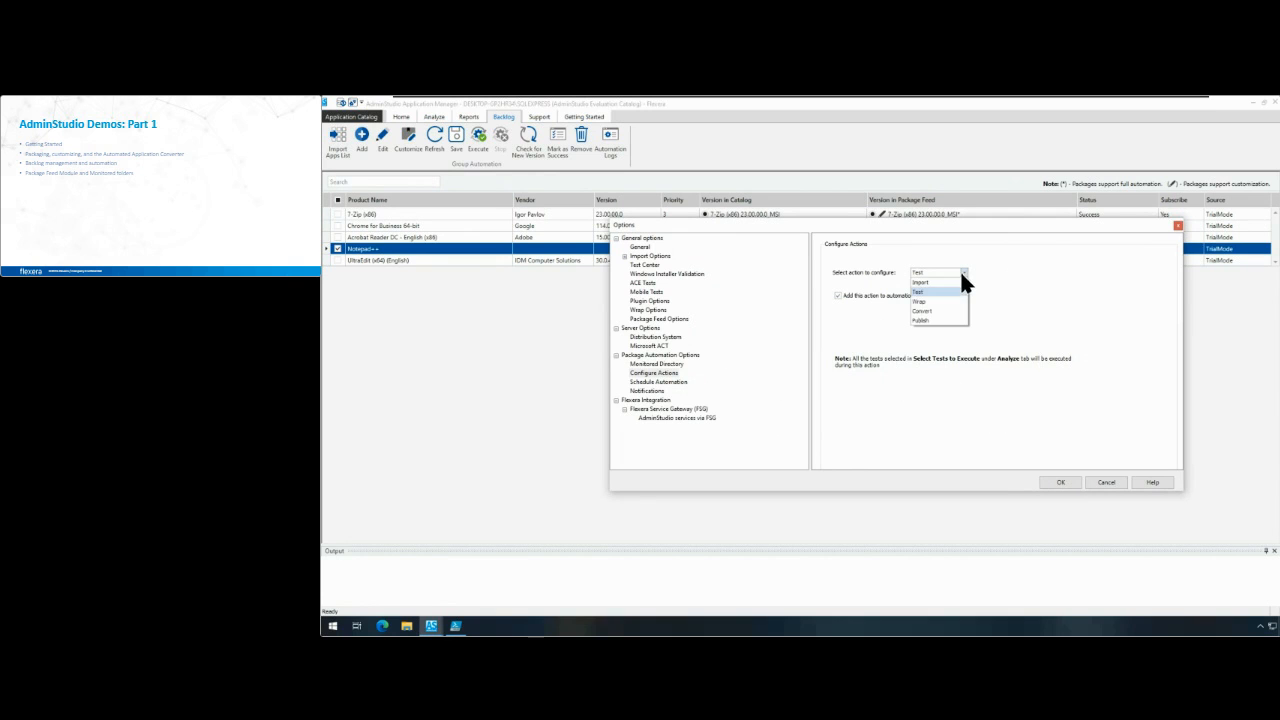
click(957, 300)
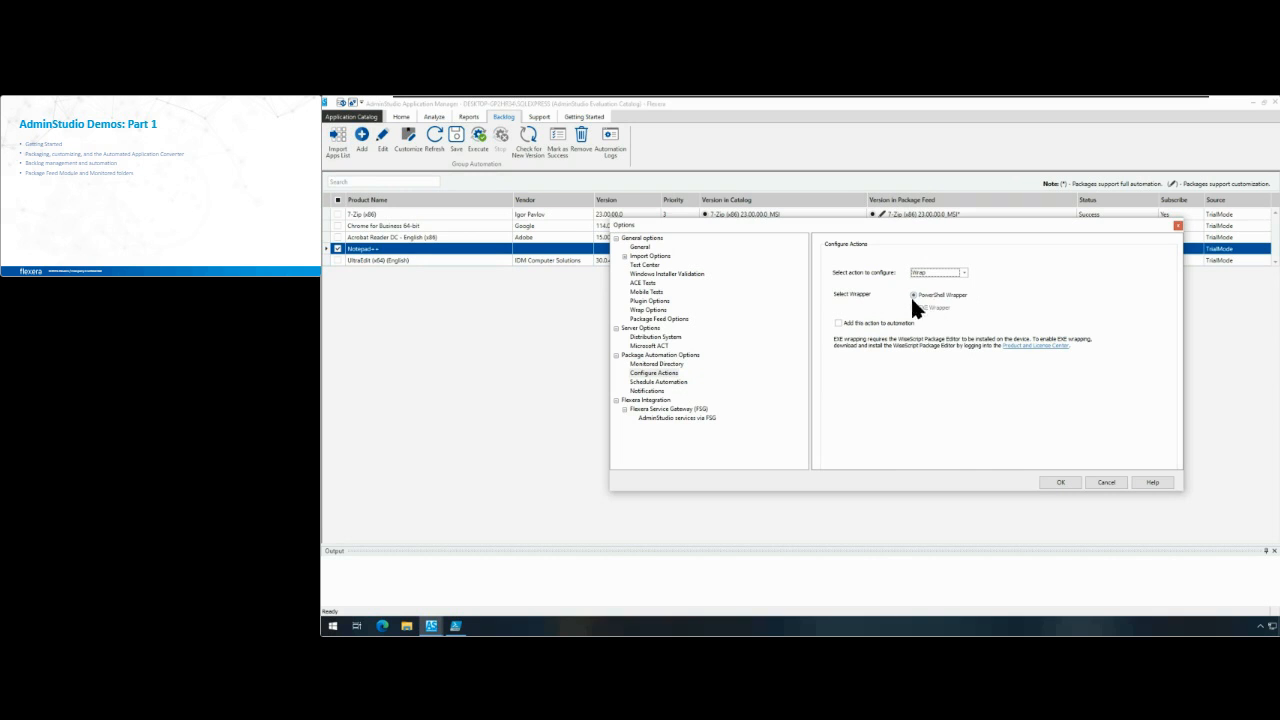
Step: Try setting MyIntune_PROD as the distribution system for the Publish automation action
click(964, 273)
click(951, 316)
click(963, 273)
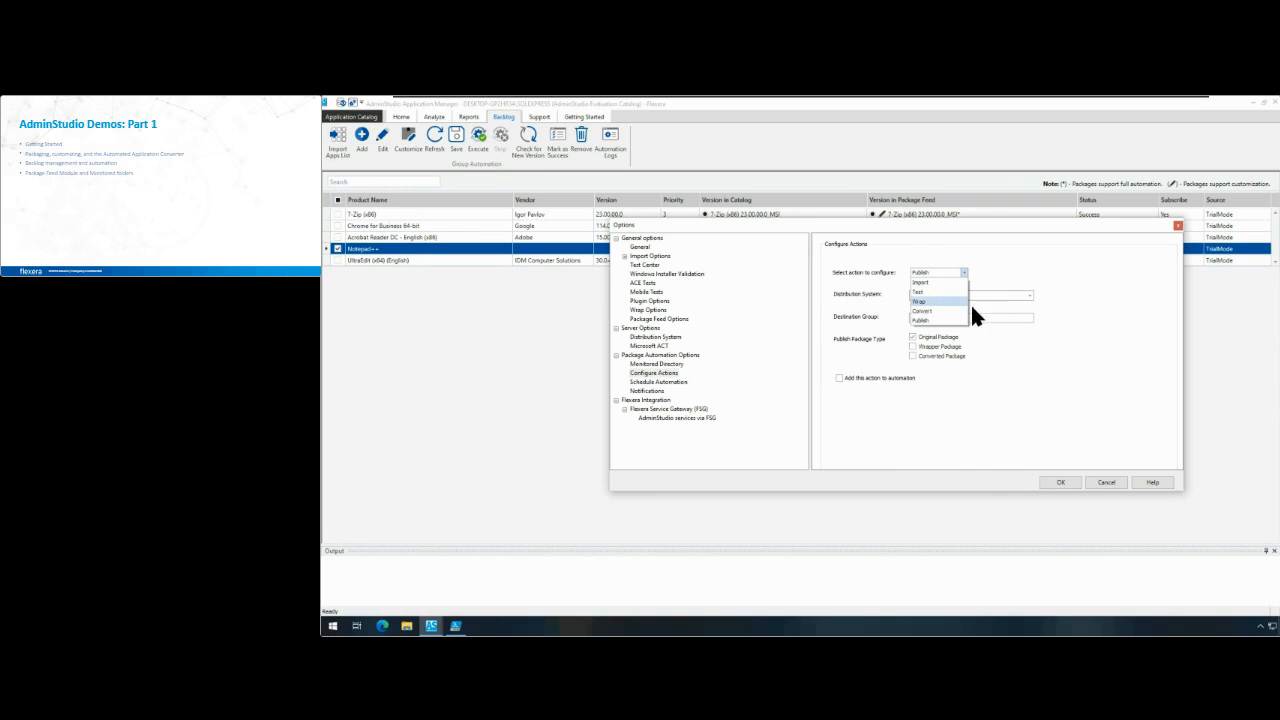
click(953, 319)
click(982, 294)
click(977, 305)
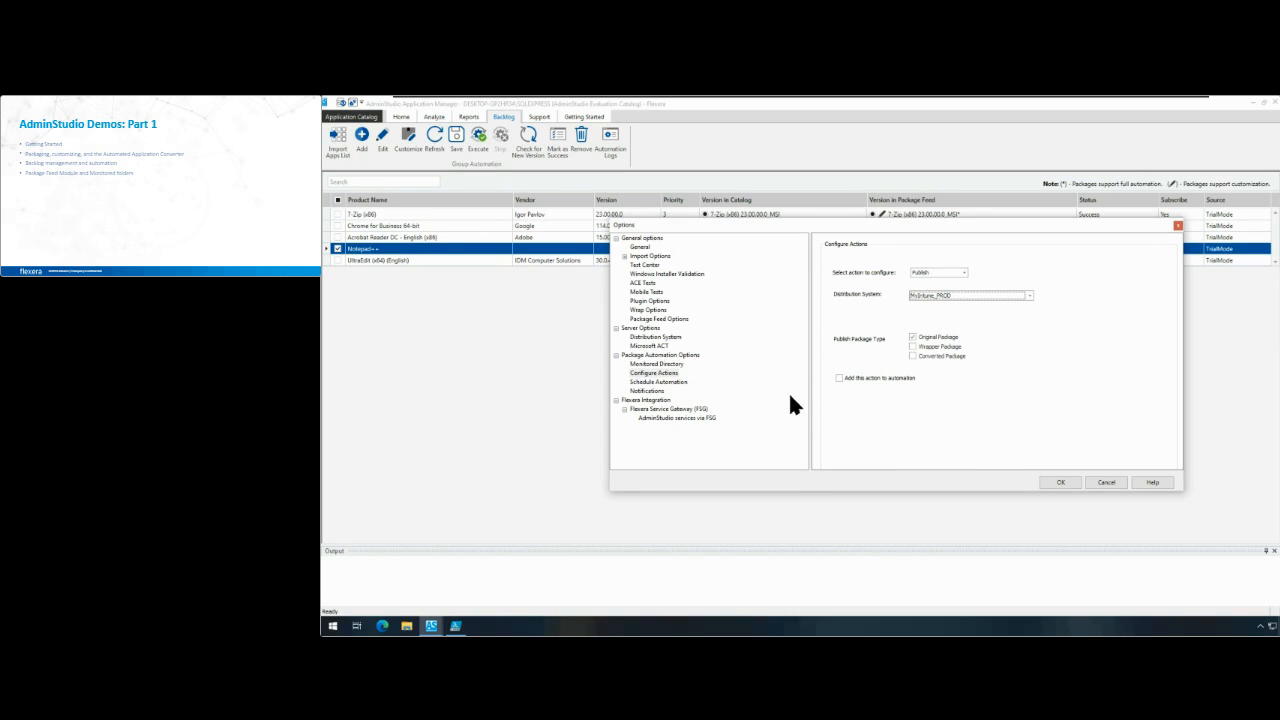
drag(787, 404, 788, 401)
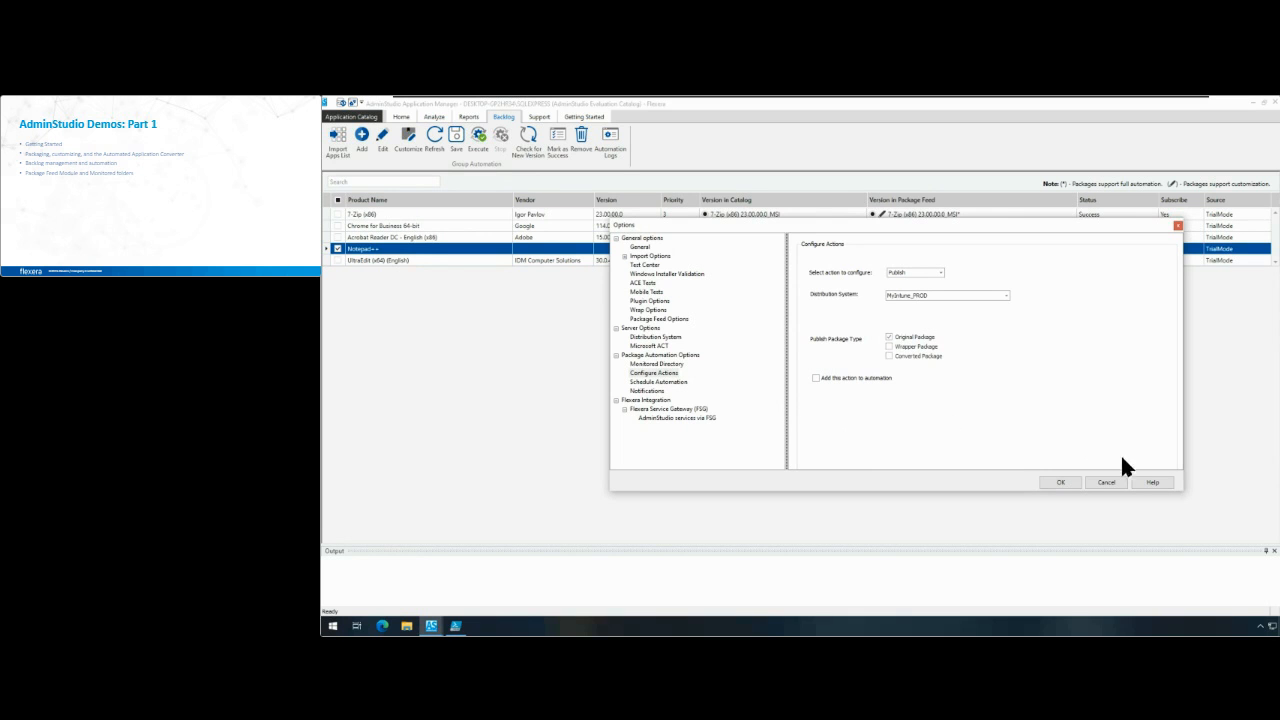
click(1106, 482)
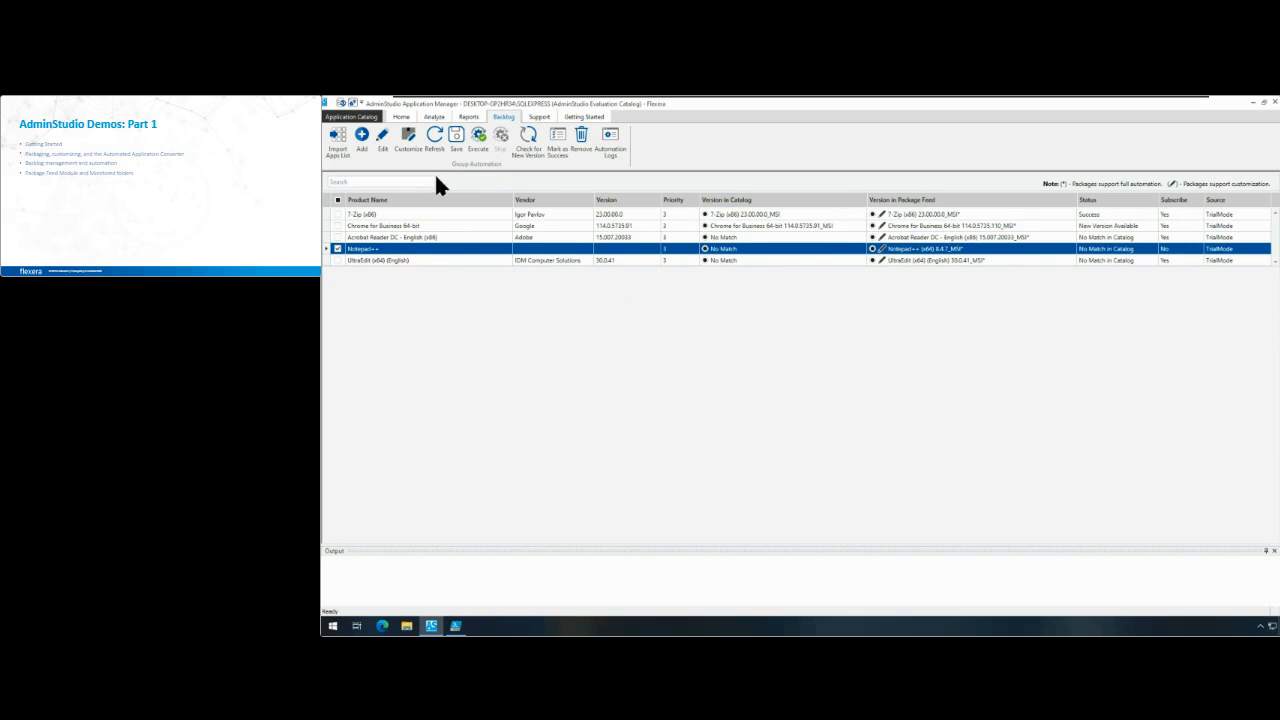
Step: Look up the PowerShell wrapper's template directory in the Wrap Options and open the PowerShellTemplate folder in File Explorer
click(400, 115)
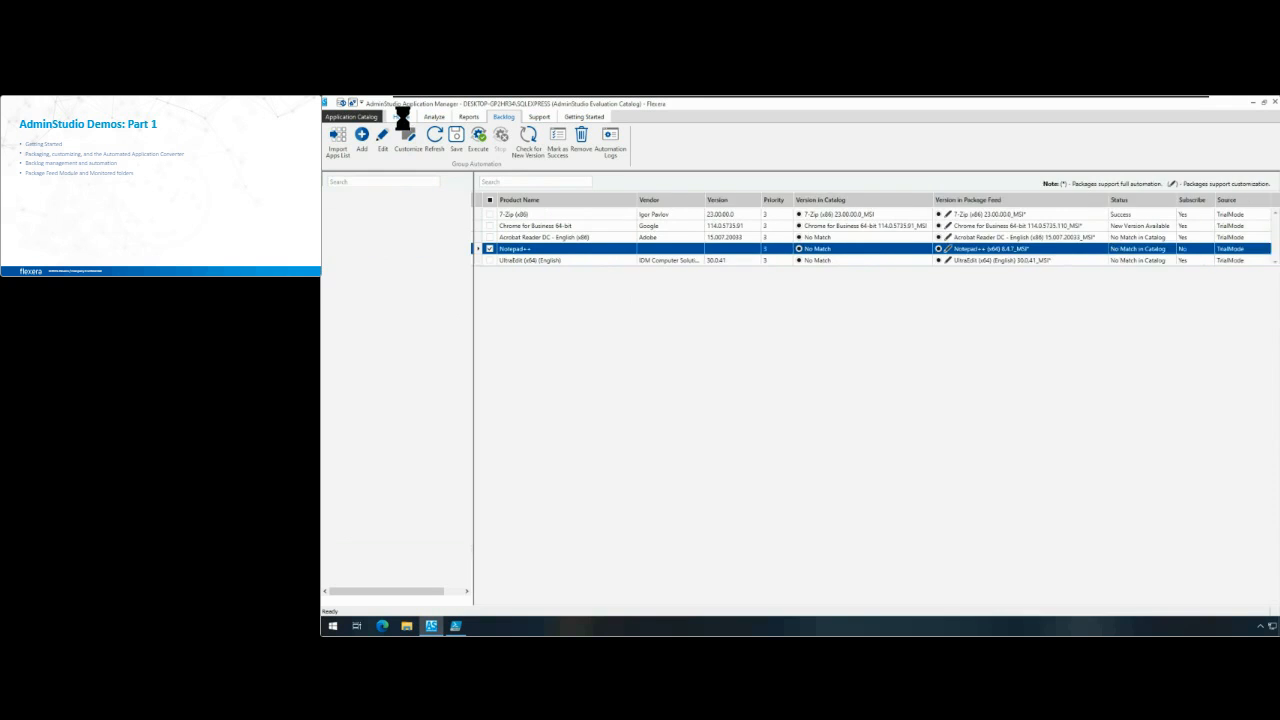
click(368, 118)
click(359, 234)
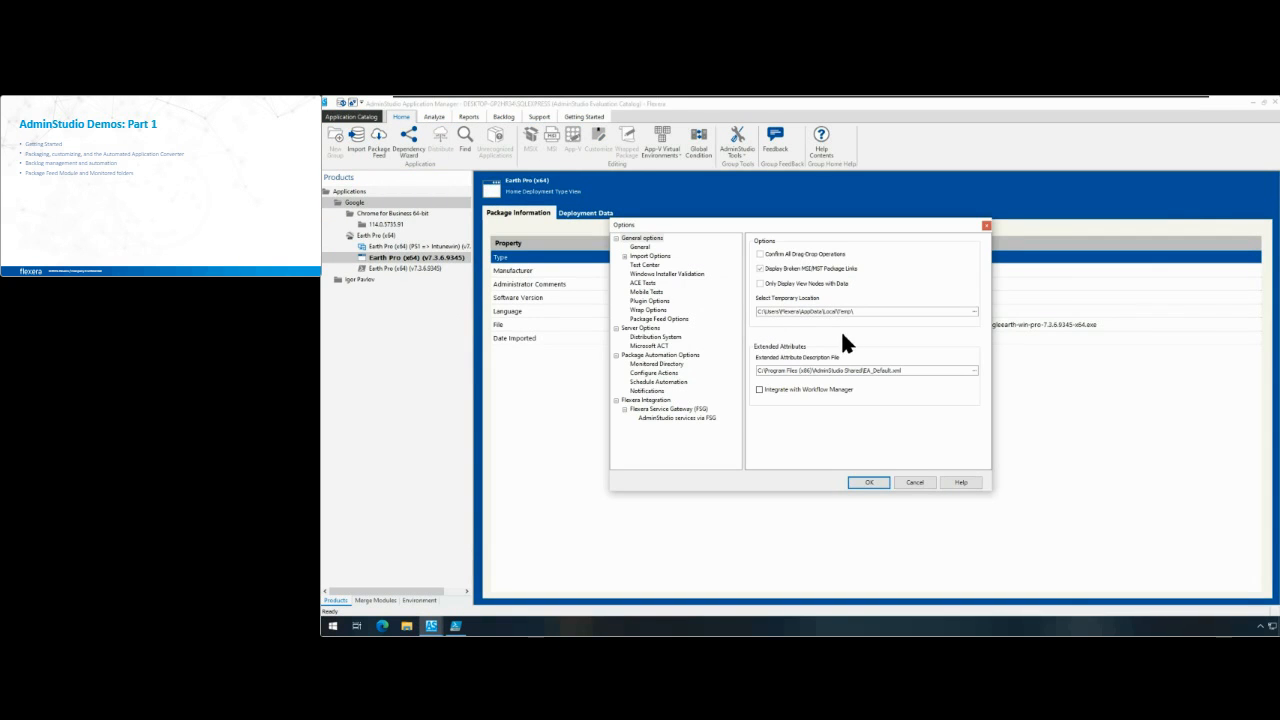
click(657, 309)
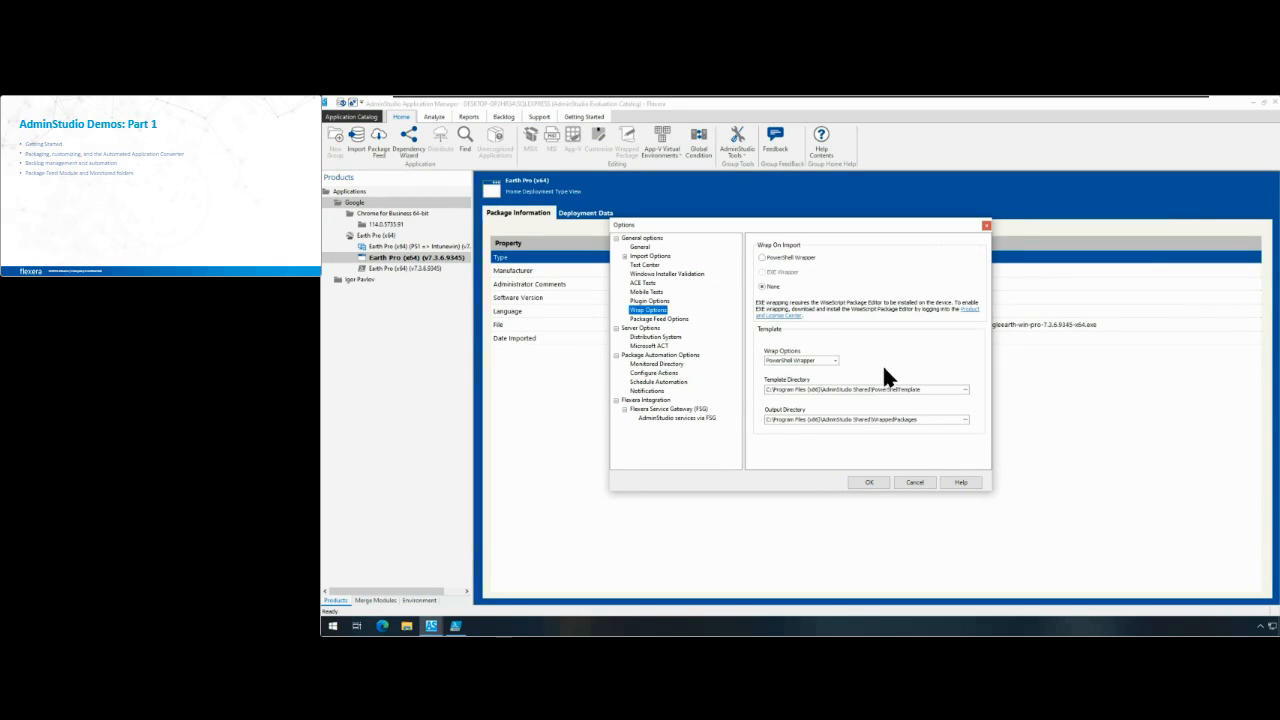
drag(933, 390, 748, 391)
key(ctrl+c)
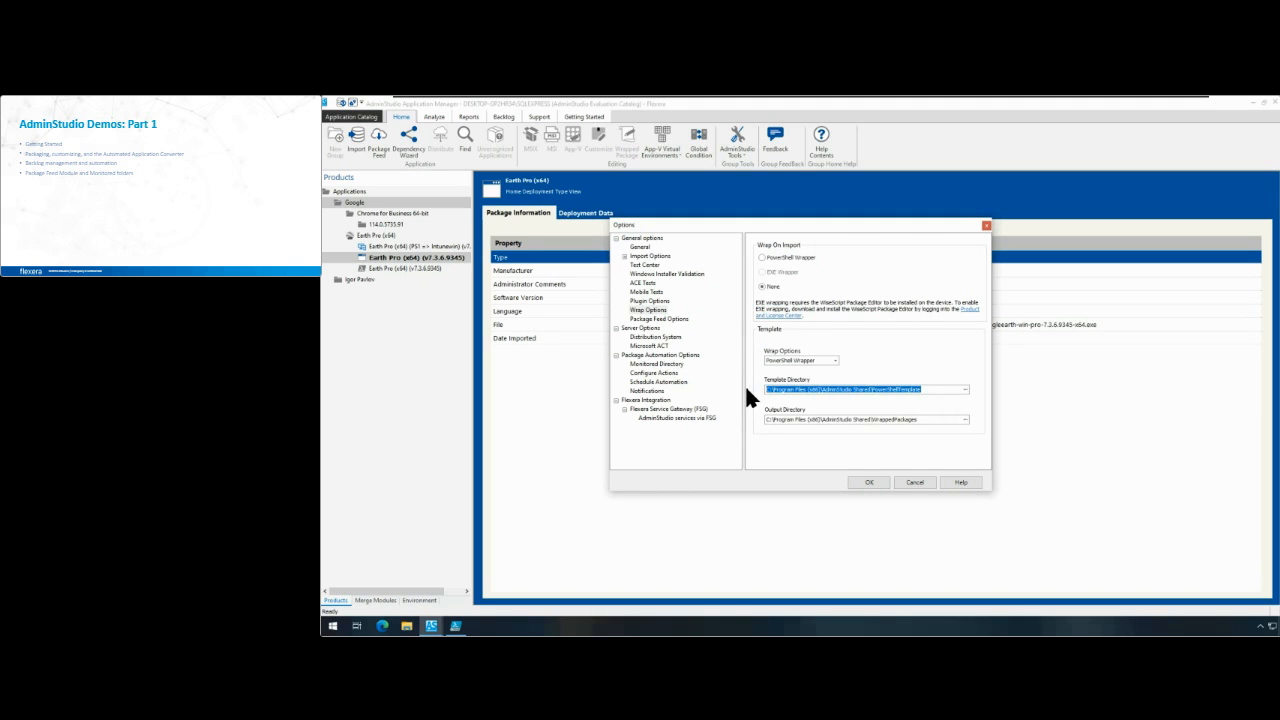
key(super+r)
key(ctrl+v)
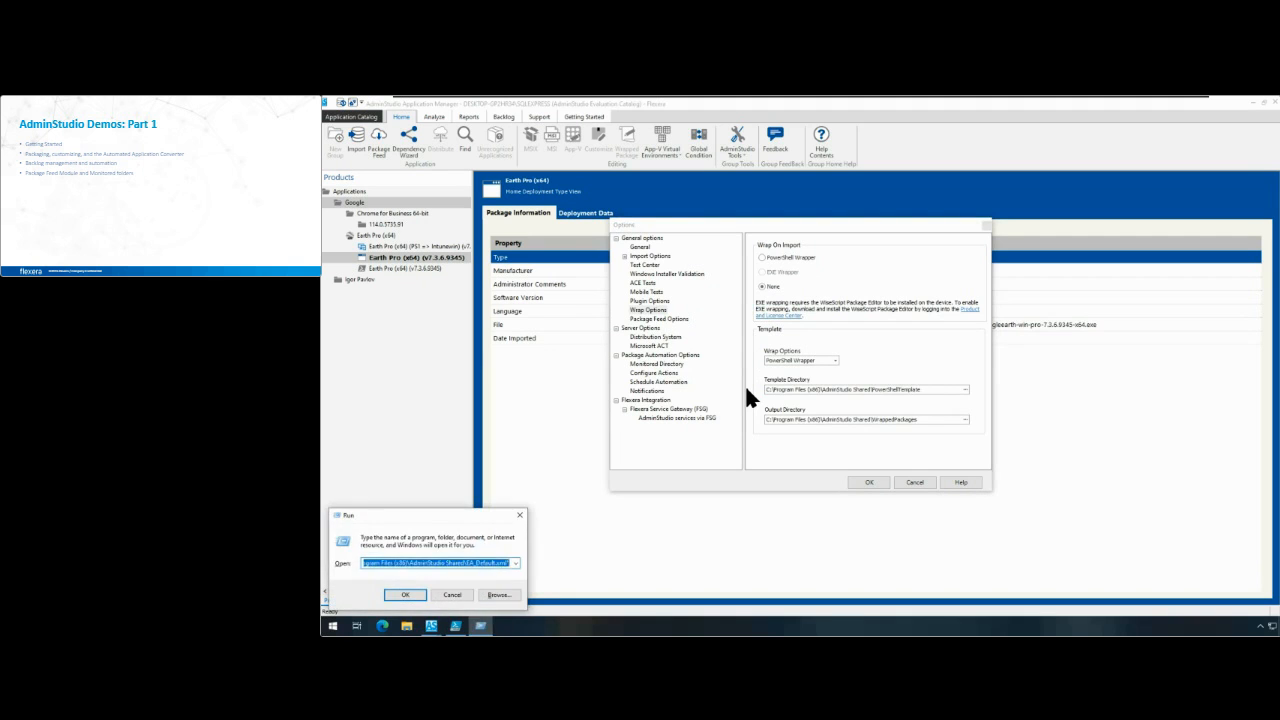
key(Return)
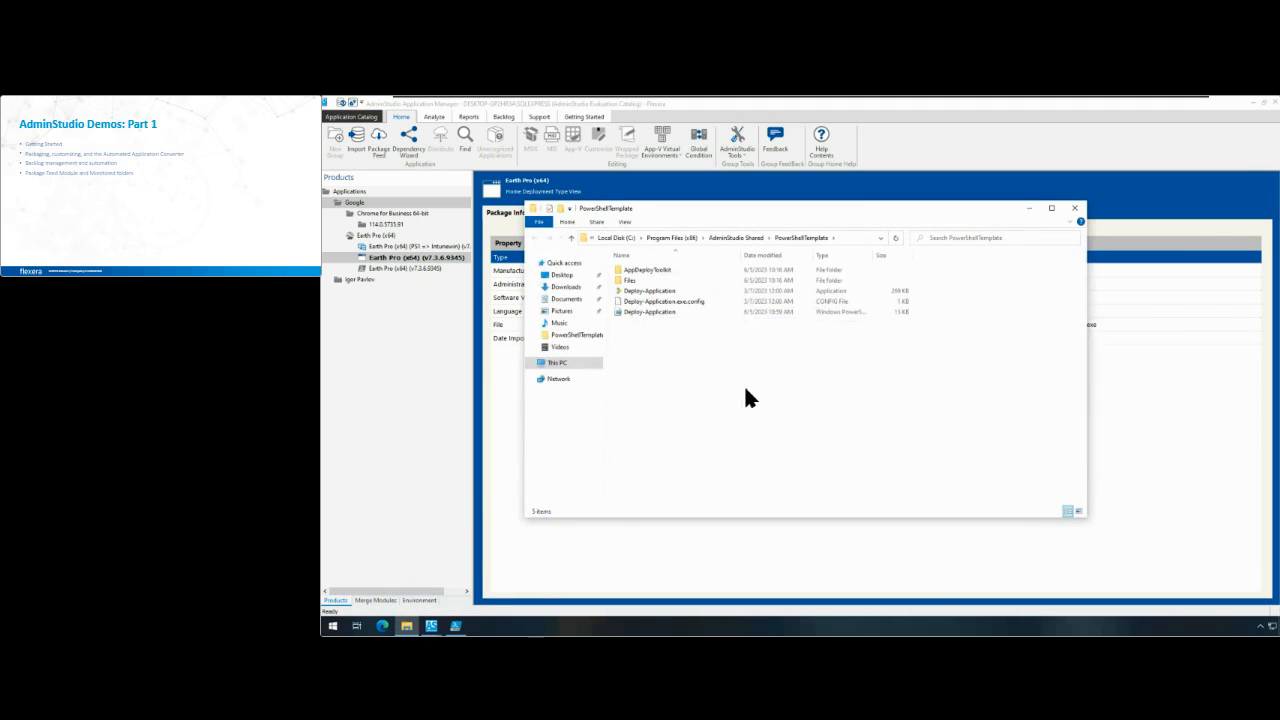
Step: Open the template's Deploy-Application script in PowerShell ISE and examine the application variables, including the license count and unique ID lines
right_click(642, 310)
click(664, 342)
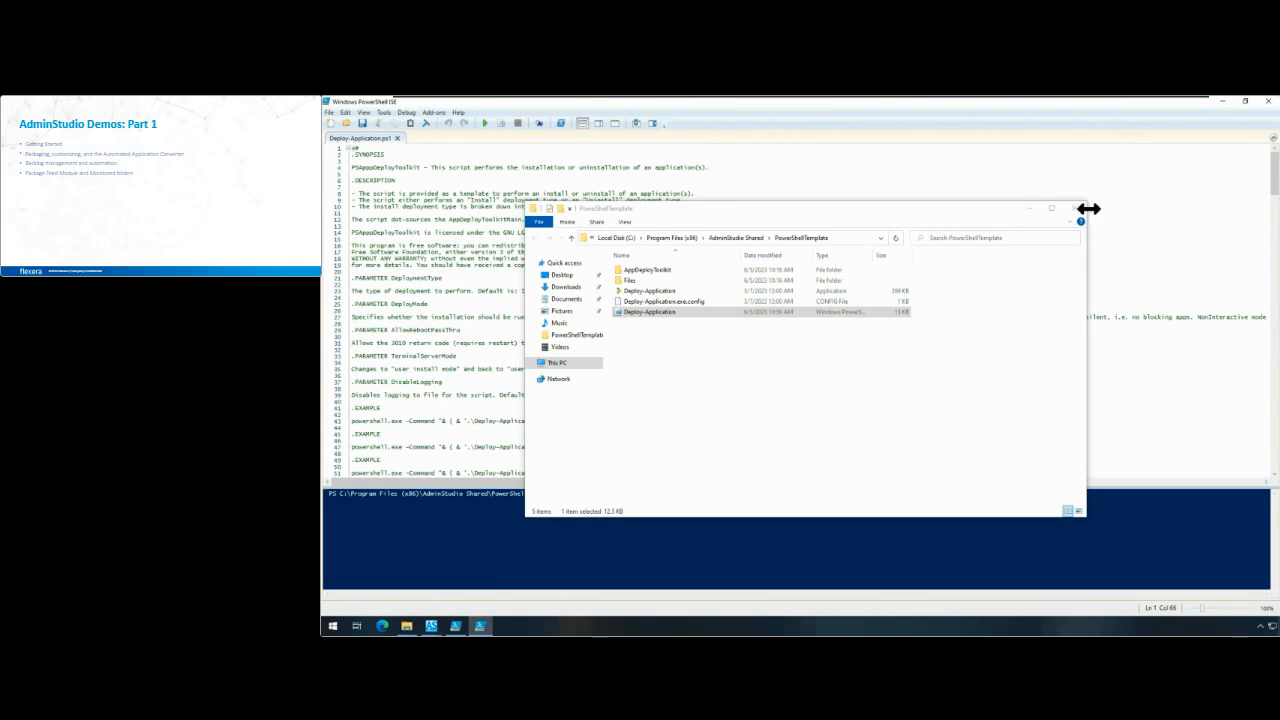
click(1032, 208)
scroll(1077, 303, down, 20)
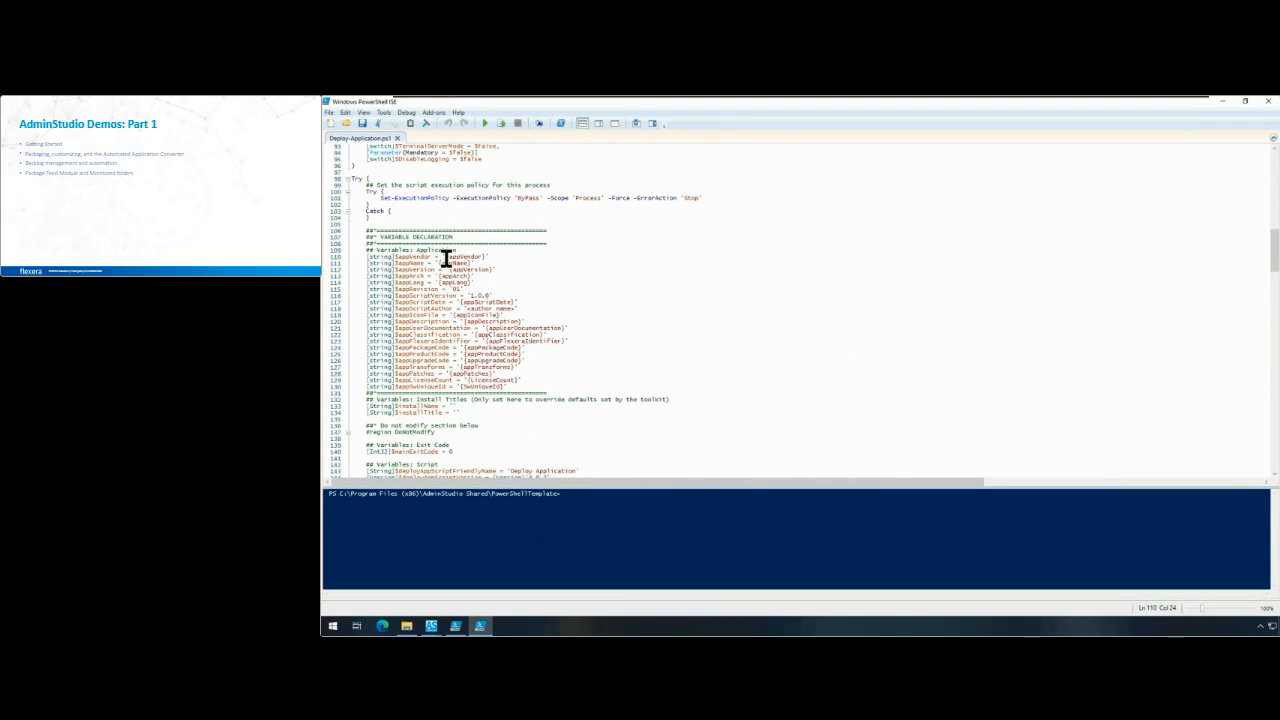
click(485, 250)
click(511, 389)
click(523, 380)
drag(366, 380, 518, 386)
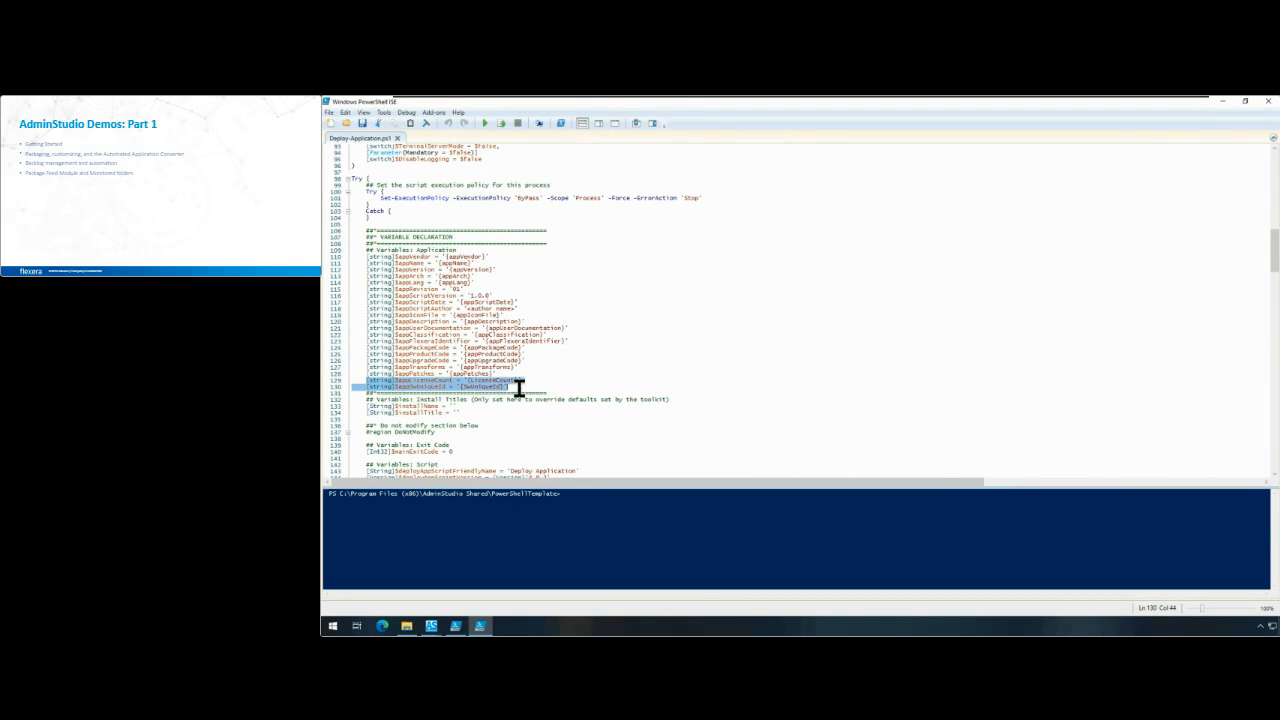
Step: Check the LicenseCount placeholder in the wrapped Earth Pro script, and close the AdminStudio options without saving
click(455, 626)
drag(521, 240, 463, 241)
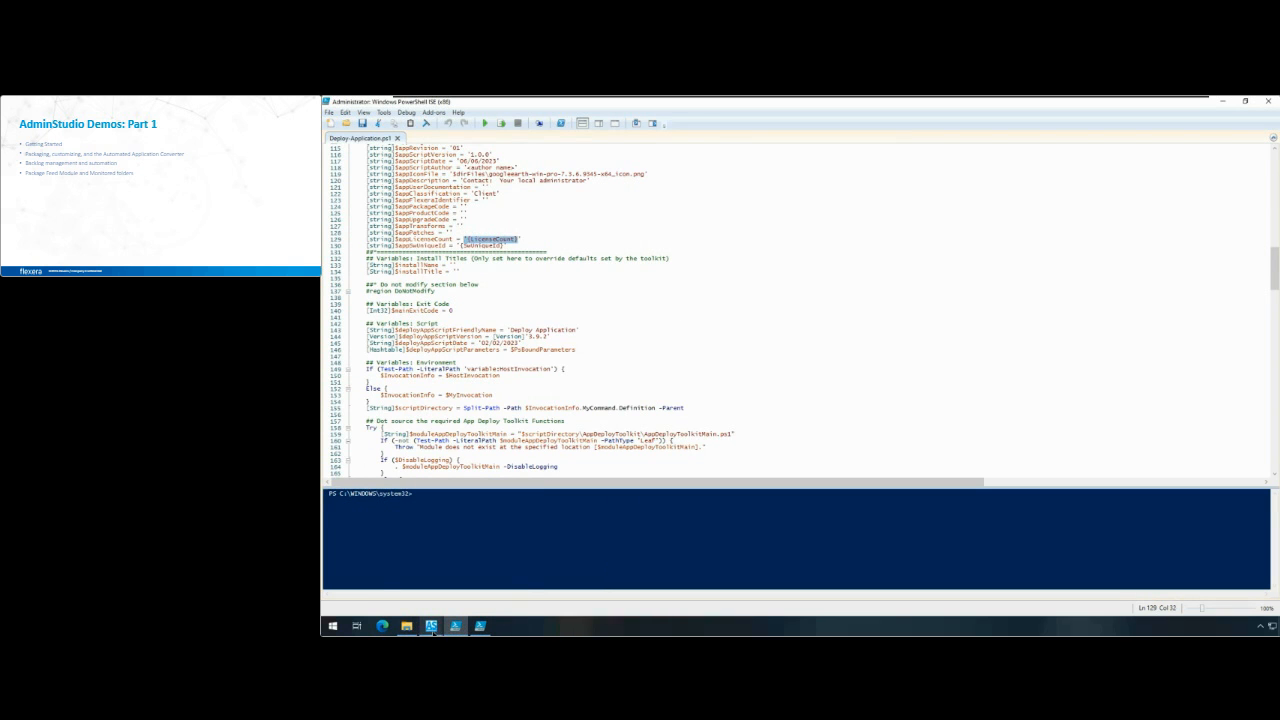
click(431, 626)
click(421, 584)
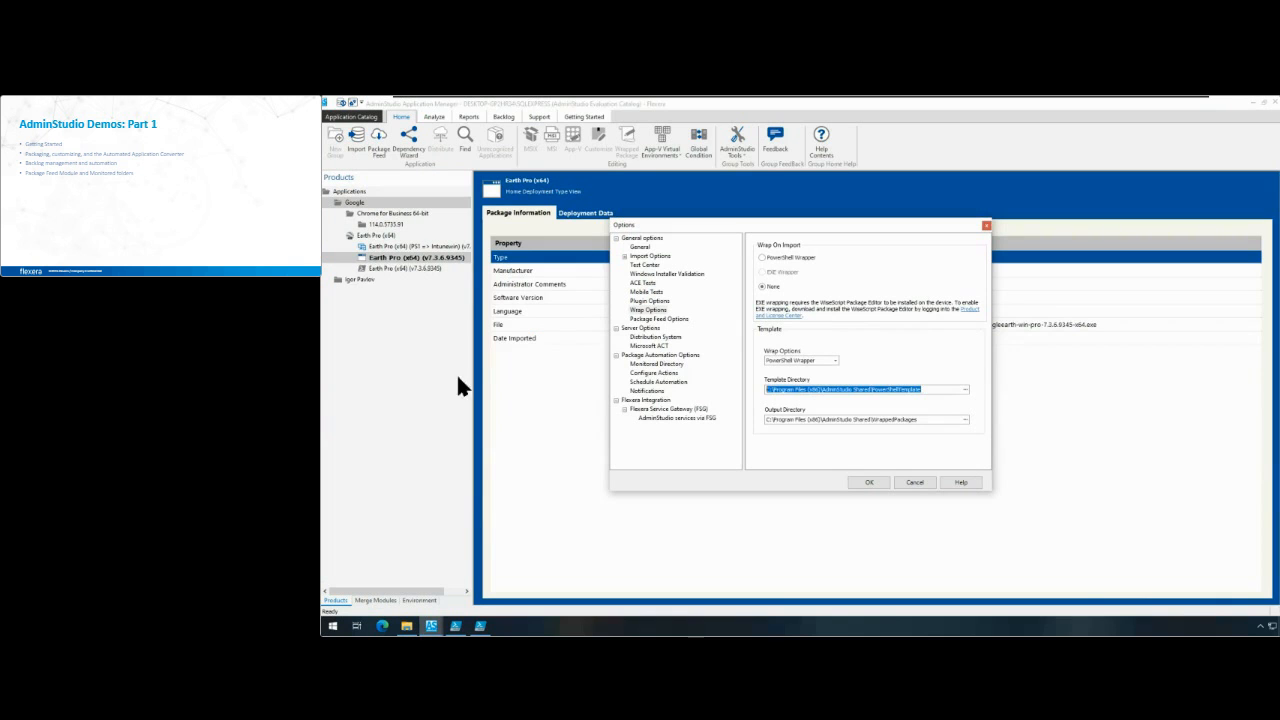
click(914, 482)
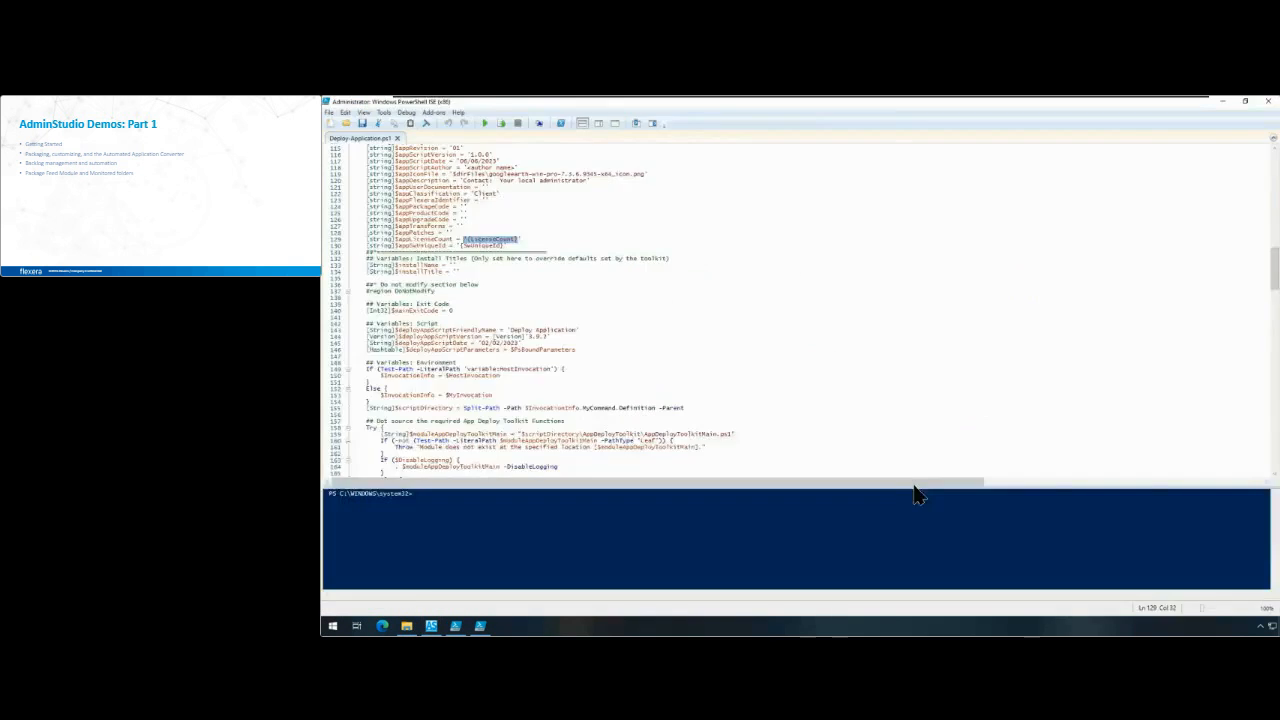
Step: Try setting the License Count extended attribute of Earth Pro (x64) to 3, comparing it with the LicenseCount placeholder in the wrapped script
click(431, 626)
double_click(398, 259)
click(400, 269)
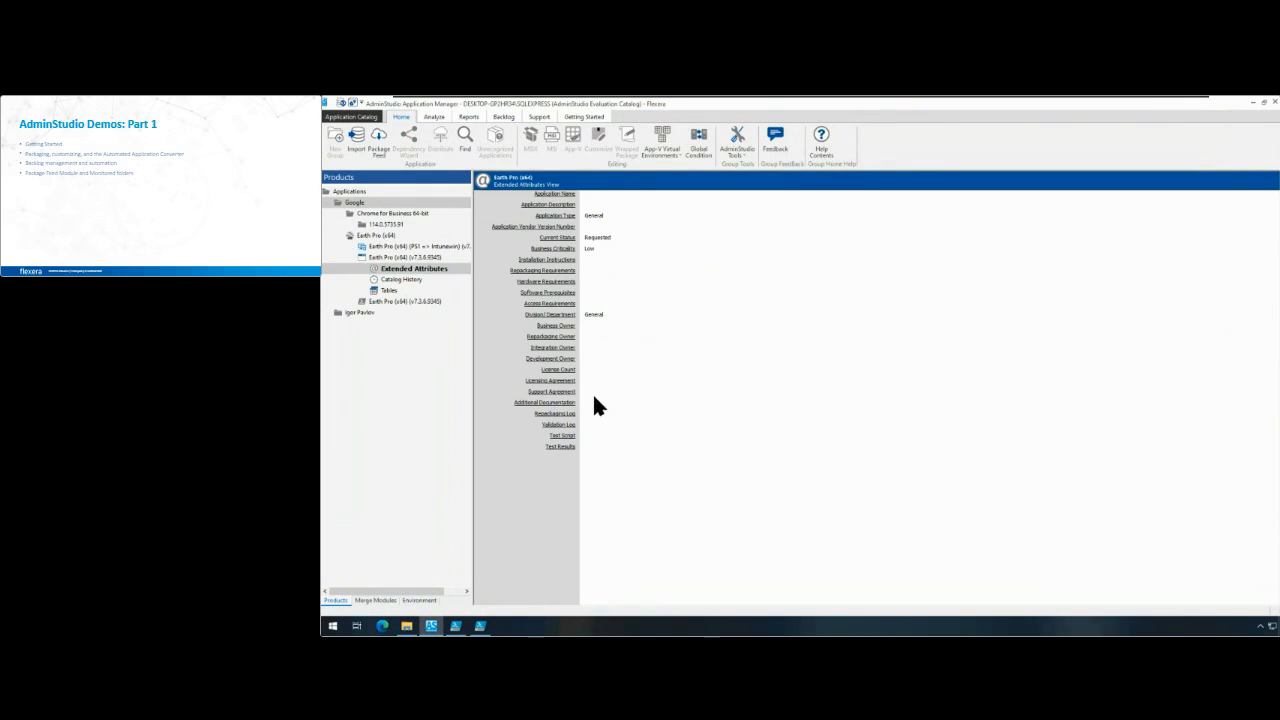
click(563, 369)
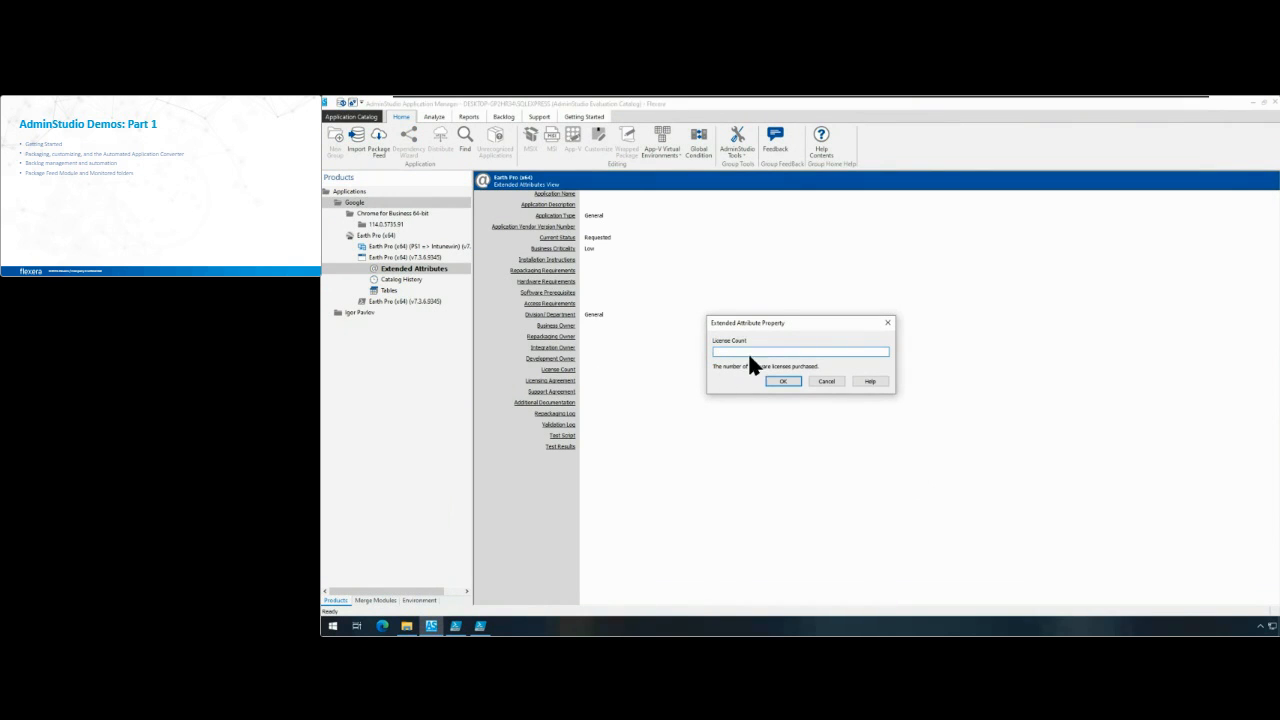
text(3)
click(455, 626)
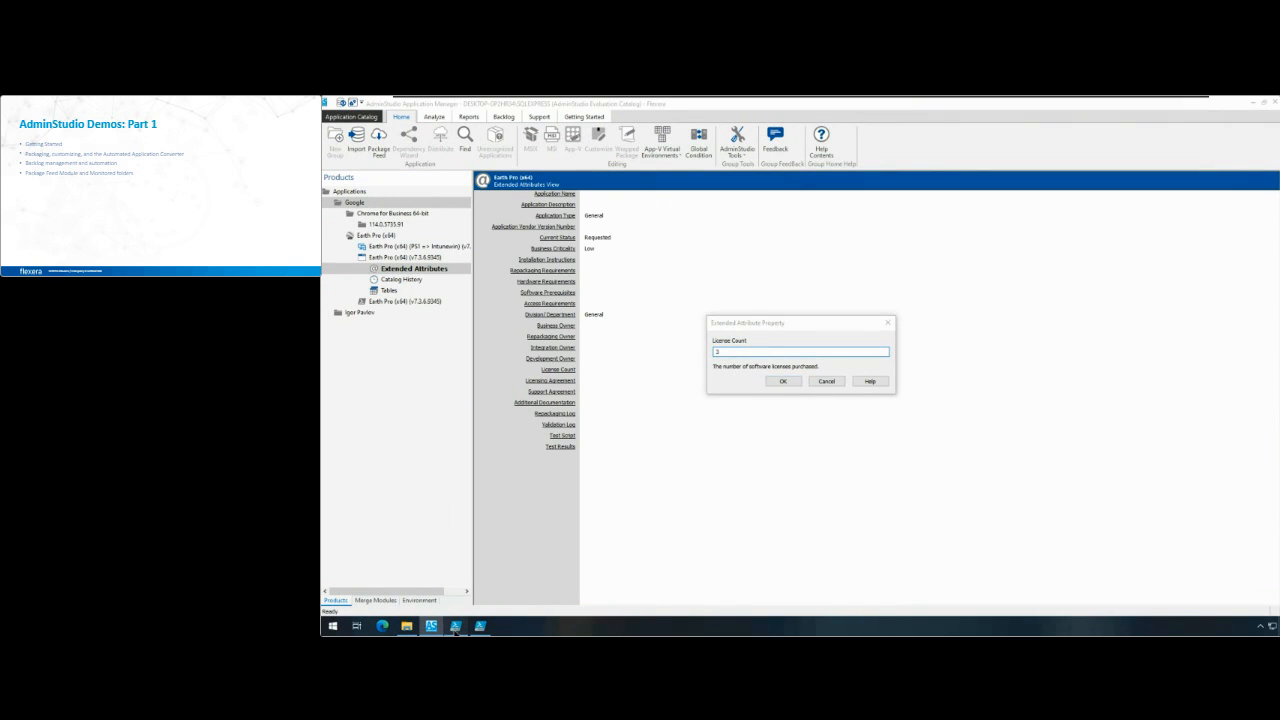
drag(466, 240, 514, 238)
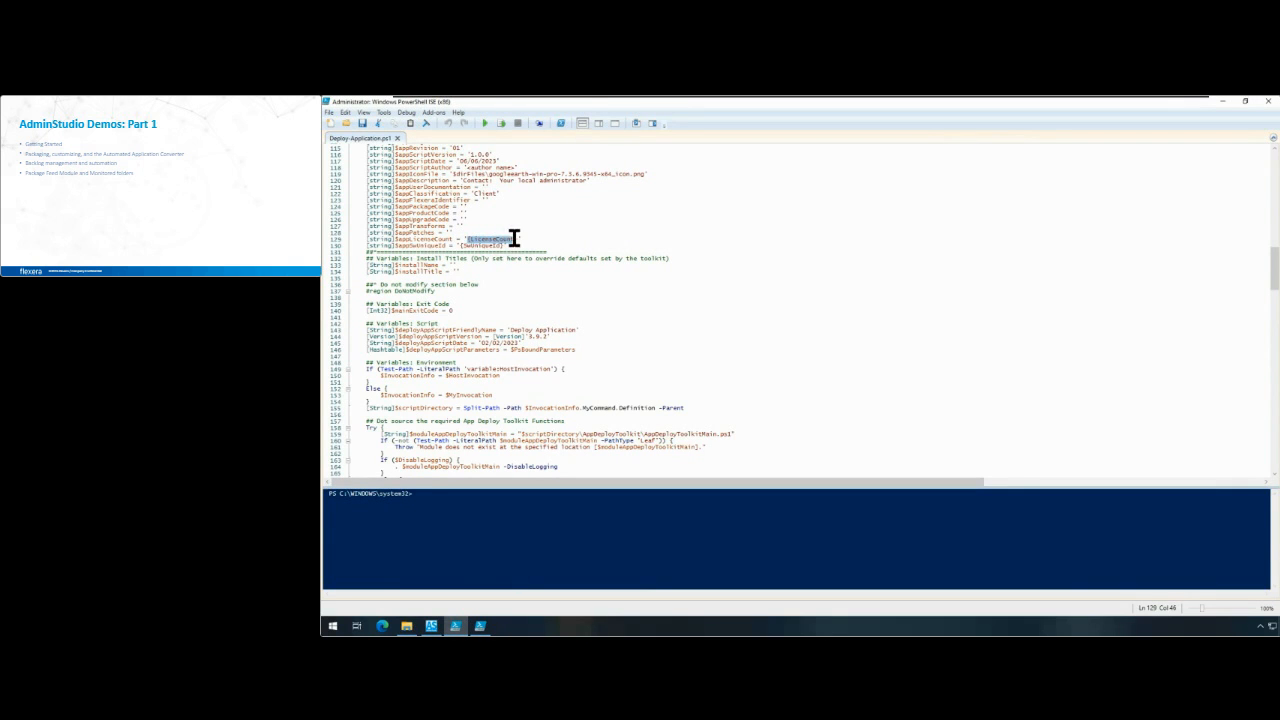
click(516, 240)
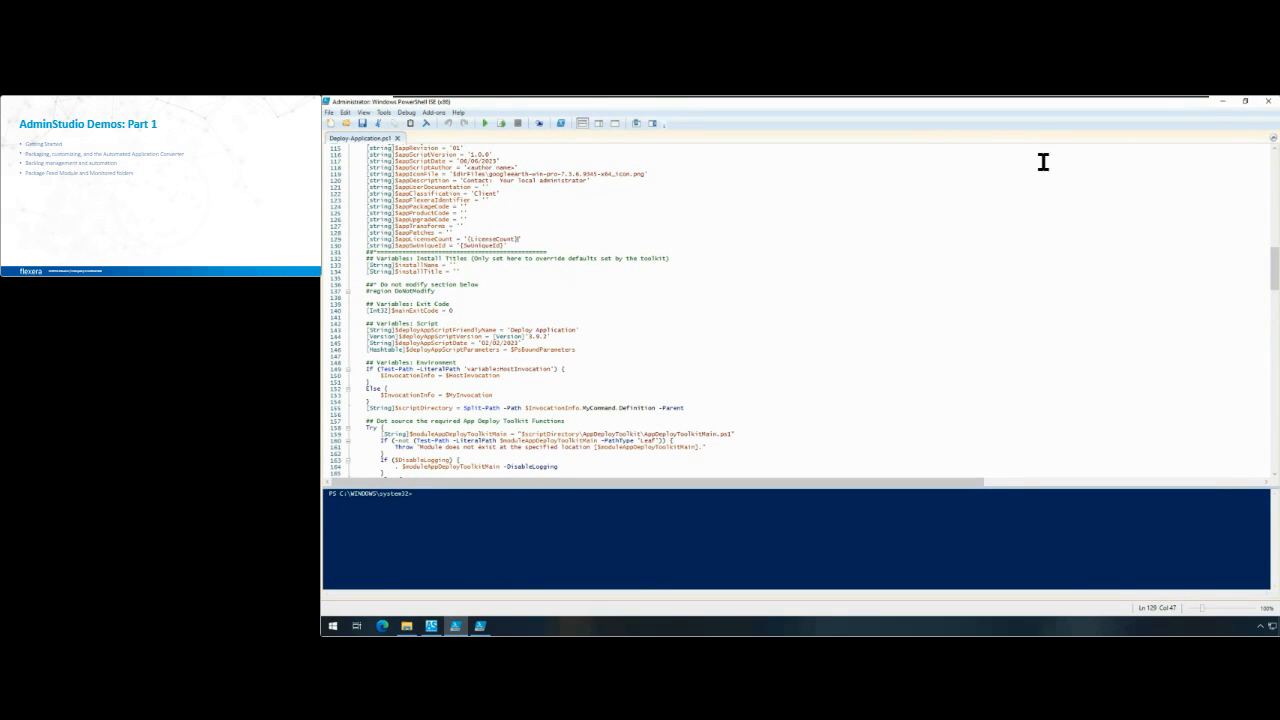
click(1221, 102)
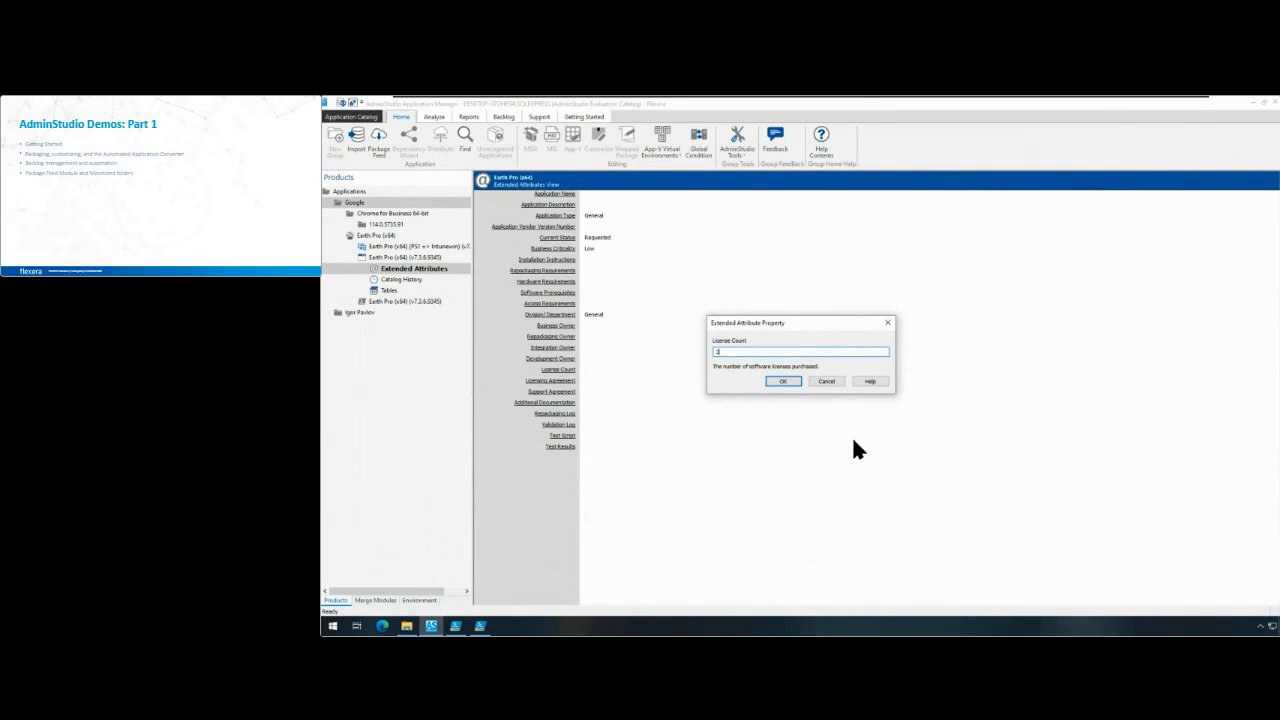
click(833, 382)
Step: Examine the wrapped Earth Pro Deploy-Application script's variable declarations and its pre-installation, installation, post-installation and uninstallation sections
click(456, 626)
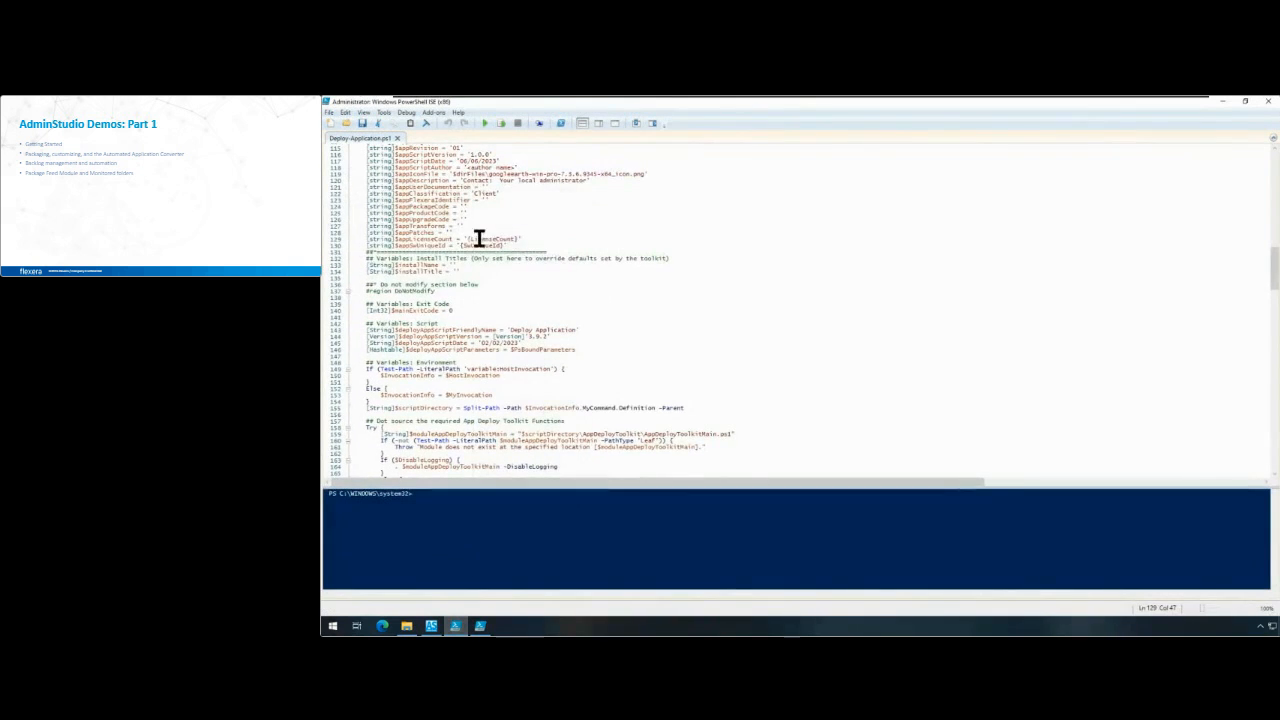
scroll(486, 243, up, 3)
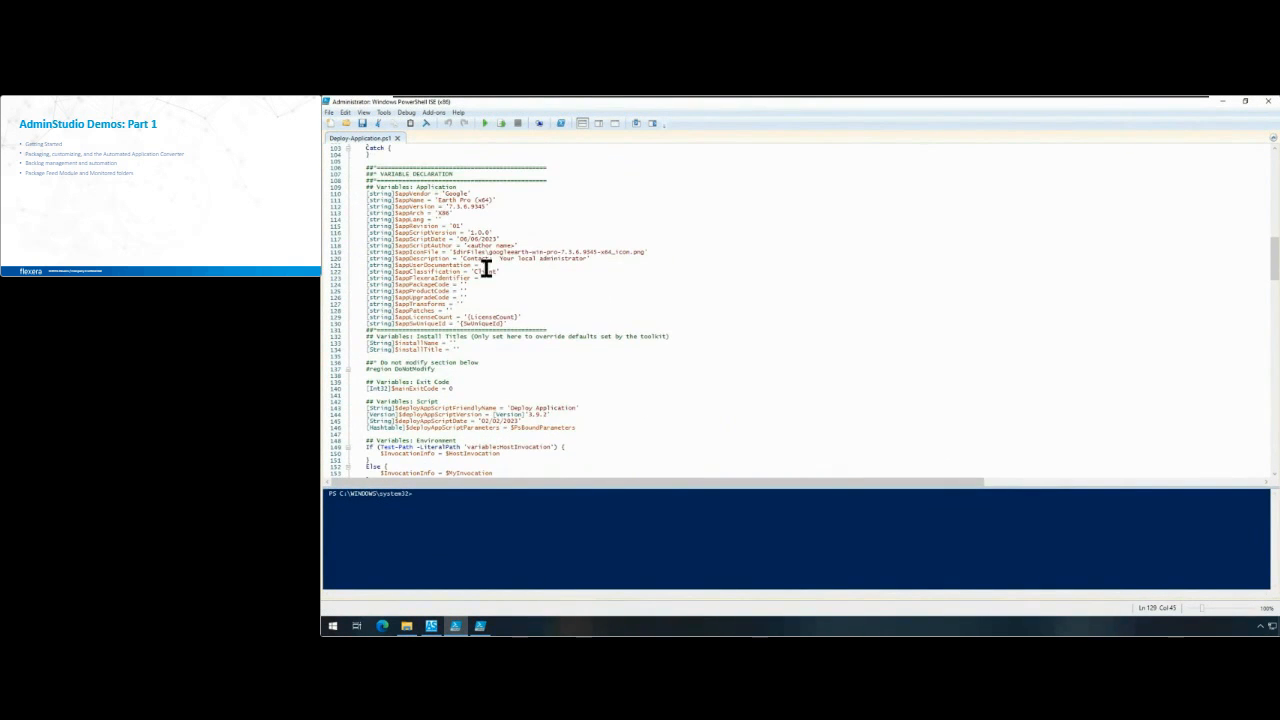
scroll(486, 277, down, 10)
scroll(490, 327, down, 9)
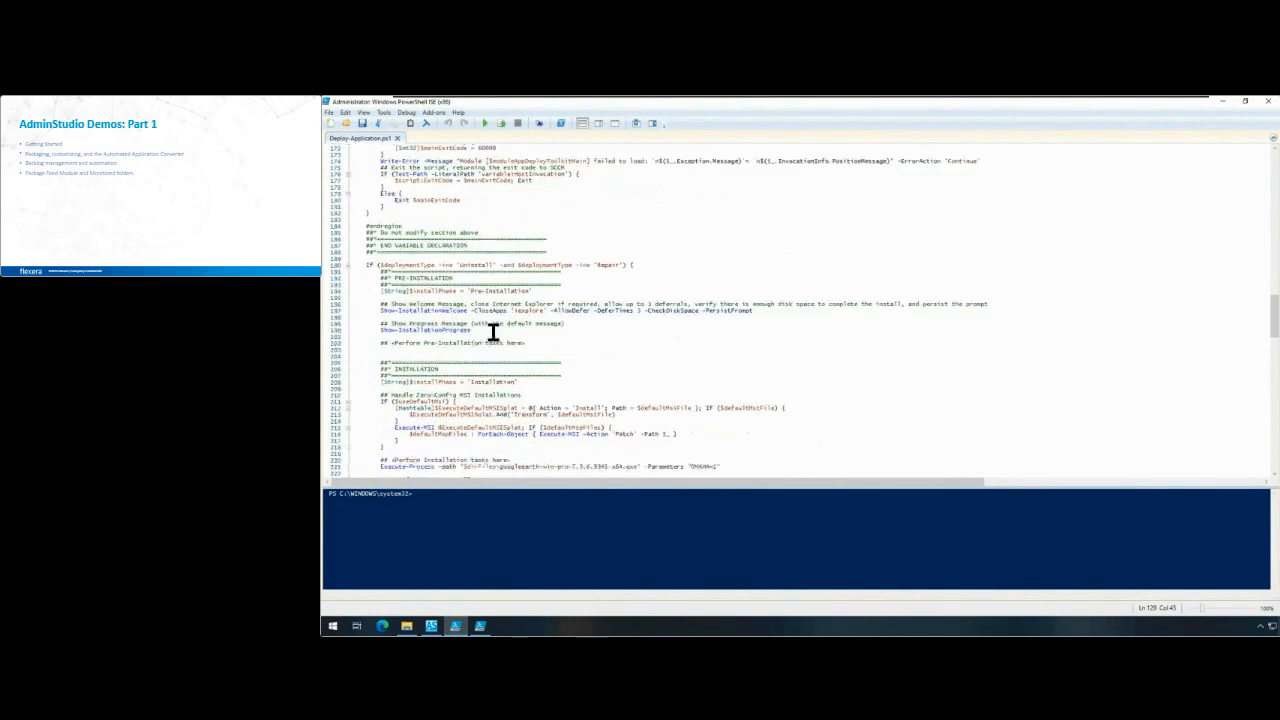
scroll(485, 329, up, 1)
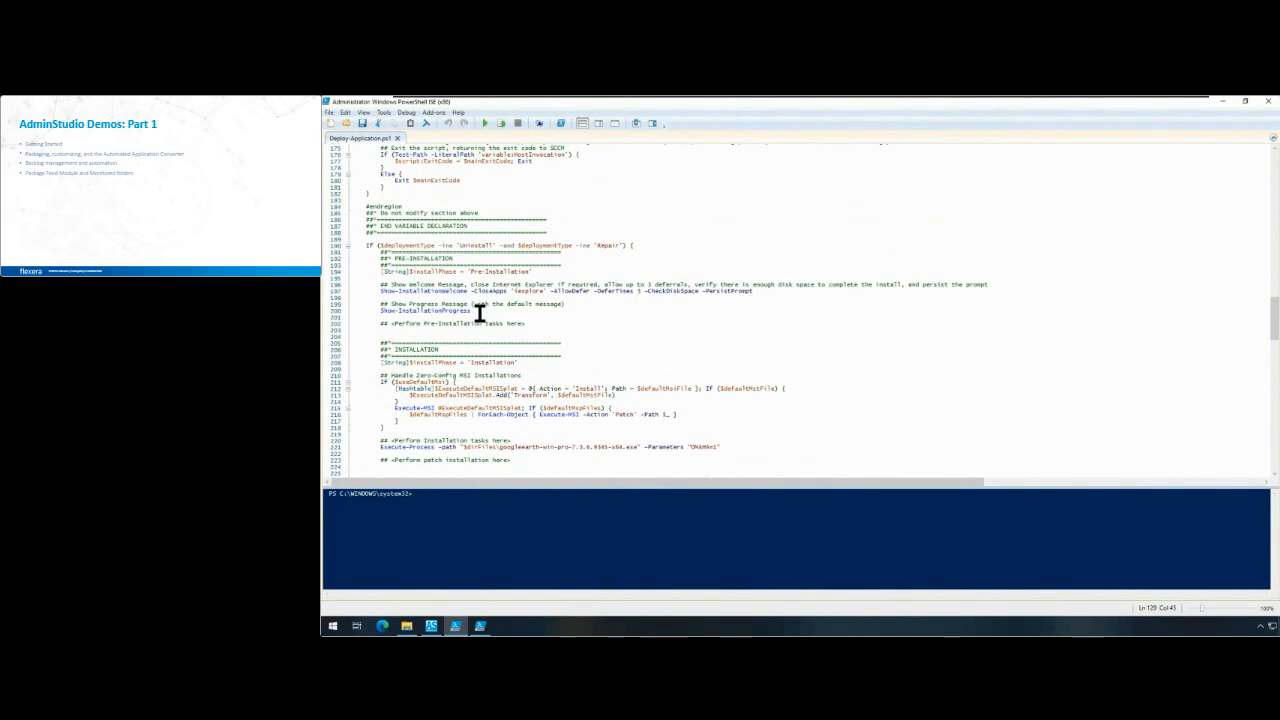
click(453, 258)
click(459, 348)
scroll(472, 360, down, 7)
scroll(510, 360, down, 6)
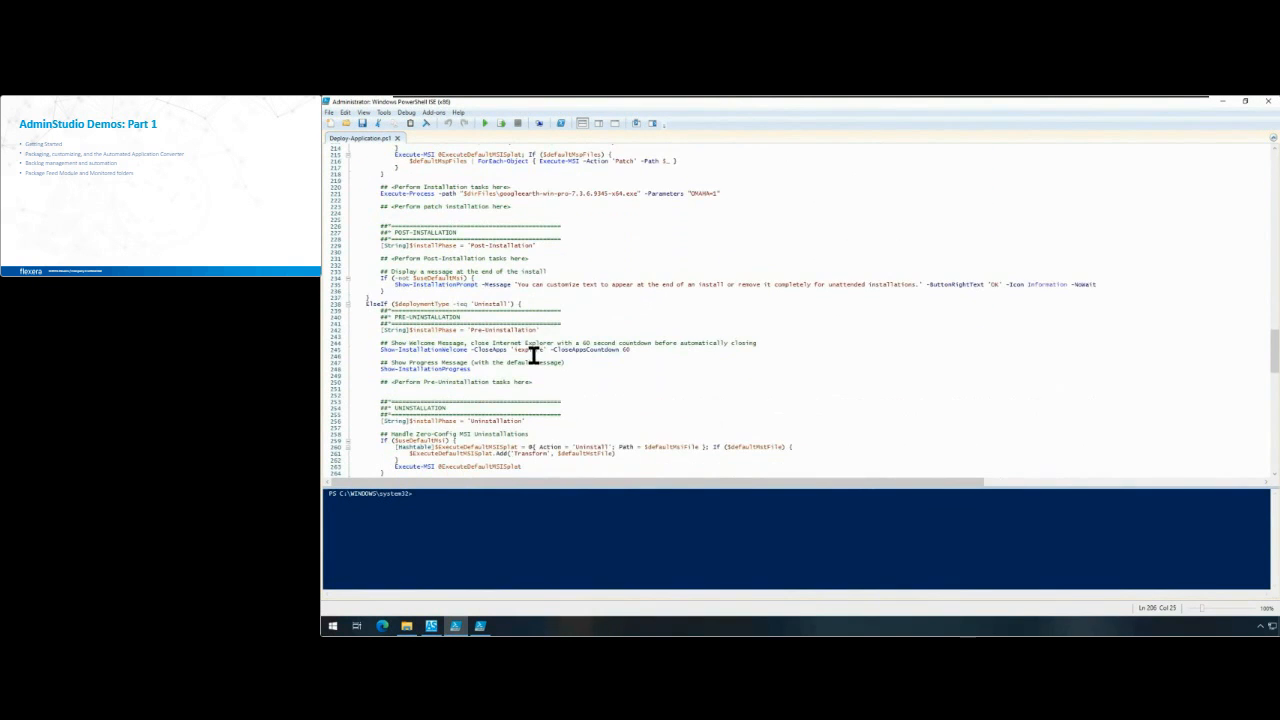
scroll(530, 357, down, 2)
scroll(529, 357, up, 5)
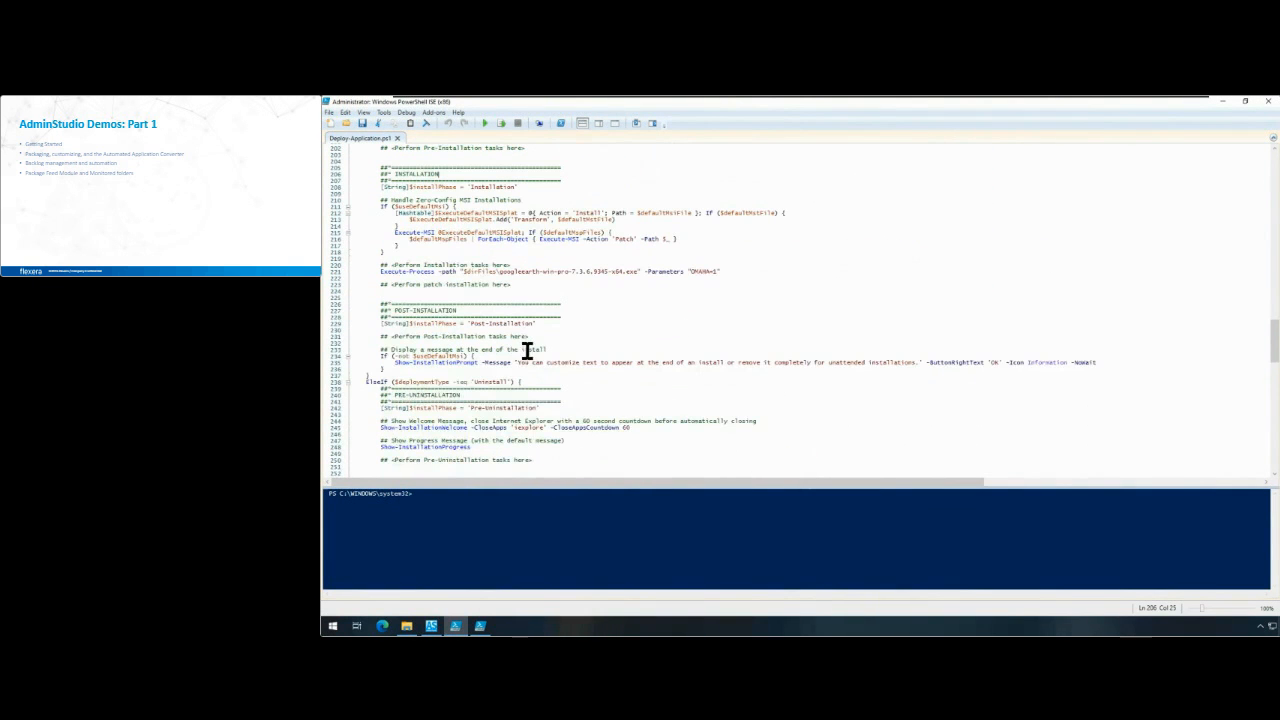
Step: Review the wrapped Earth Pro Deploy-Application script from its installation sections back up to the application variable declarations
scroll(525, 345, up, 4)
scroll(524, 345, up, 4)
scroll(522, 343, up, 4)
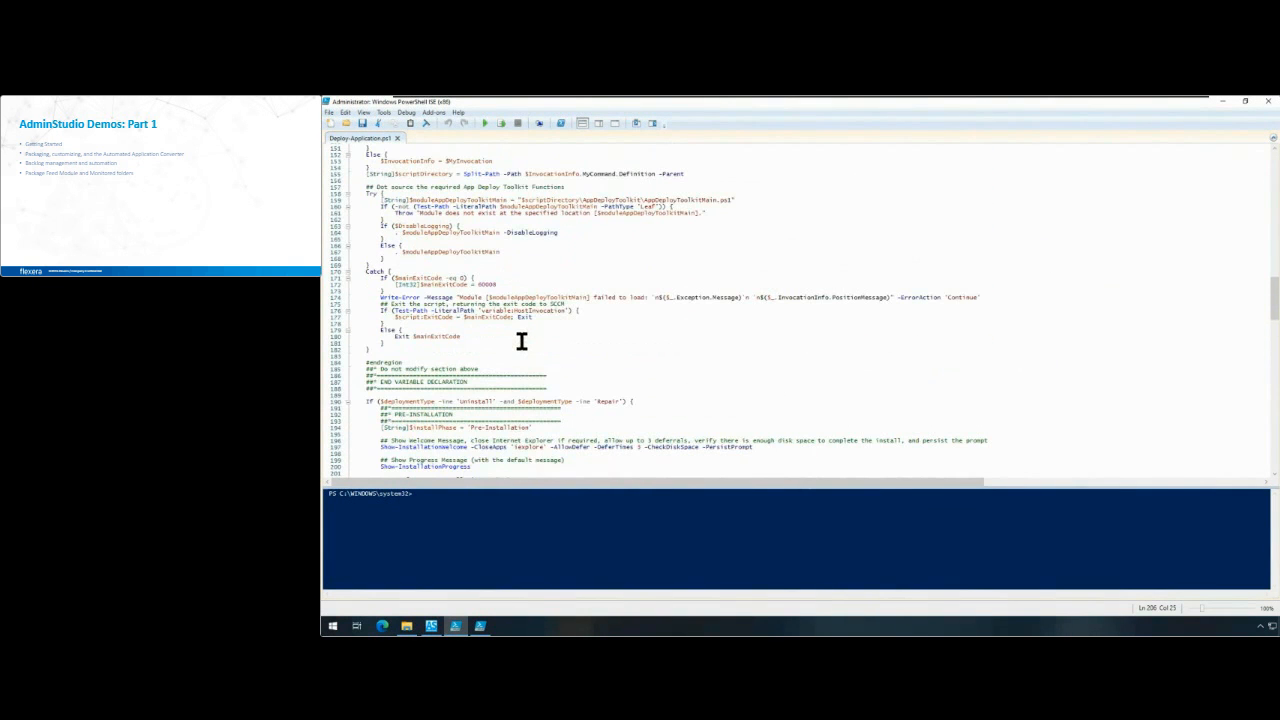
scroll(518, 340, up, 3)
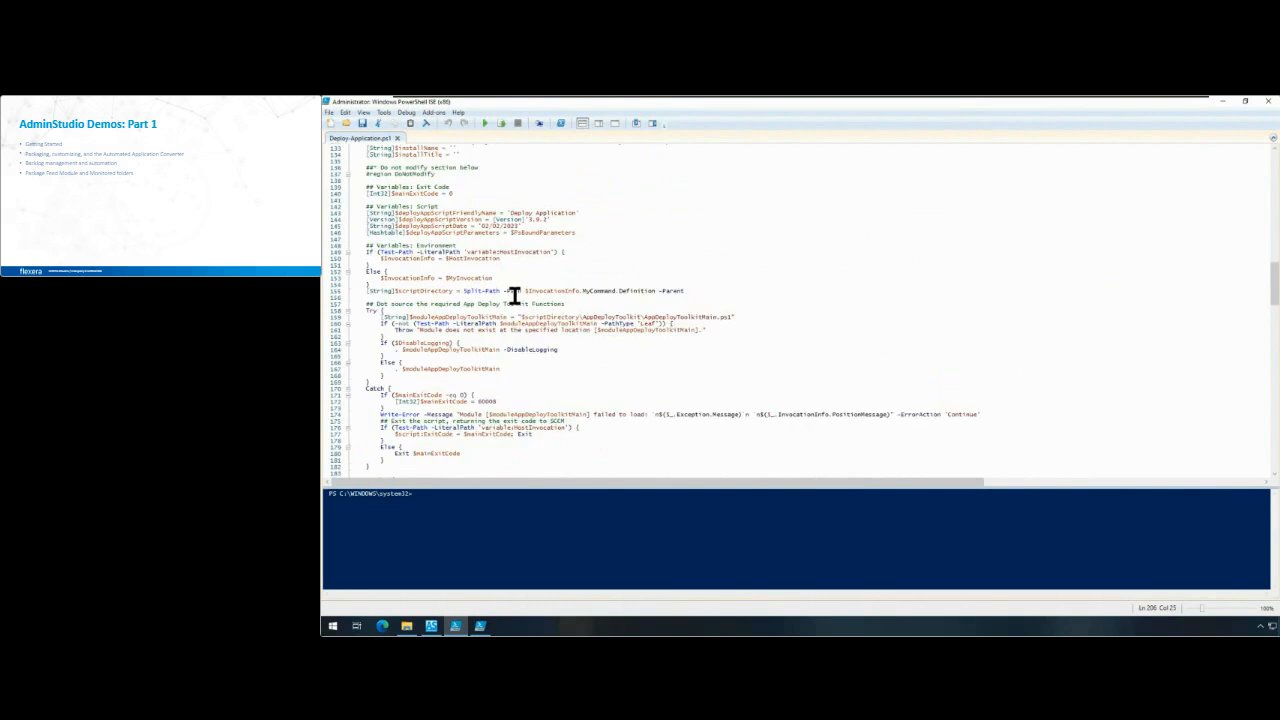
scroll(514, 294, up, 2)
scroll(513, 293, up, 3)
scroll(514, 293, up, 5)
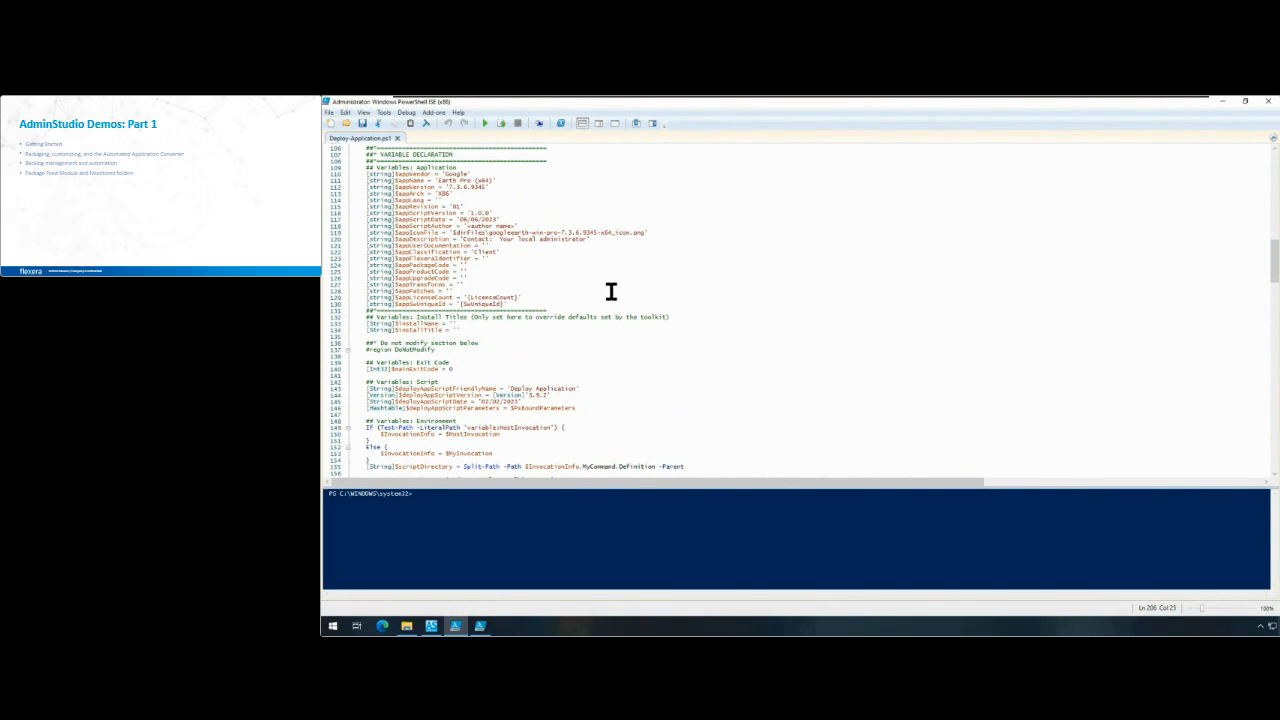
Step: Switch back to AdminStudio Application Manager and collapse the Earth Pro (x64) legacy installer's entries in the product tree
click(1224, 101)
click(402, 259)
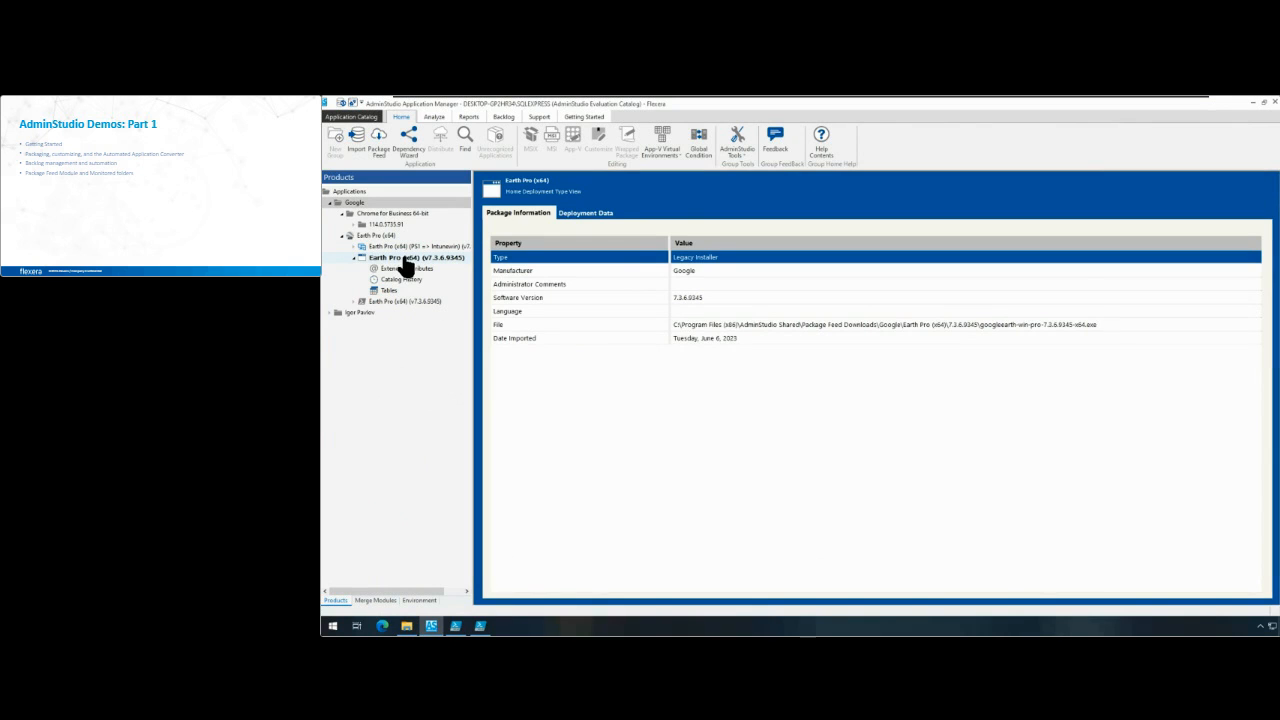
click(355, 259)
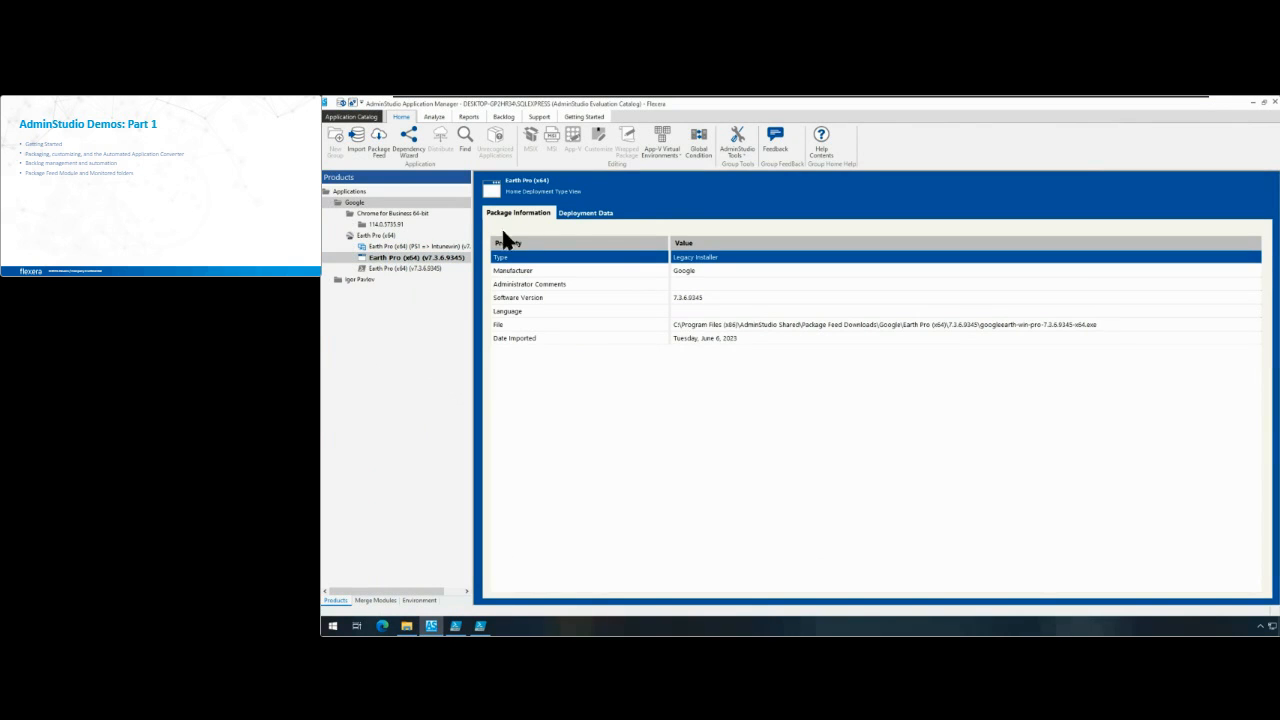
click(651, 204)
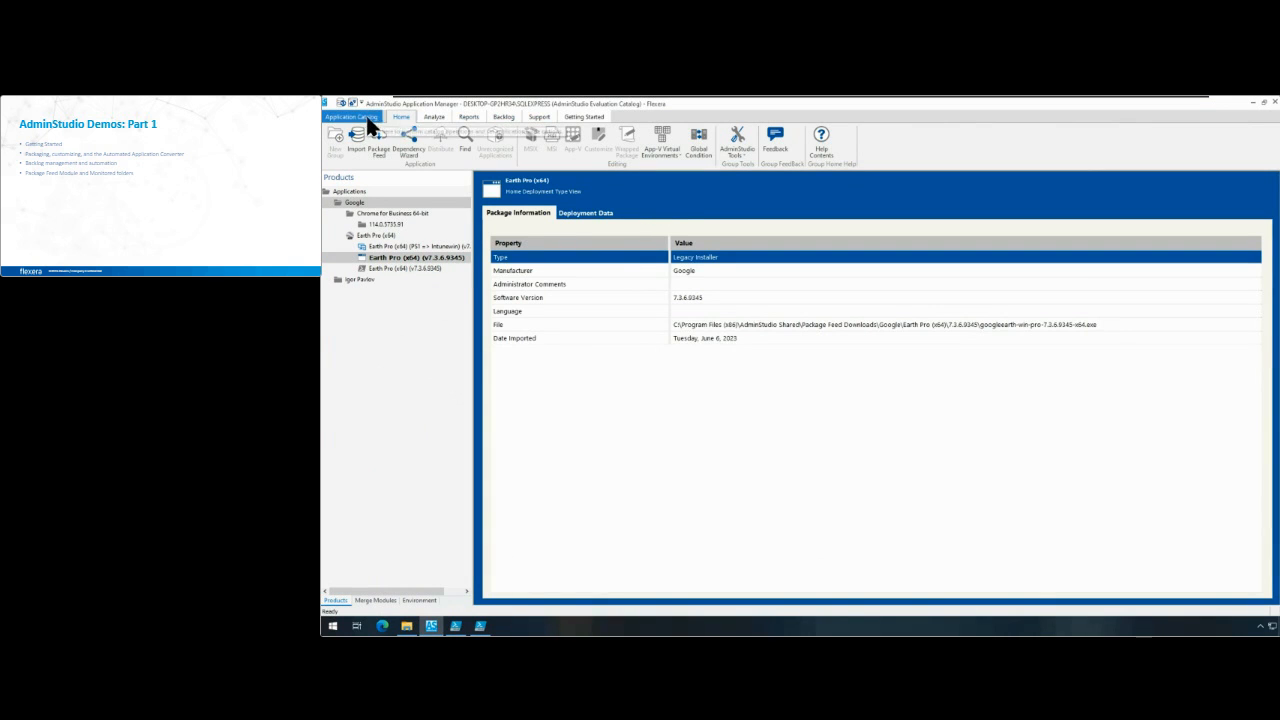
Step: Show the Backlog and open the Monitored Directory settings of the package automation options, widening the dialog
click(502, 117)
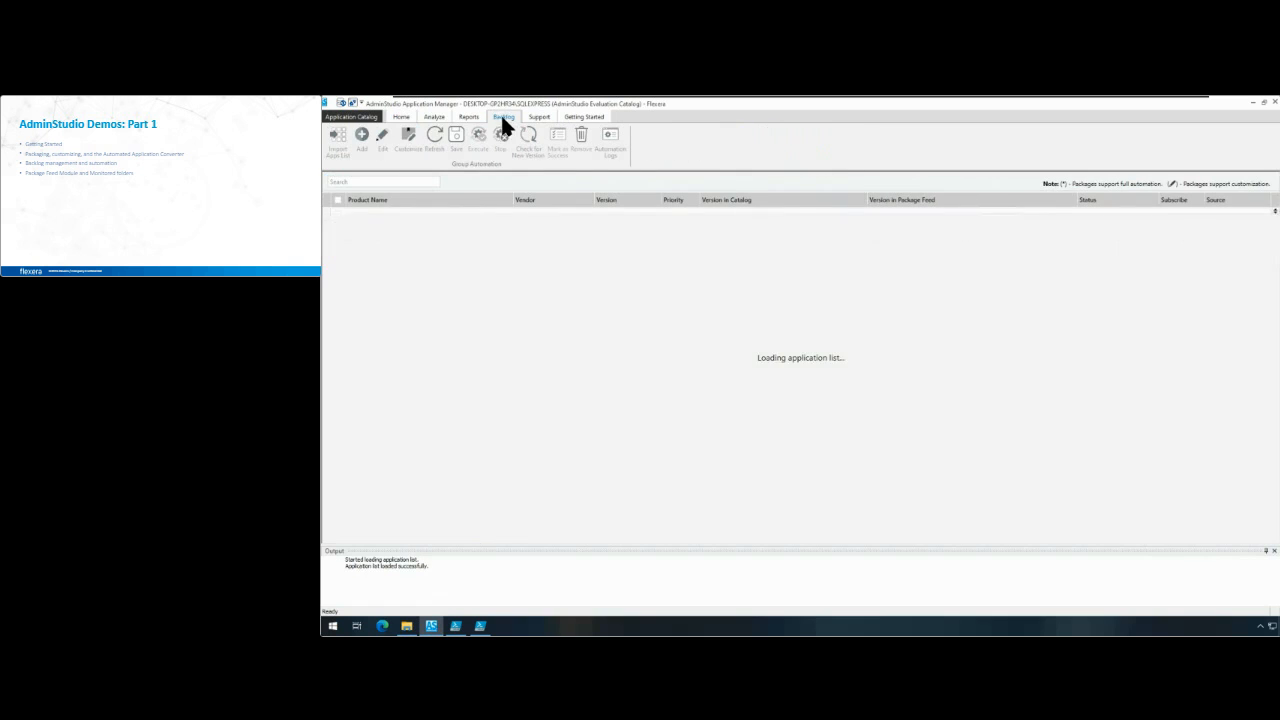
click(376, 118)
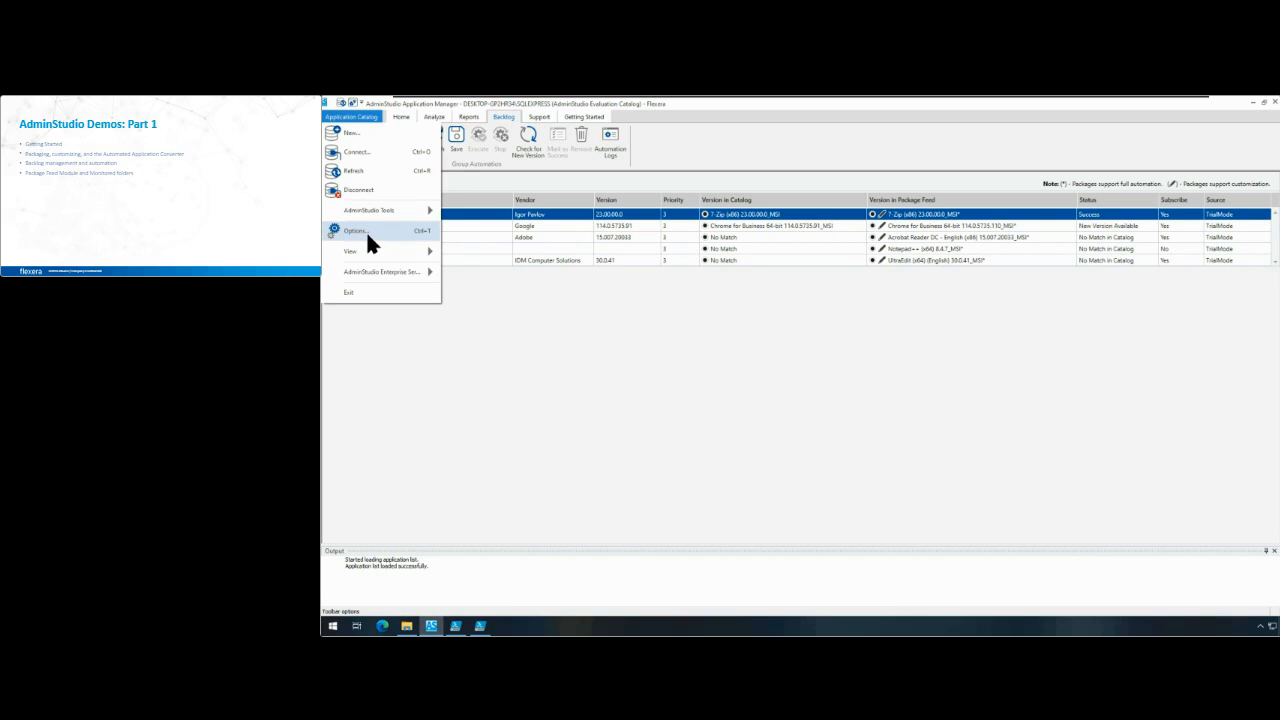
click(366, 236)
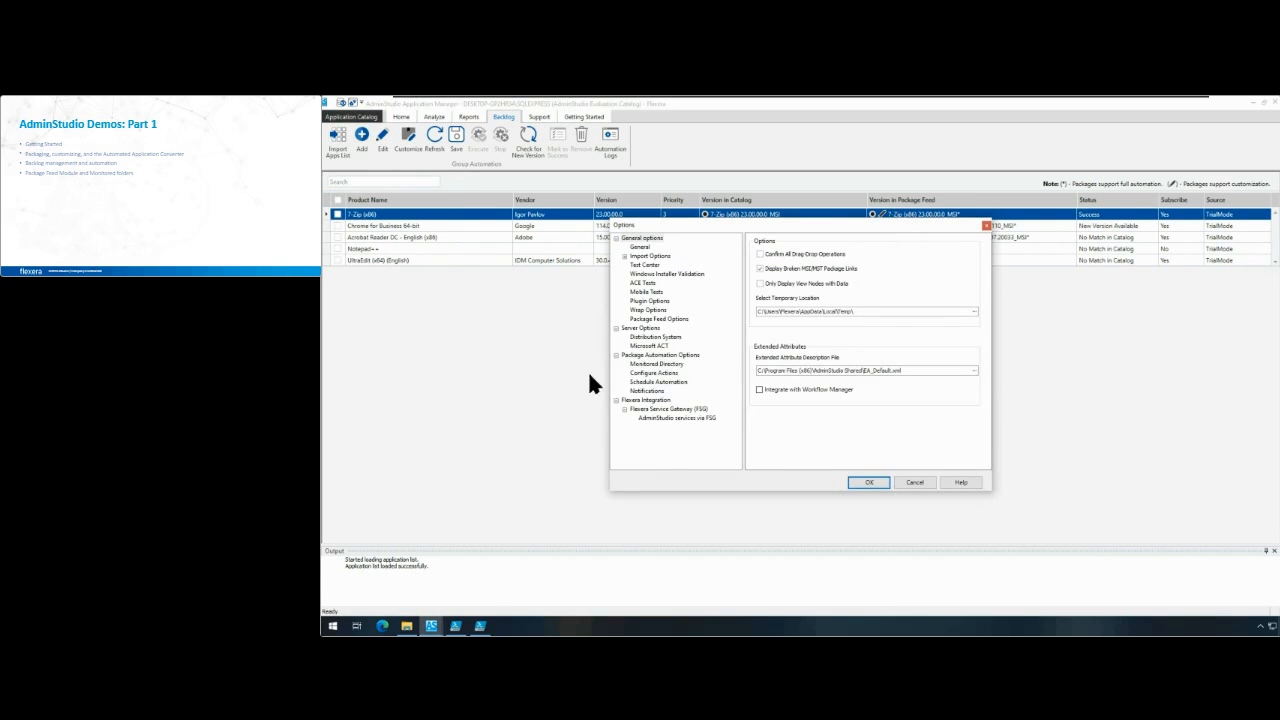
click(662, 364)
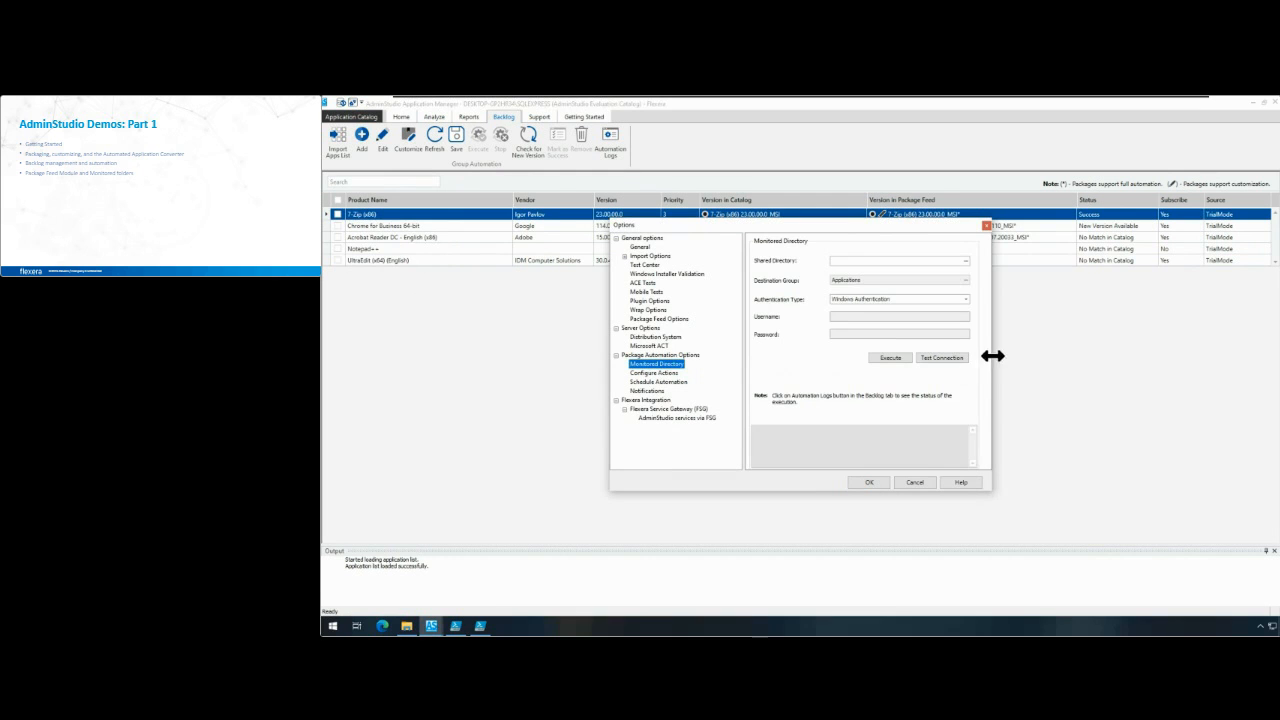
drag(992, 355, 1081, 358)
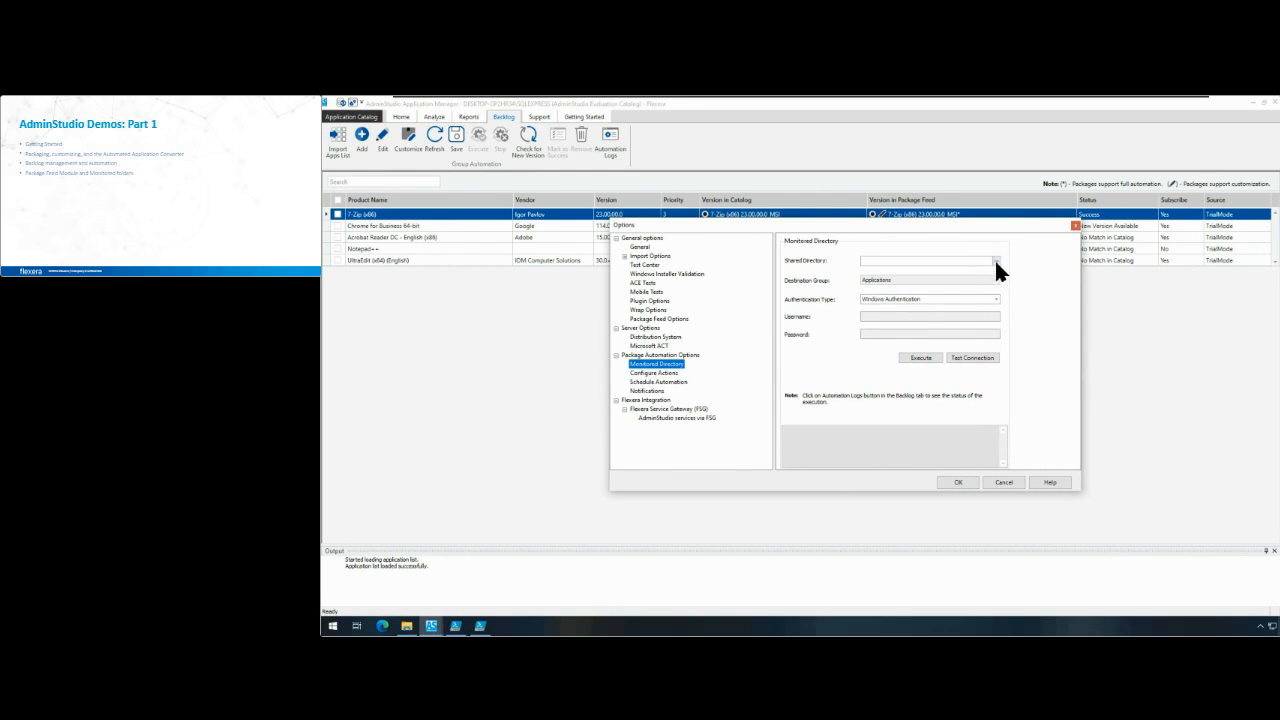
click(944, 260)
click(923, 280)
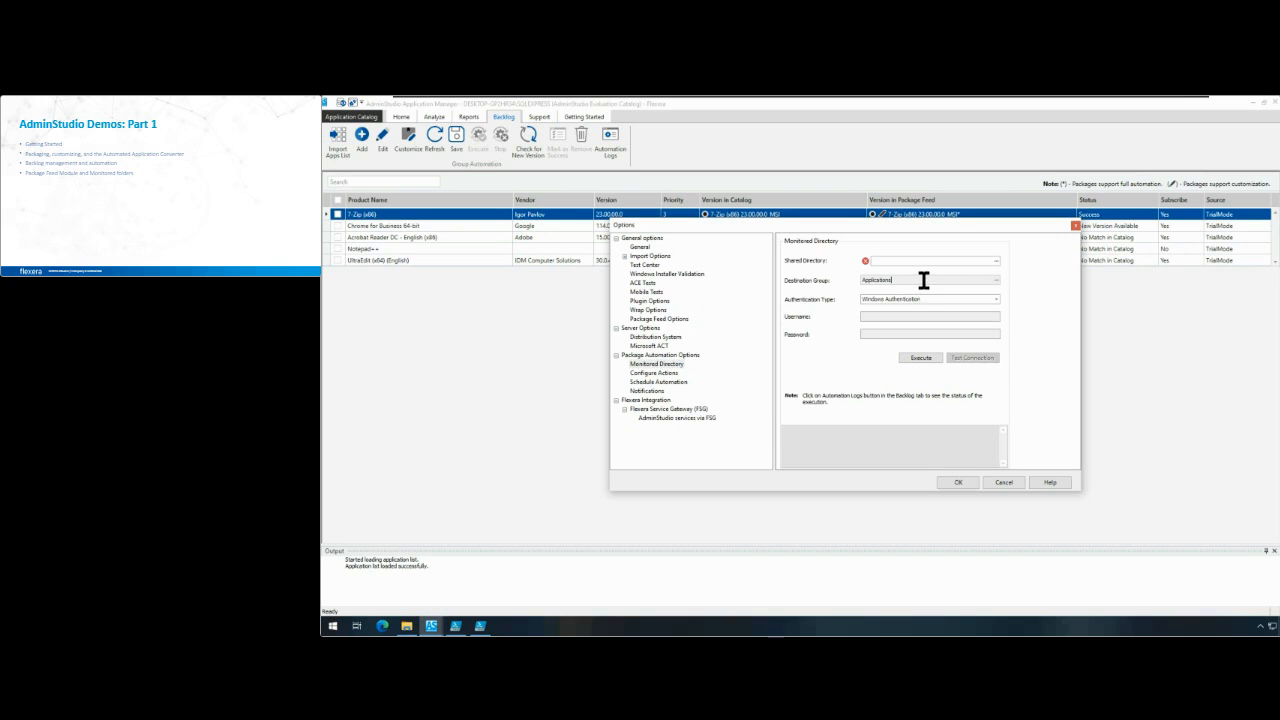
Step: Choose a new group named Internal Apps as the monitored directory's destination, creating subgroups based on the source folder structure
click(996, 280)
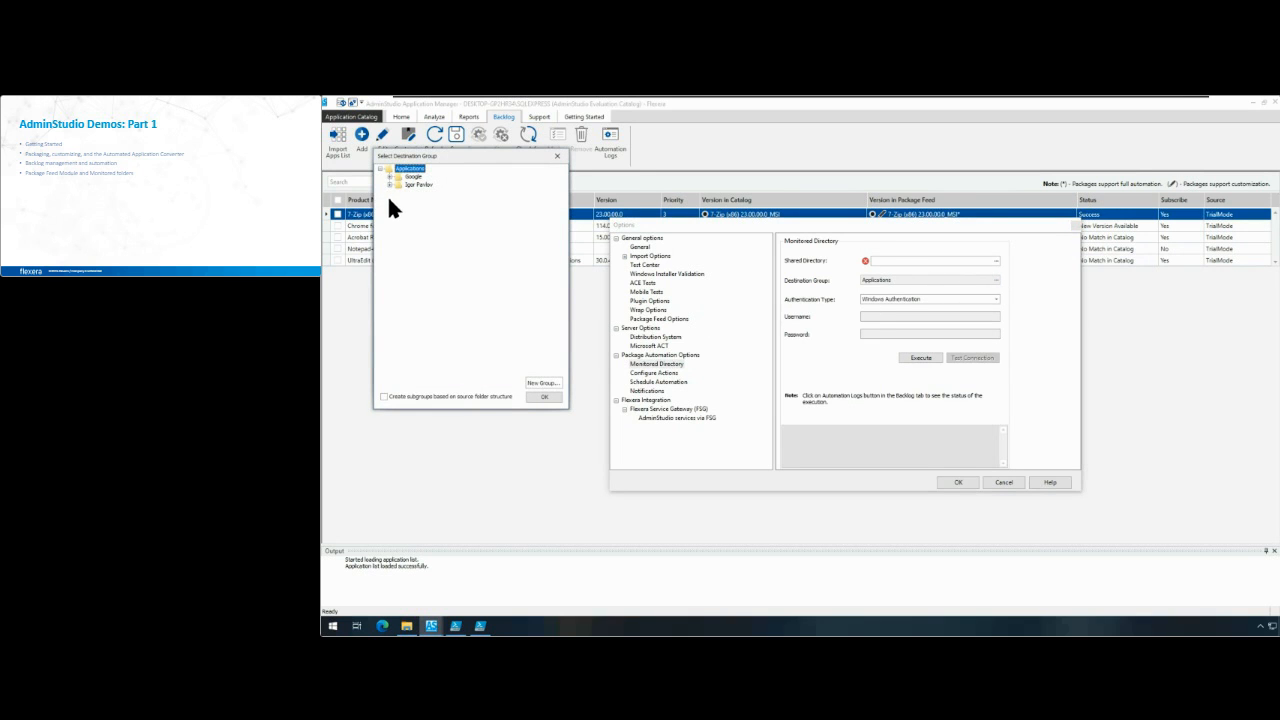
click(387, 184)
click(387, 175)
click(399, 184)
click(401, 207)
click(540, 384)
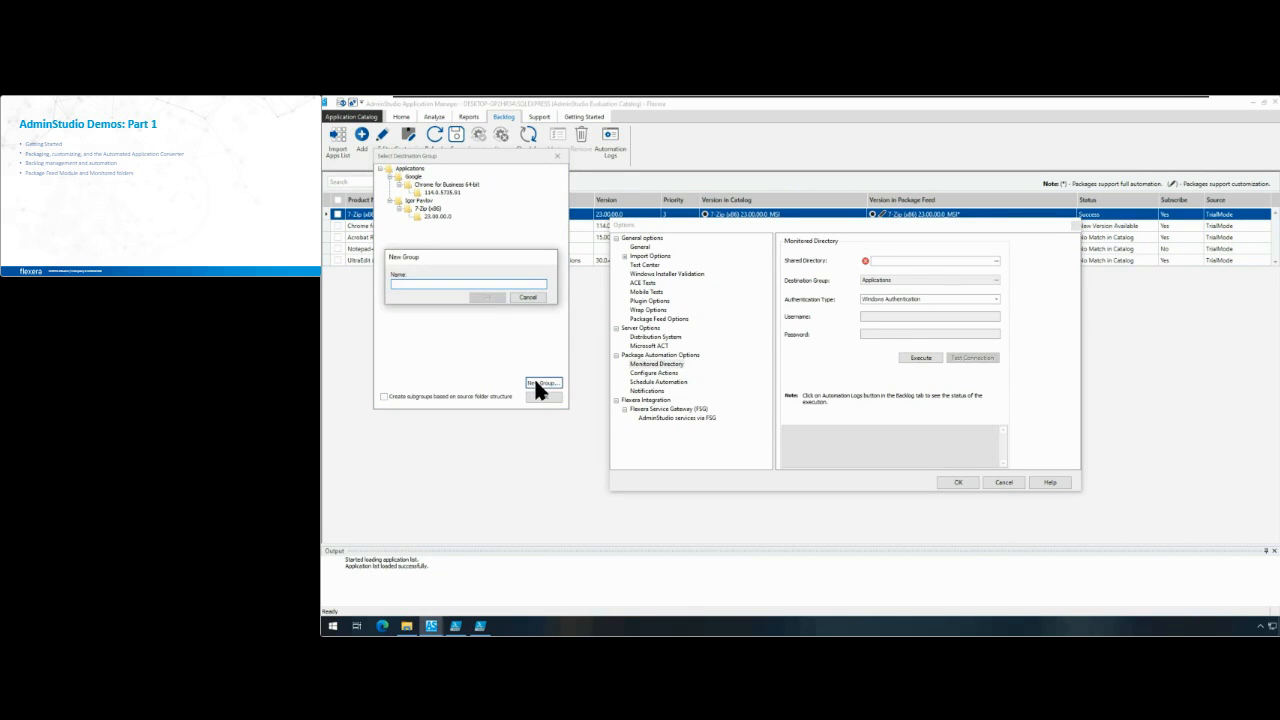
text(Internal Apps)
key(Return)
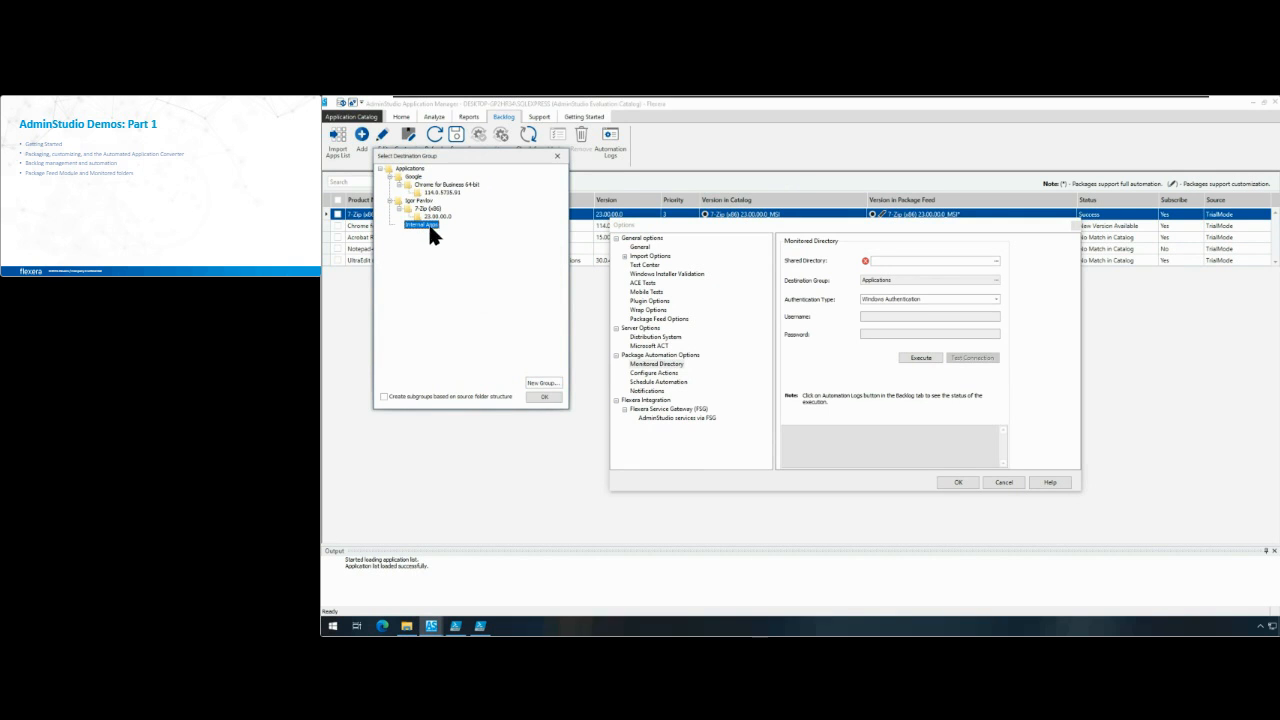
click(384, 396)
click(545, 396)
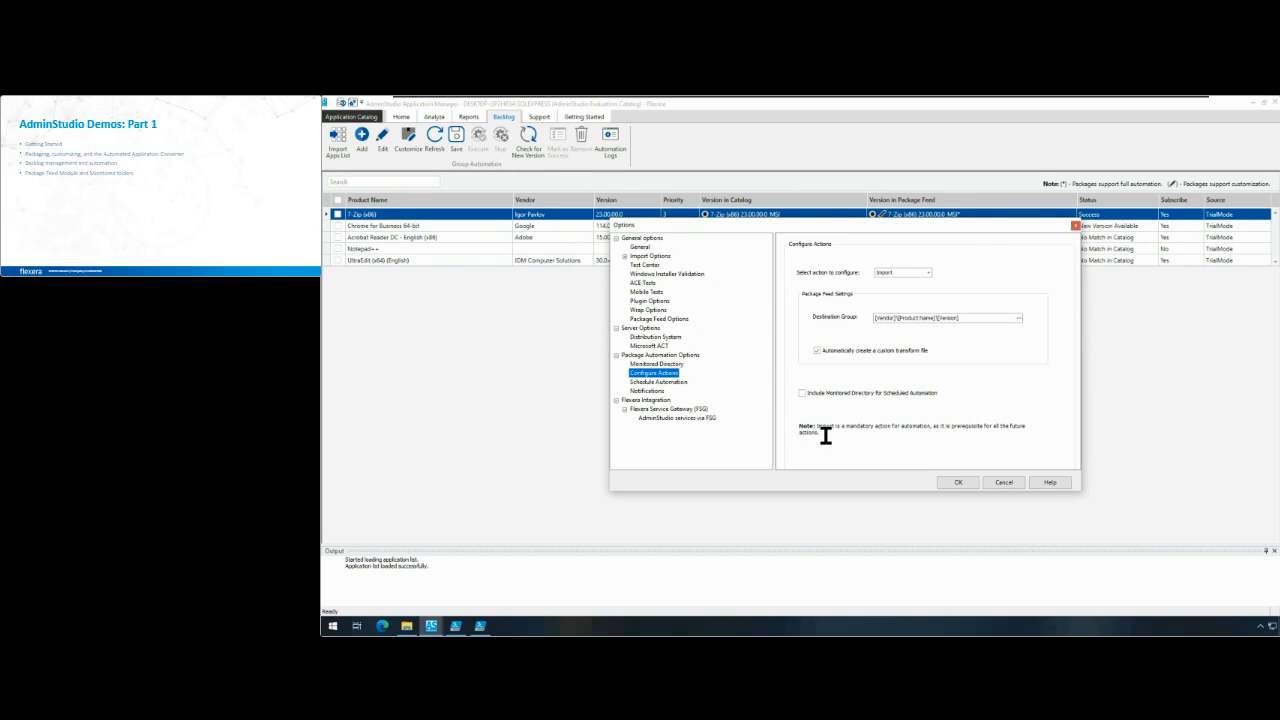
Step: Review the package automation action settings for Import, Convert and Publish, including the distribution system and publish package types
click(929, 270)
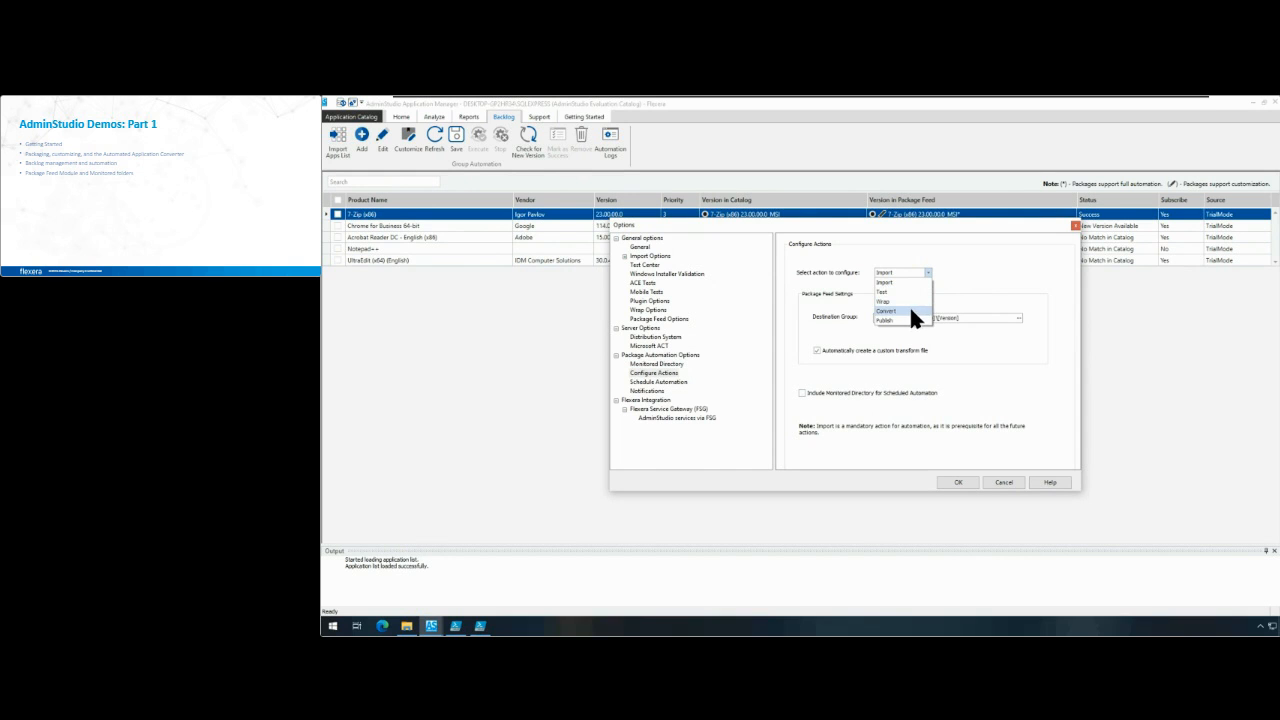
click(910, 309)
click(917, 271)
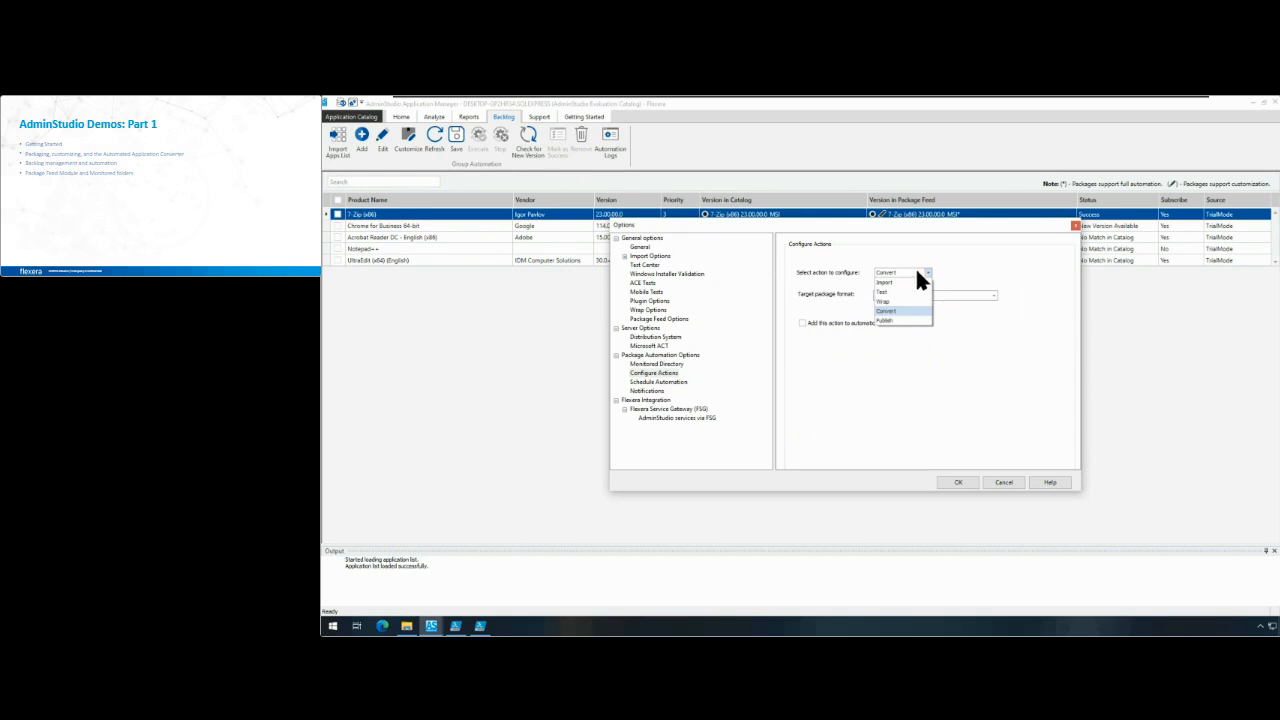
click(905, 319)
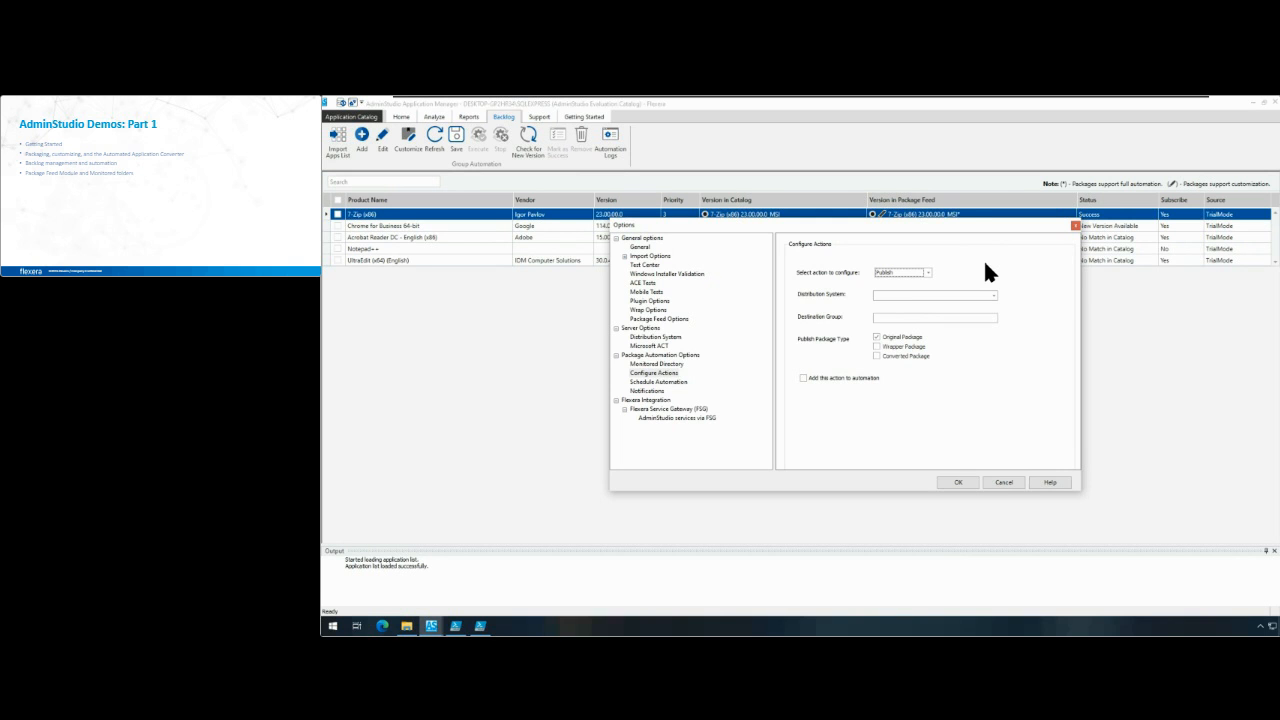
drag(975, 230, 967, 277)
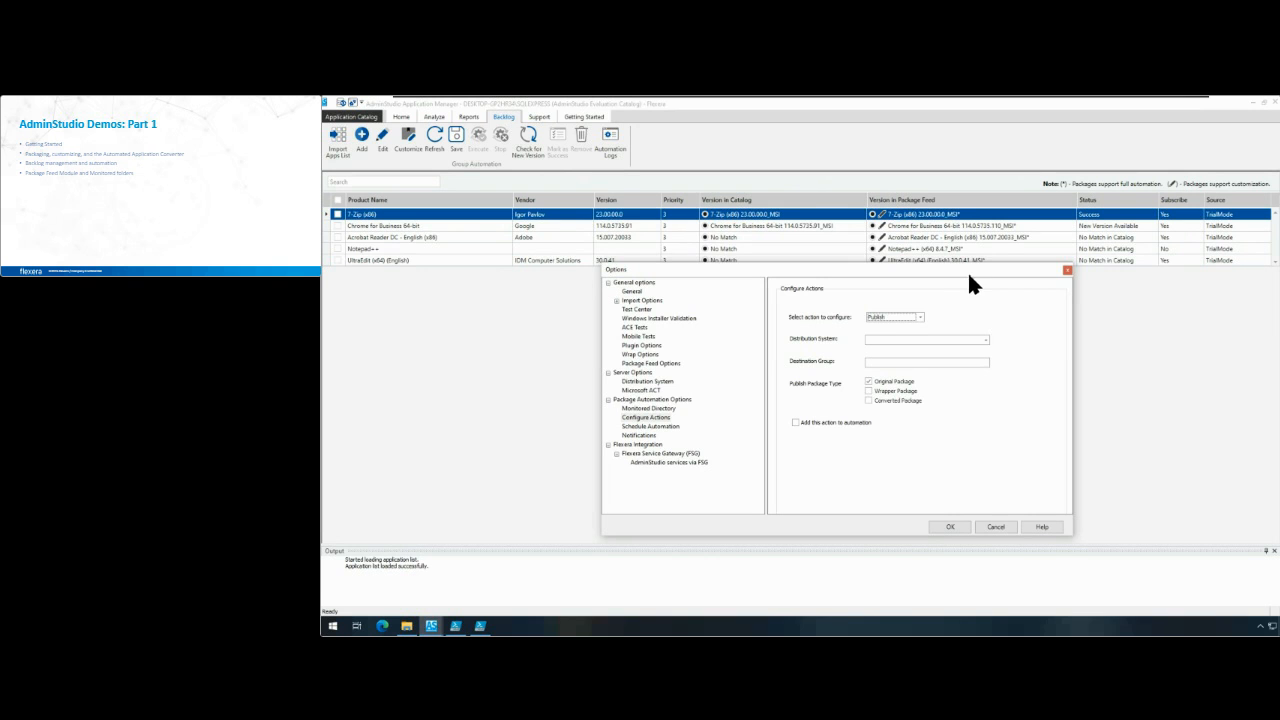
drag(968, 275, 959, 246)
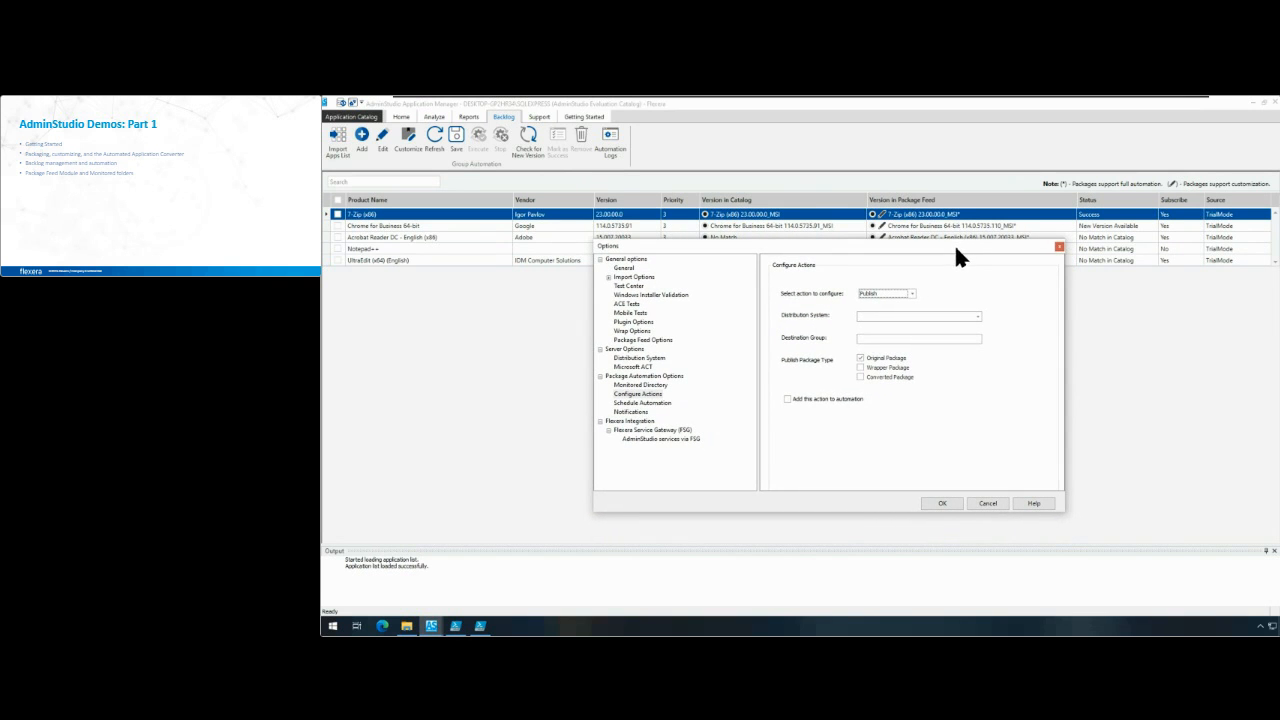
Step: Schedule the package automation to run weekly on Monday
click(645, 403)
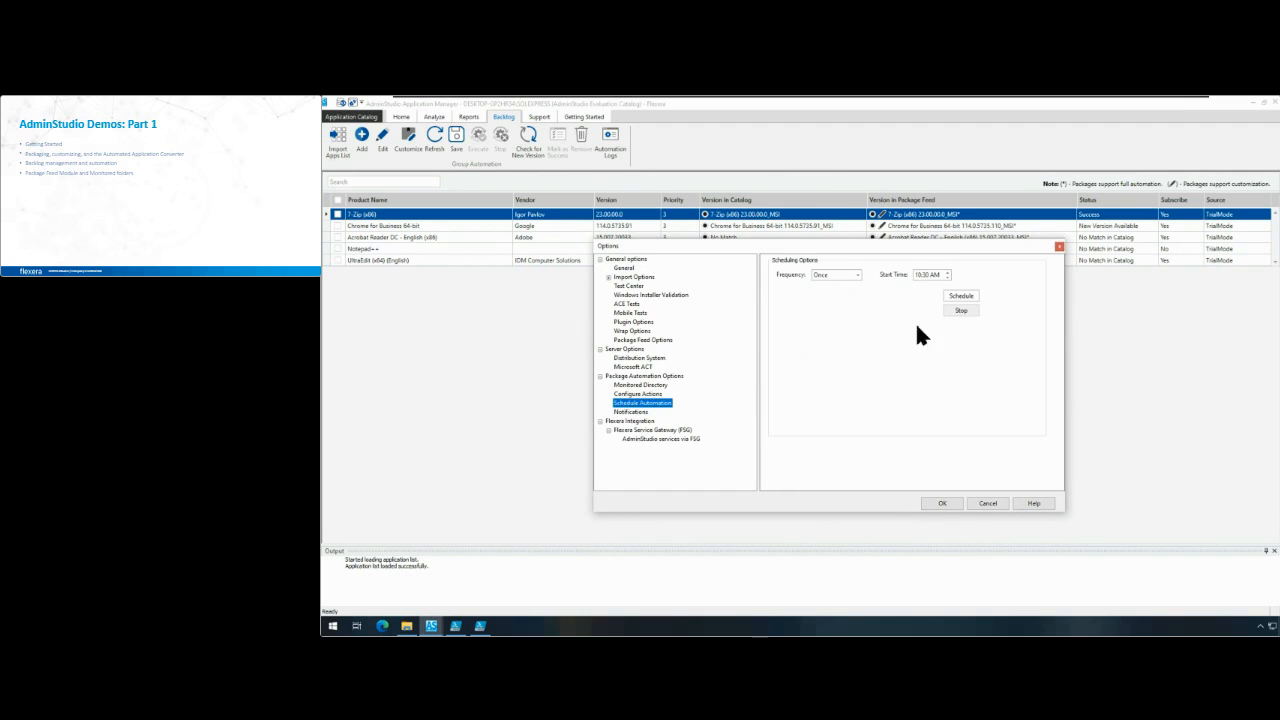
click(856, 272)
click(851, 293)
click(856, 275)
click(848, 299)
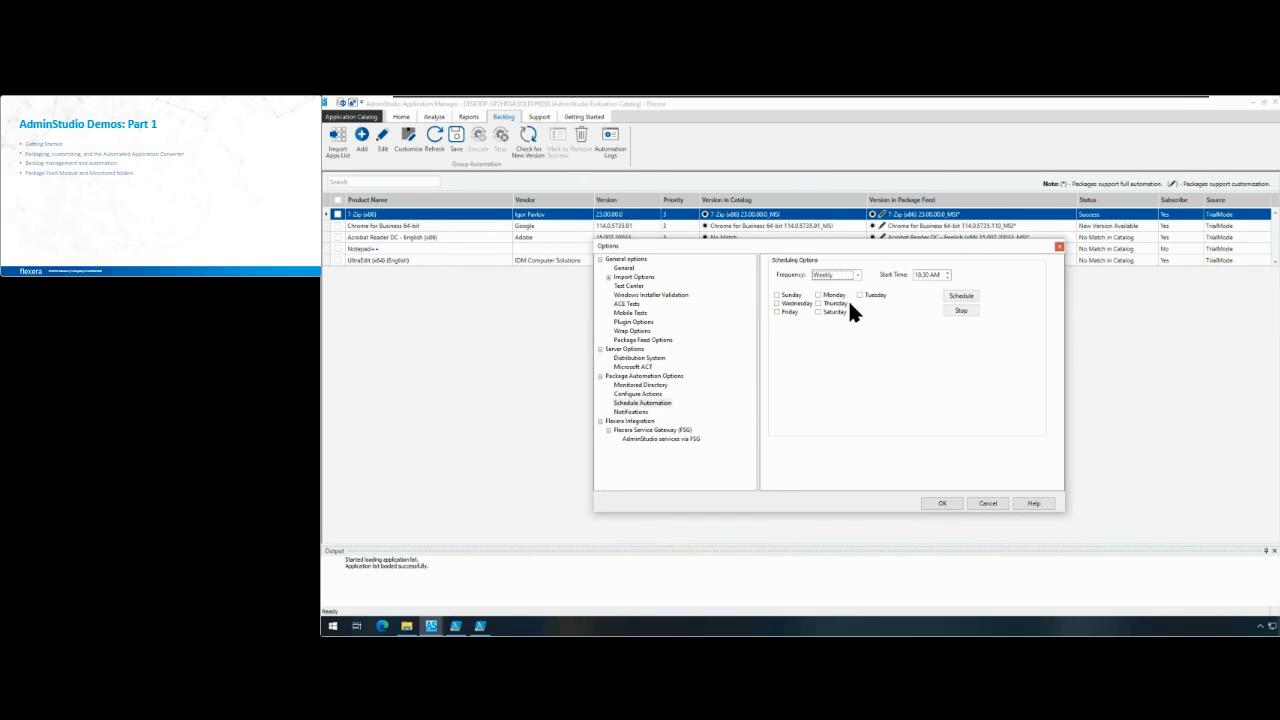
click(817, 295)
click(956, 296)
Step: Examine the SMTP e-mail notification settings for package automation and close the options without saving
click(628, 412)
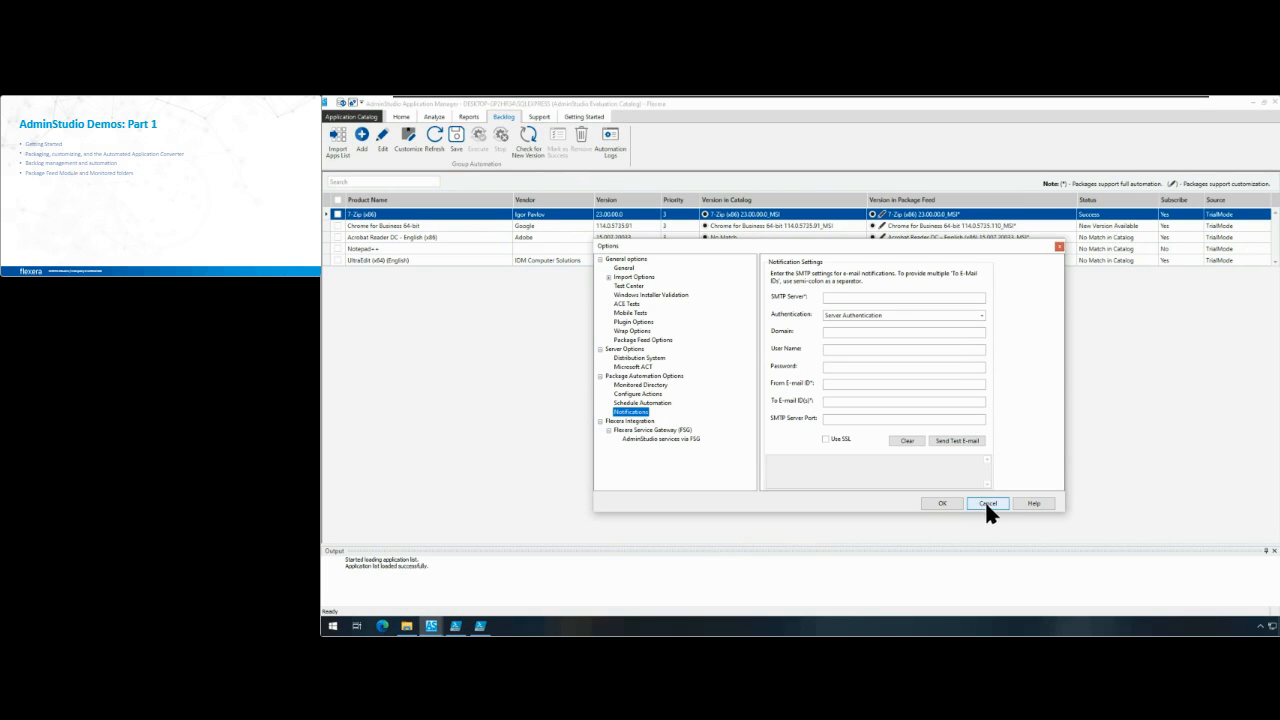
drag(1017, 238, 985, 181)
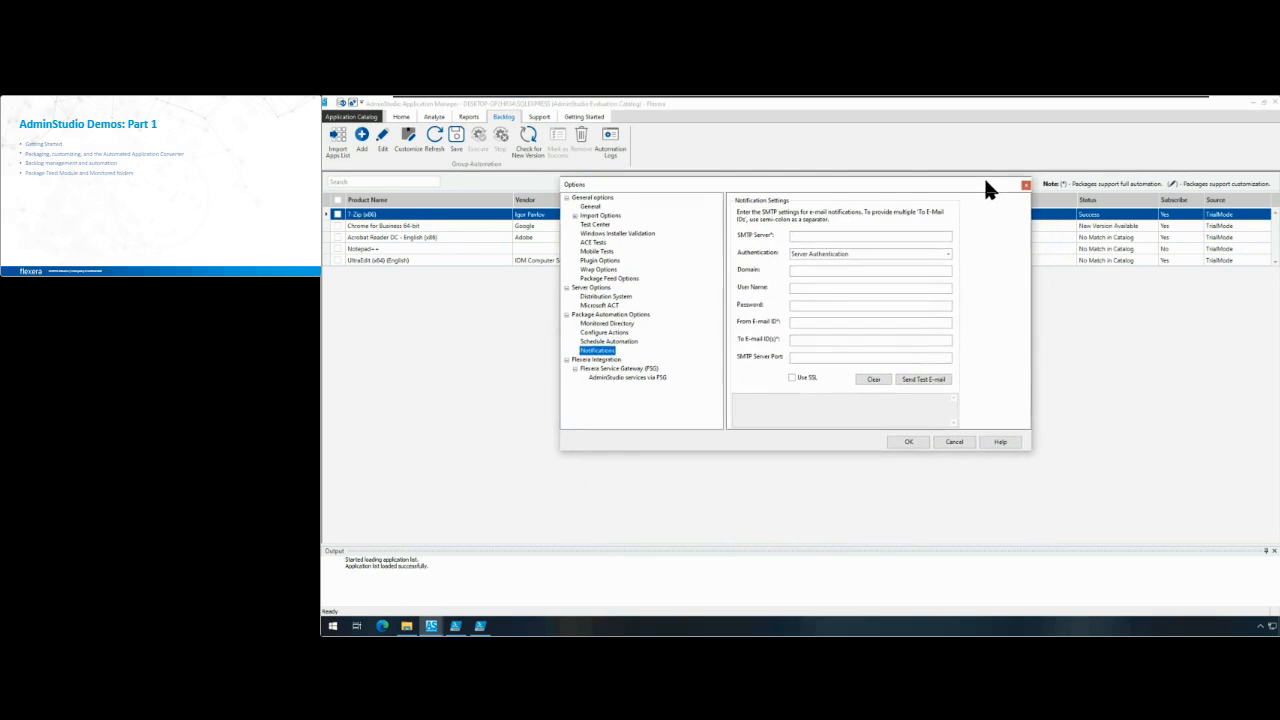
click(962, 440)
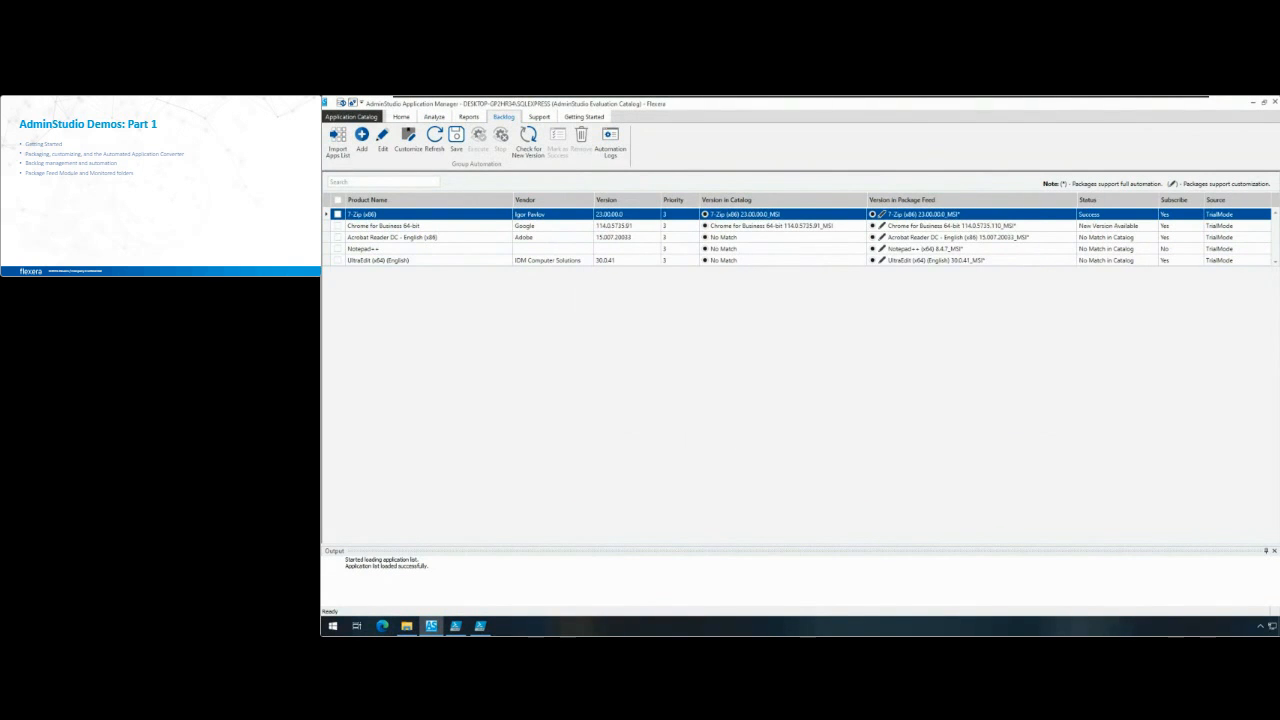
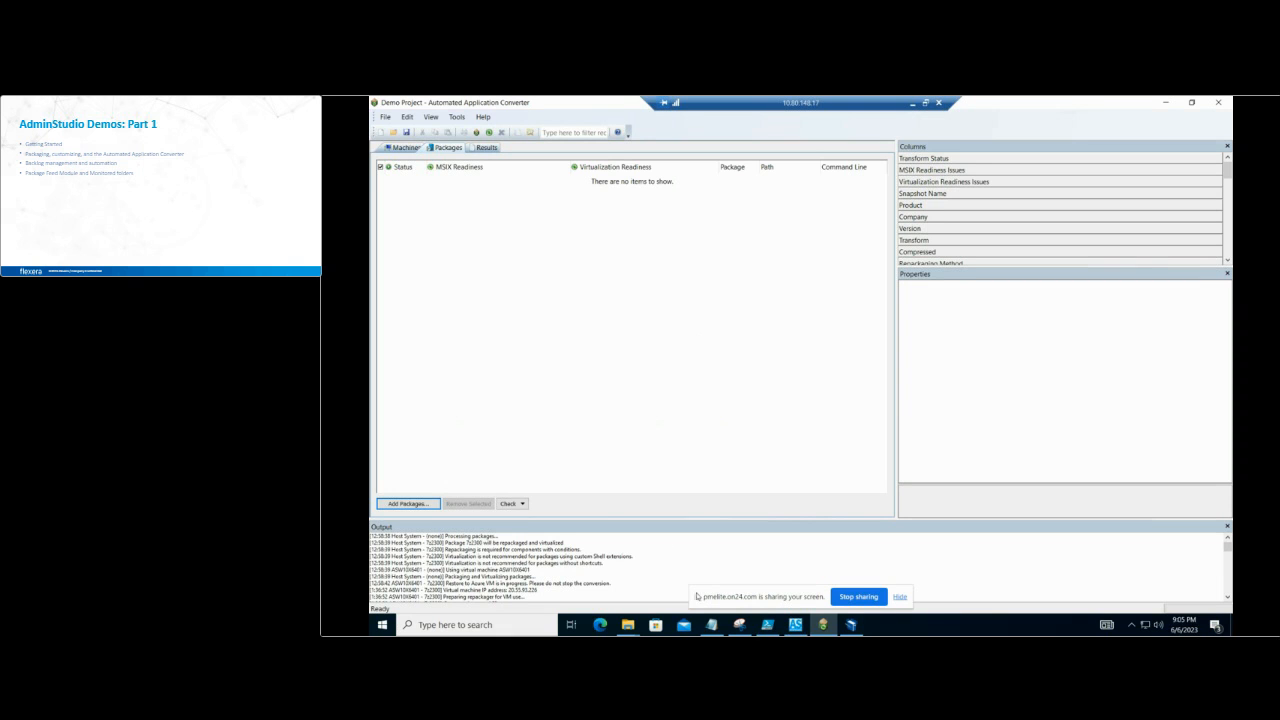
Step: Look up the Automated Application Converter among the AdminStudio tools in Application Manager, and return to the open Demo Project
click(795, 624)
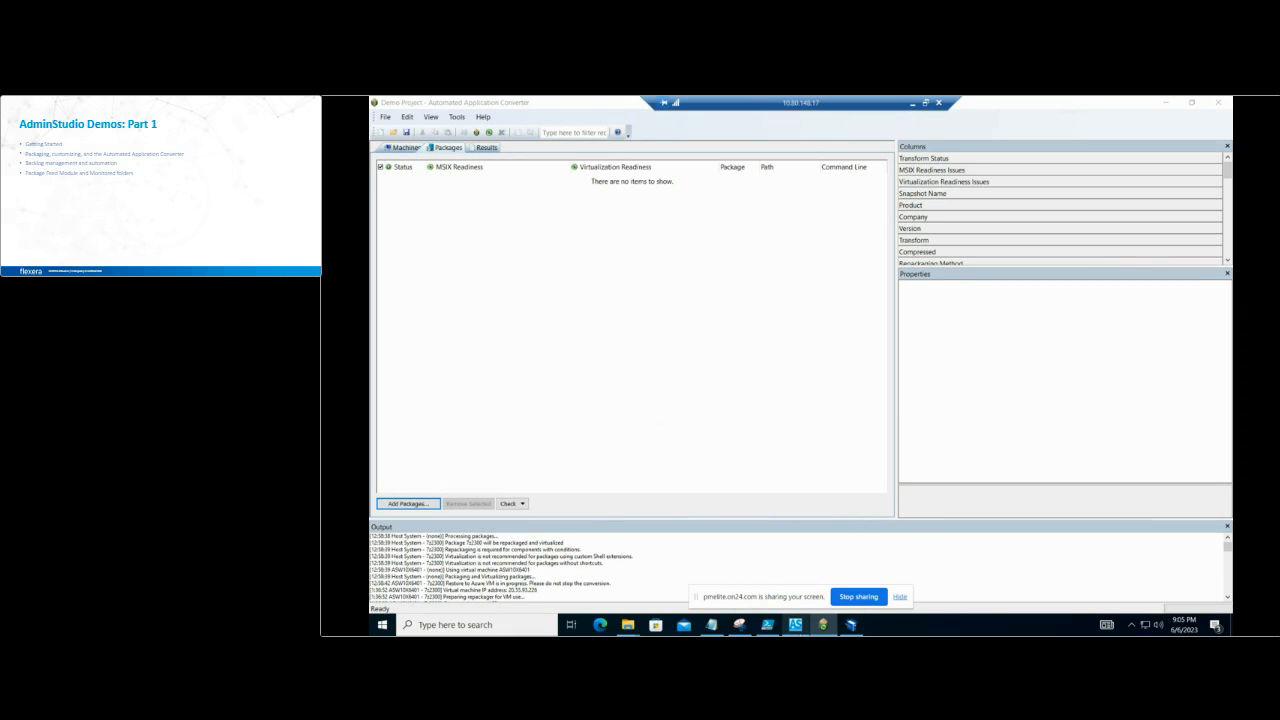
click(798, 158)
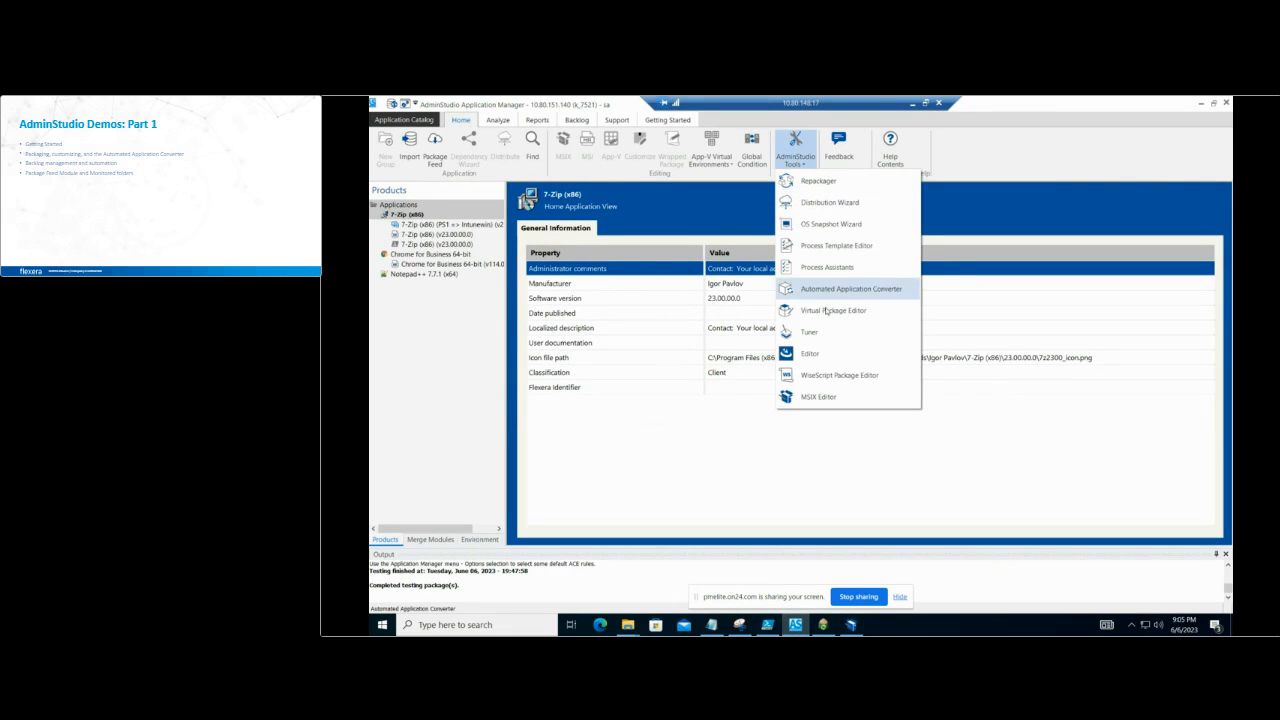
click(825, 311)
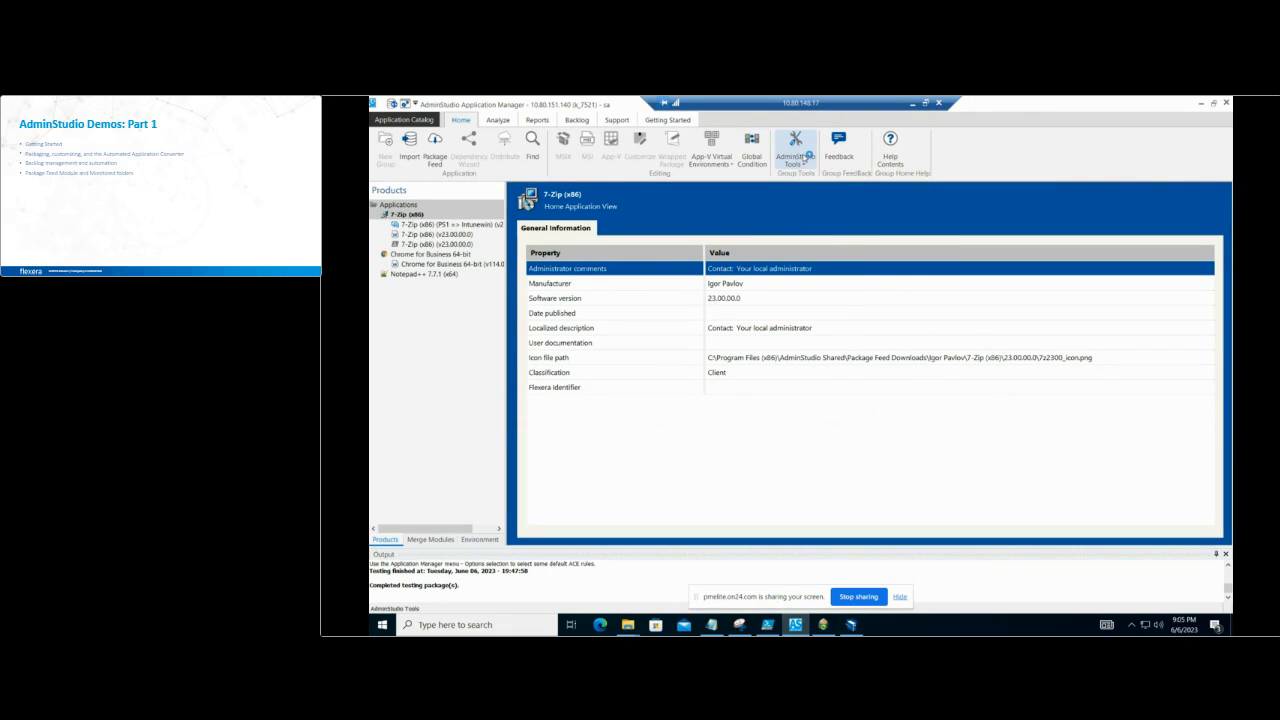
click(823, 625)
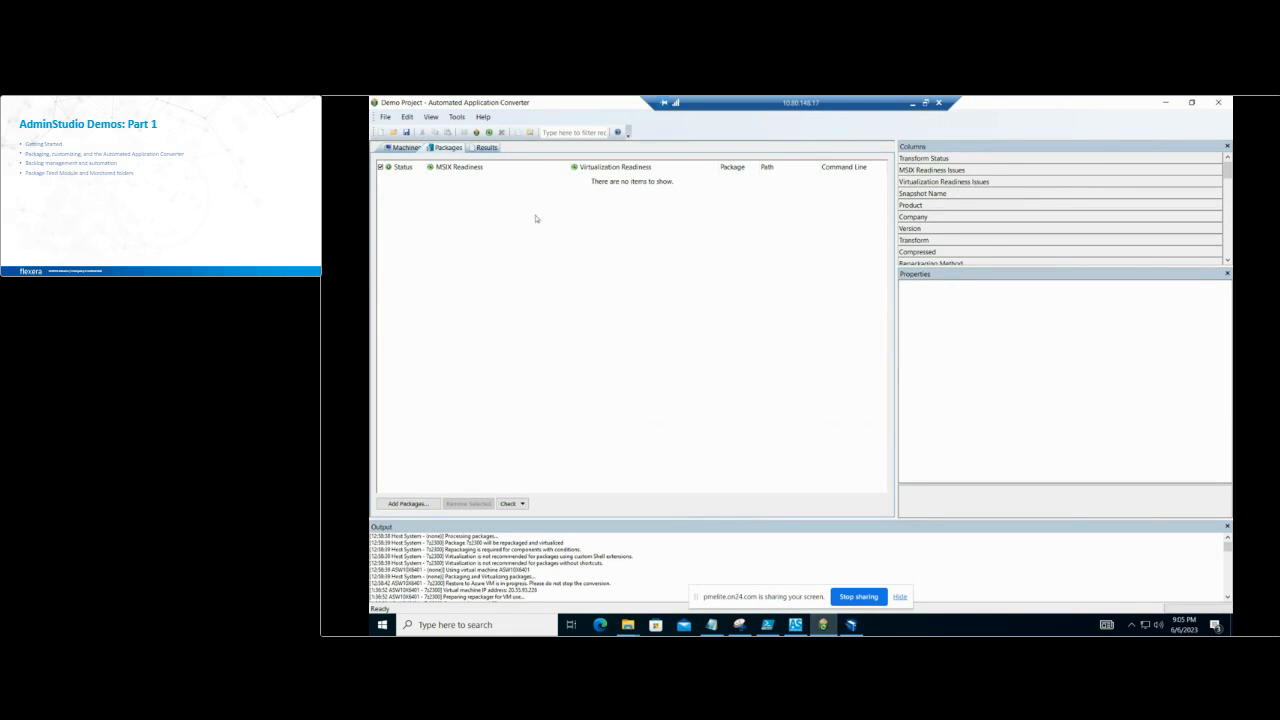
Step: Start adding a machine to the project with Azure Virtual Machines as the source, accepting the prefilled Azure connection details
click(400, 148)
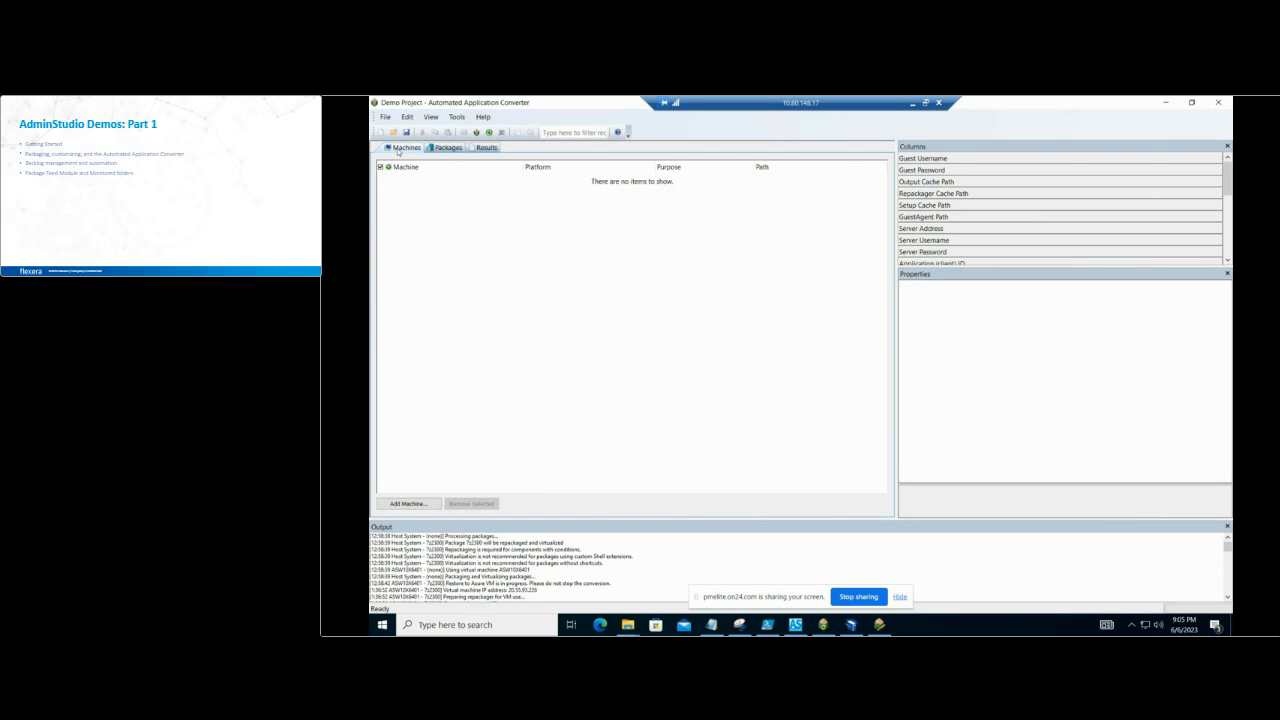
click(410, 504)
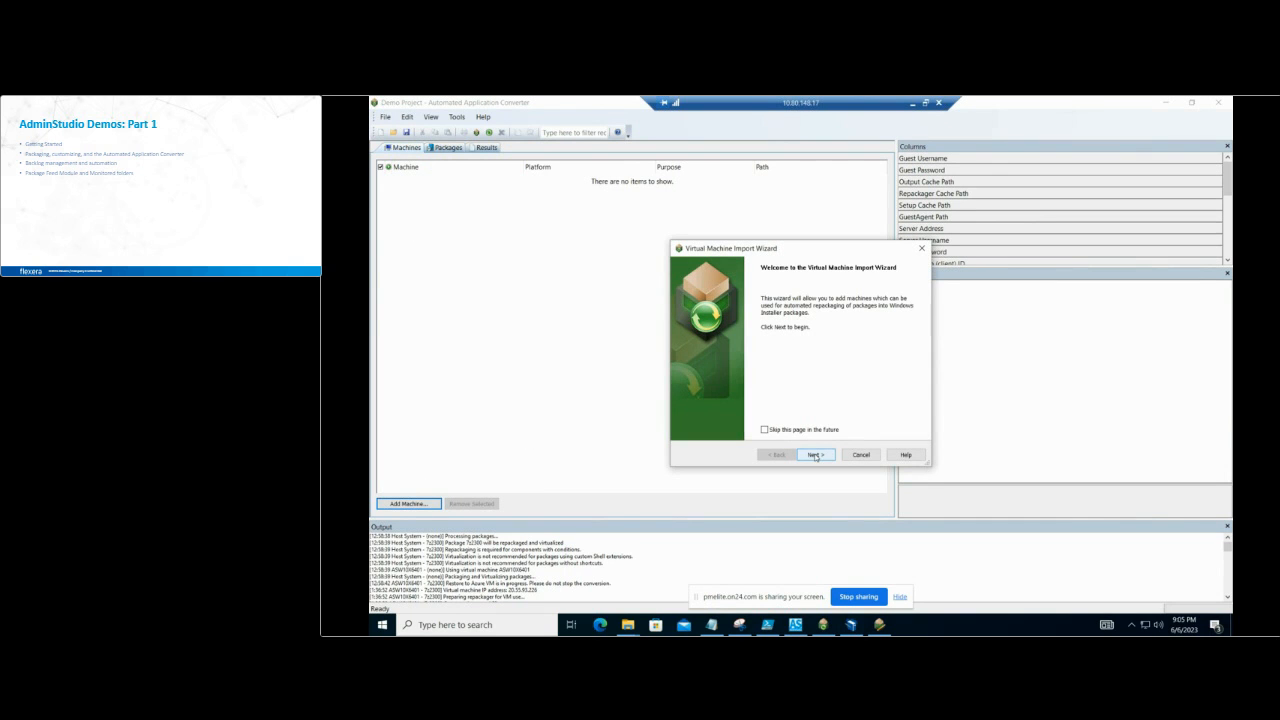
click(815, 455)
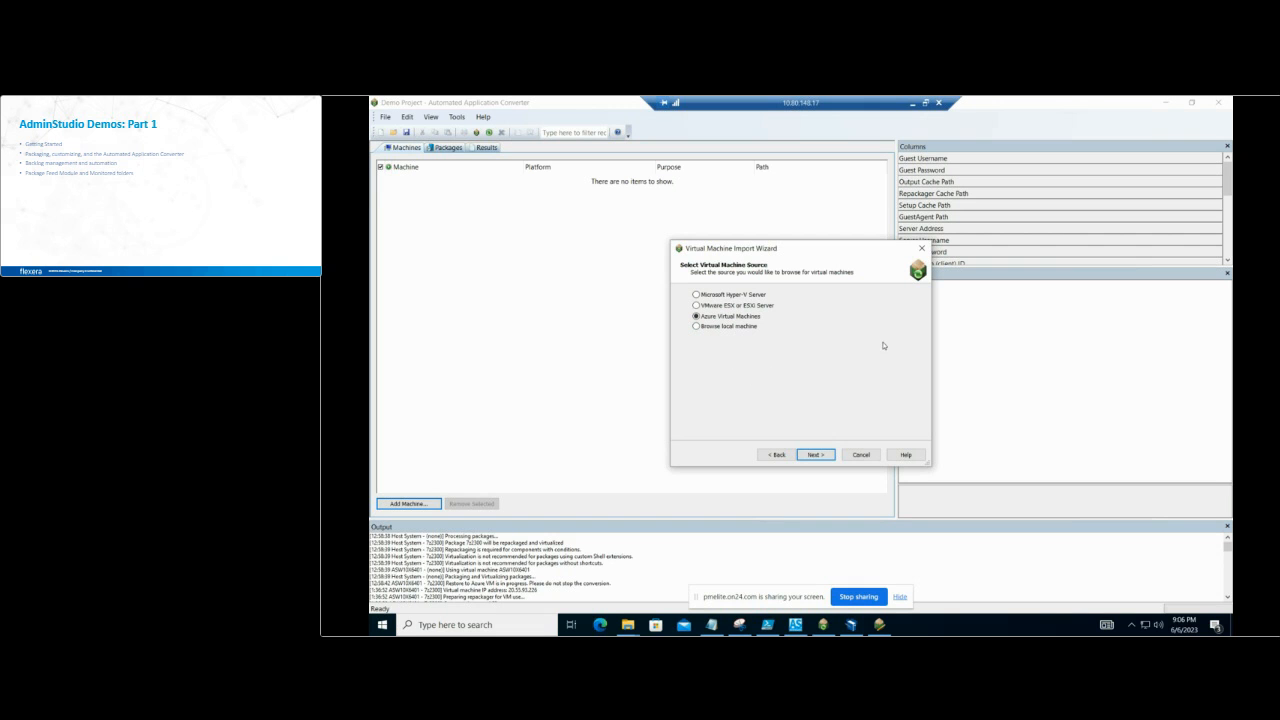
click(817, 454)
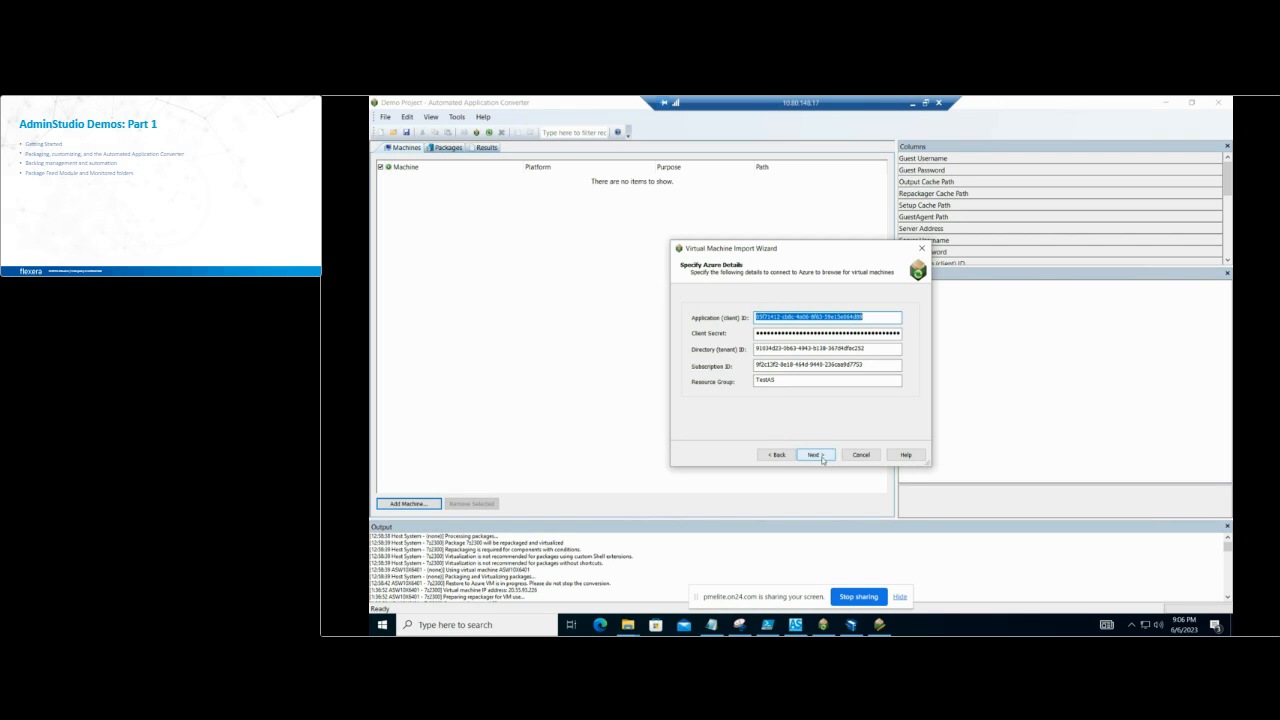
click(819, 455)
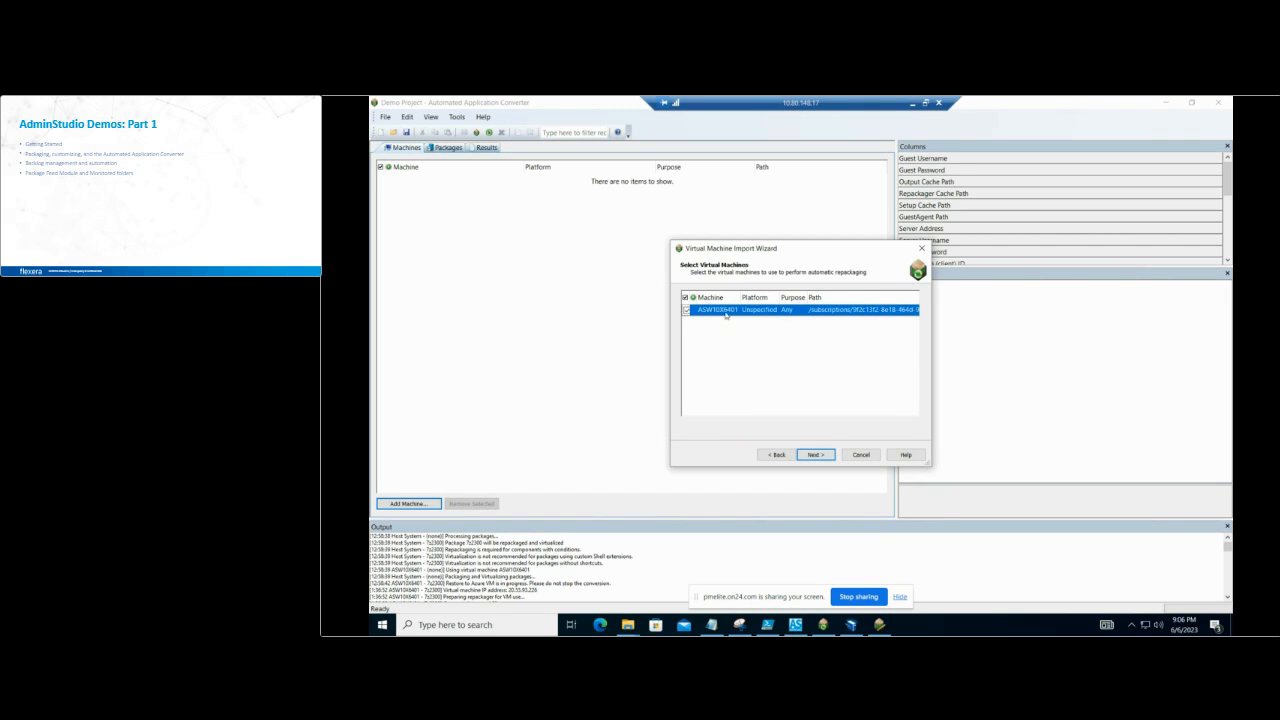
Step: Include the virtual machine ASW10X6401 and set its platform to Windows 10 (x64)
click(766, 312)
click(773, 310)
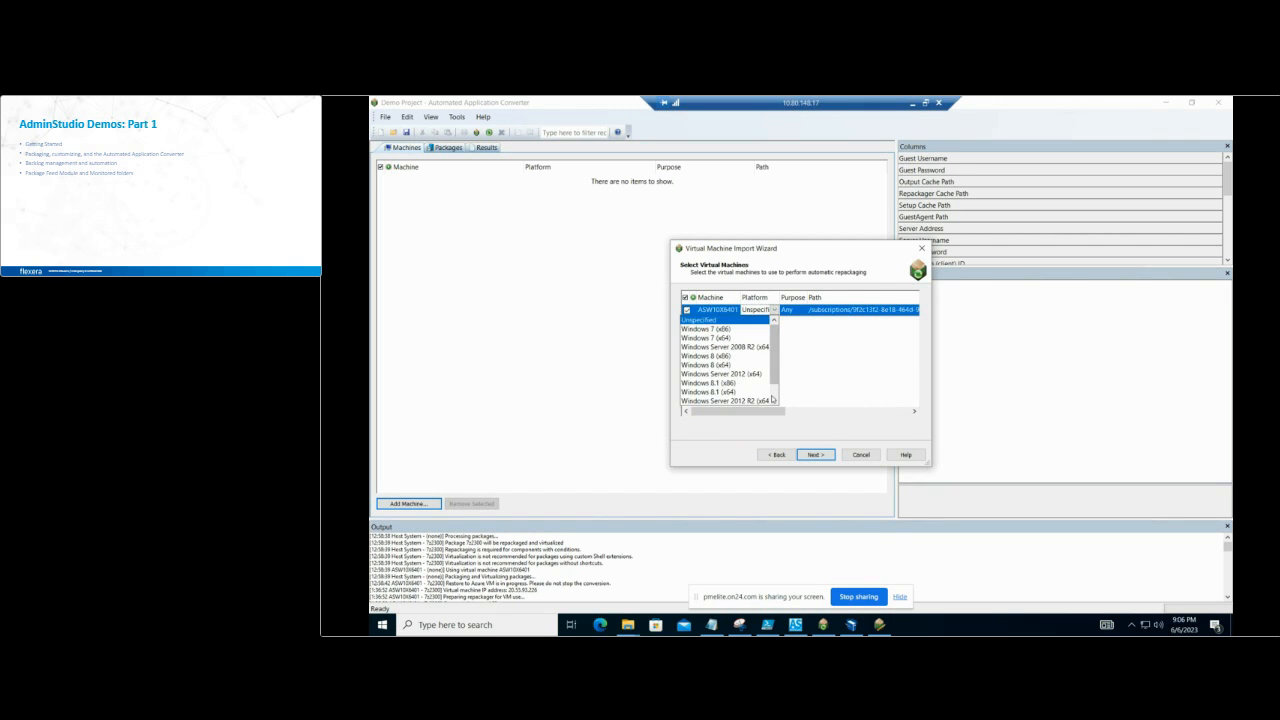
scroll(772, 399, down, 3)
click(728, 401)
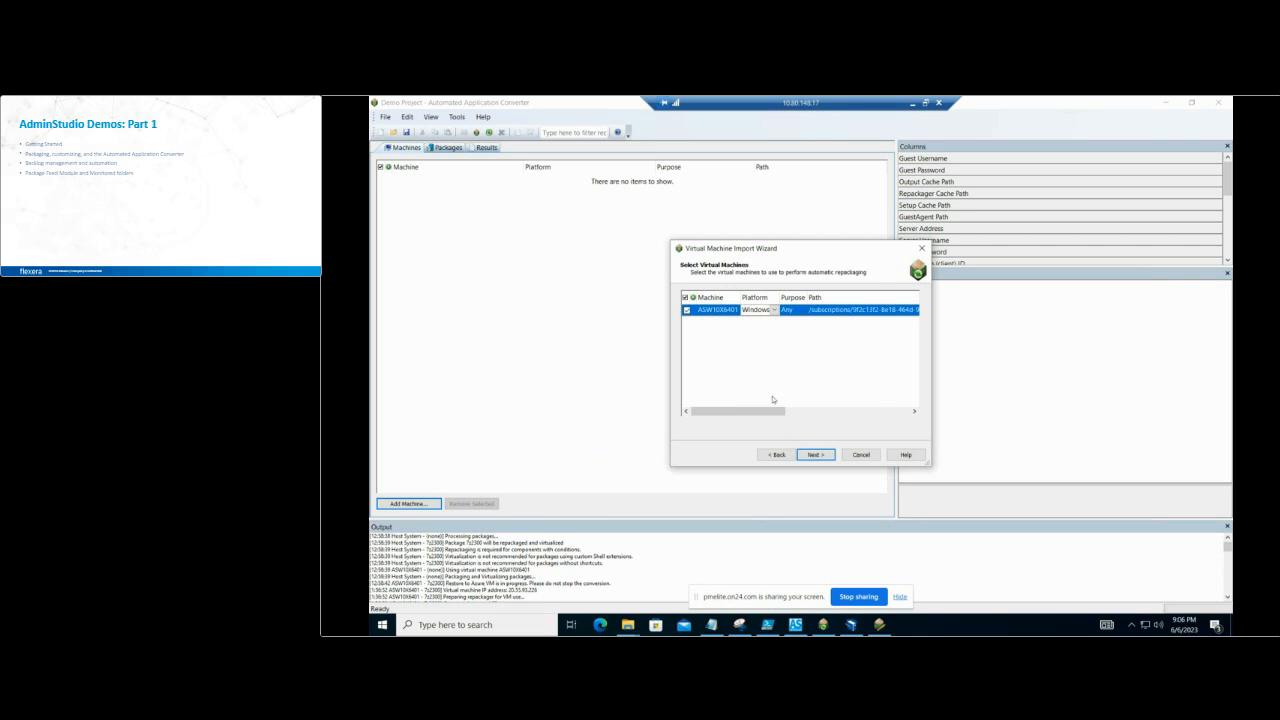
click(824, 456)
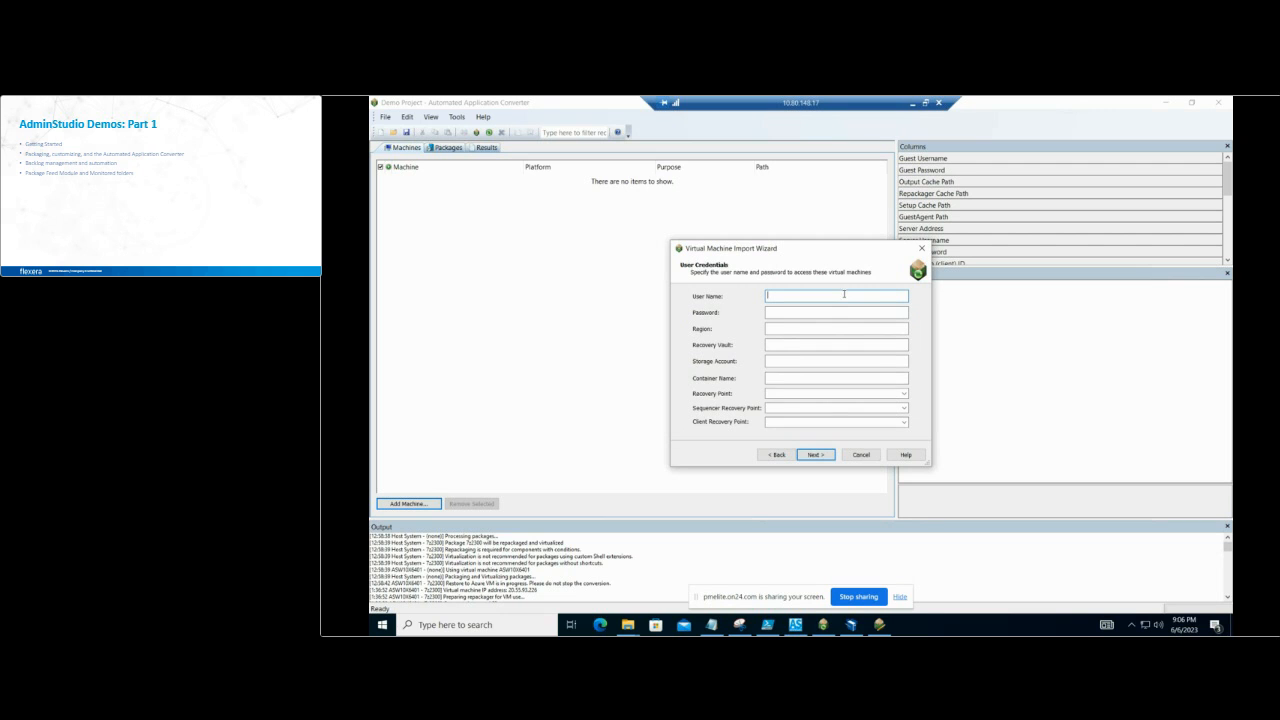
Step: Enter the administrator account's user name and password for the virtual machine
text(Administrator2023)
click(831, 314)
text(************)
key(Tab)
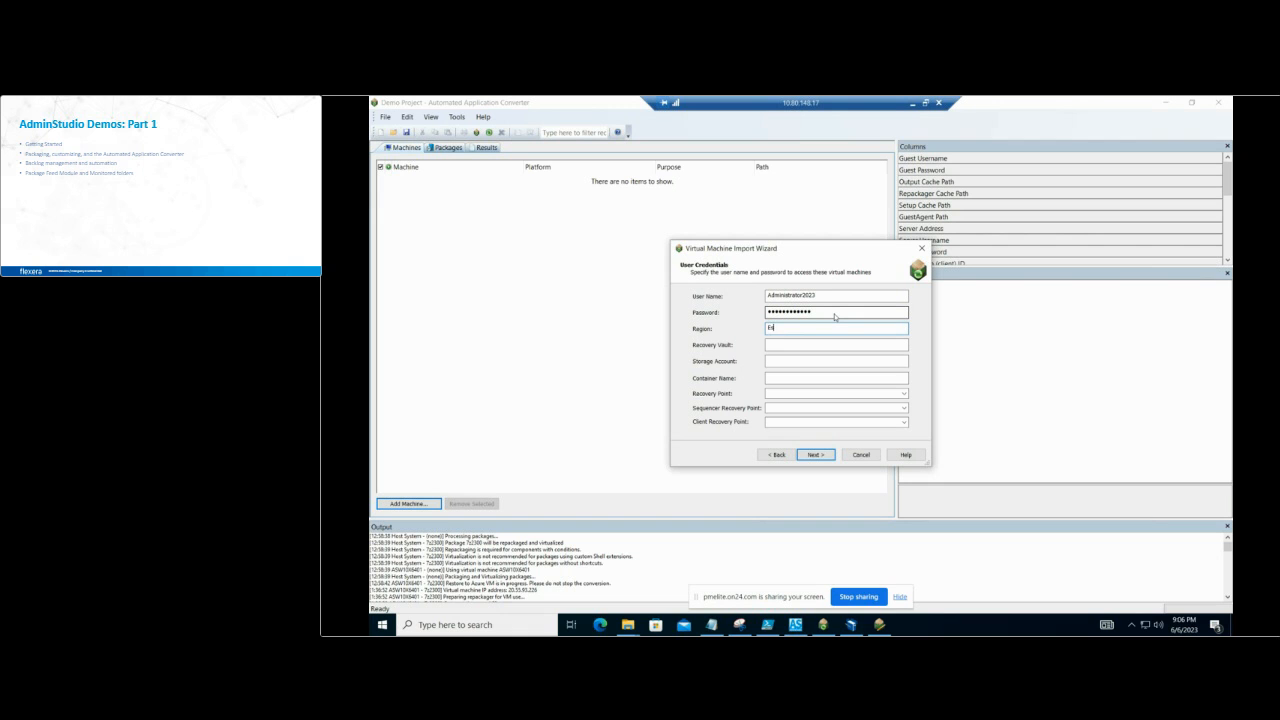
Step: Set the region to East US, the recovery vault to ASVault and the storage account to asqastorage
text(East US)
click(834, 343)
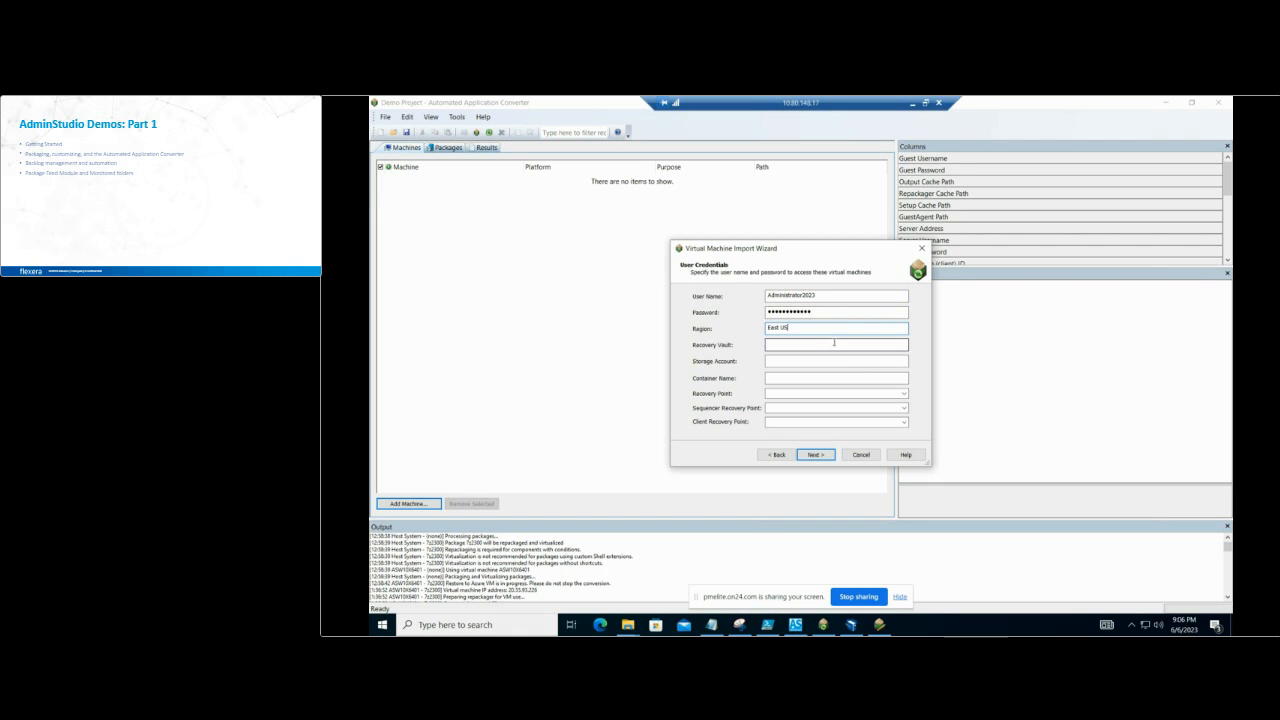
text(ASVault)
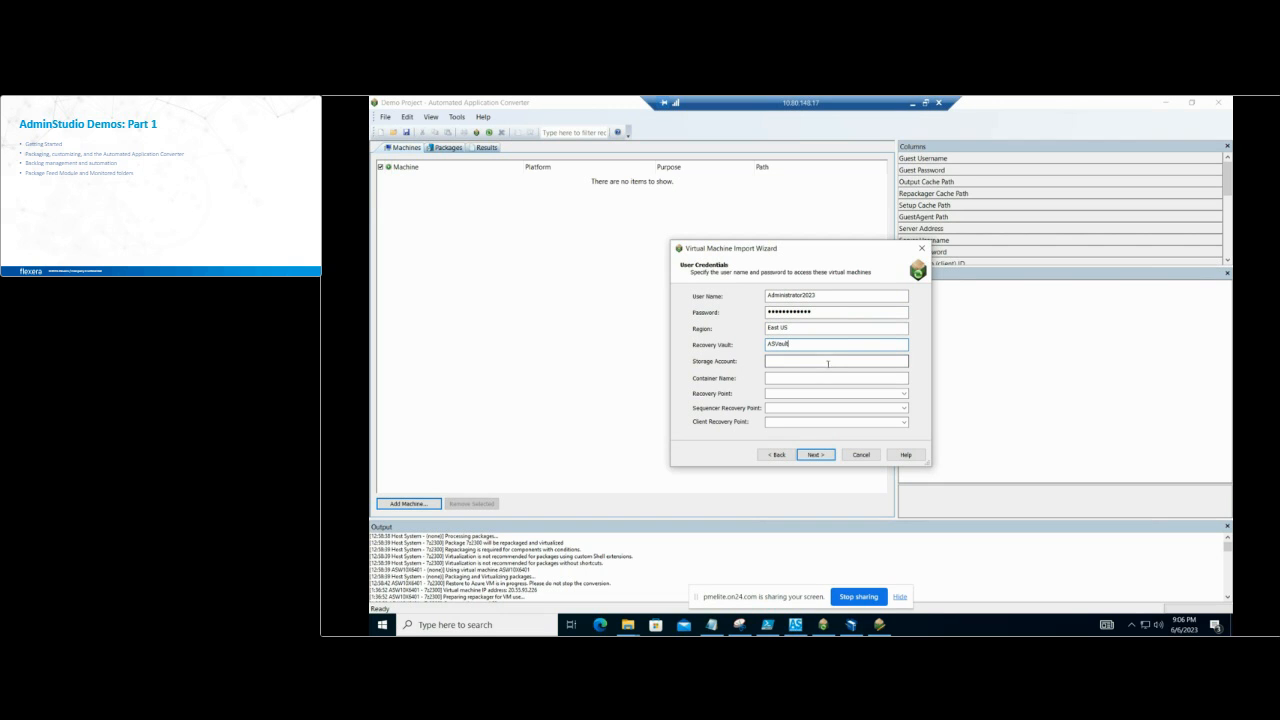
click(829, 362)
text(asvastorage)
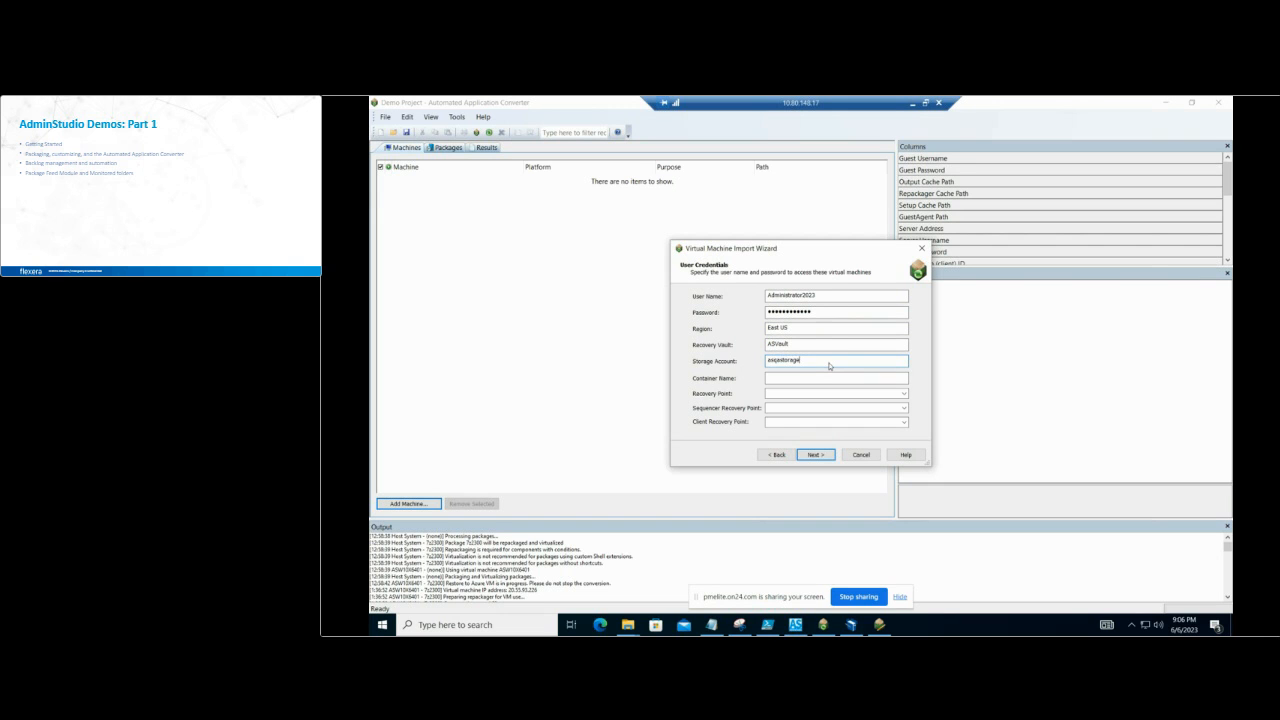
Step: Set the container name to iaasvmcontainerv2;TestAS;ASW10X6401, as given in the Notepad notes
click(828, 380)
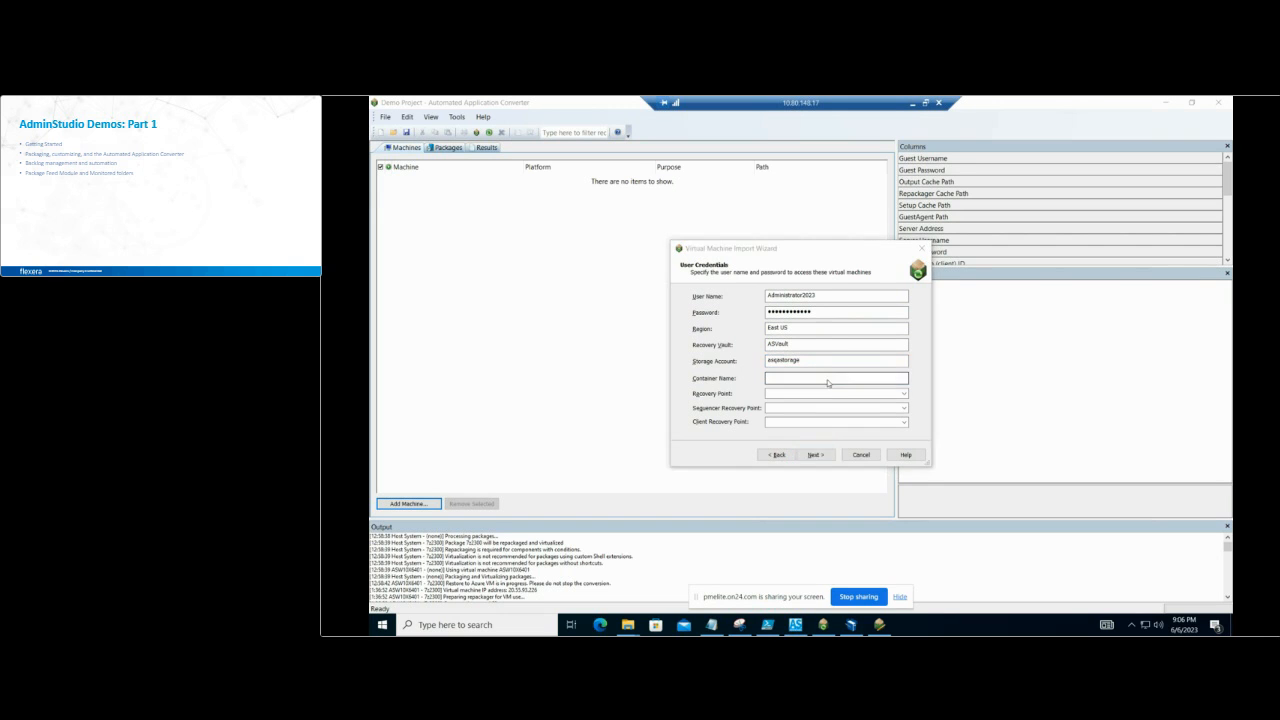
key(alt+Tab)
key(Down)
key(Return)
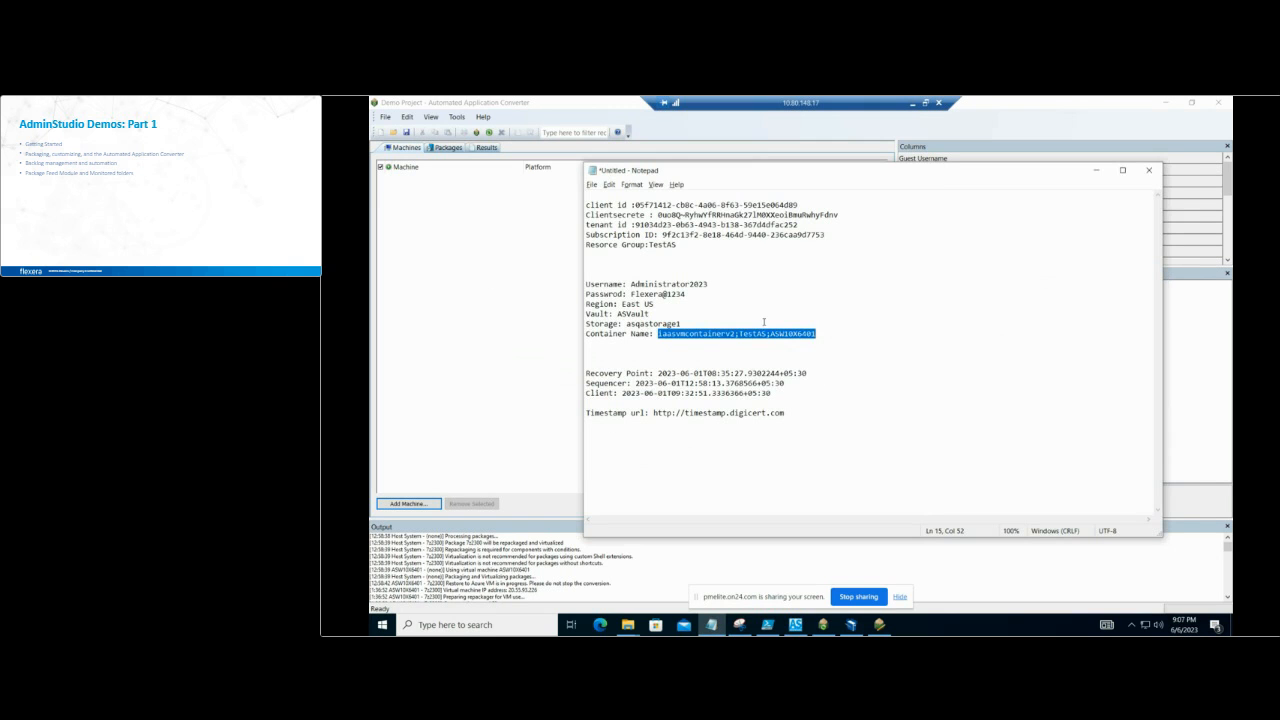
key(alt+Tab)
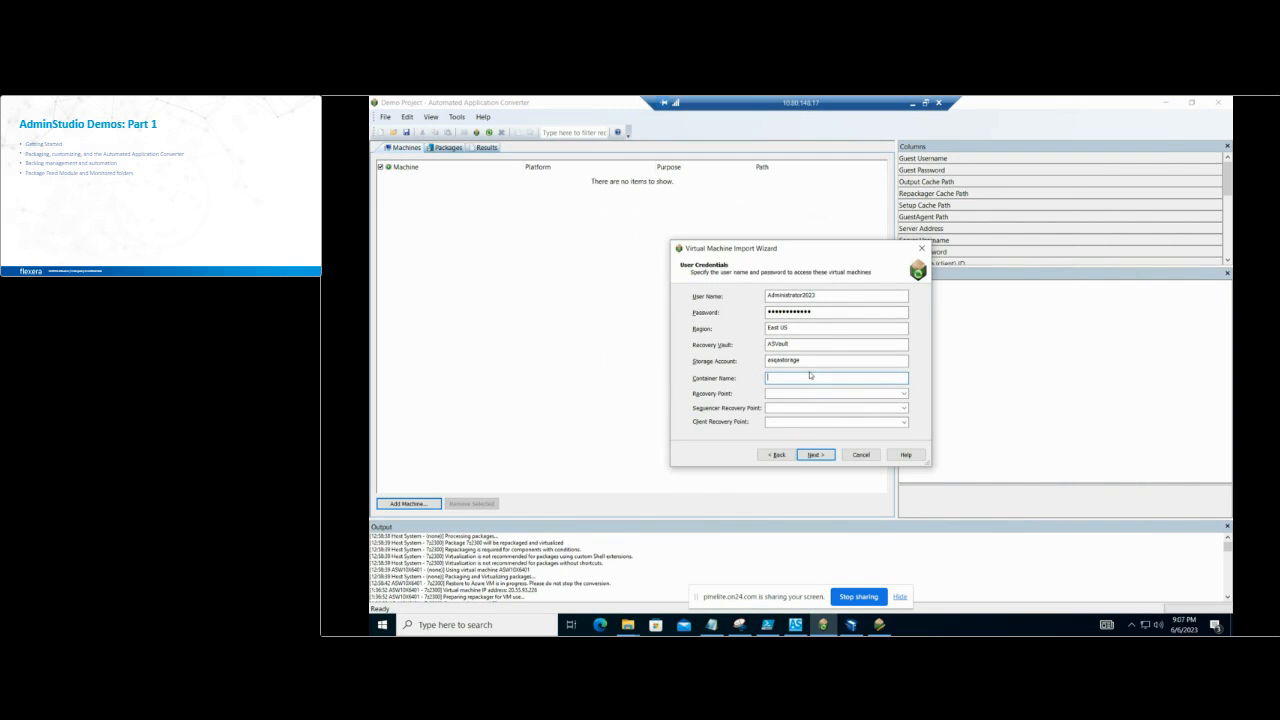
text(iasvmcontainerv2;TestAS;ASW10X8401)
Step: Choose the first listed recovery point, 2023-06-01T08:35:27.9302244+05:30, and finish importing the virtual machine
click(903, 394)
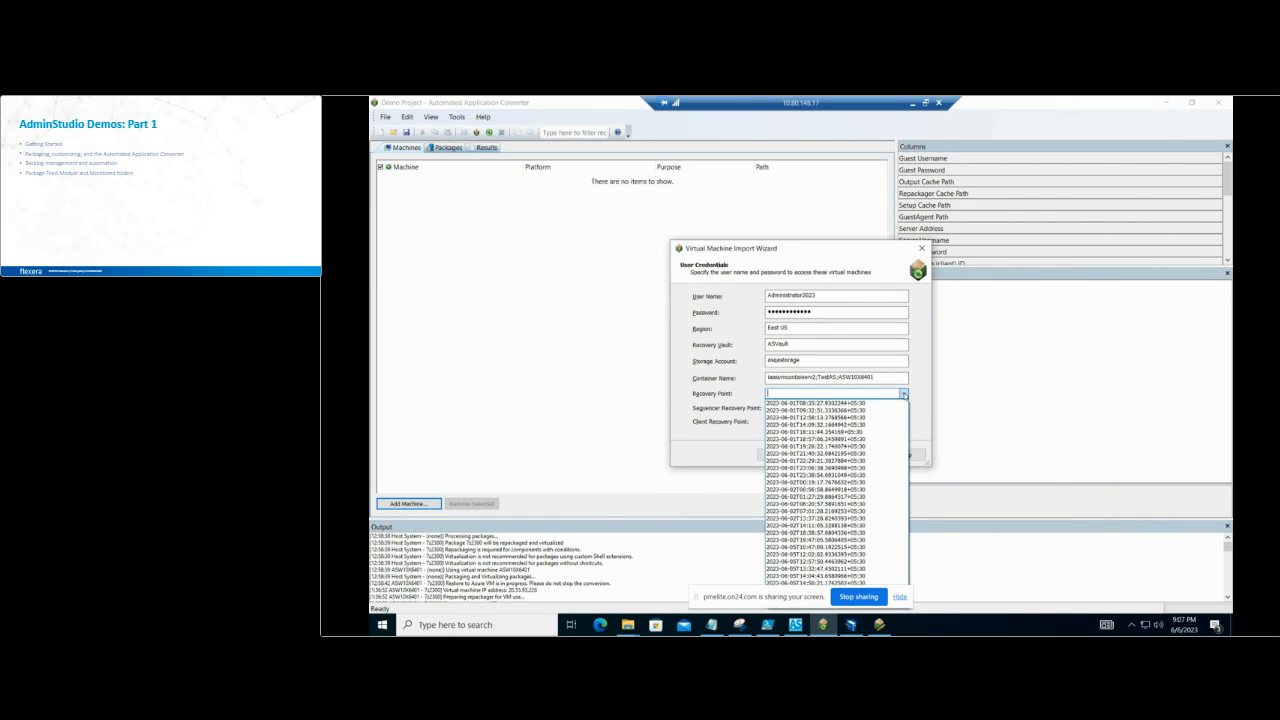
click(886, 404)
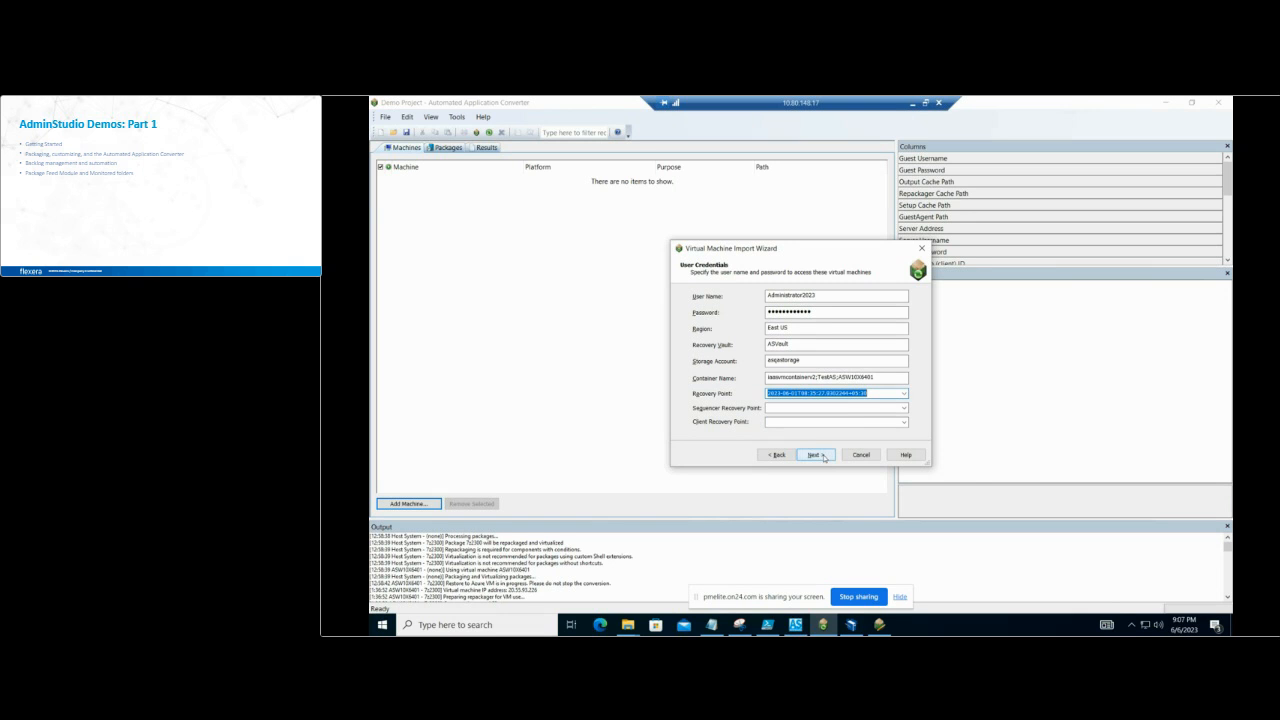
click(815, 455)
click(816, 455)
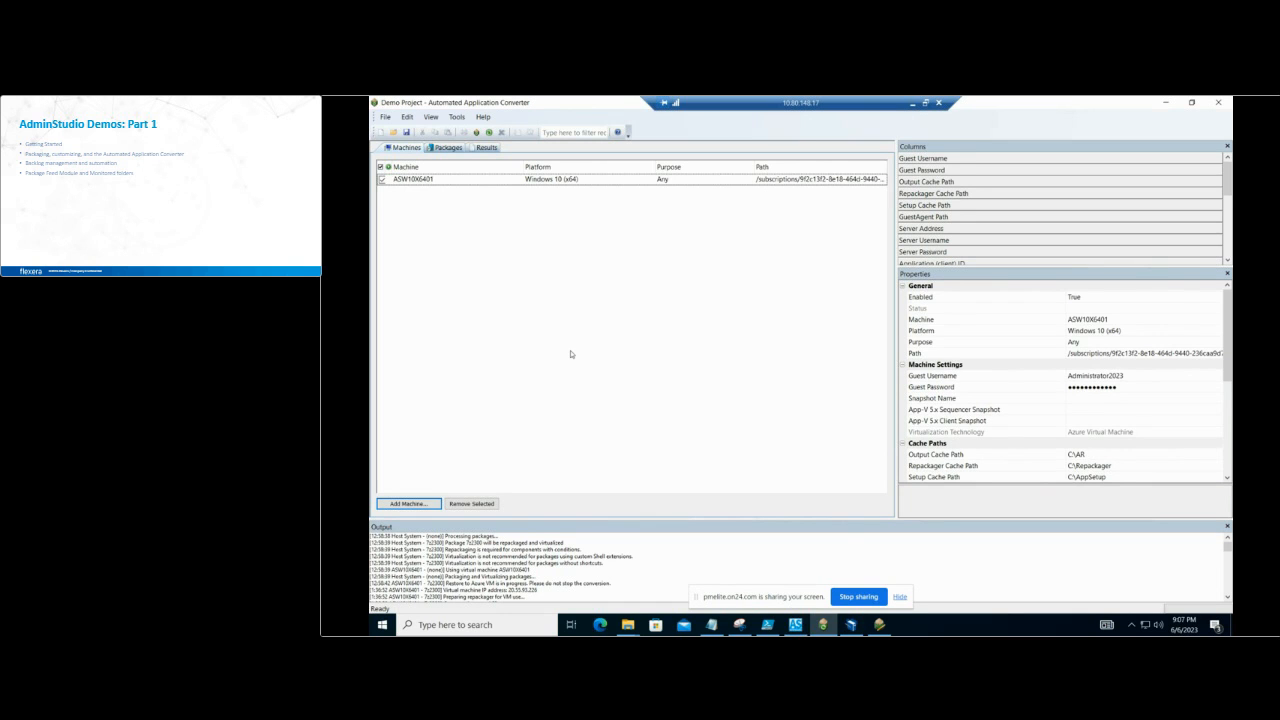
Step: Start adding packages to the project with the local machine and network as the package source
click(446, 148)
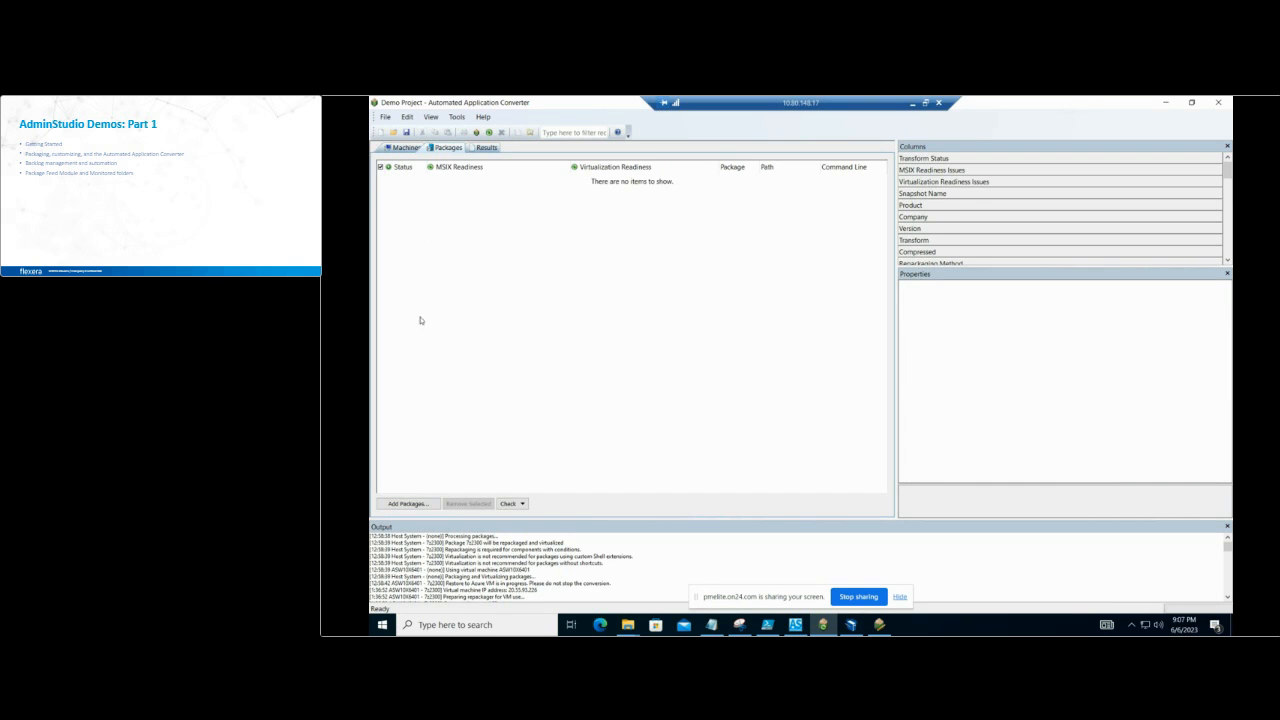
click(416, 504)
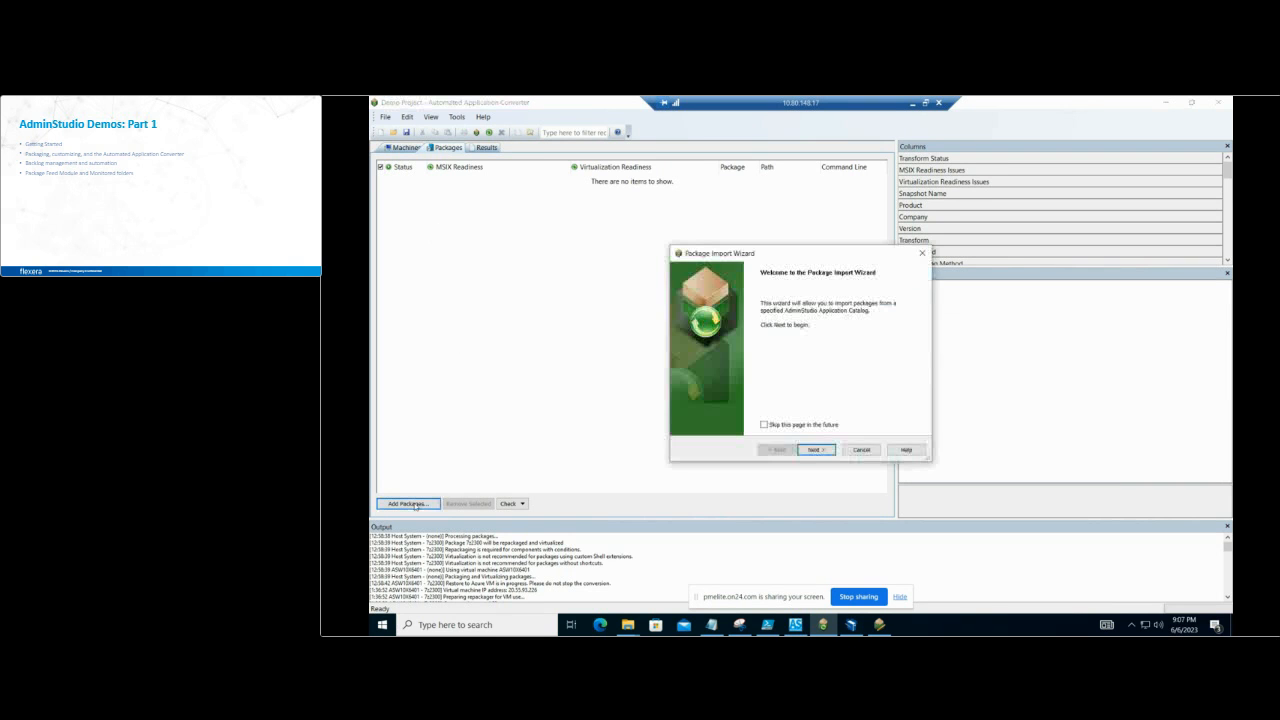
click(817, 450)
click(762, 324)
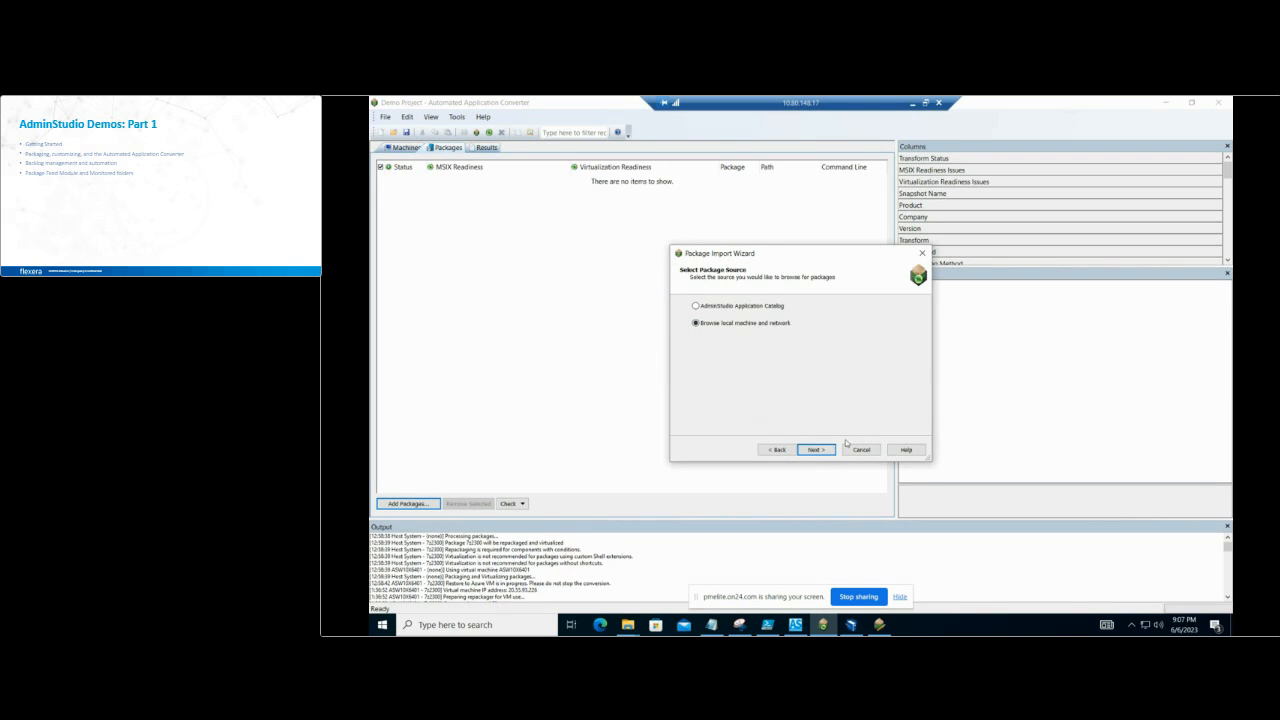
click(816, 450)
Step: Select the Notepad++ installer npp.7.7.1.installer.x64 and finish importing it into the project
click(895, 421)
click(789, 290)
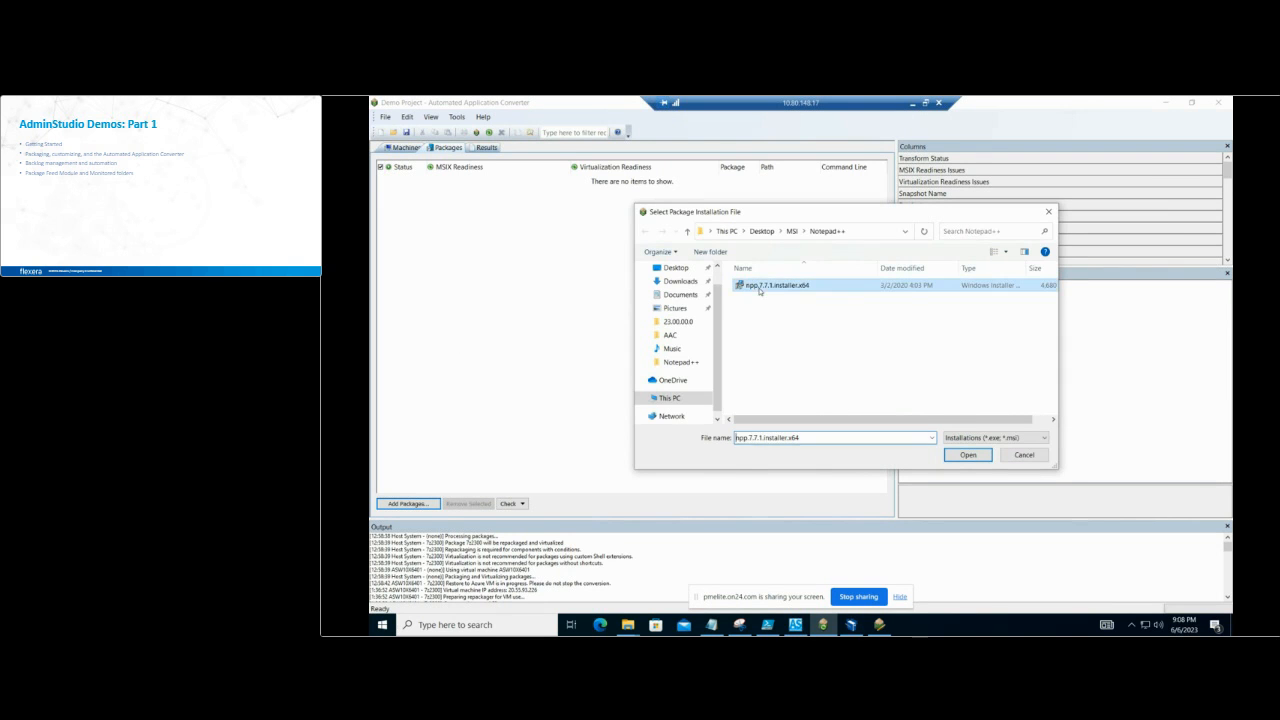
click(972, 456)
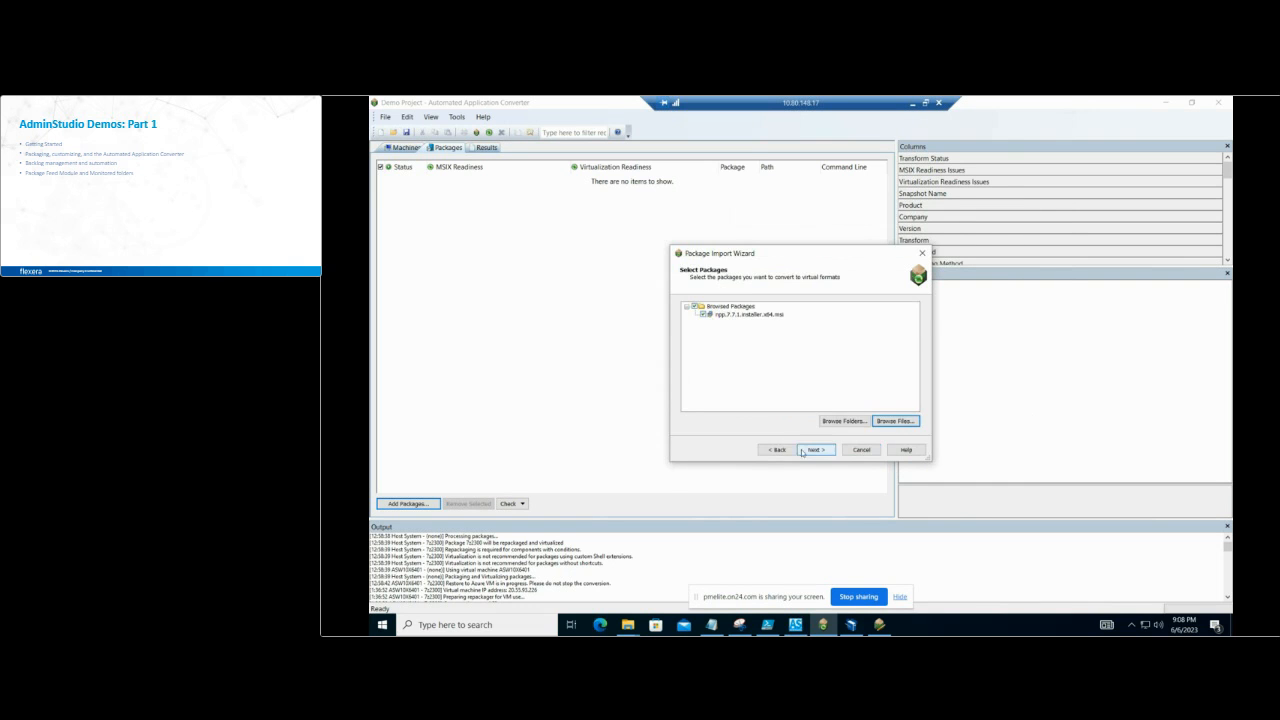
click(816, 450)
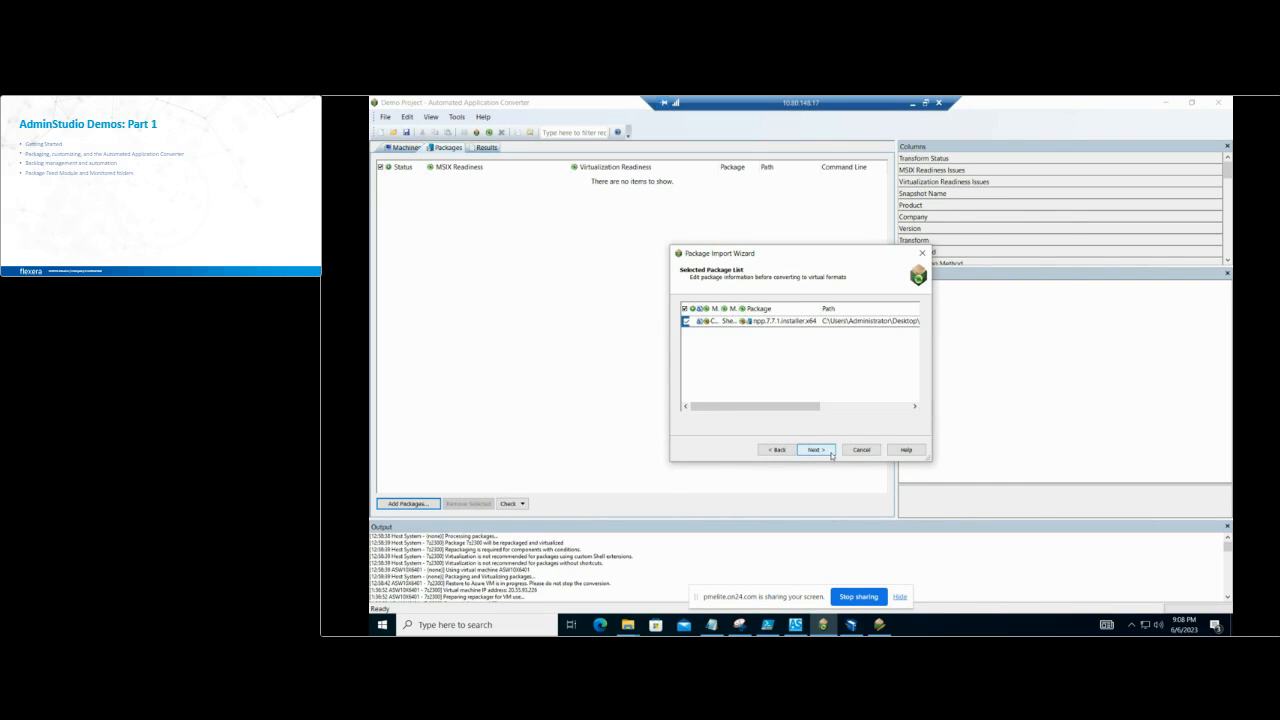
click(831, 451)
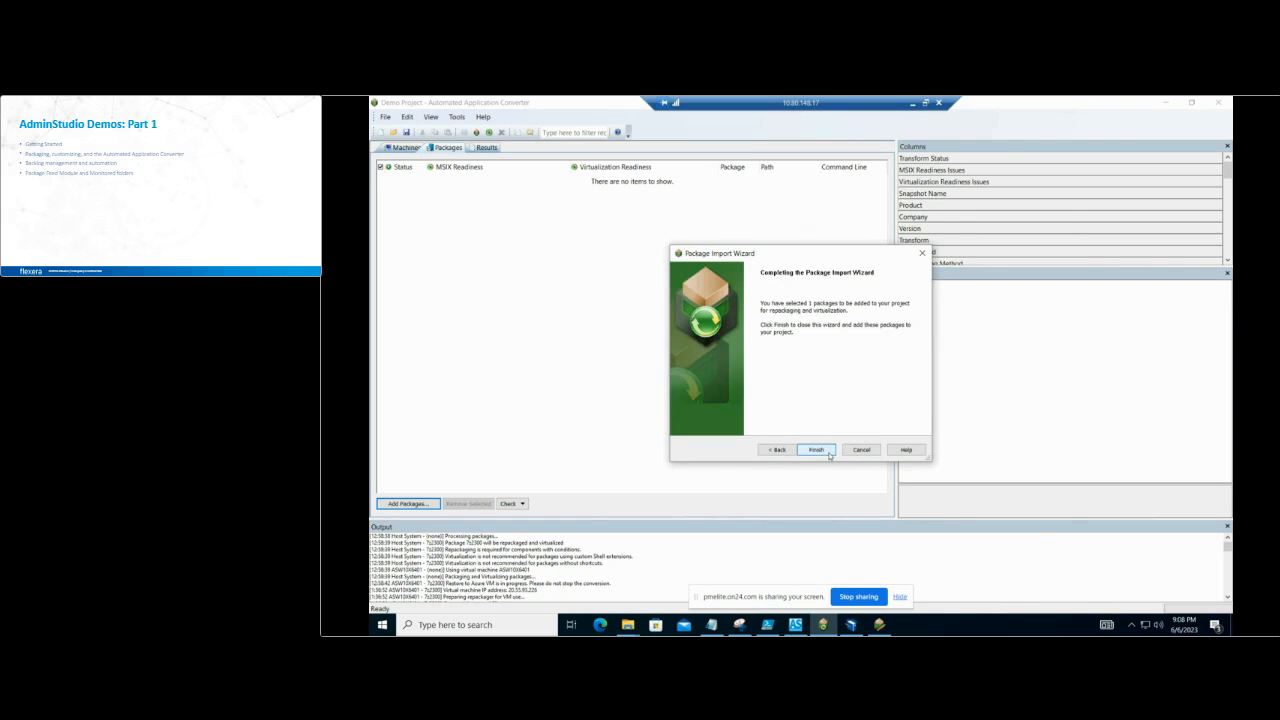
click(828, 451)
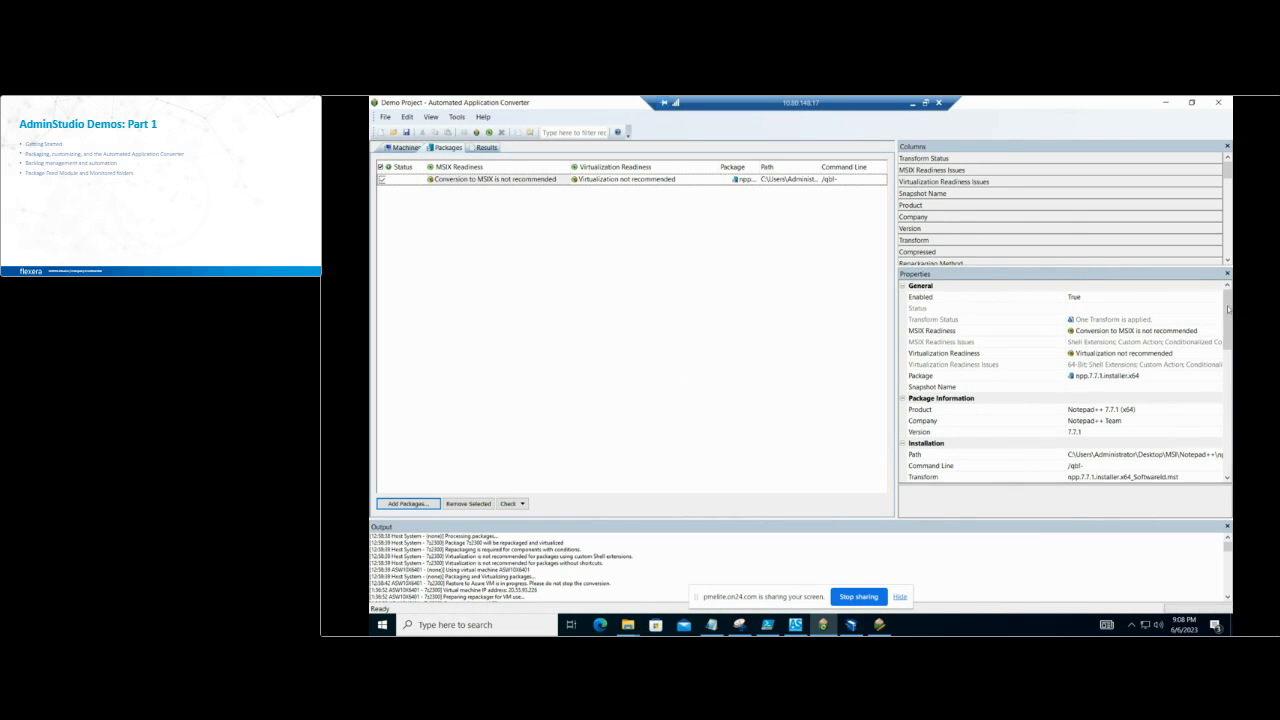
Step: Review the Notepad++ package's properties down to the MSIX signing options, collapsing the three Microsoft App-V option groups
mouse_move(1230, 298)
mouse_down()
mouse_move(1230, 330)
mouse_move(1229, 297)
mouse_up()
scroll(962, 399, down, 2)
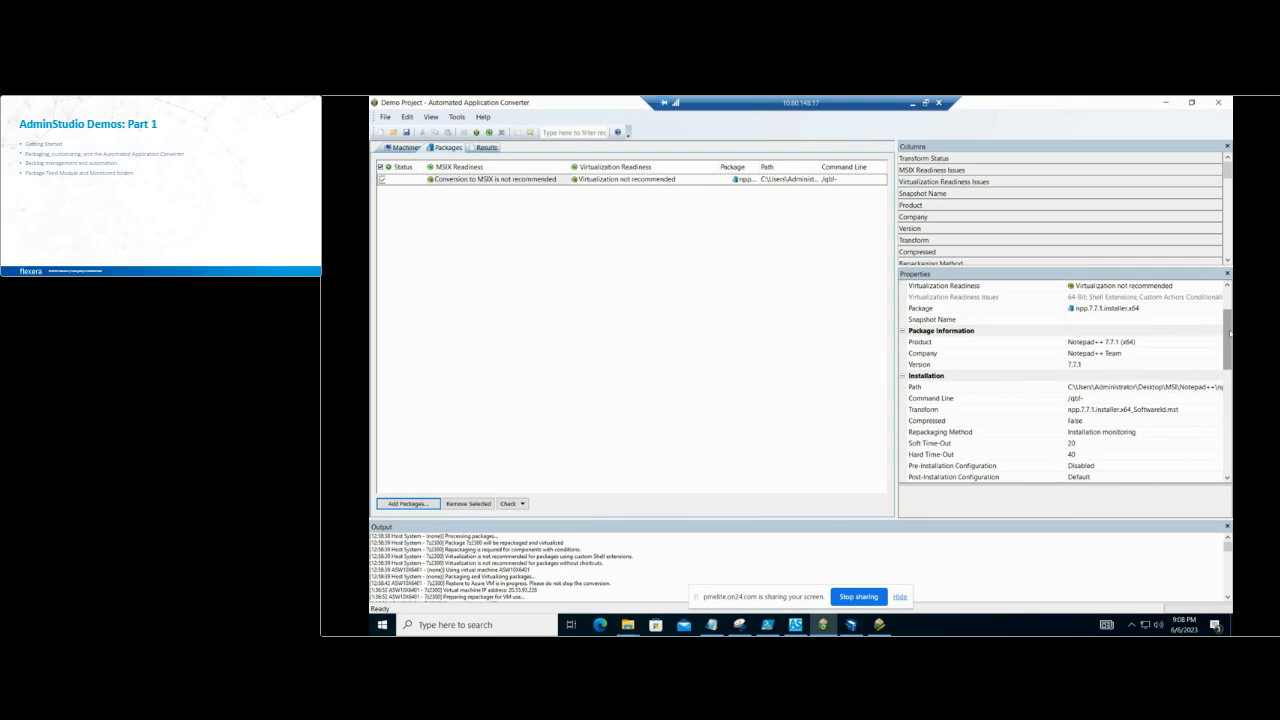
drag(1230, 335, 1230, 350)
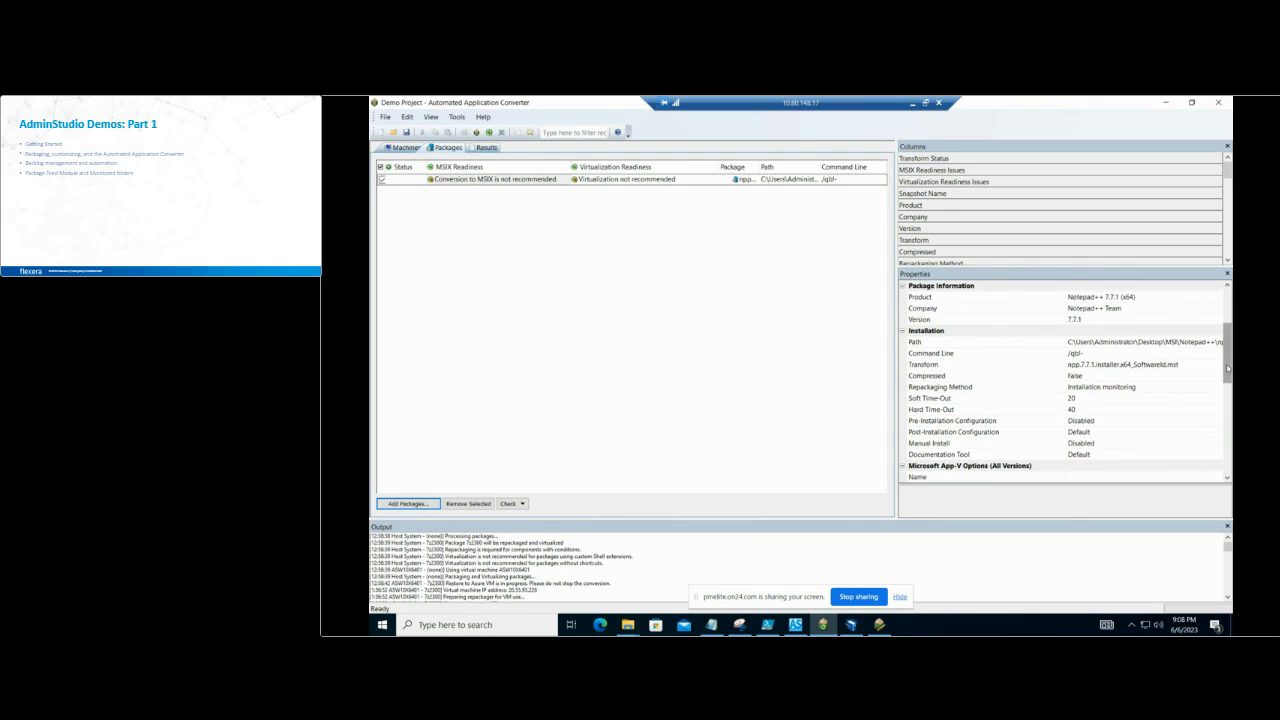
drag(1228, 368, 1228, 393)
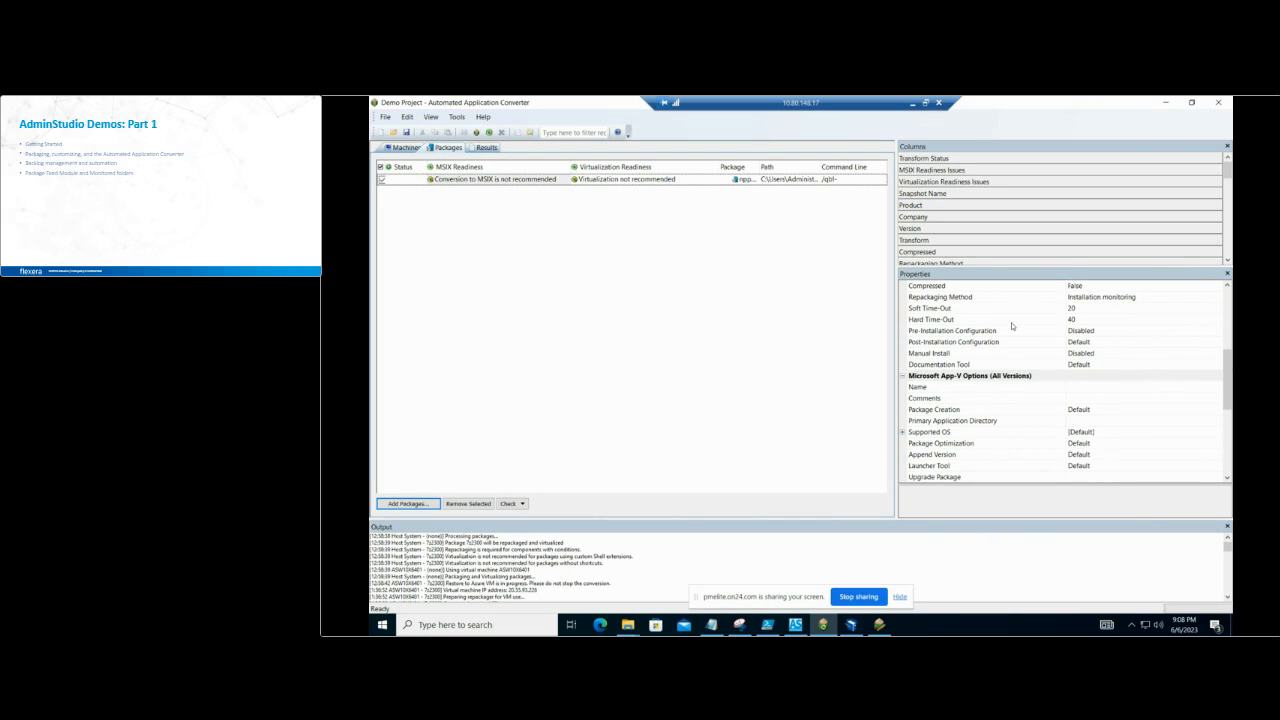
drag(1228, 404, 1228, 426)
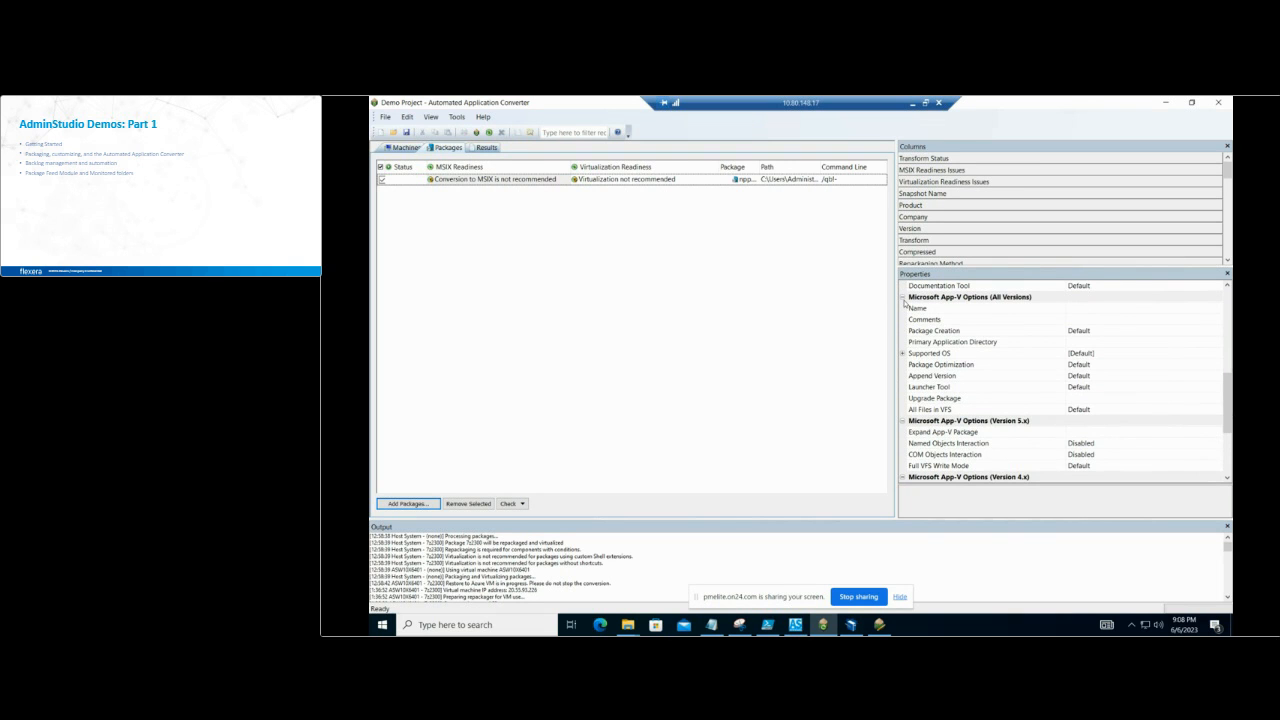
click(902, 298)
click(903, 309)
click(902, 320)
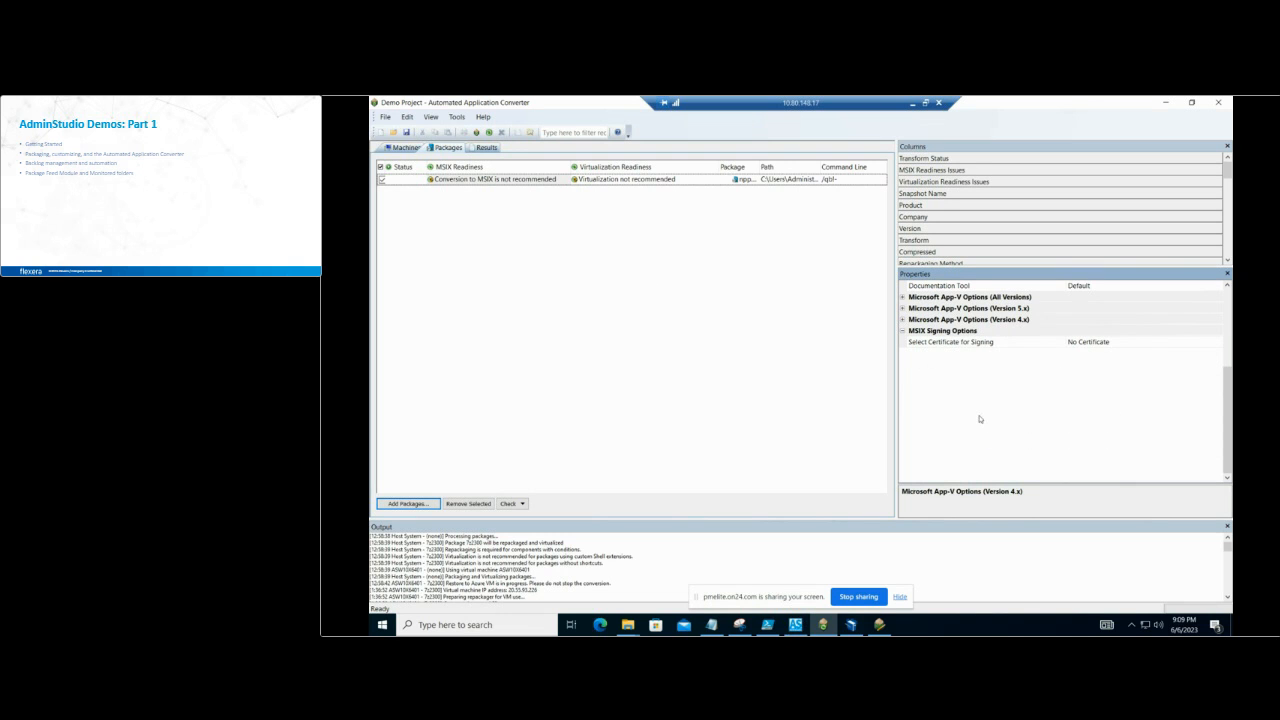
Step: Set the Notepad++ package's MSIX signing certificate source to Certificate File (.pfx)
click(1157, 343)
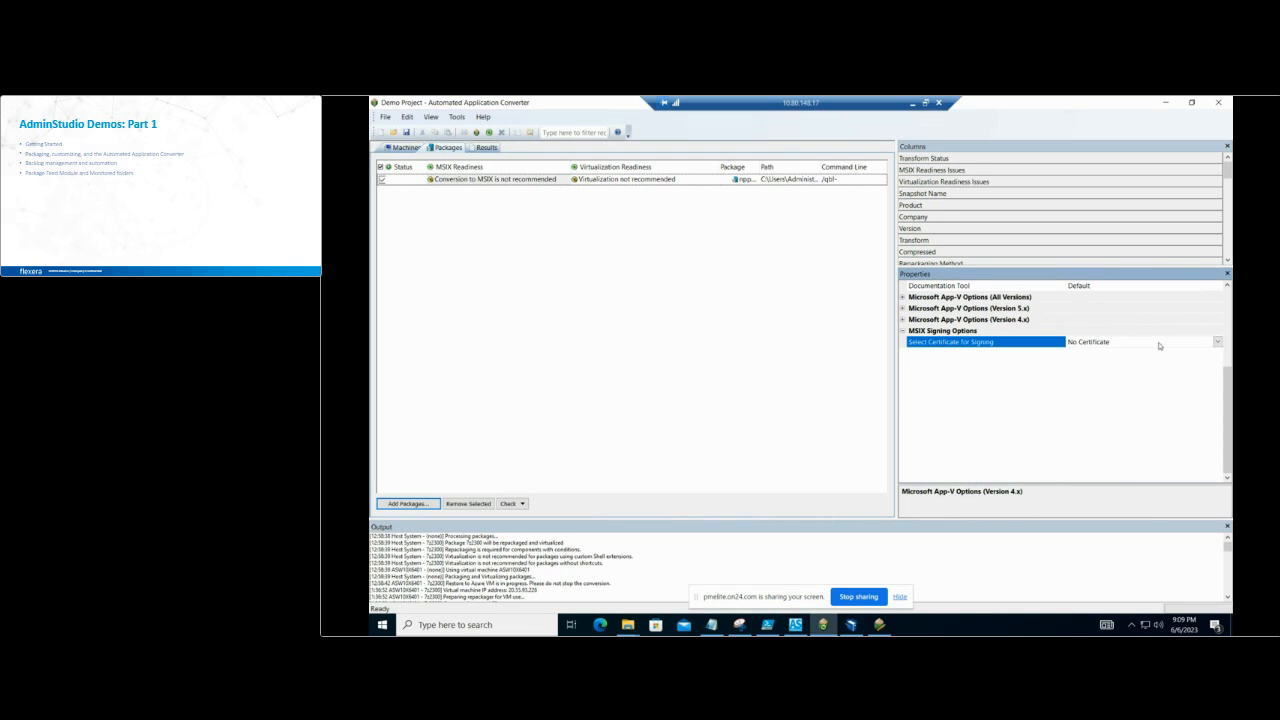
click(1158, 343)
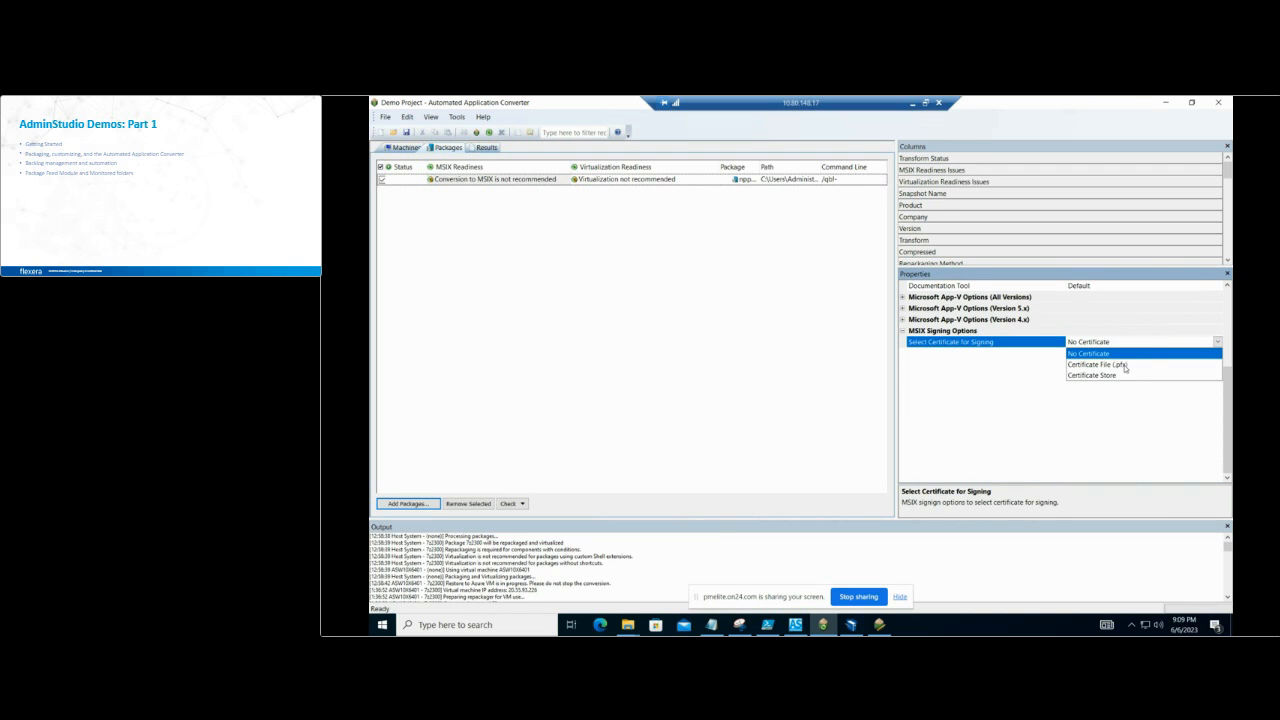
click(1125, 367)
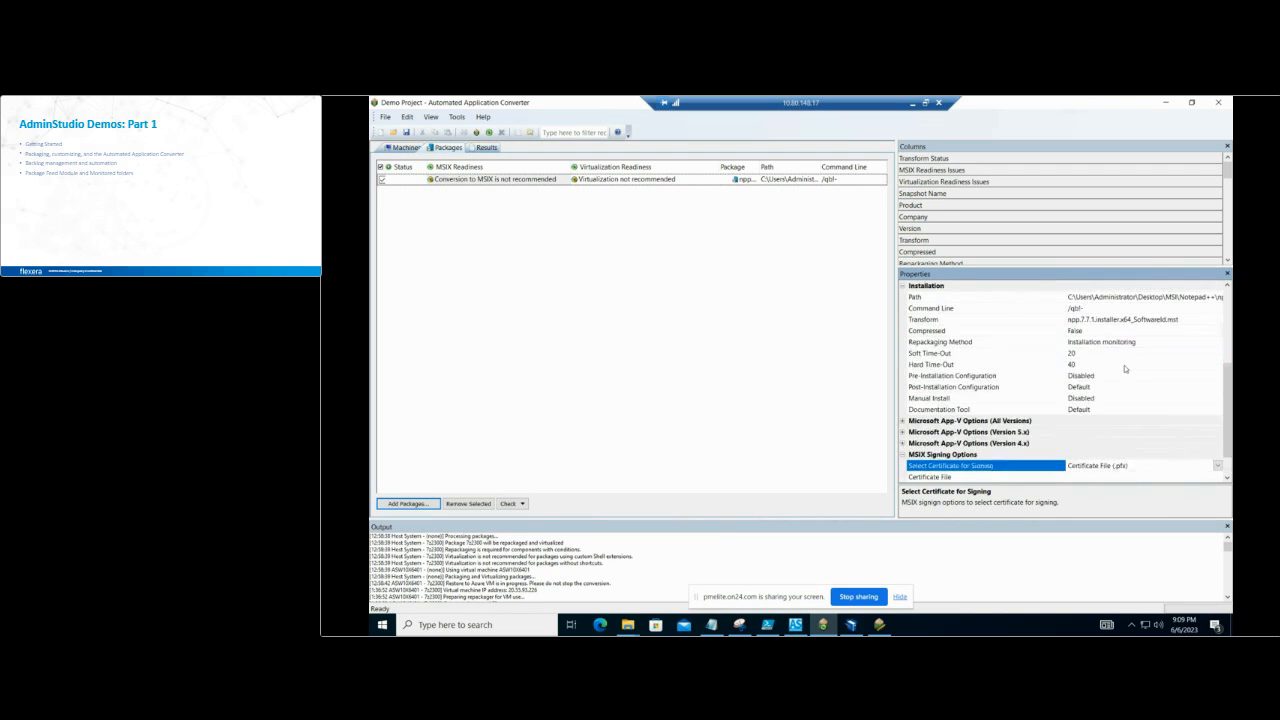
Step: Choose the Flexera certificate from the Certificate folder on the Desktop as the package's MSIX signing certificate file
click(1227, 478)
click(1227, 478)
click(1227, 478)
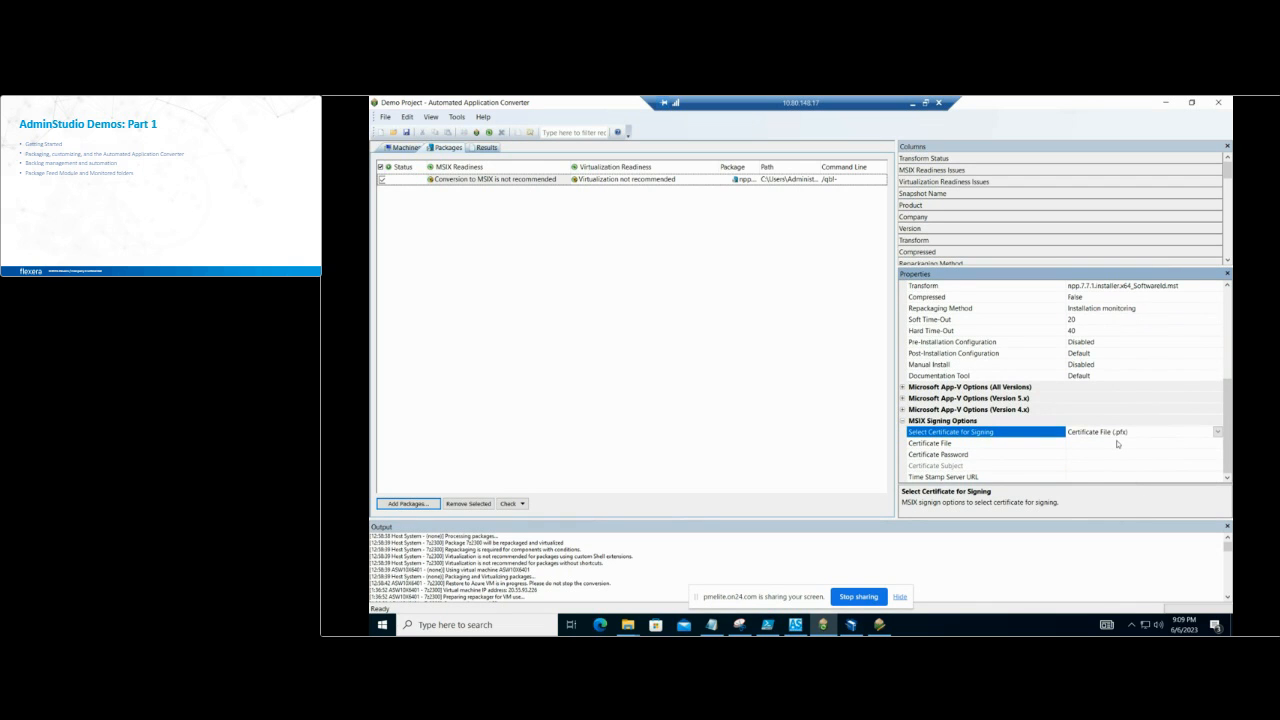
click(1117, 443)
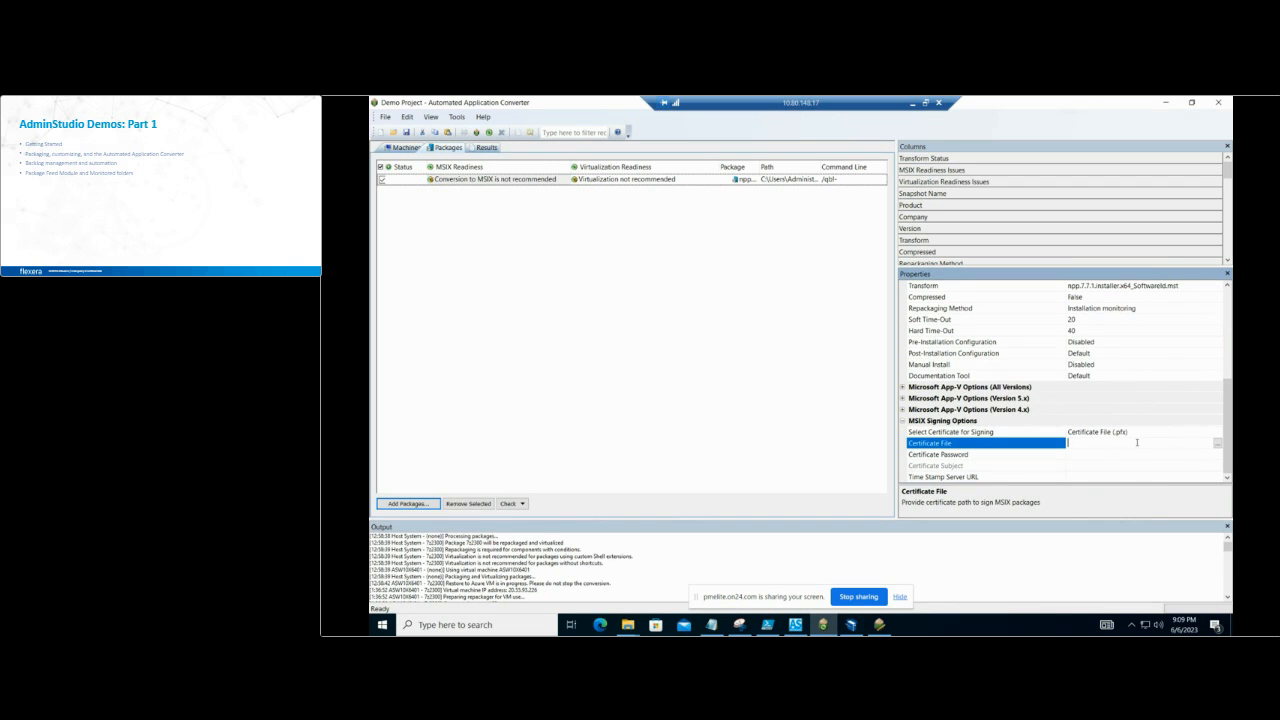
click(1217, 443)
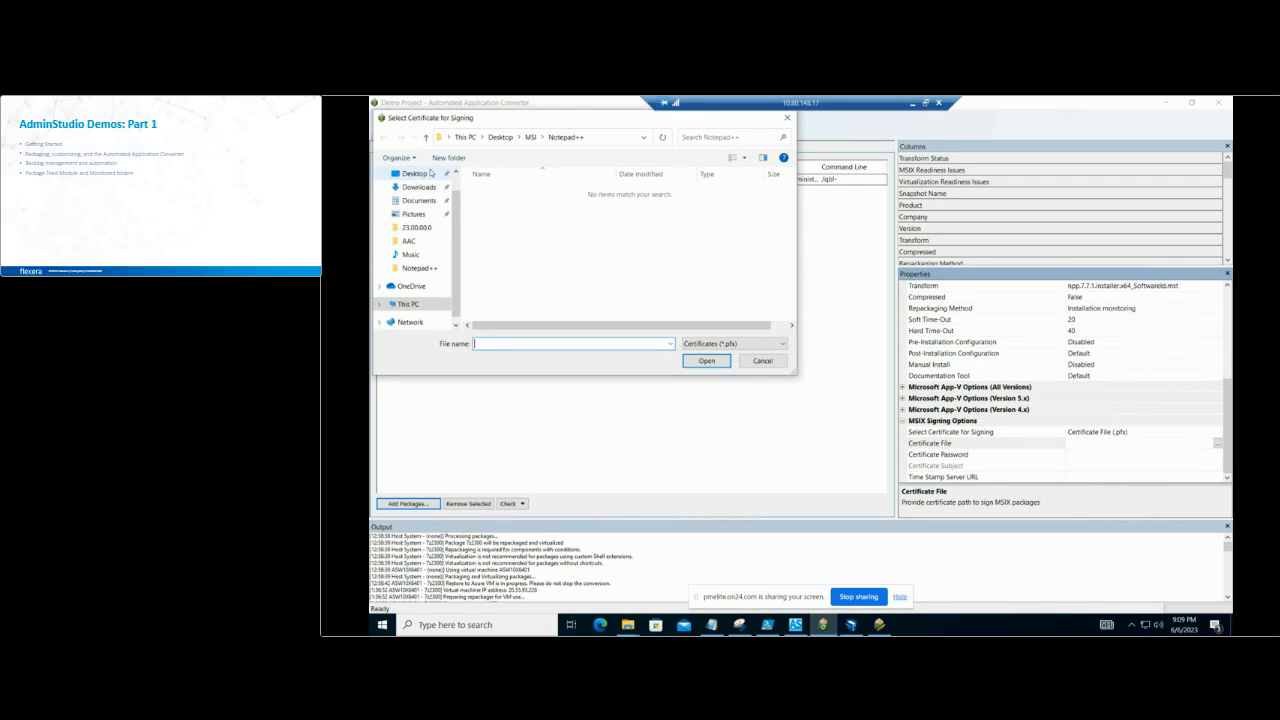
click(415, 174)
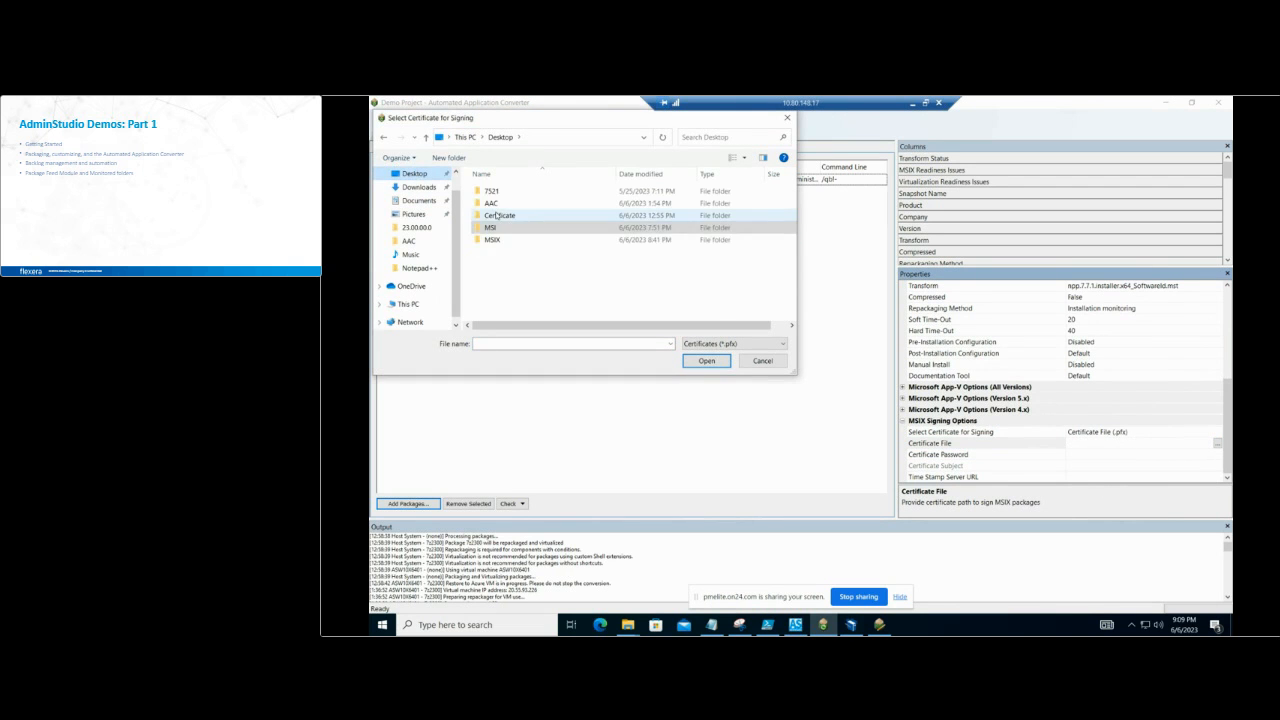
click(497, 215)
double_click(497, 215)
click(491, 191)
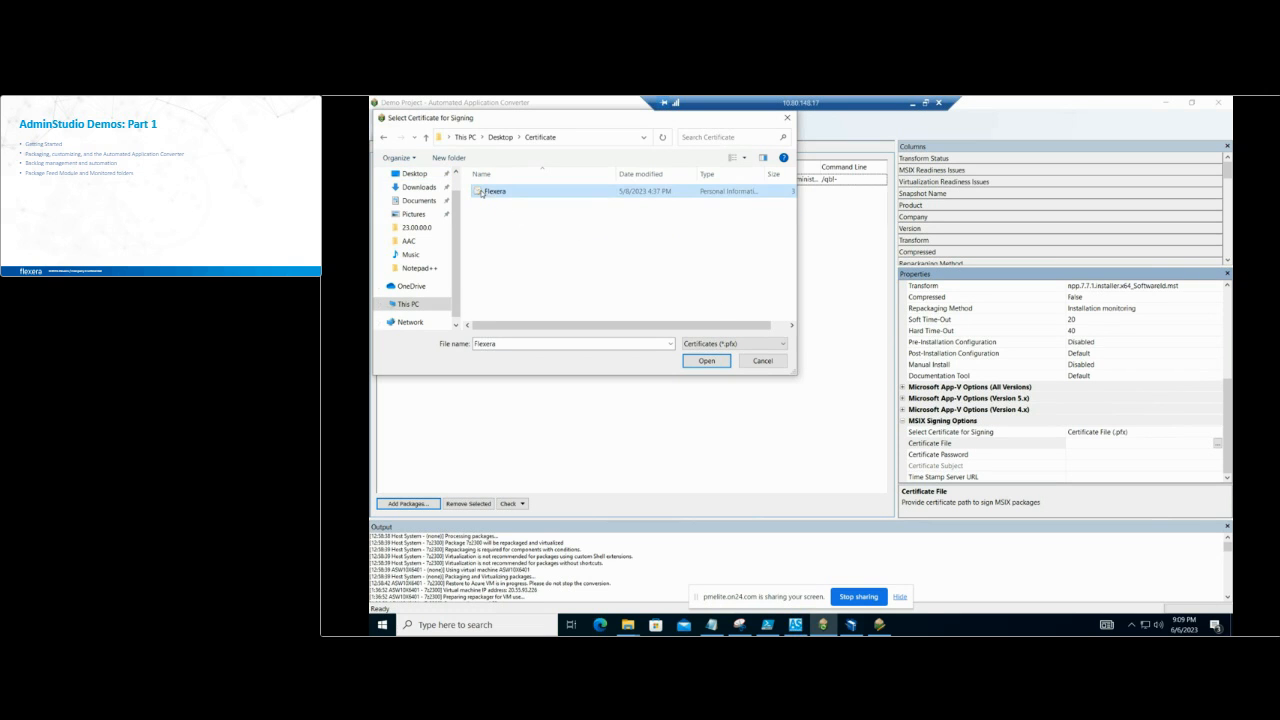
click(706, 360)
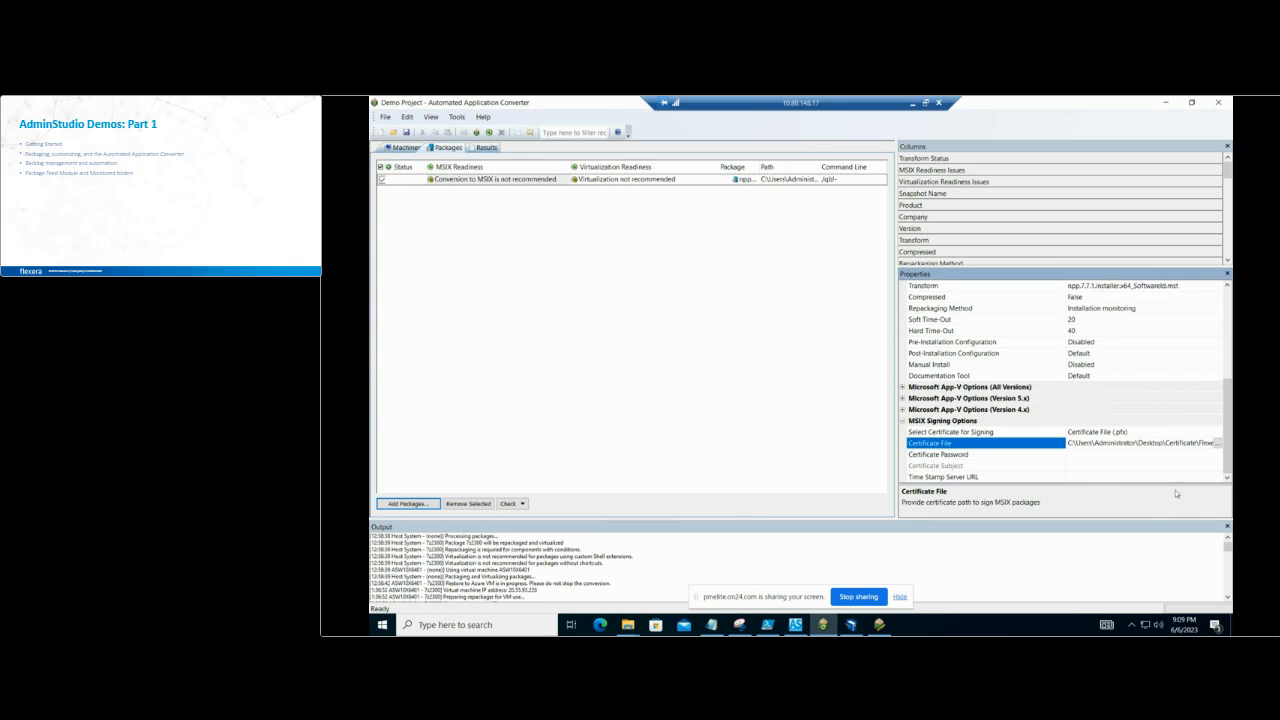
Step: Enter the certificate password for the MSIX signing certificate and check the certificate subject
click(1124, 456)
text(***)
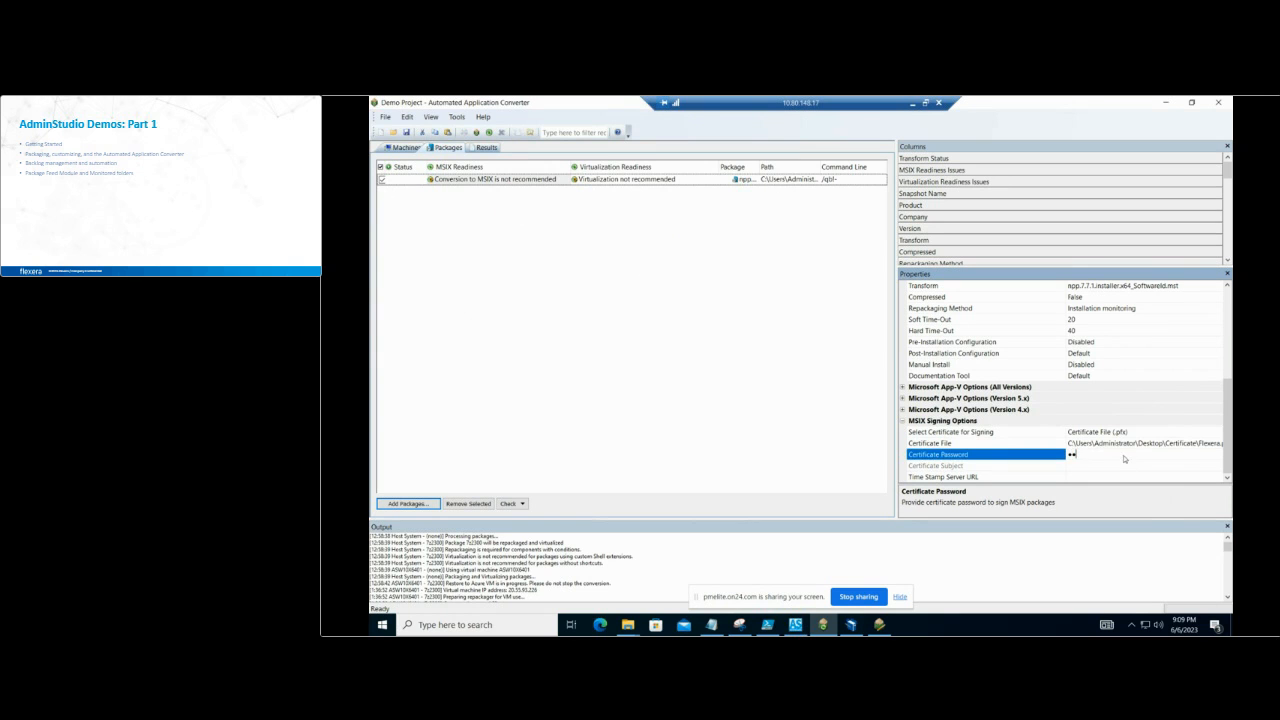
click(1115, 466)
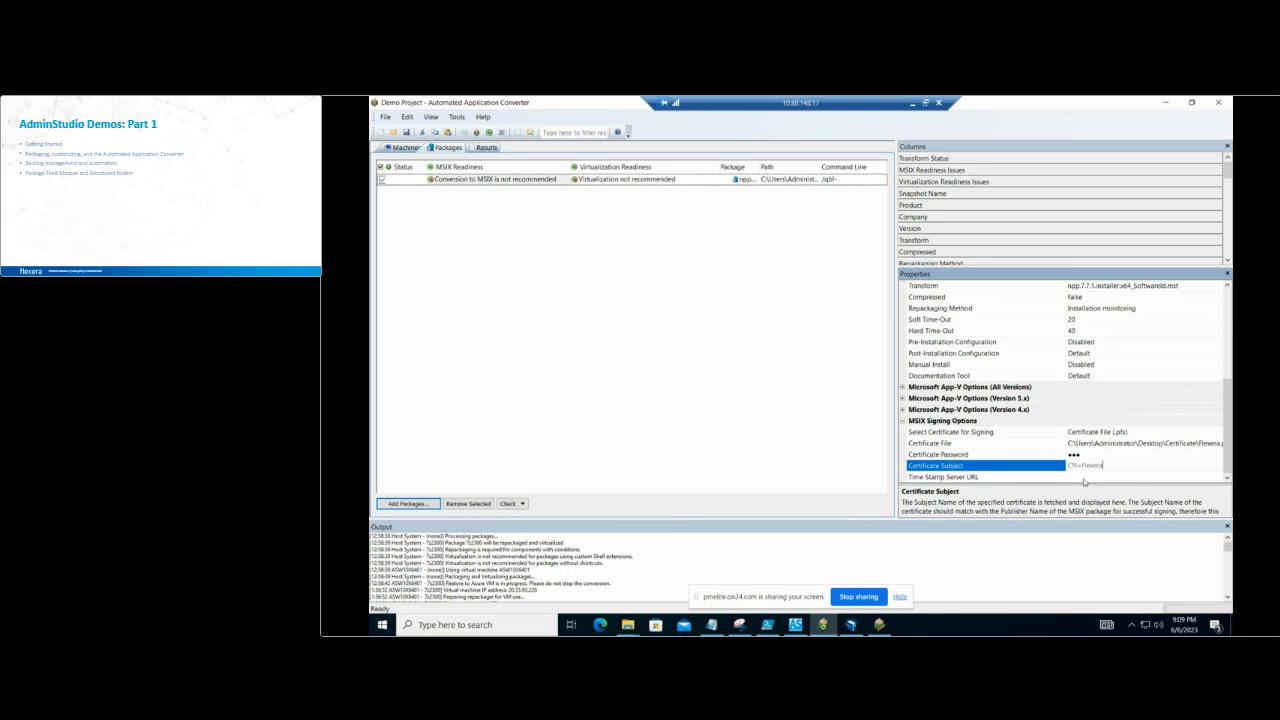
click(1228, 302)
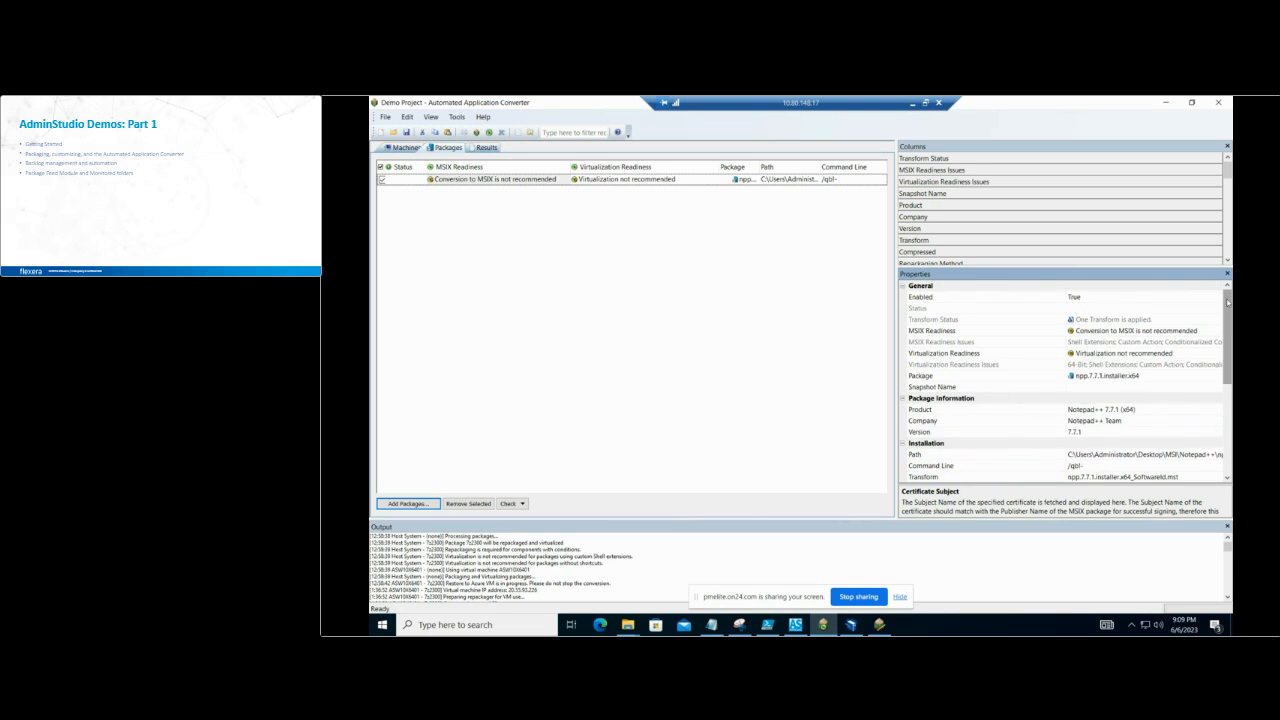
click(1227, 451)
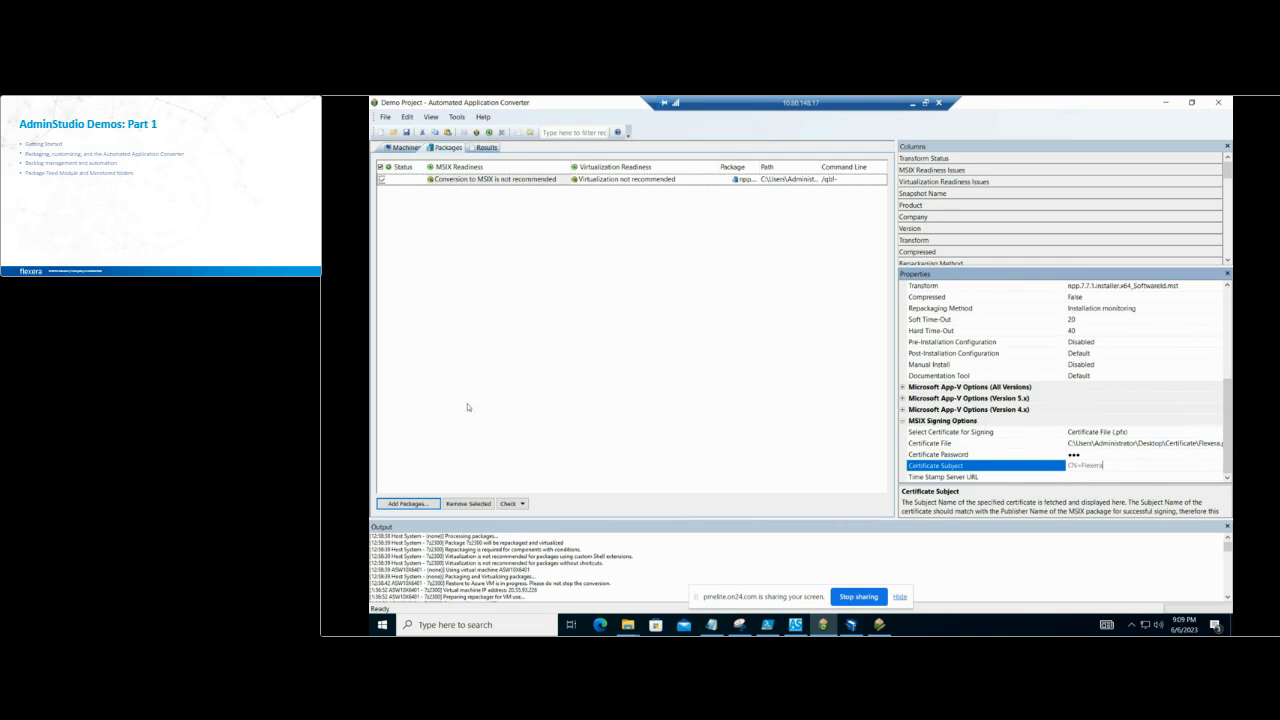
click(428, 393)
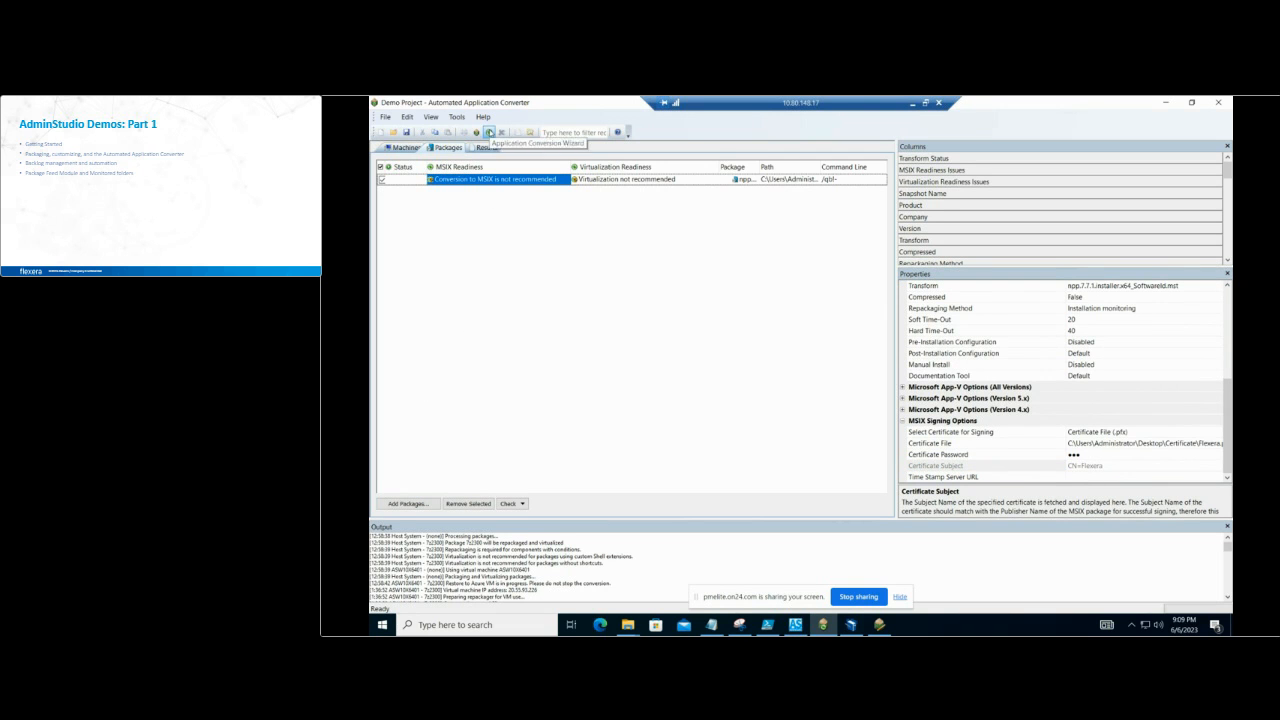
click(489, 132)
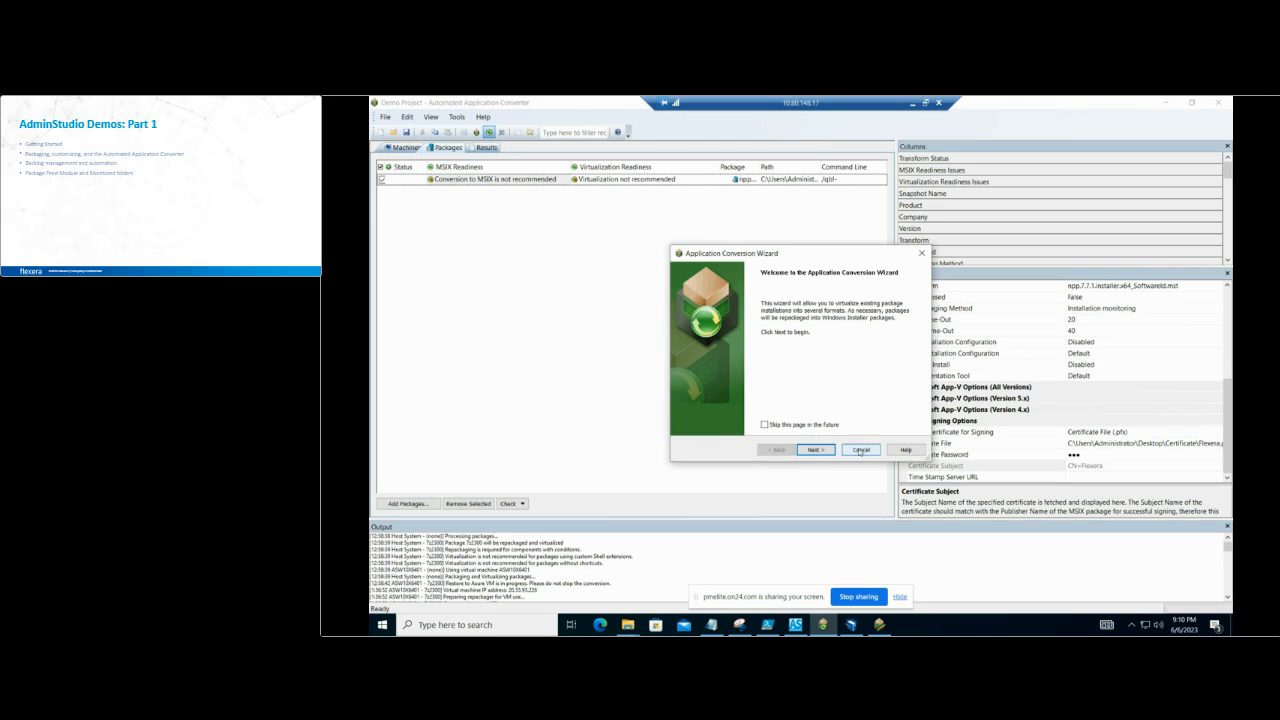
click(861, 450)
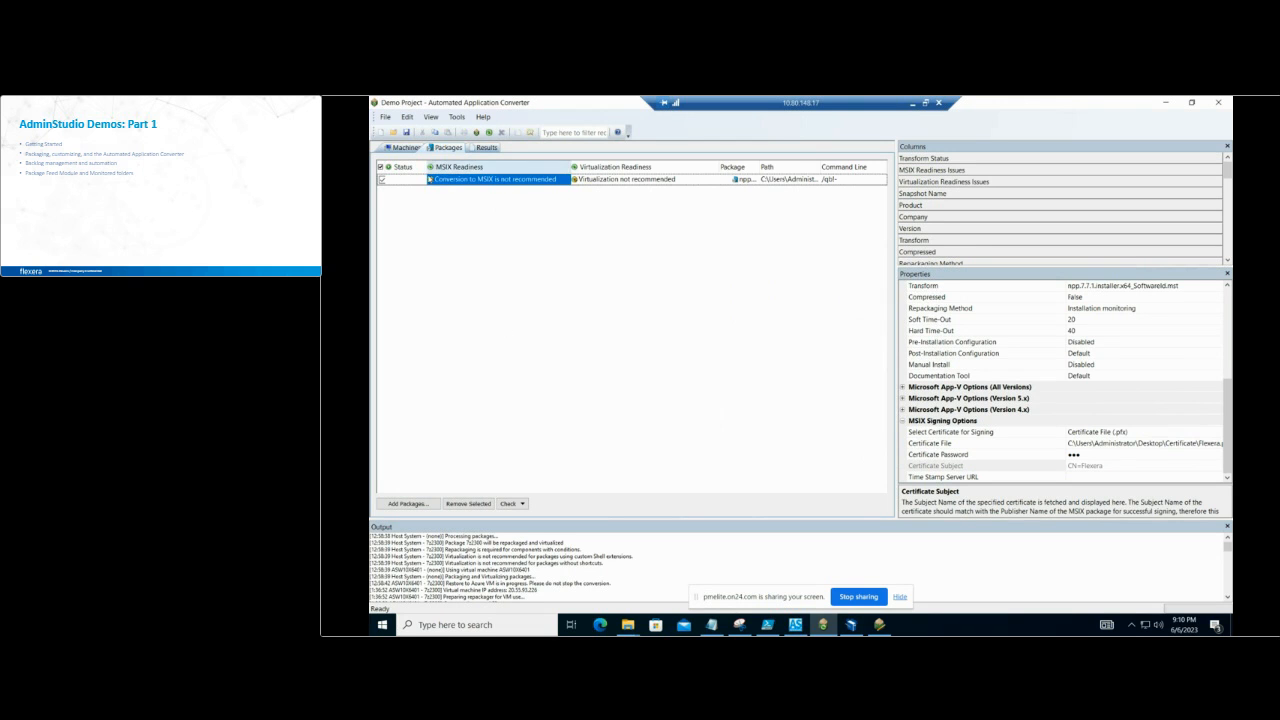
click(414, 504)
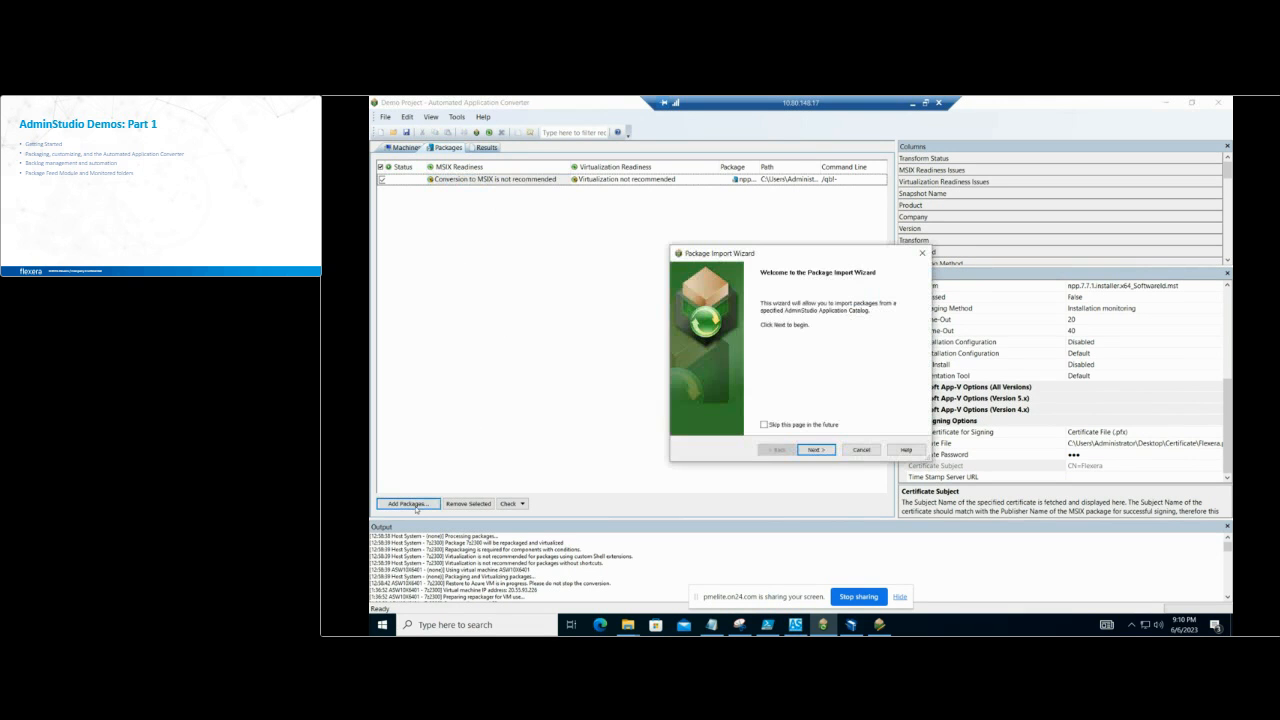
click(860, 450)
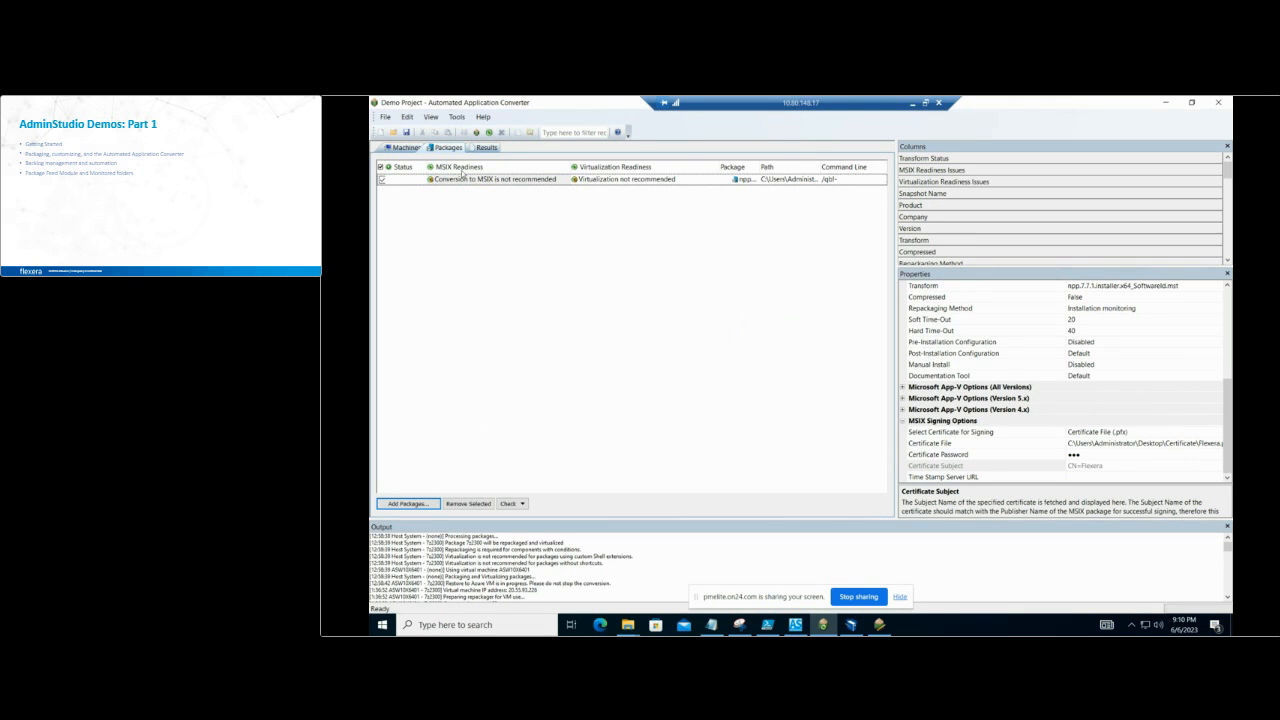
Step: Review the project's list of machines and its list of packages
click(392, 148)
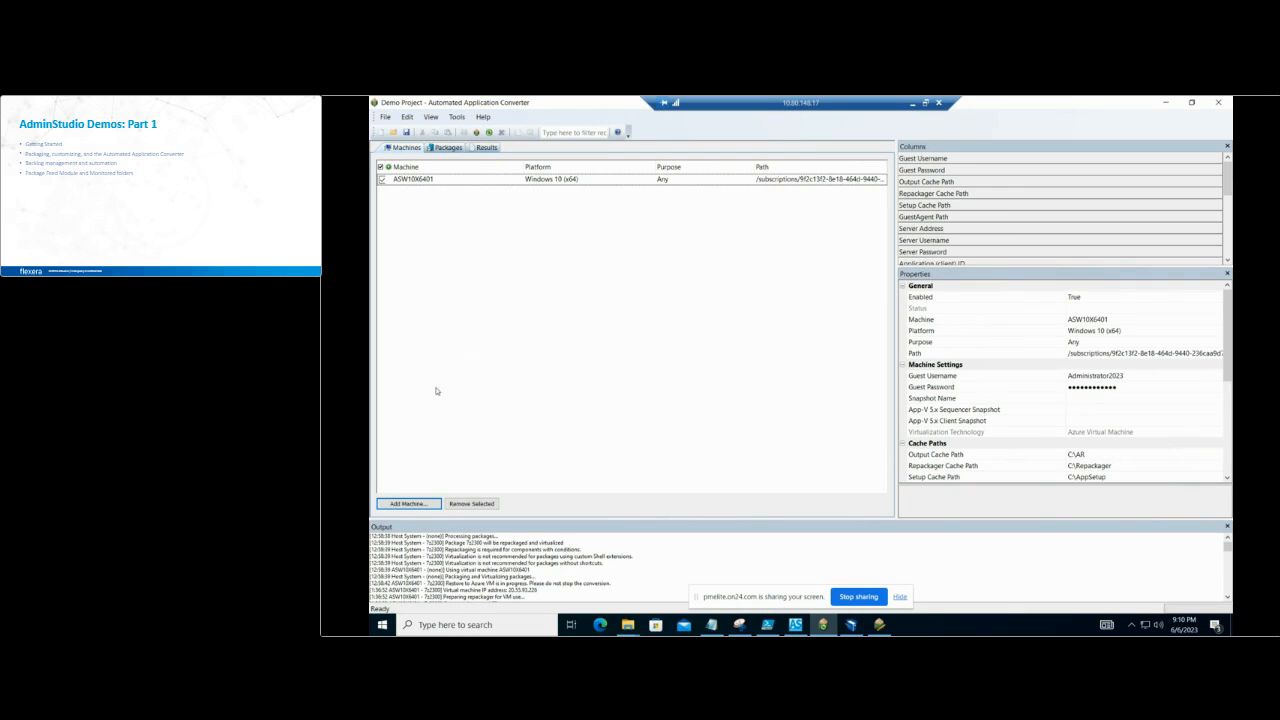
click(444, 148)
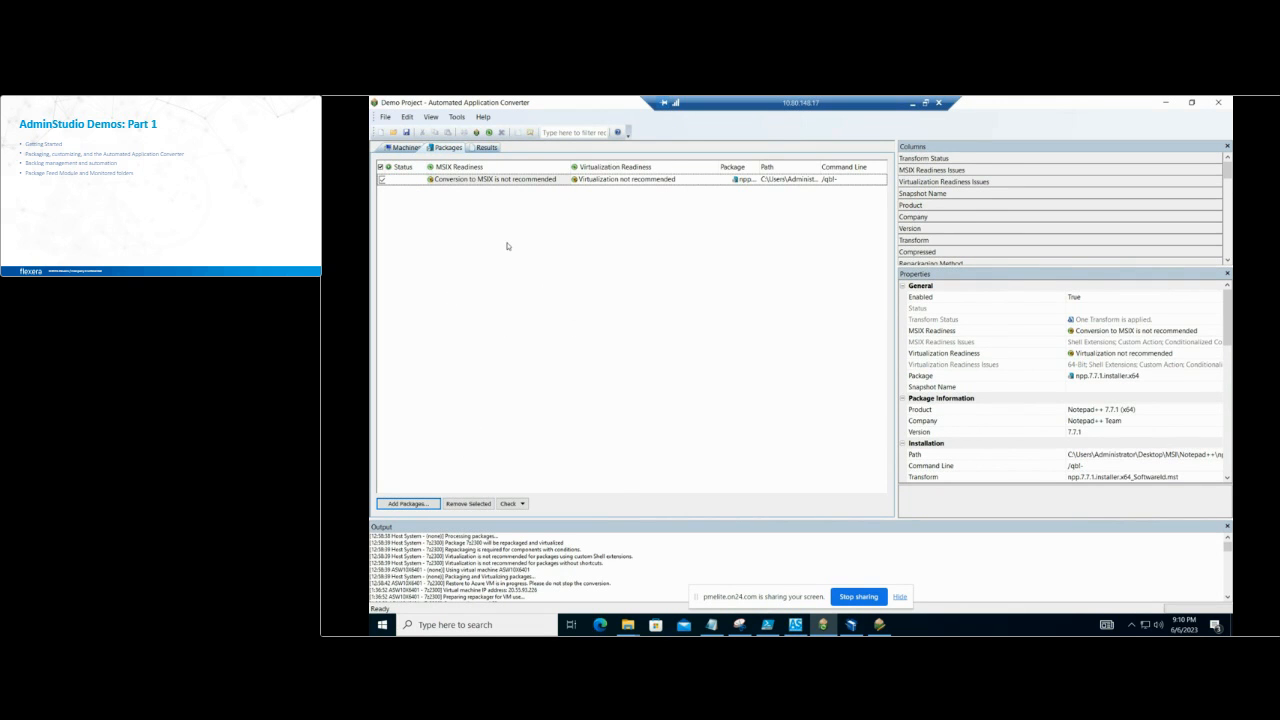
click(402, 148)
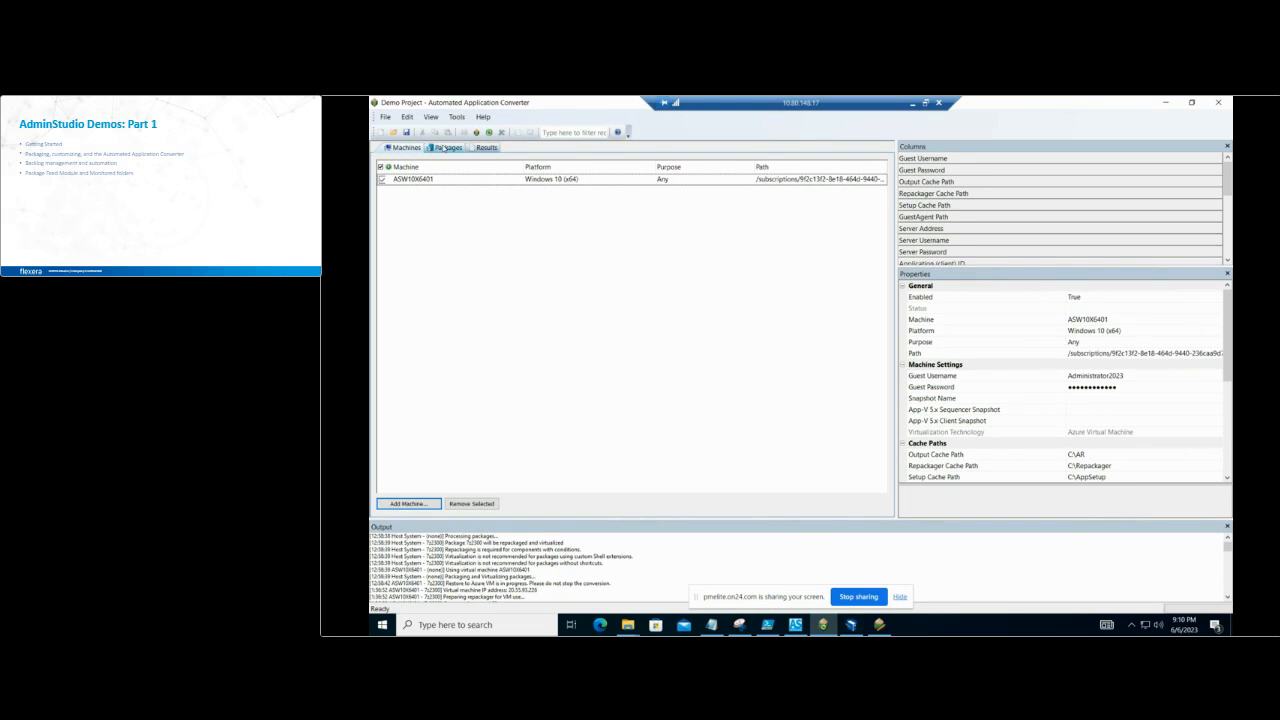
click(445, 148)
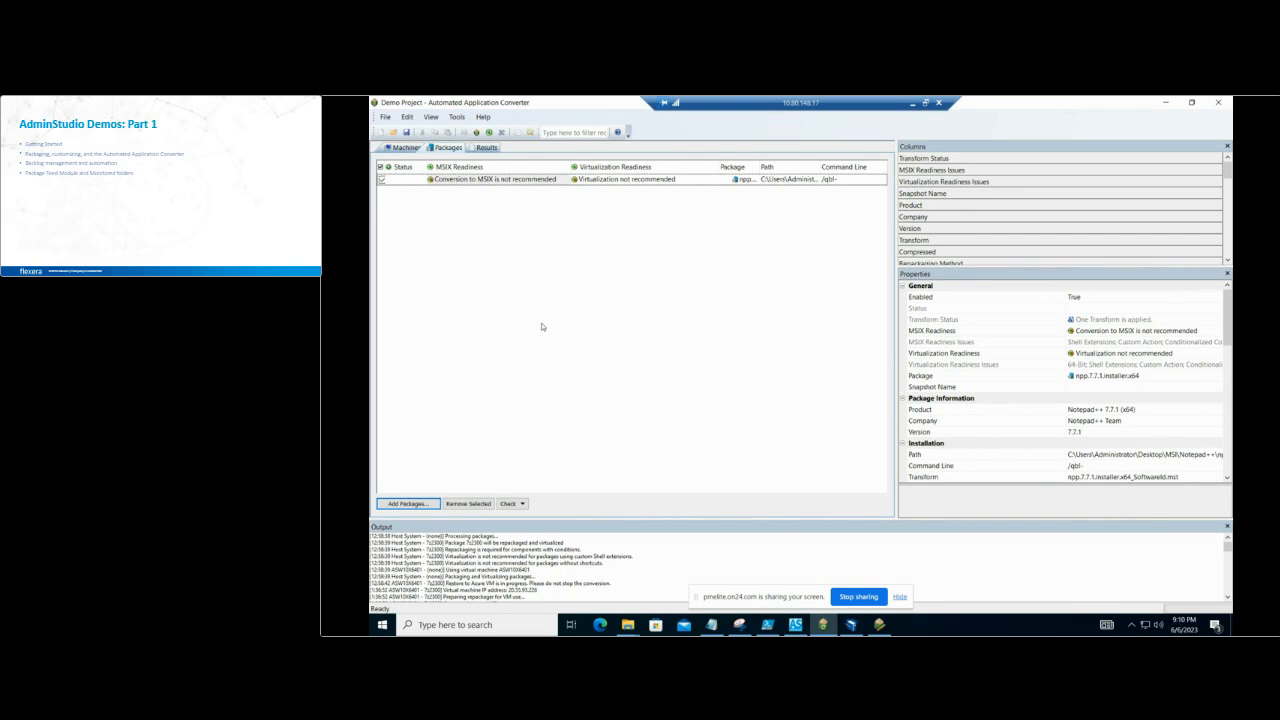
click(489, 133)
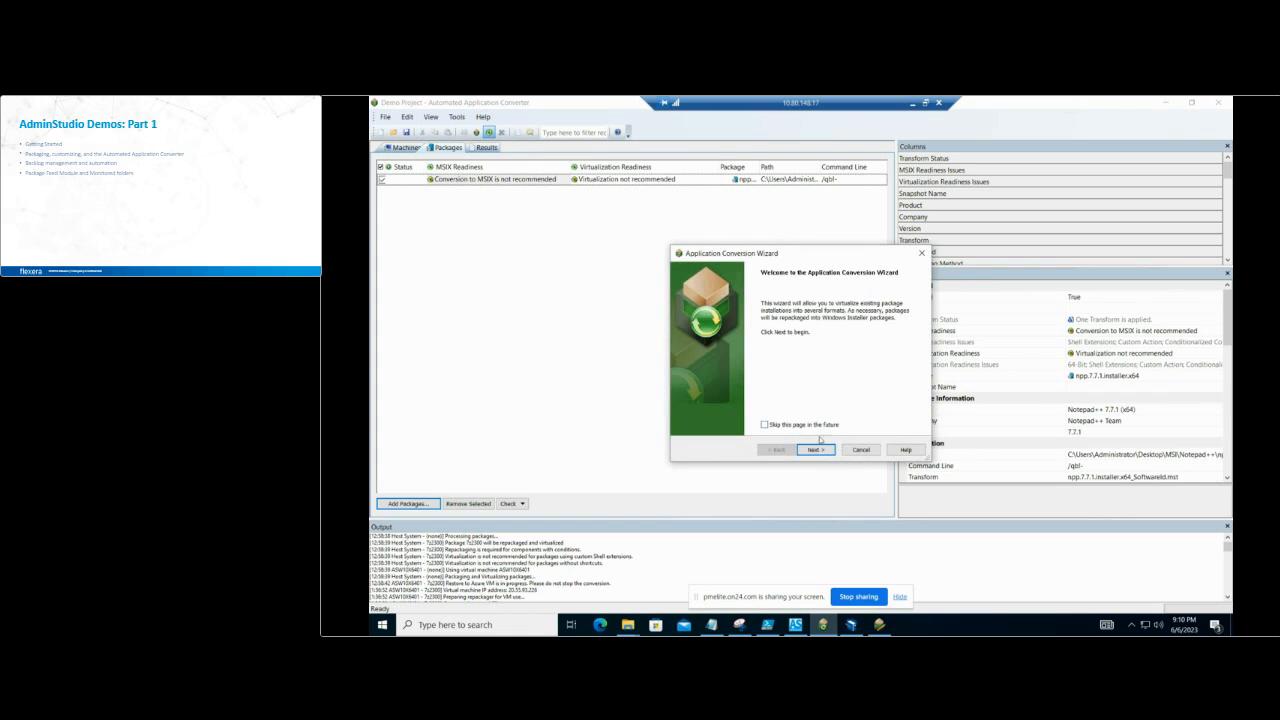
click(814, 449)
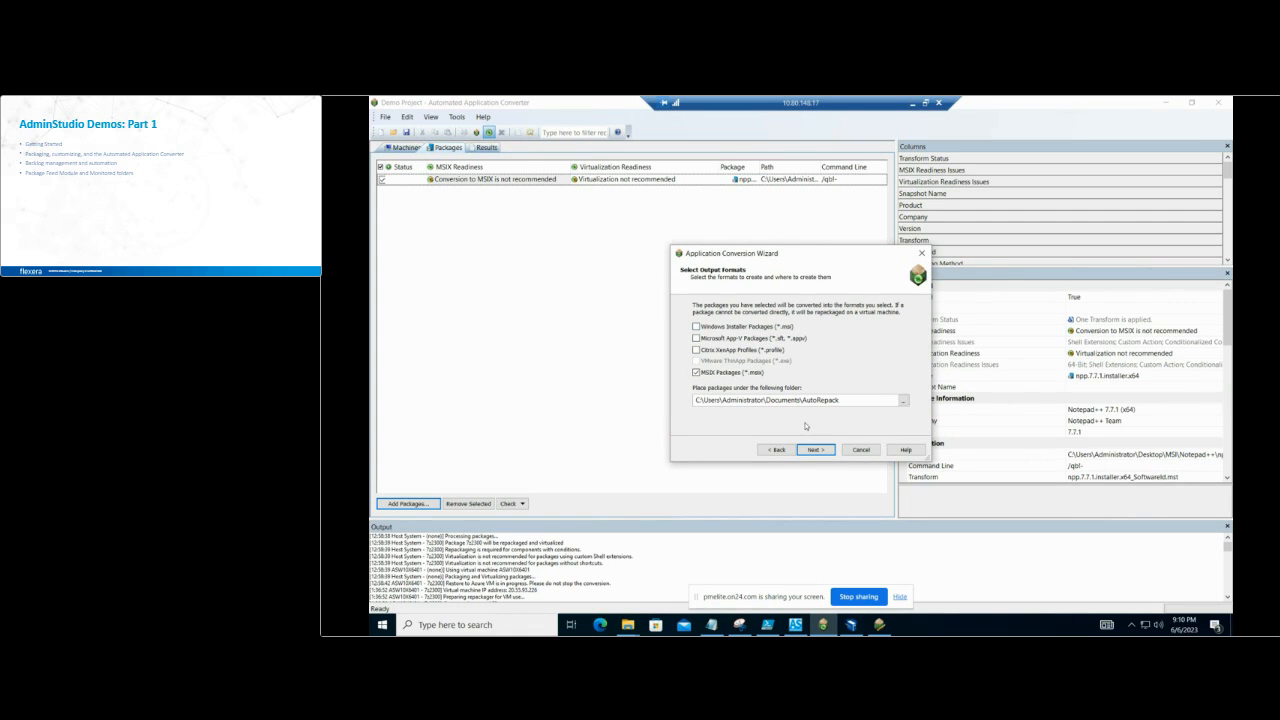
click(822, 451)
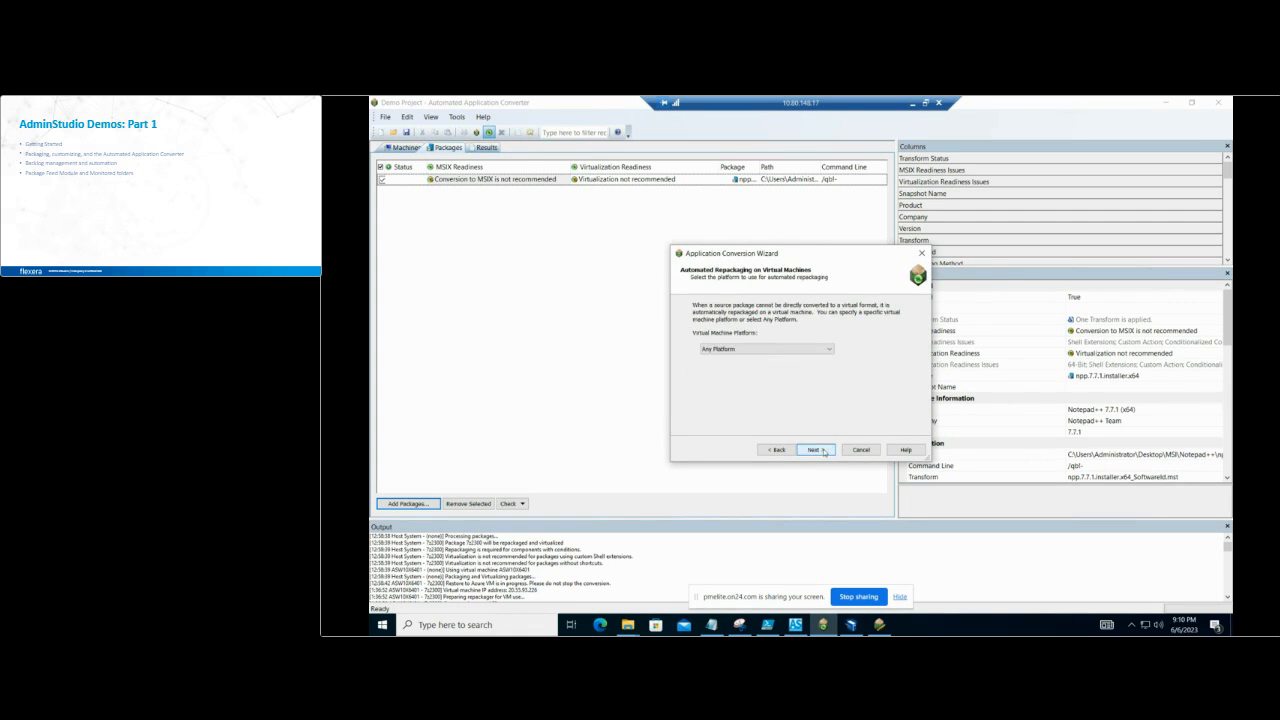
click(812, 348)
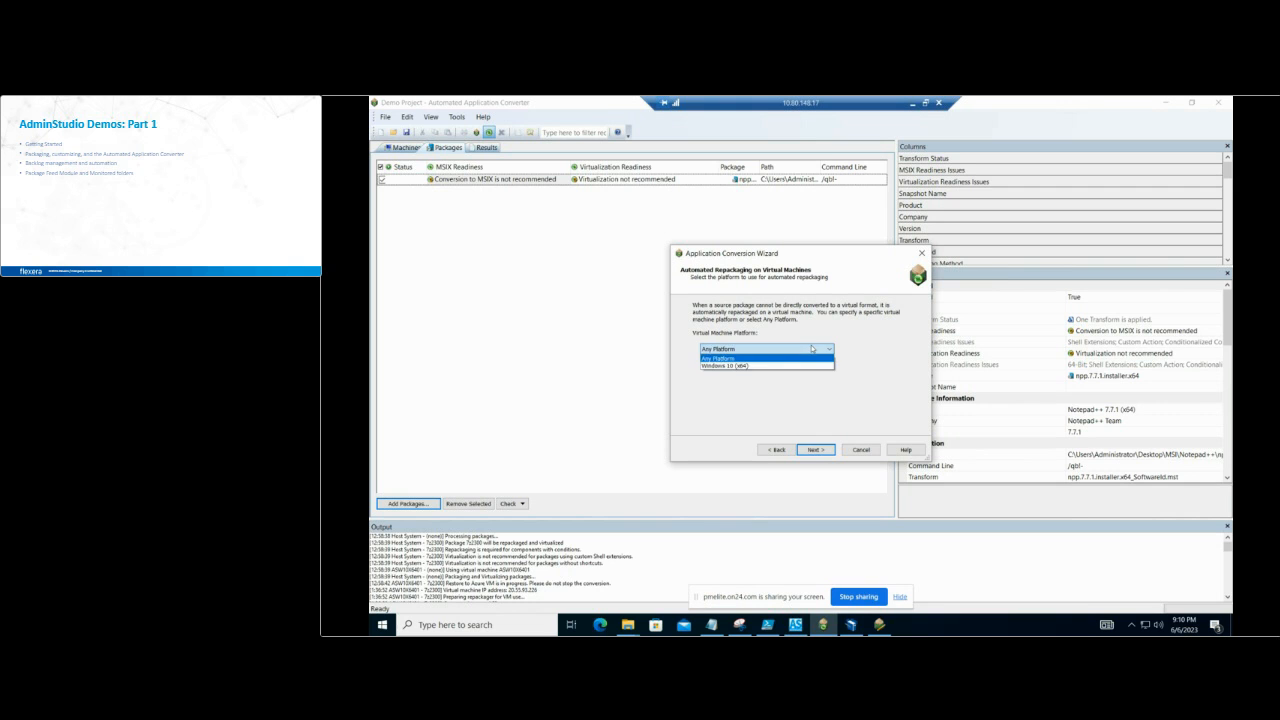
click(785, 366)
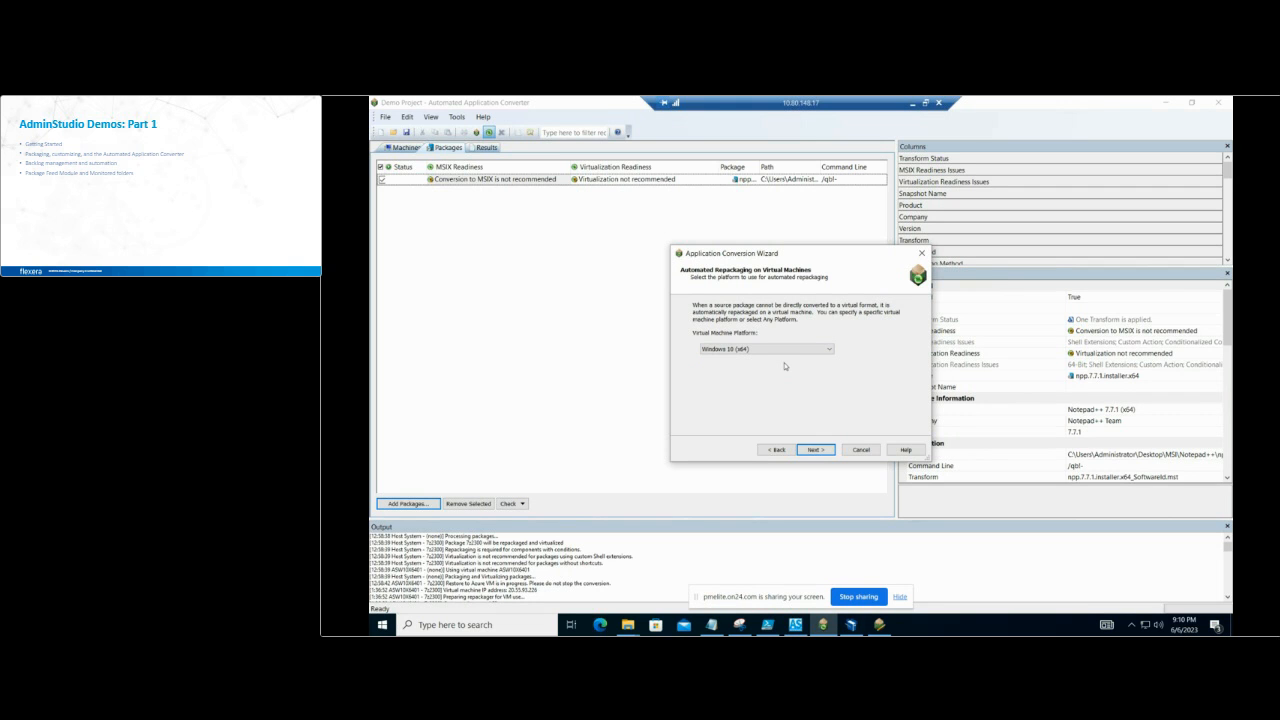
click(879, 450)
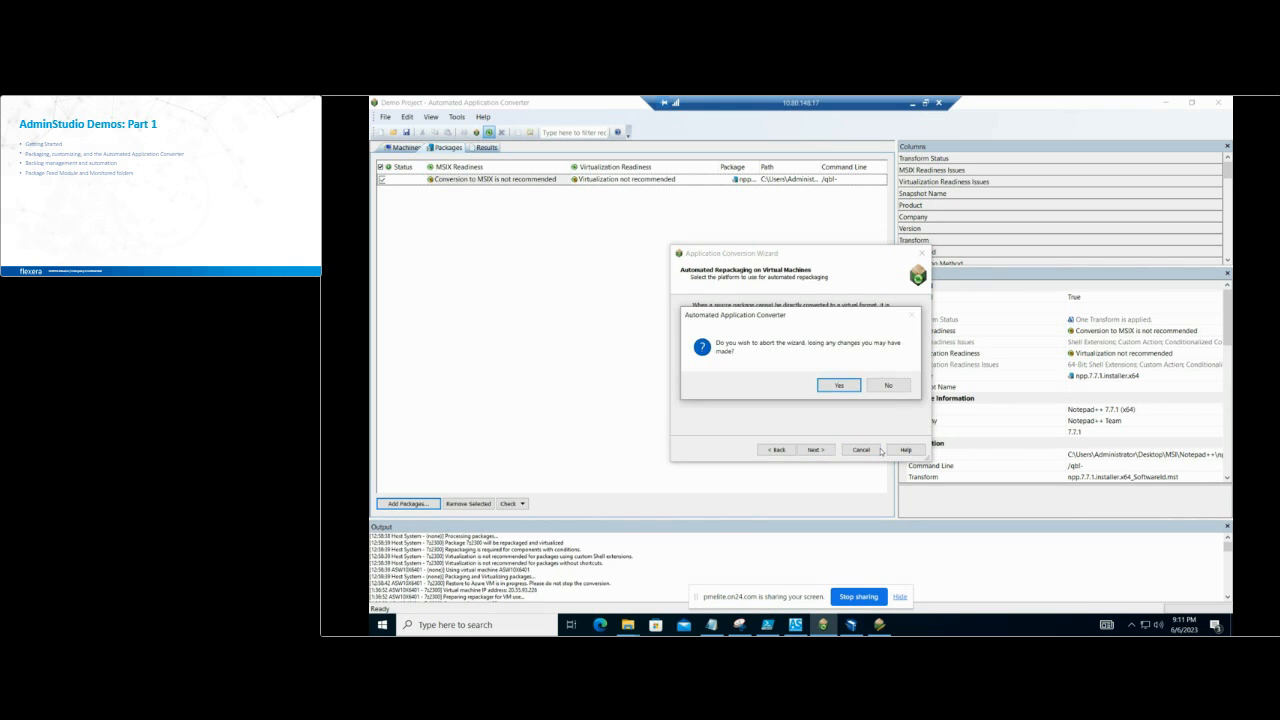
click(837, 386)
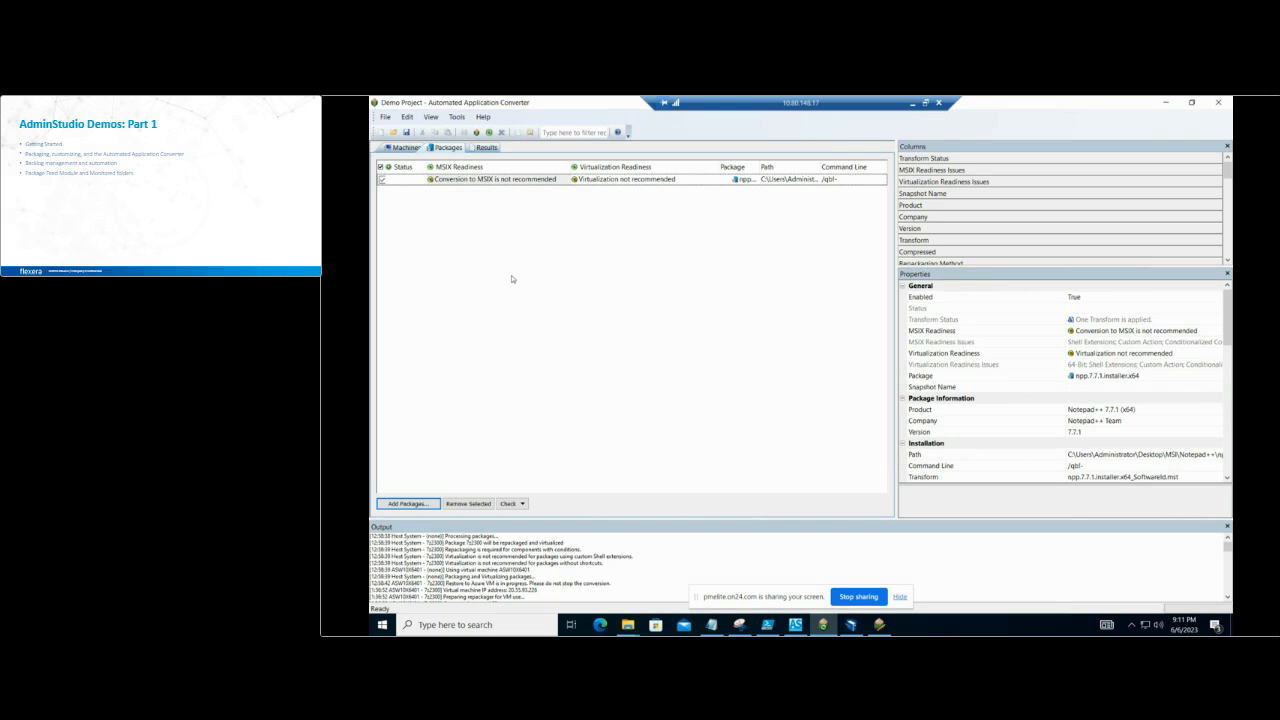
click(400, 148)
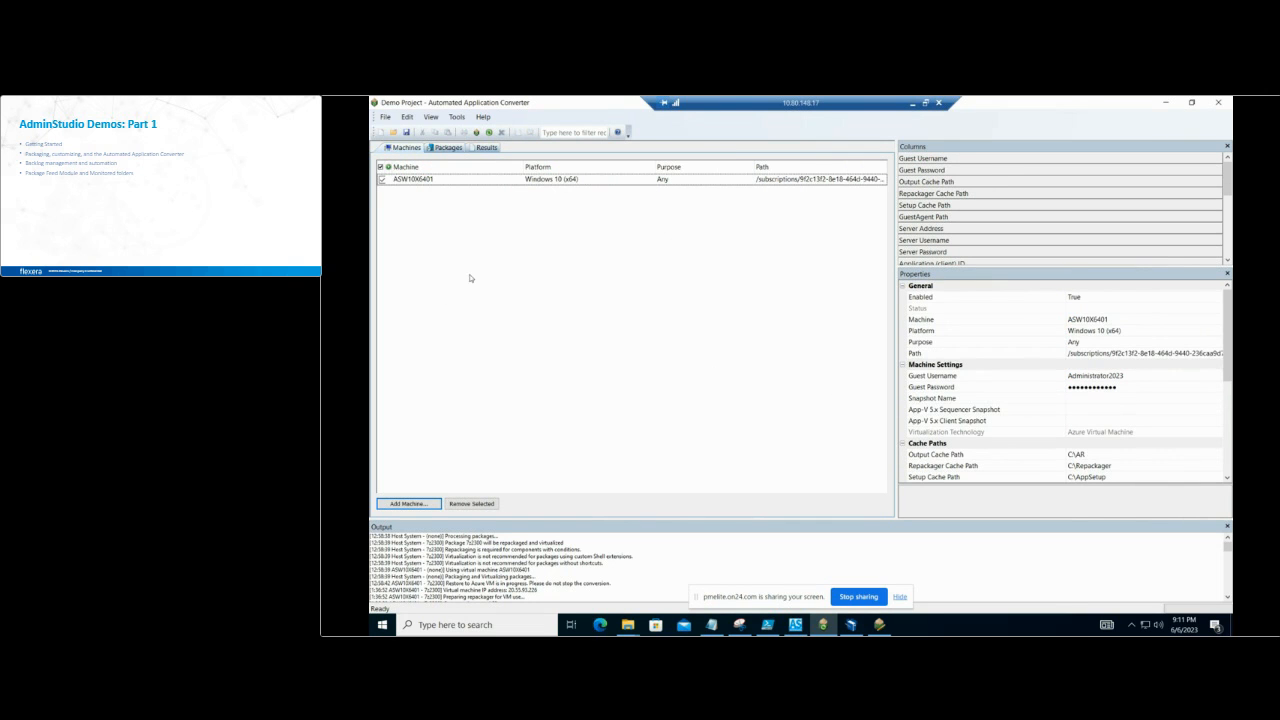
click(386, 119)
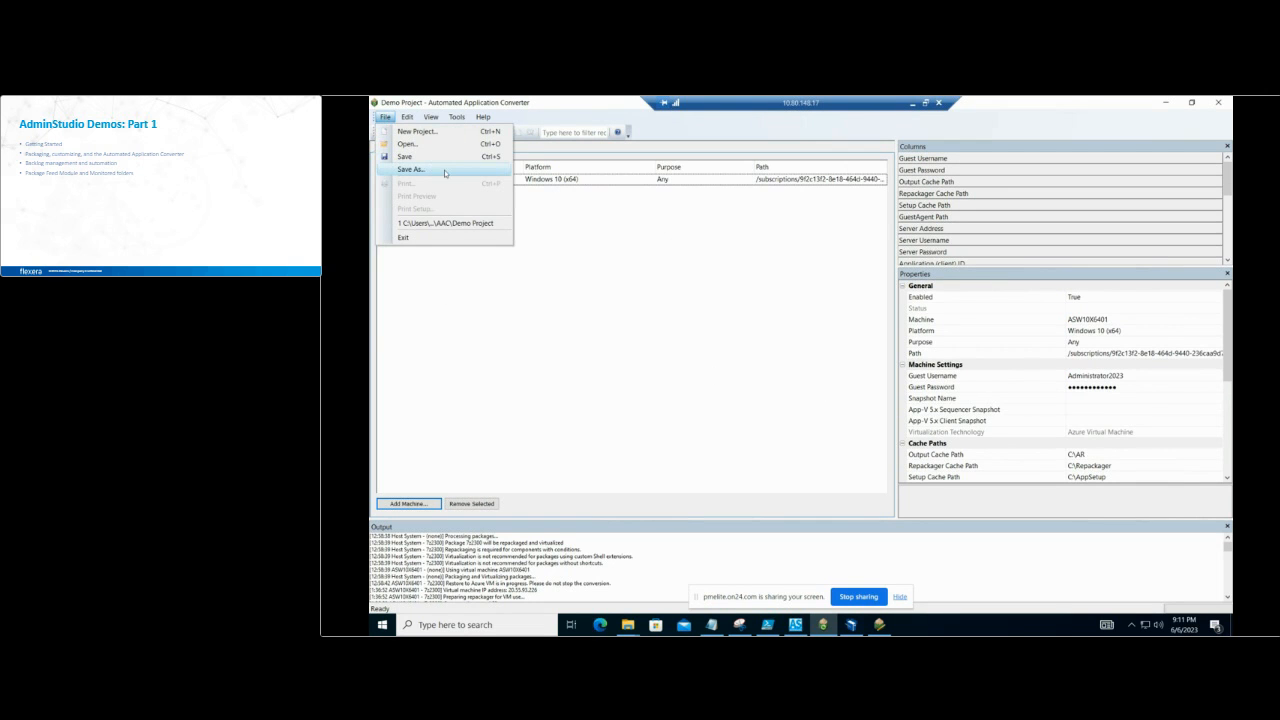
click(445, 171)
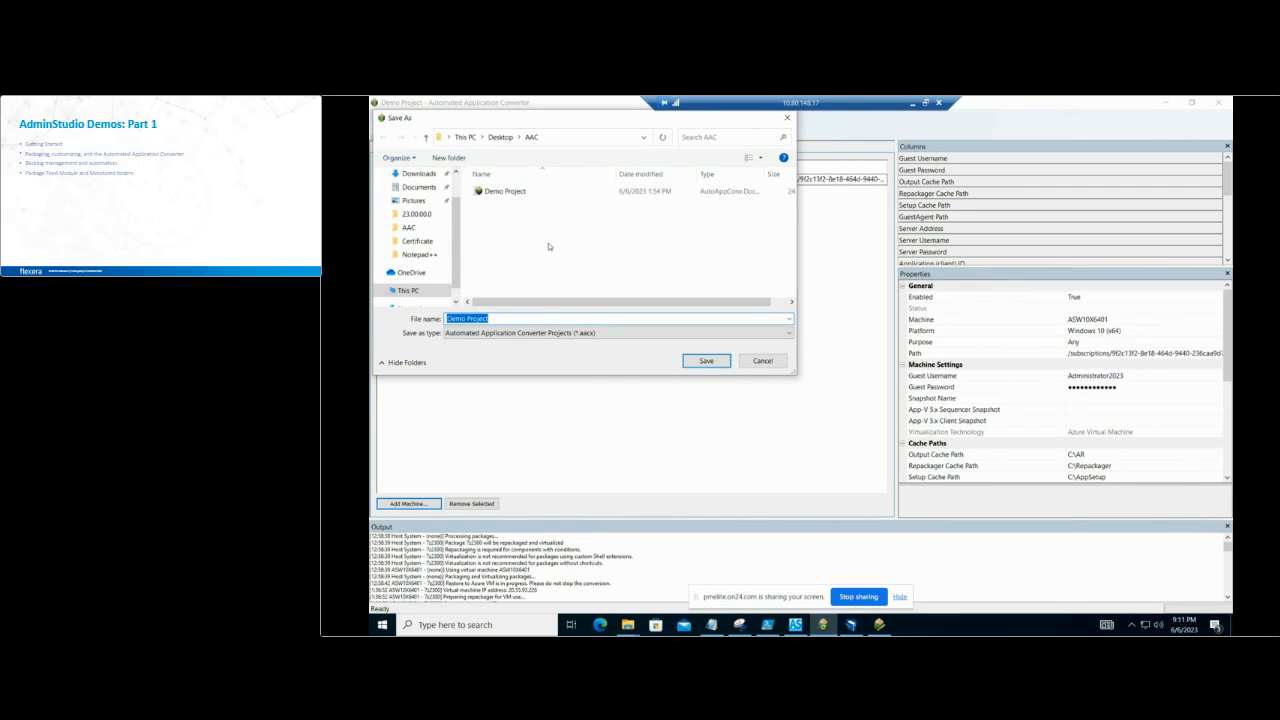
click(764, 360)
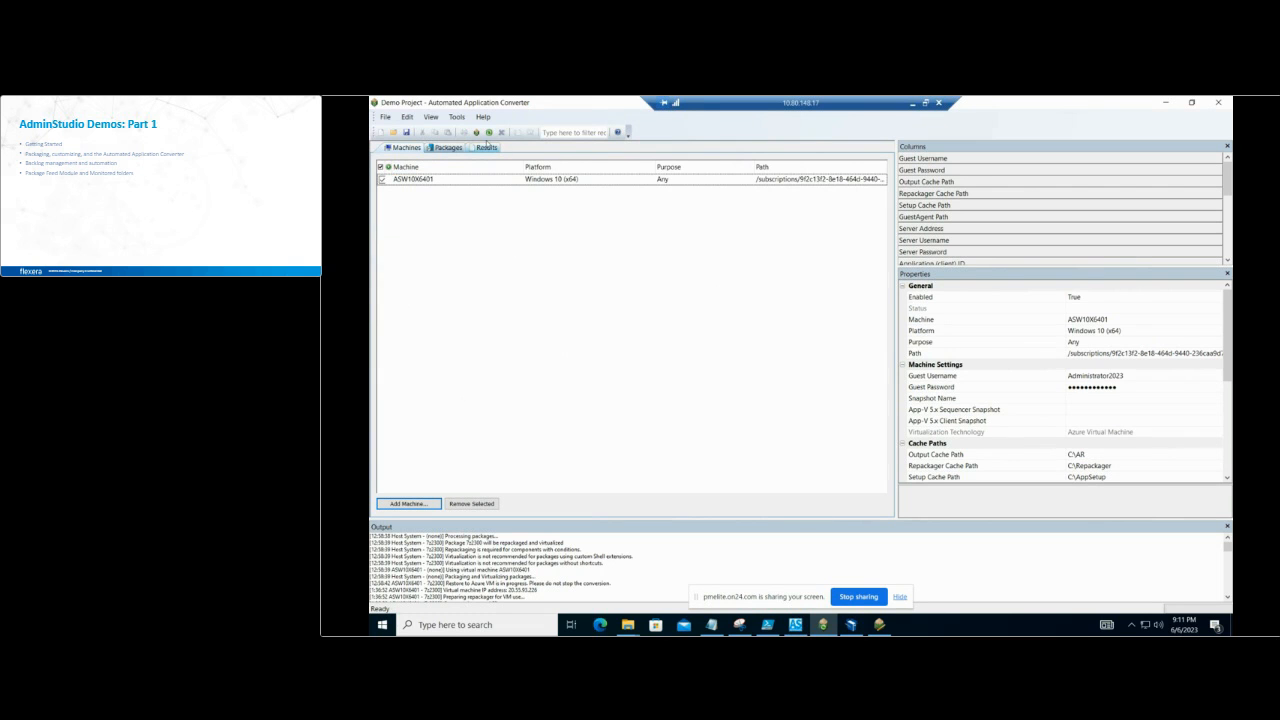
Step: Try converting the Notepad++ package to MSIX on the Windows 10 (x64) virtual machine platform, and enlarge the output log area
click(489, 133)
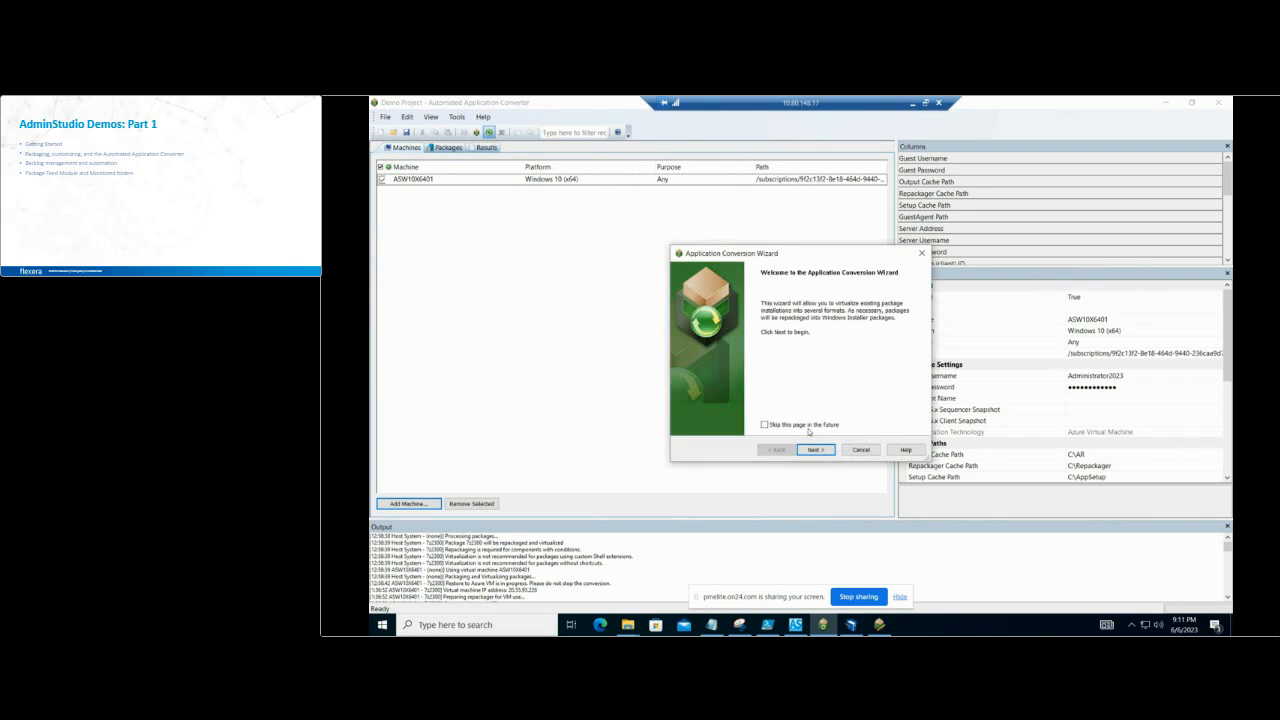
click(830, 455)
click(830, 455)
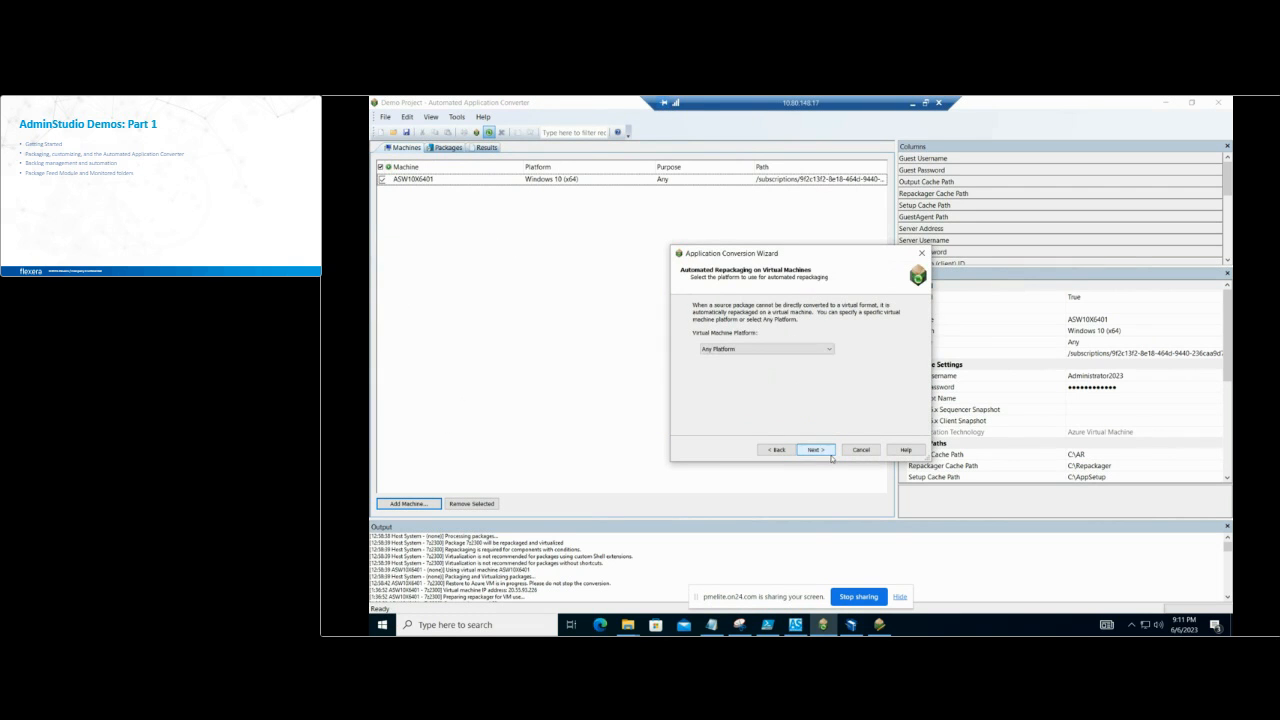
click(829, 349)
click(805, 366)
click(818, 450)
click(818, 450)
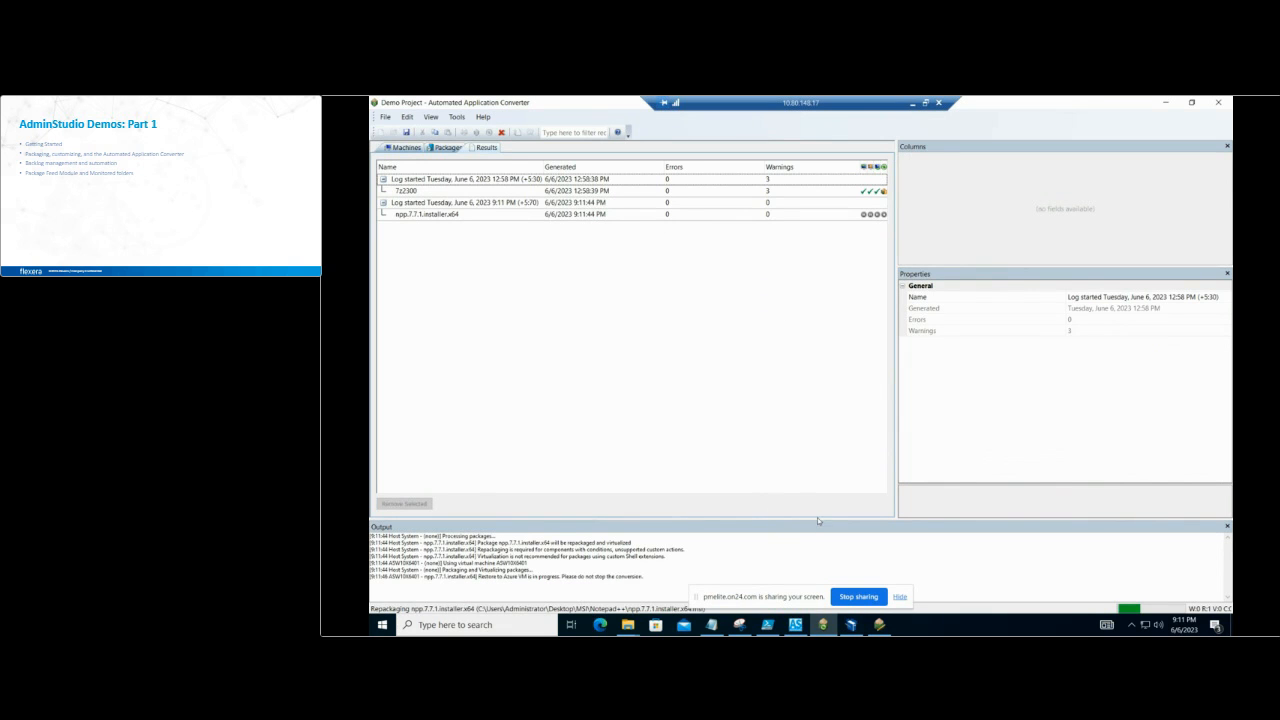
drag(817, 519, 810, 429)
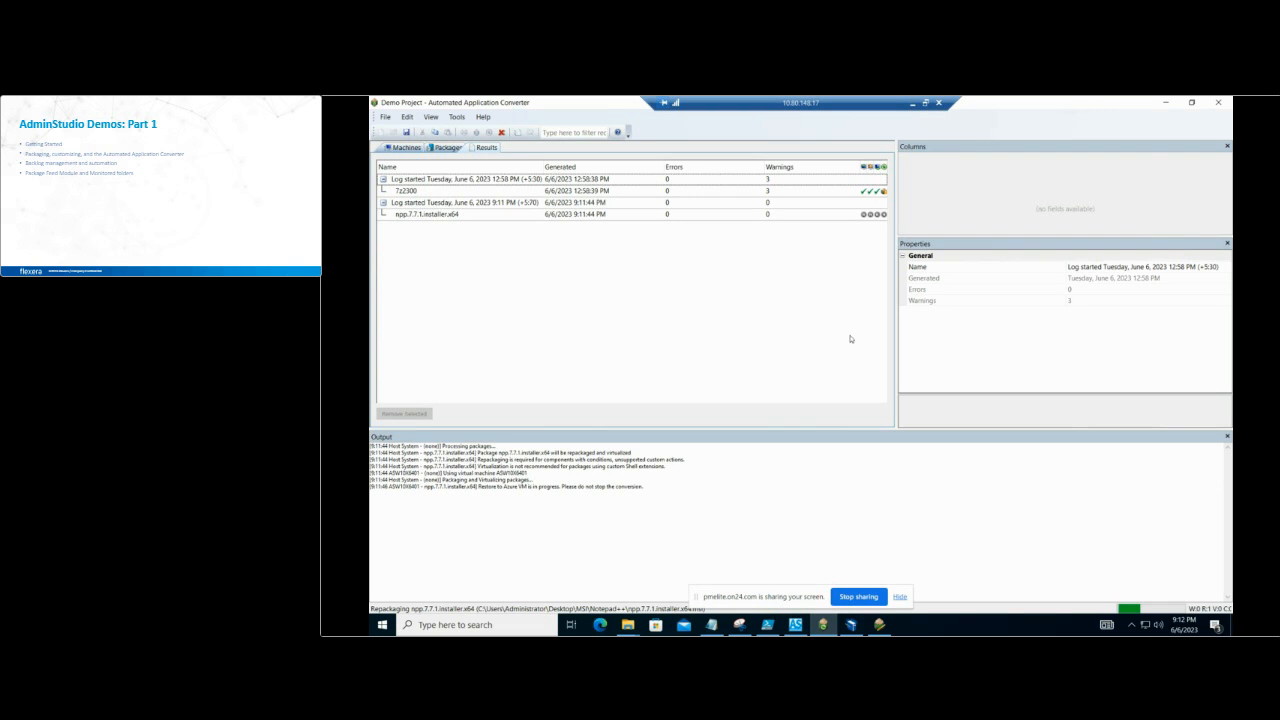
Step: Switch to AdminStudio Application Manager and close the open Virtual Package Editor
click(1168, 105)
click(1097, 172)
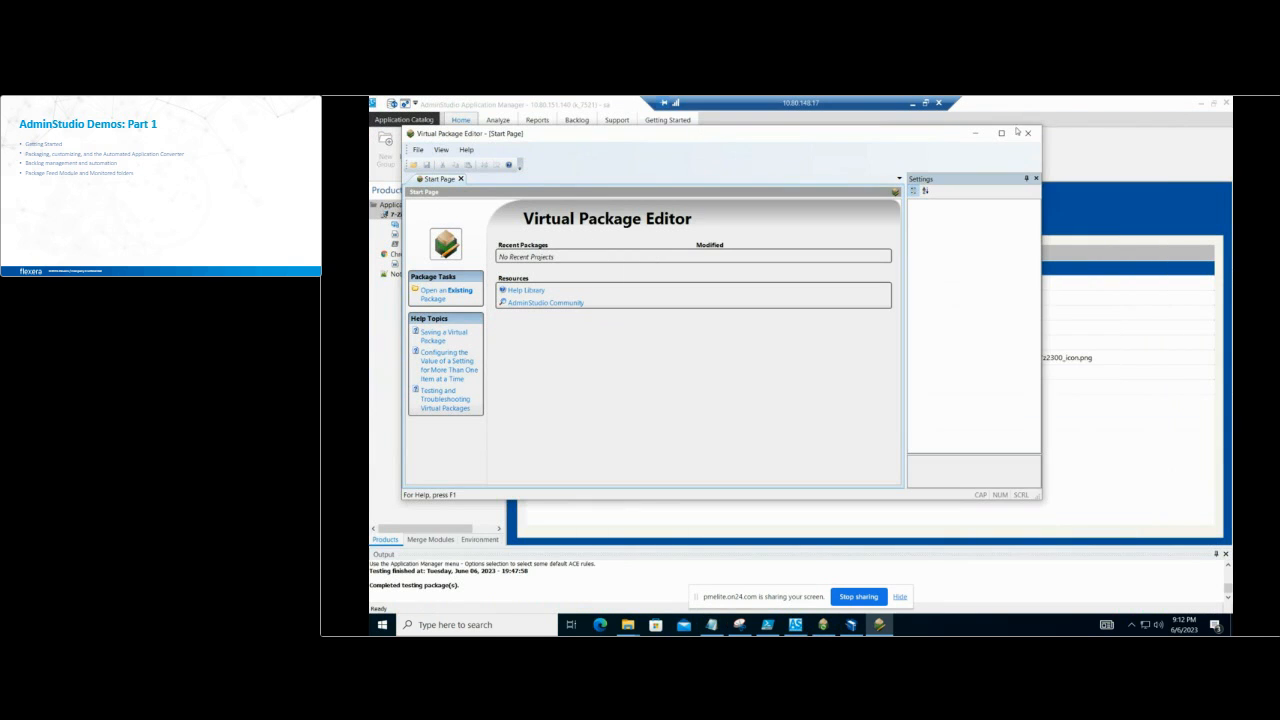
click(1032, 139)
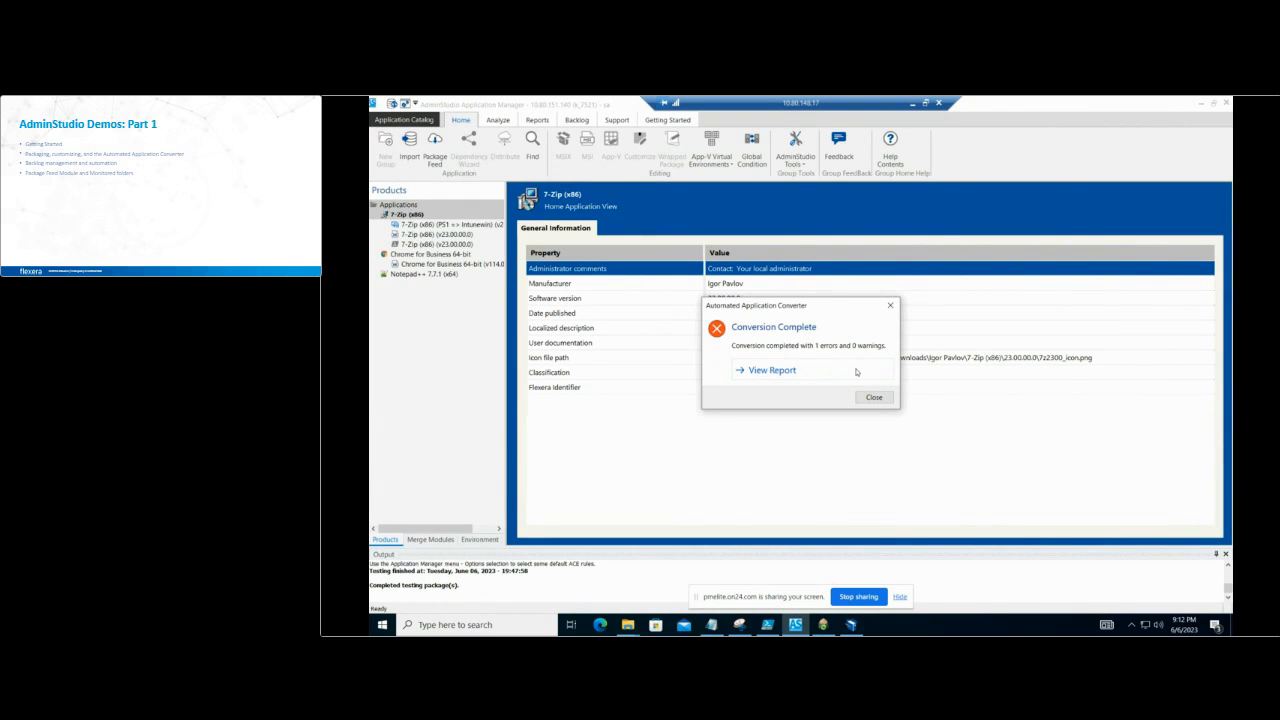
Step: Examine the Notepad++ conversion report for errors, and return to the Automated Application Converter project
click(855, 371)
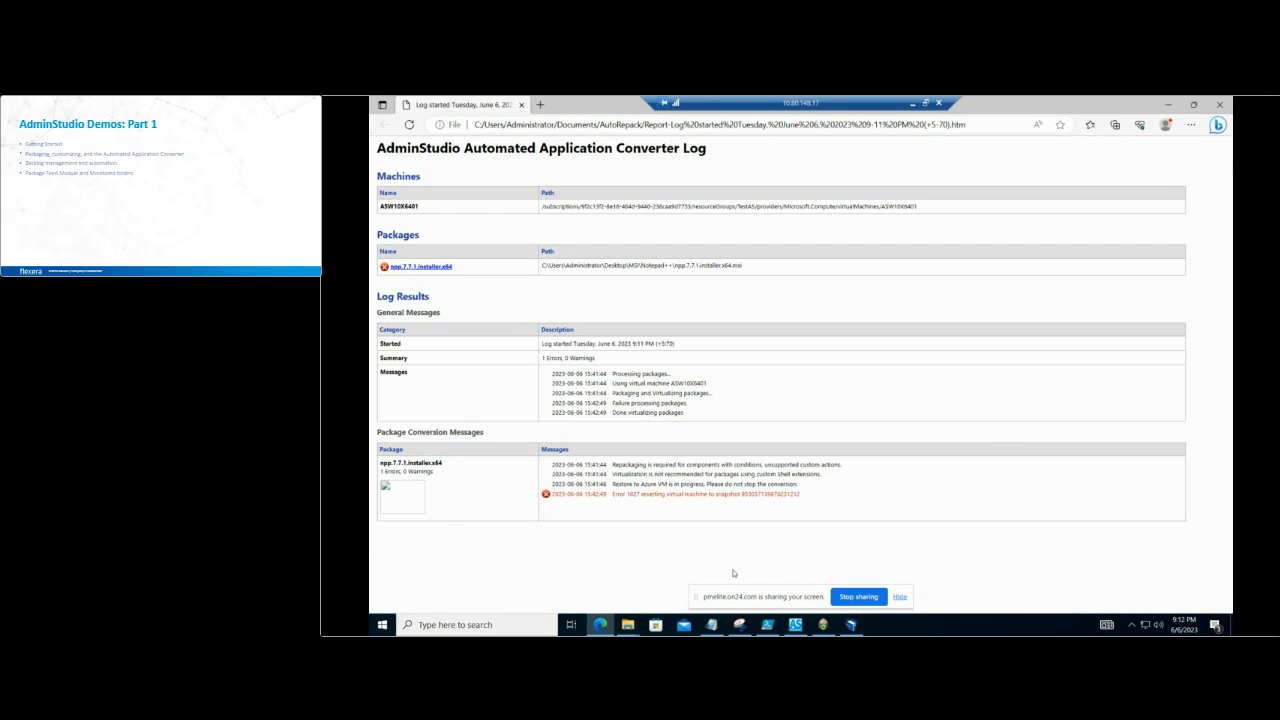
click(1167, 106)
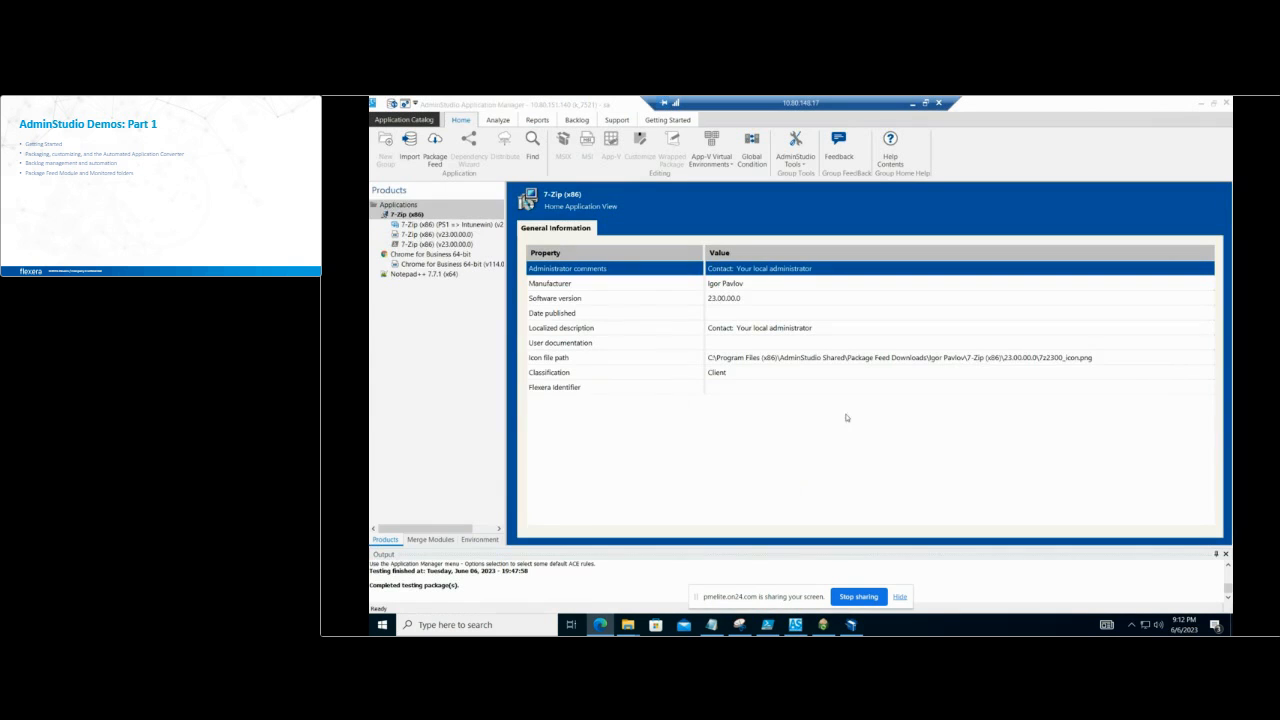
click(823, 626)
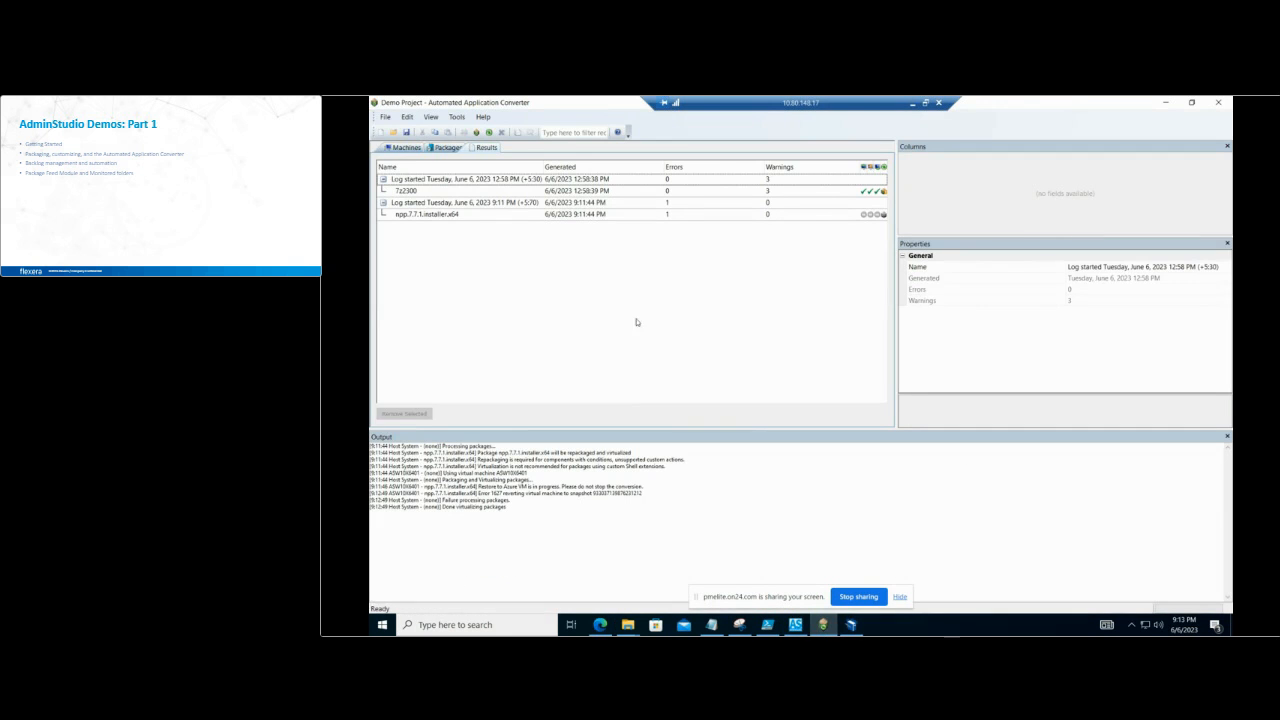
click(491, 132)
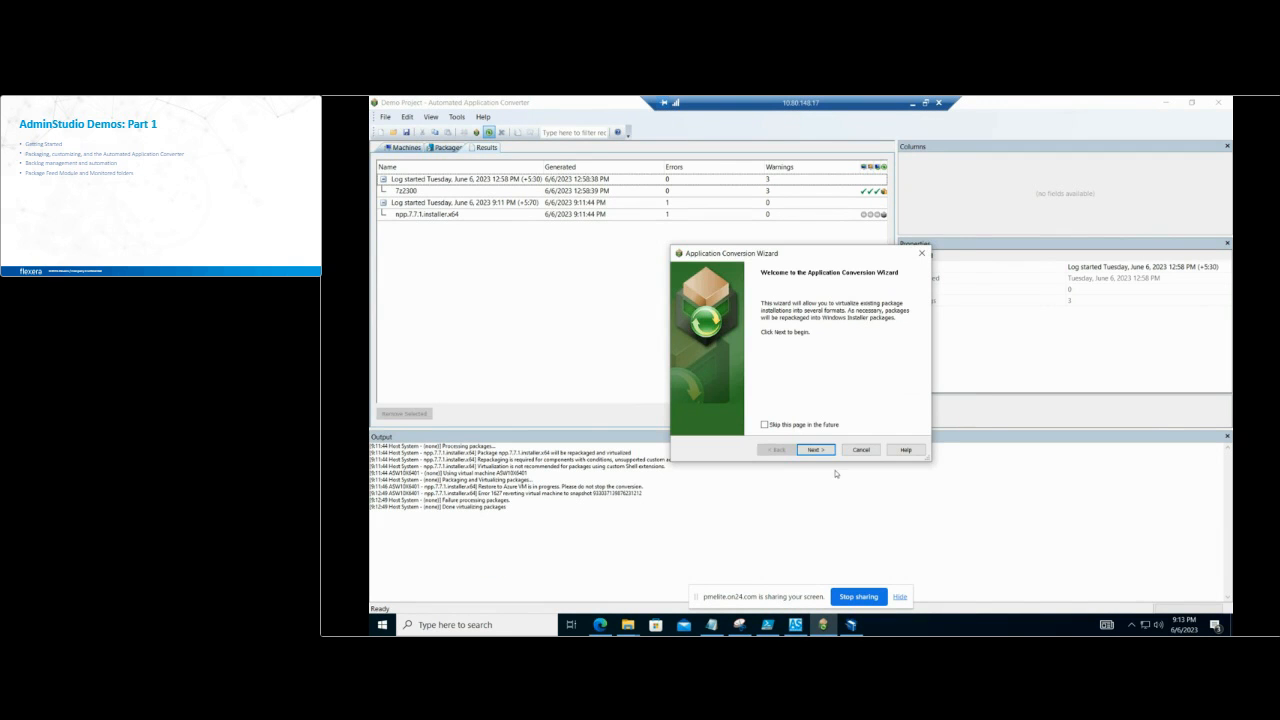
click(829, 451)
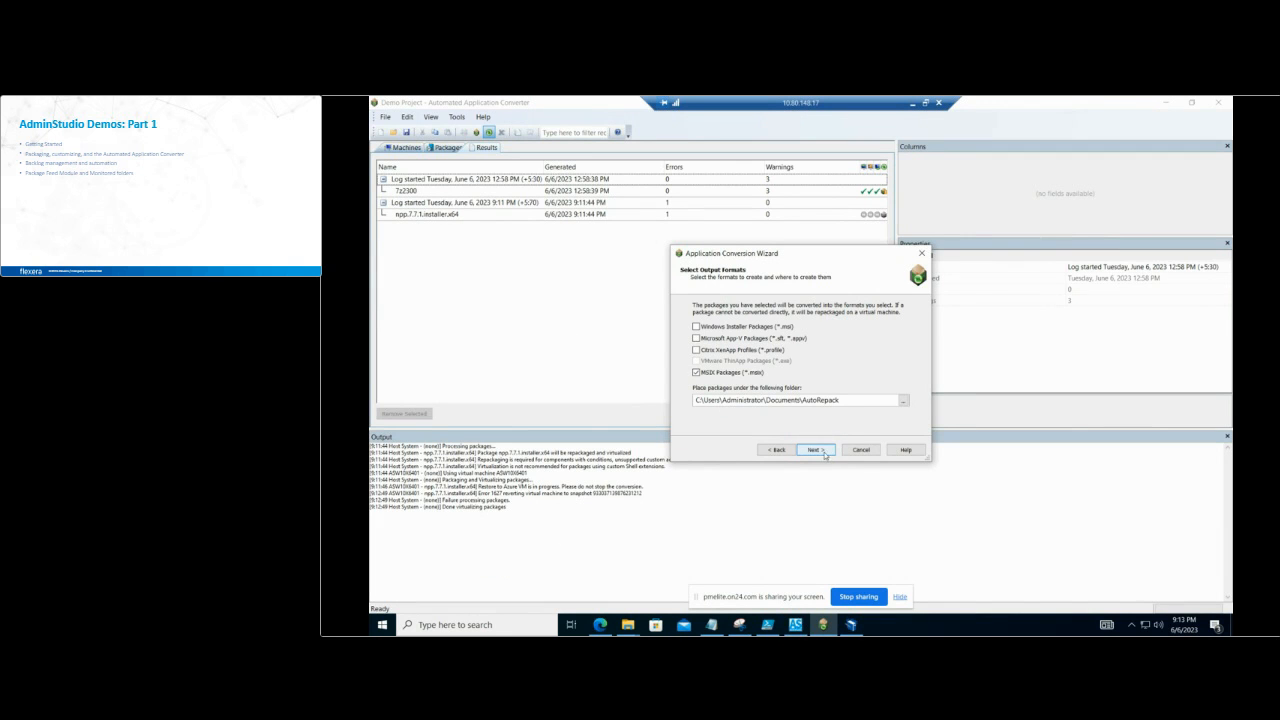
click(876, 451)
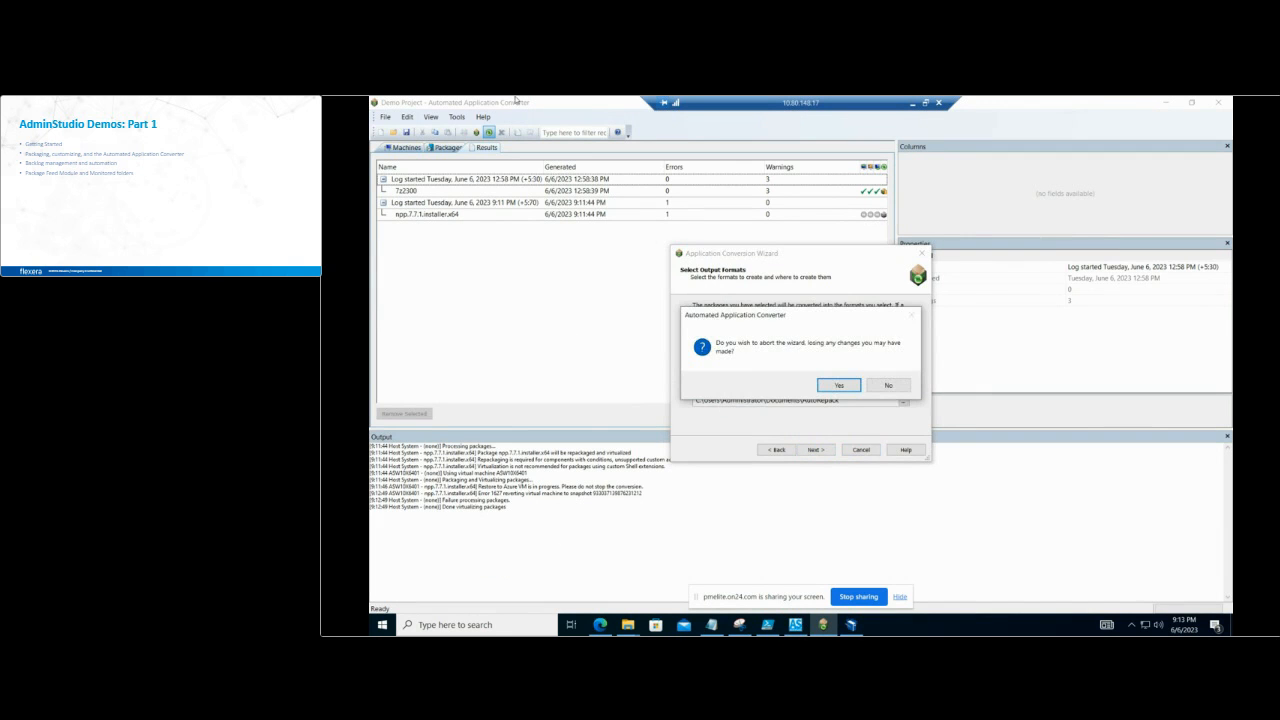
click(840, 386)
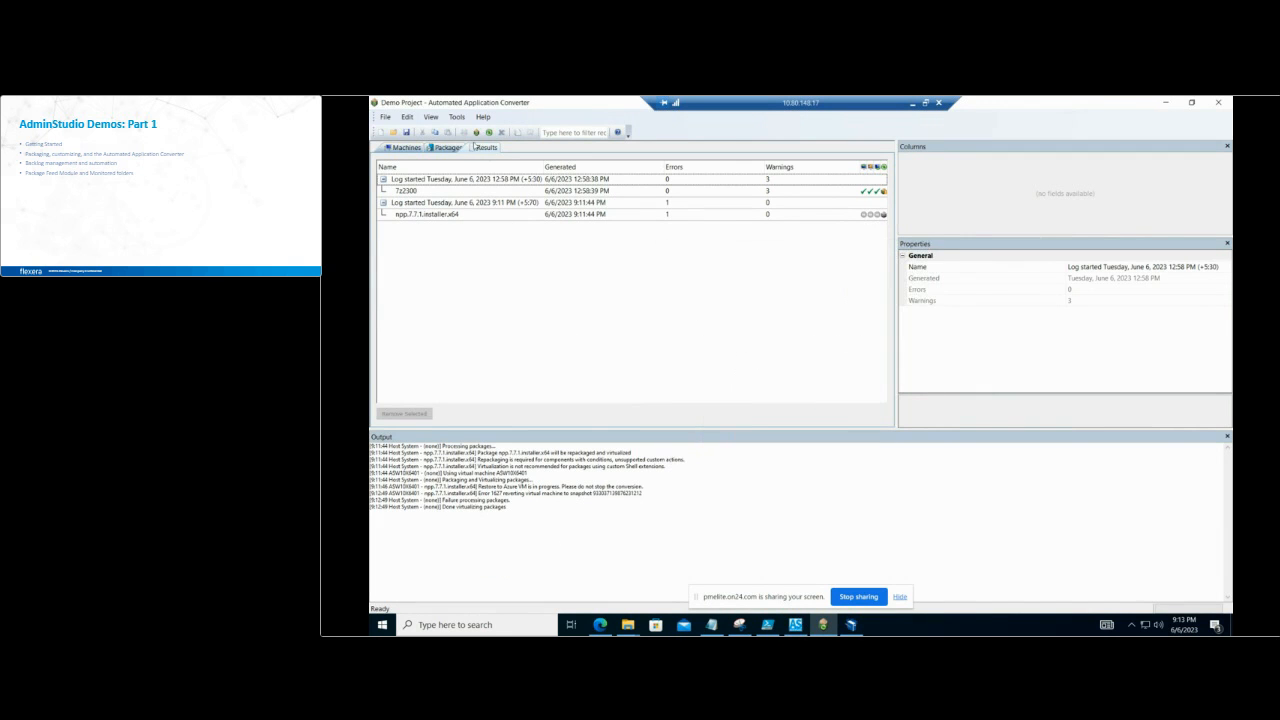
Step: Check the project's machine and package, and rerun the Notepad++ conversion to MSIX with Windows 10 (x64) as the virtual machine platform
click(400, 148)
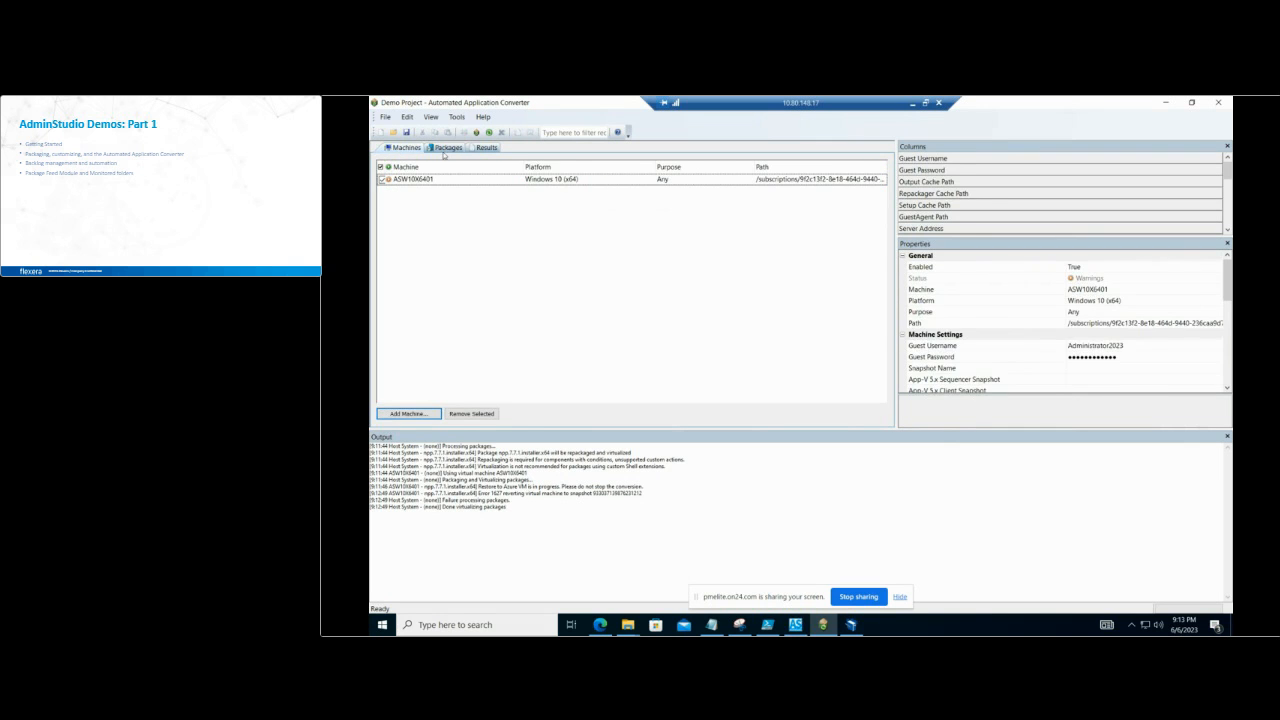
click(445, 149)
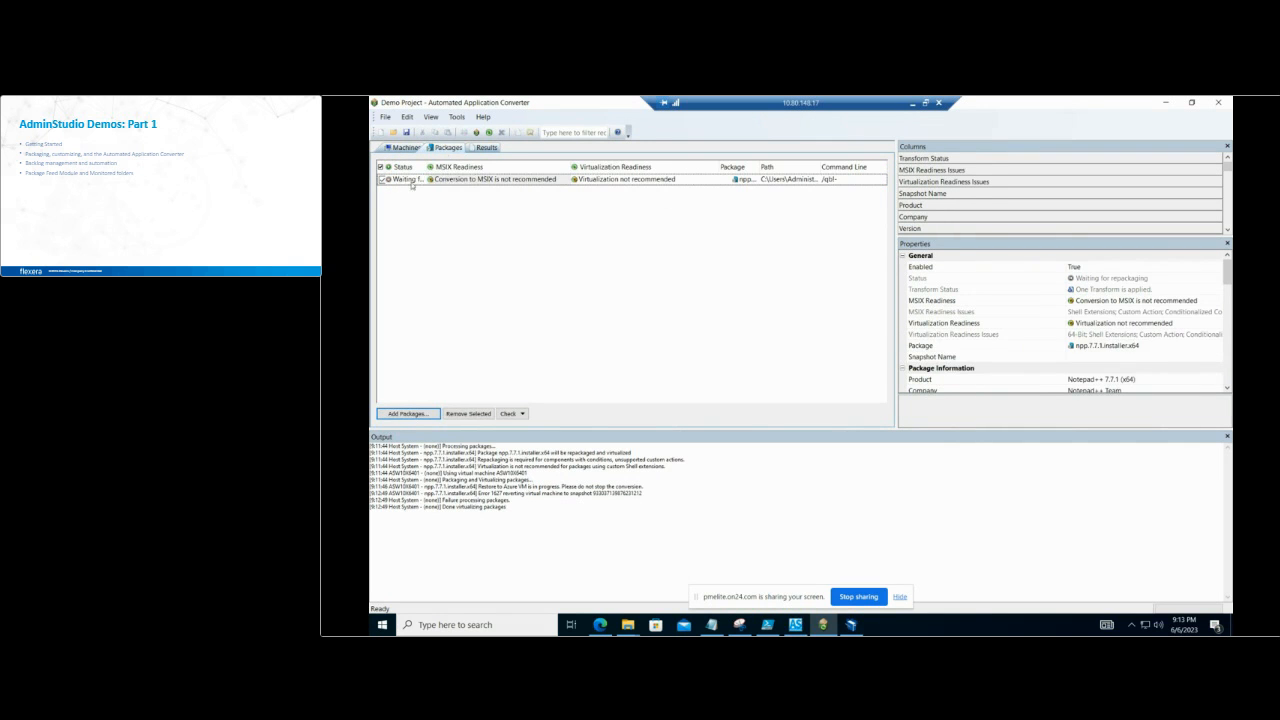
click(489, 132)
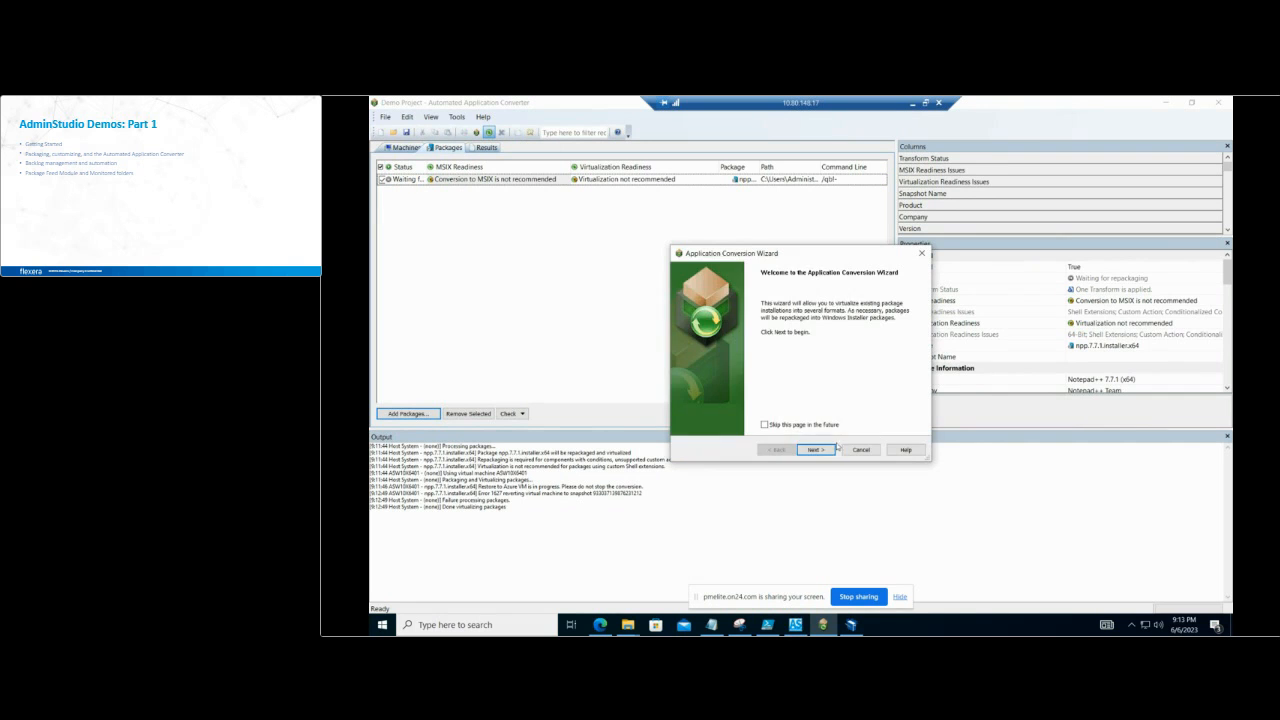
click(817, 450)
click(816, 450)
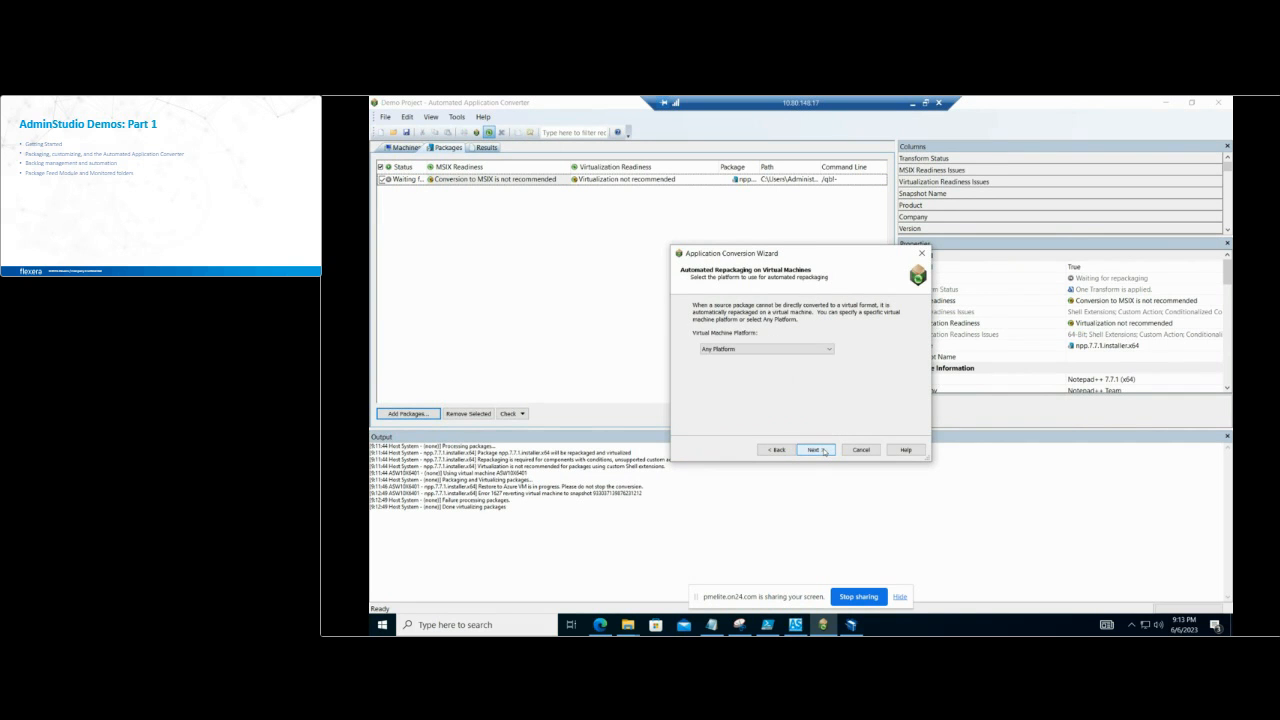
click(818, 349)
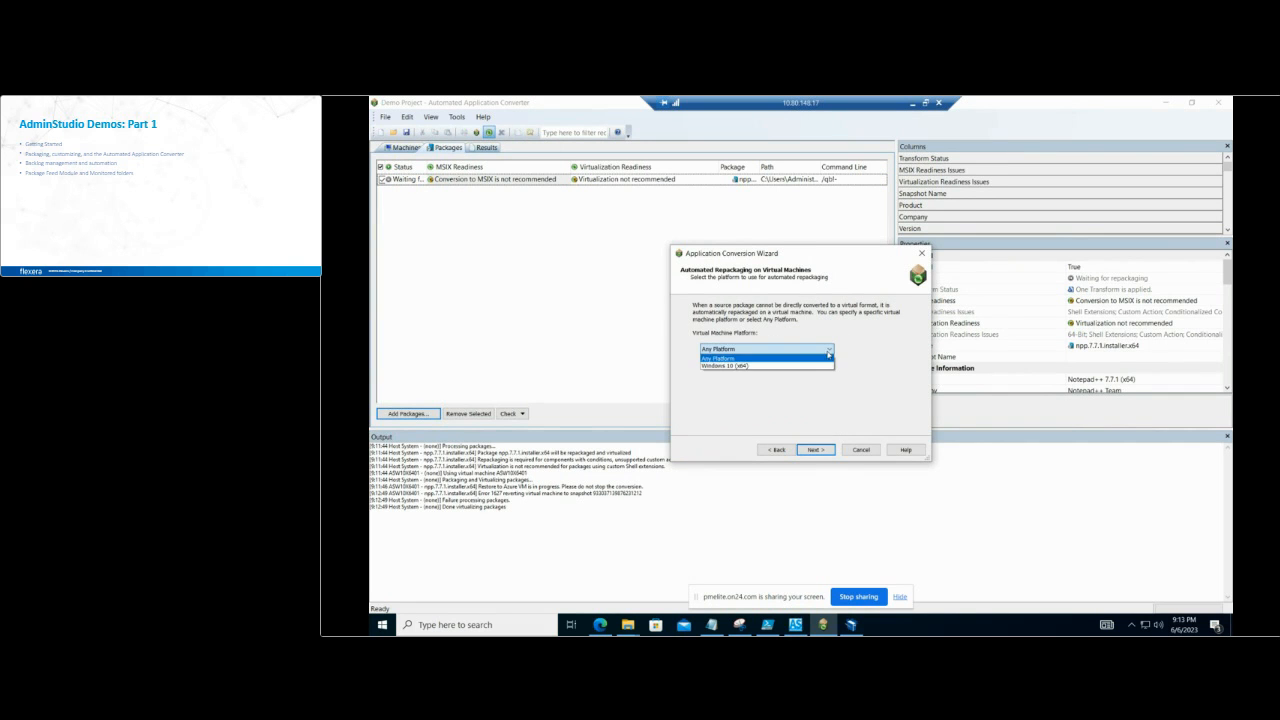
click(814, 366)
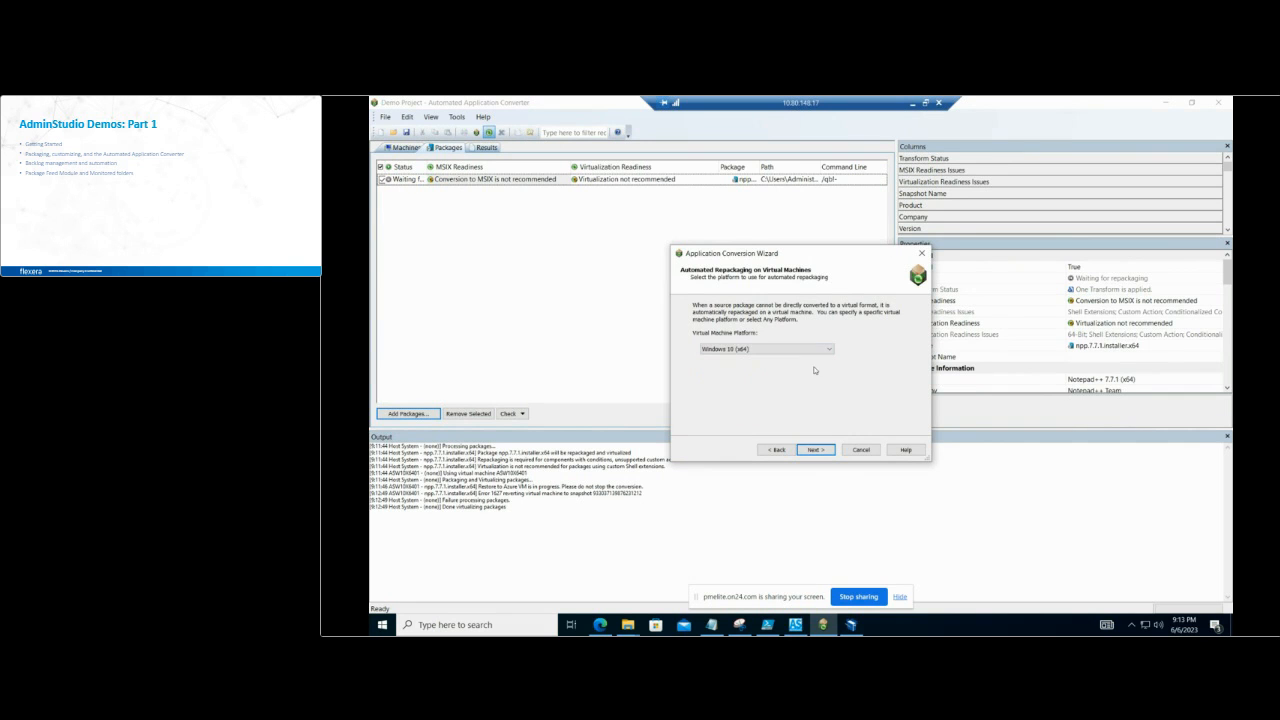
click(816, 450)
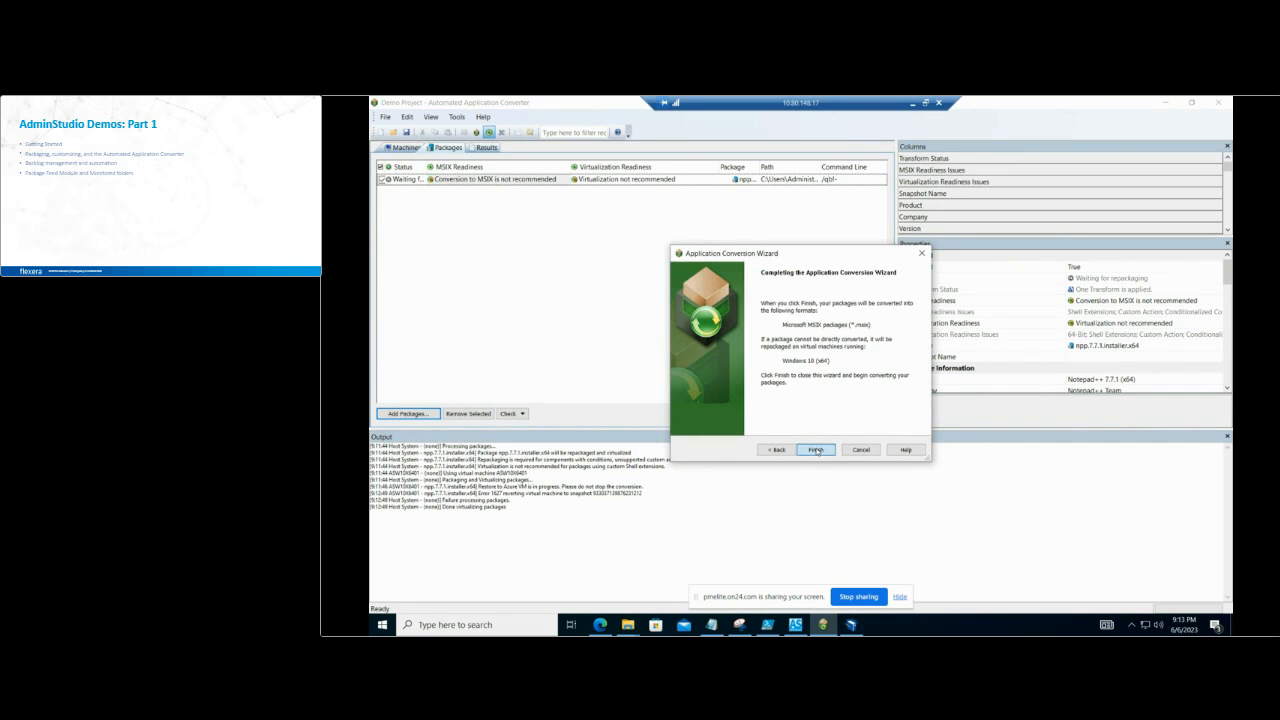
click(816, 450)
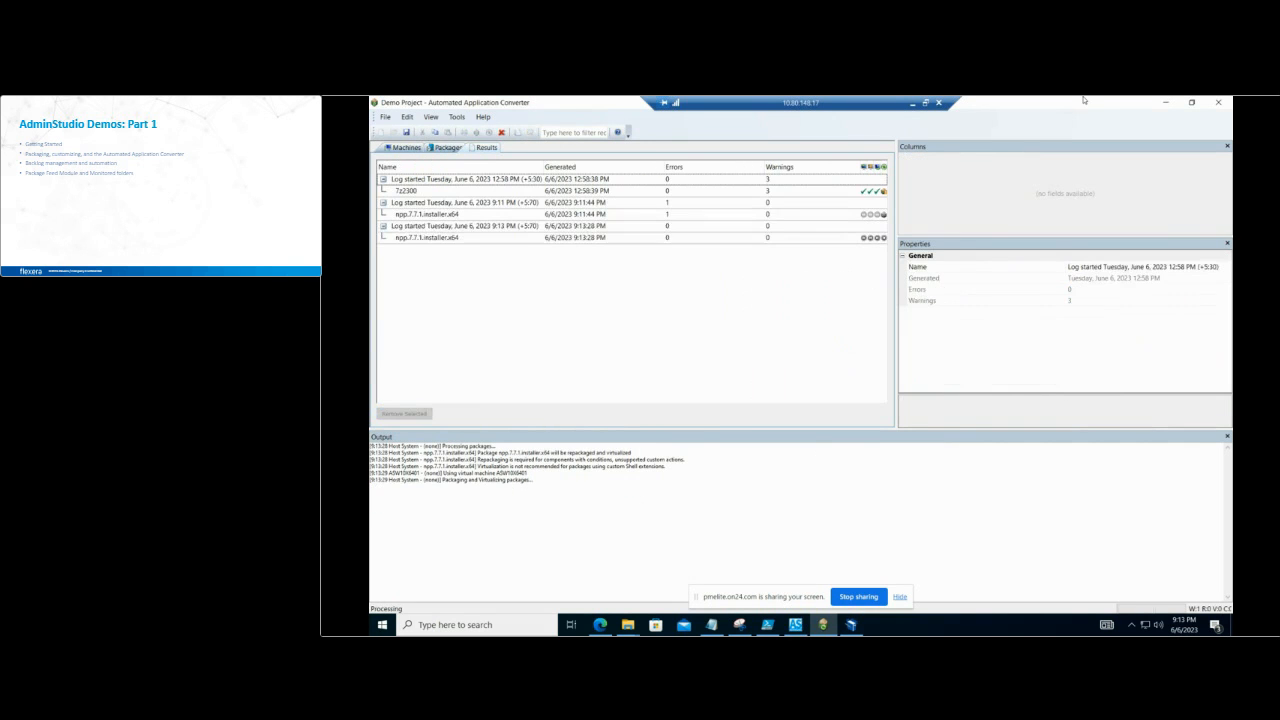
Step: In AdminStudio Application Manager, view the conversion target types offered for the Chrome for Business 64-bit MSI package, and cancel the wizard
click(1164, 102)
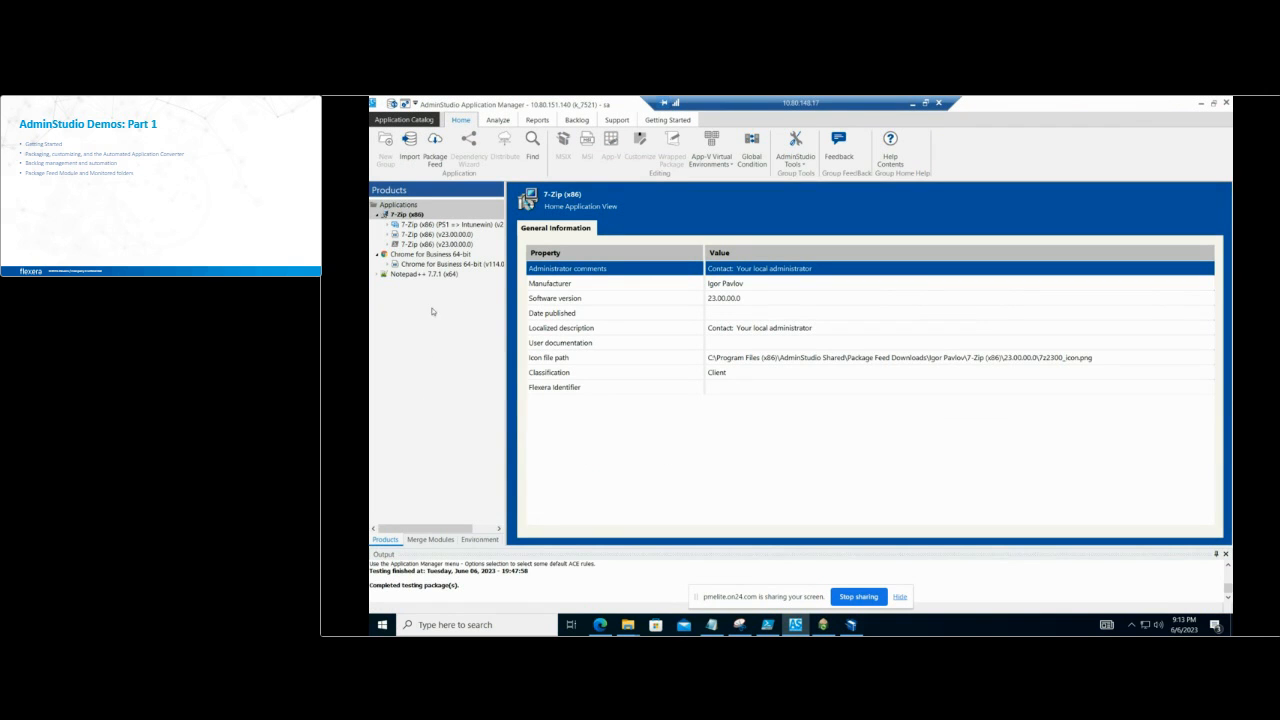
click(421, 266)
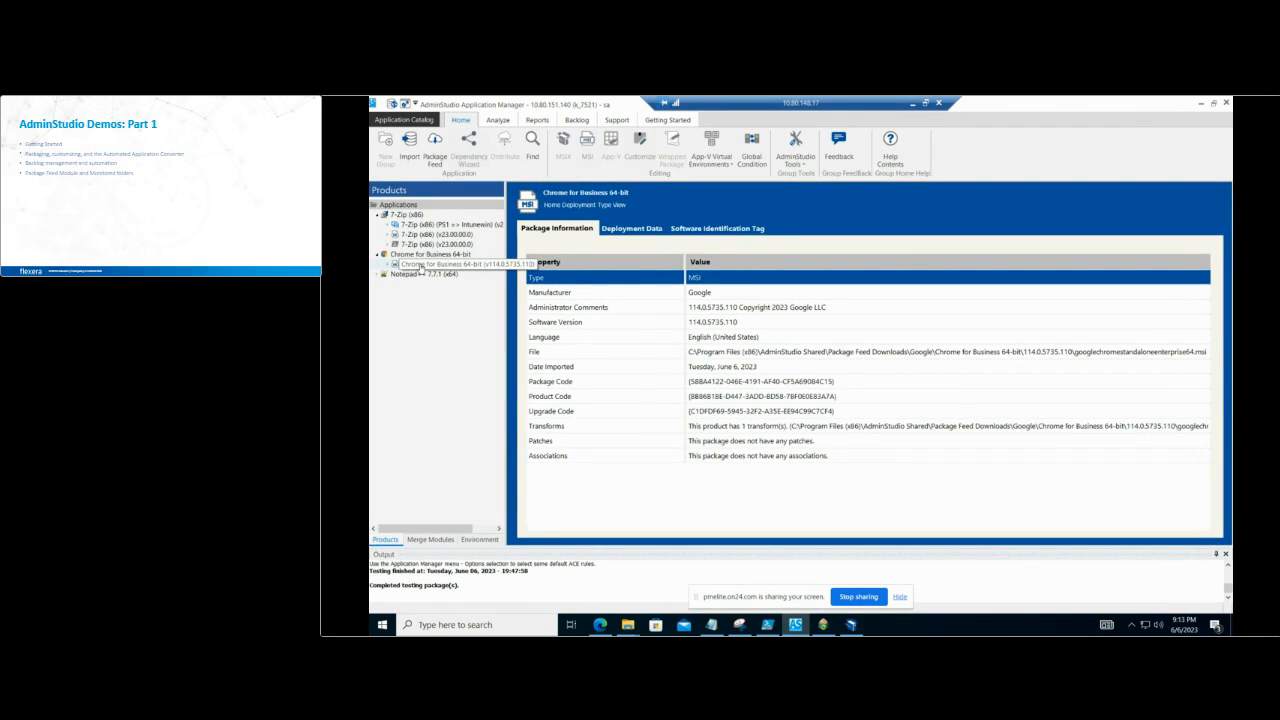
right_click(421, 269)
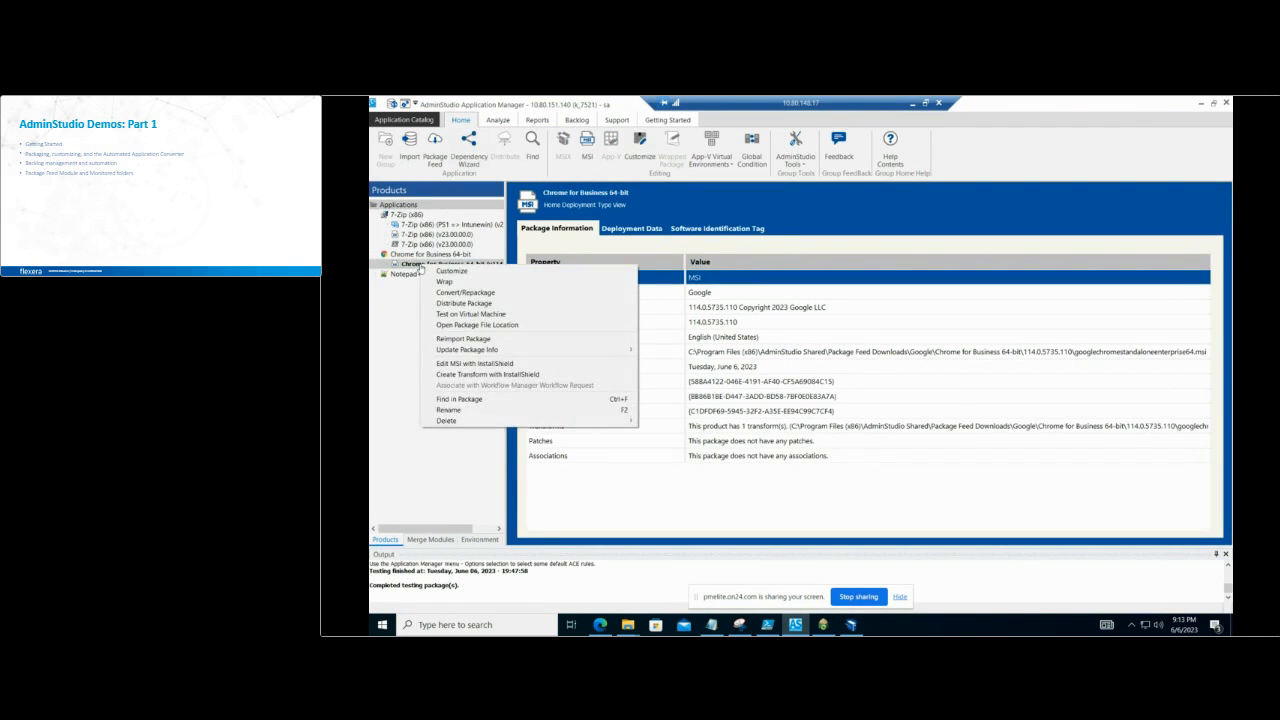
click(475, 295)
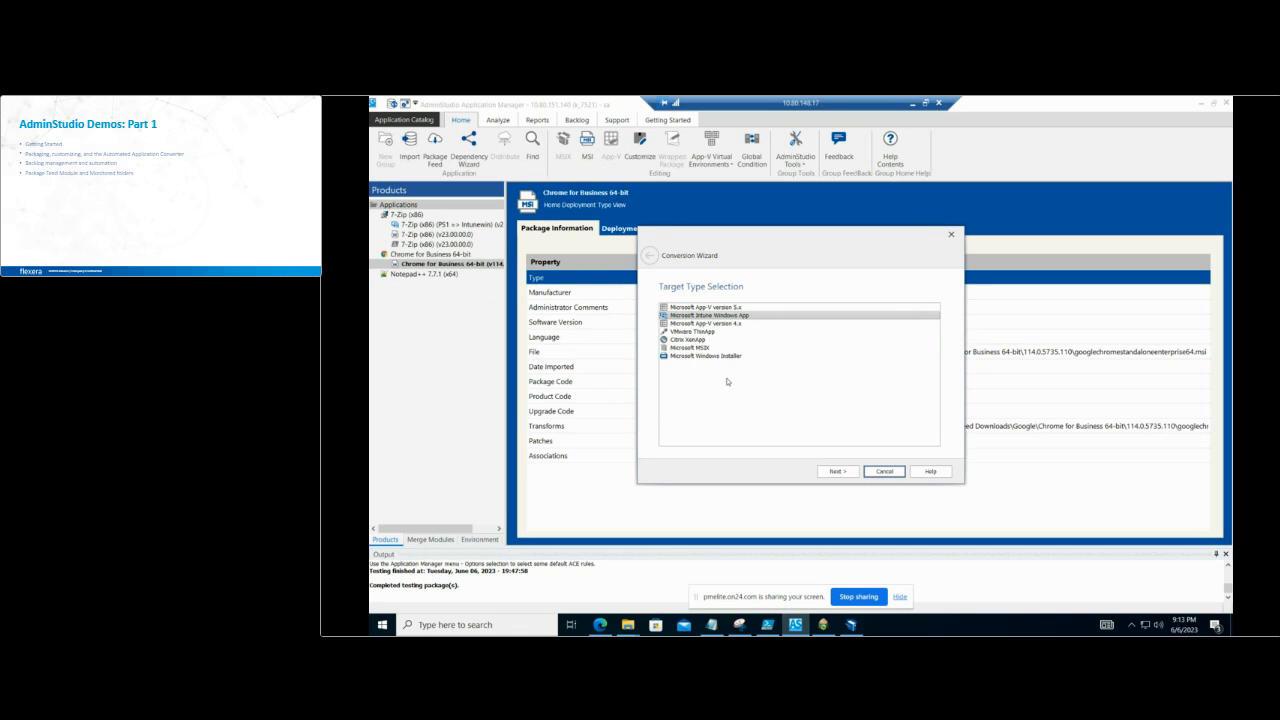
click(887, 471)
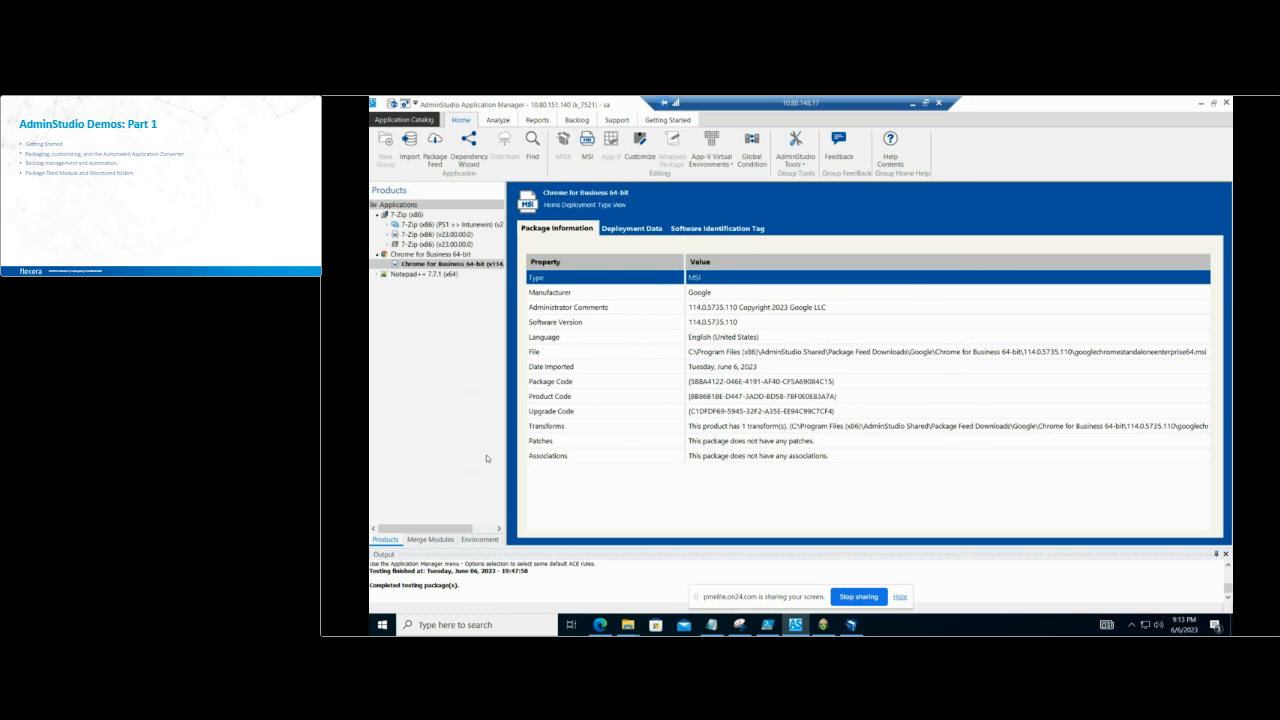
Step: Examine the Automated Application Converter Plugin options and browse for its AAC settings file without choosing one
click(400, 120)
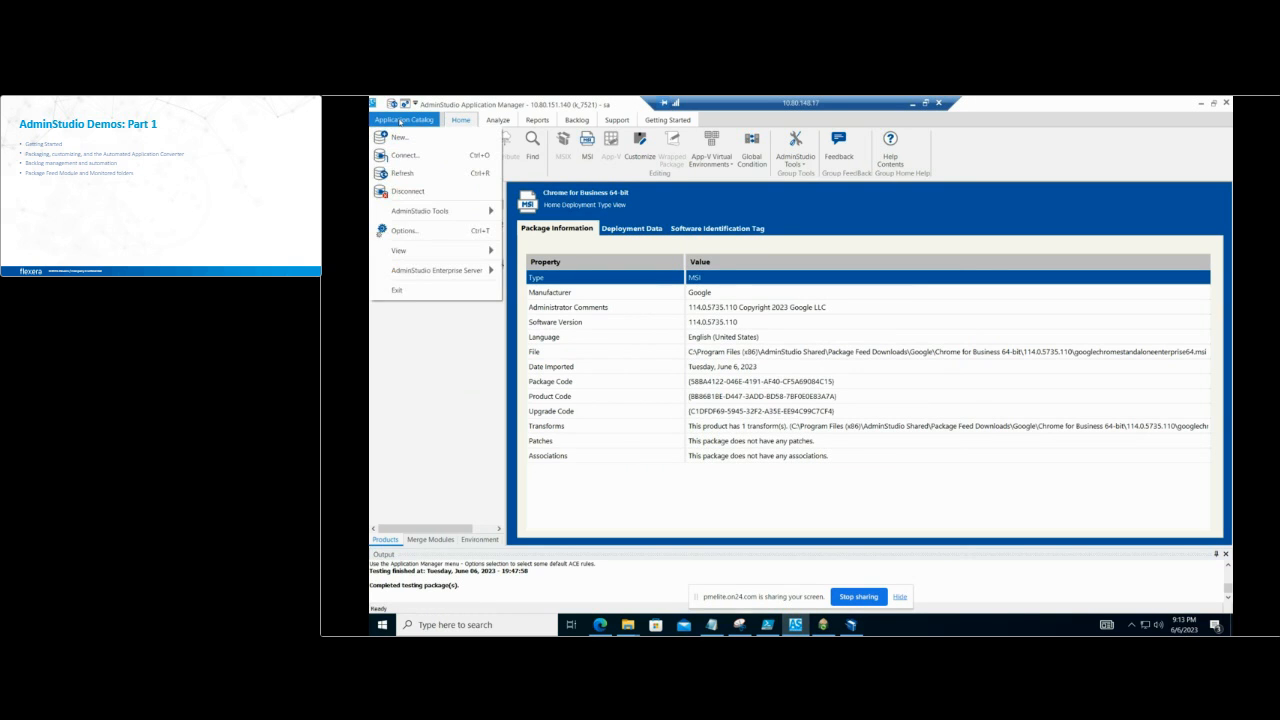
click(416, 232)
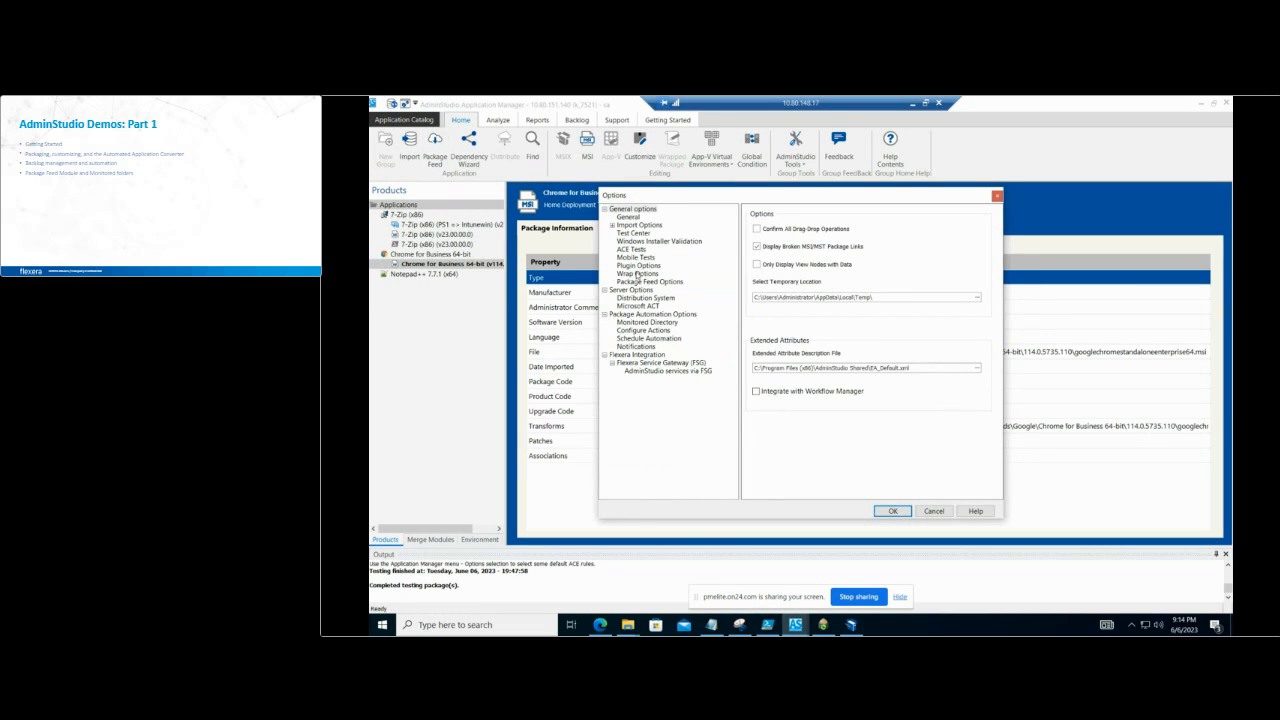
click(638, 274)
click(638, 266)
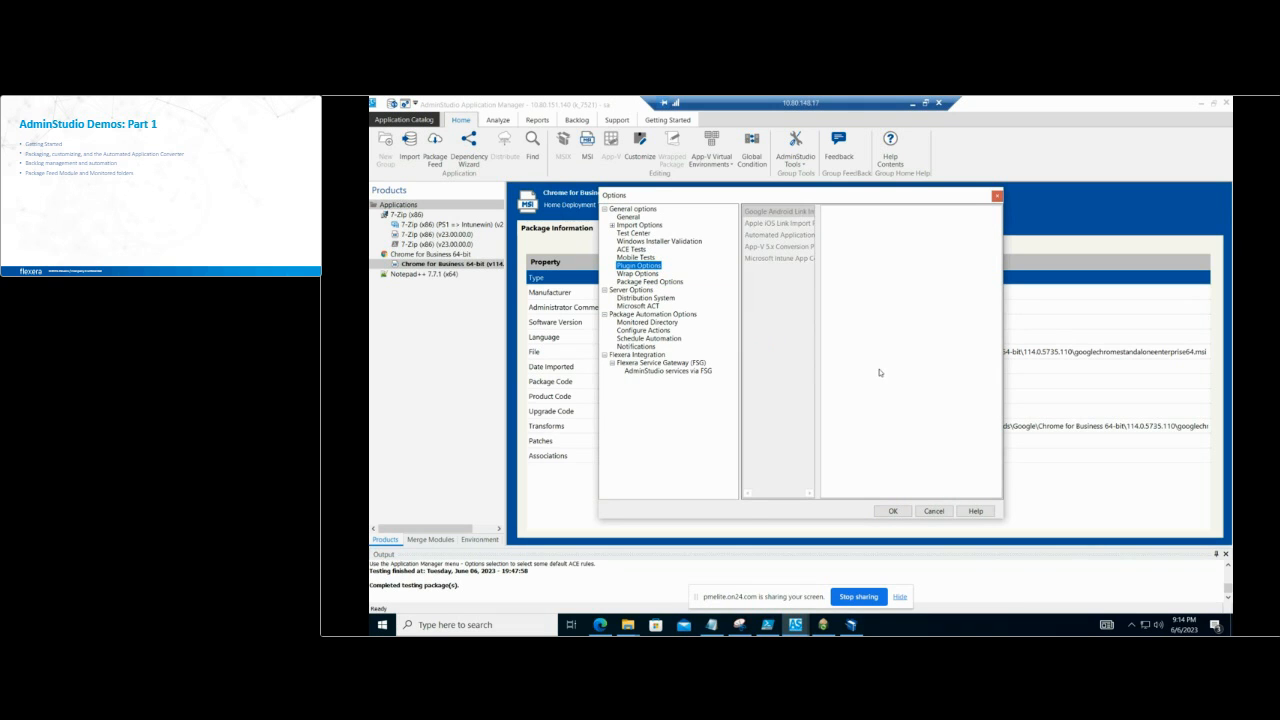
drag(820, 373, 860, 373)
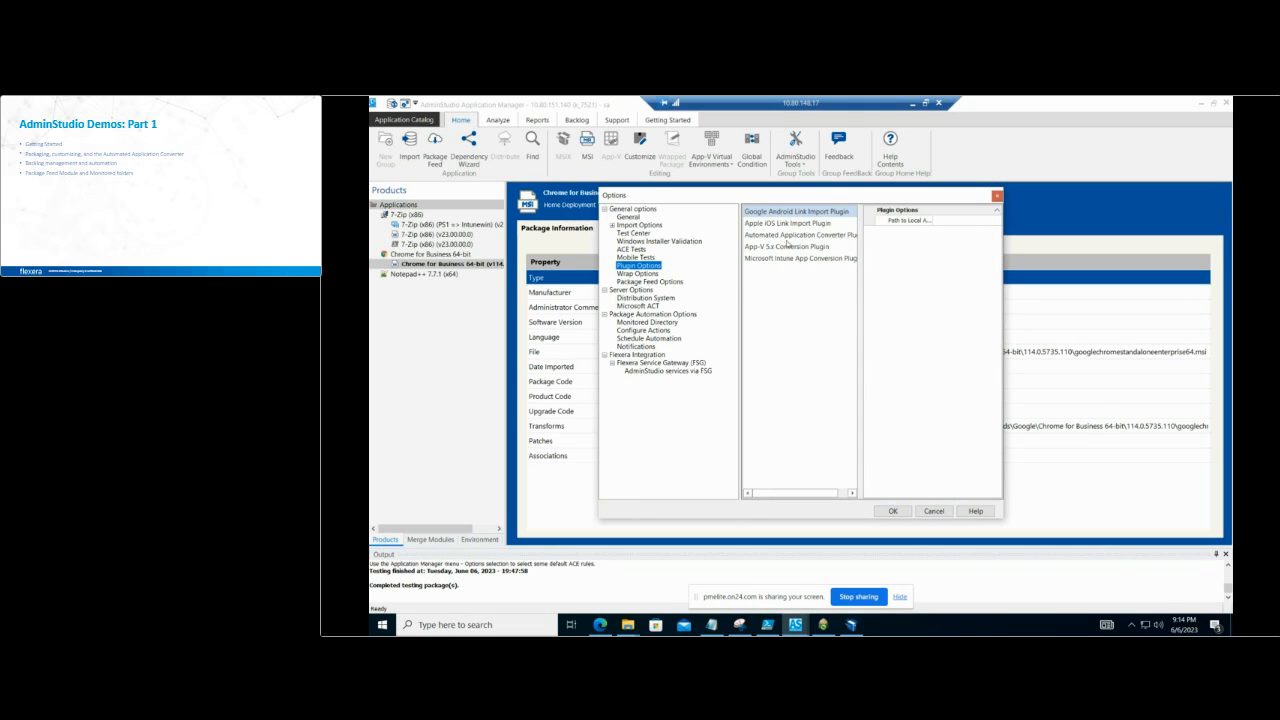
click(781, 236)
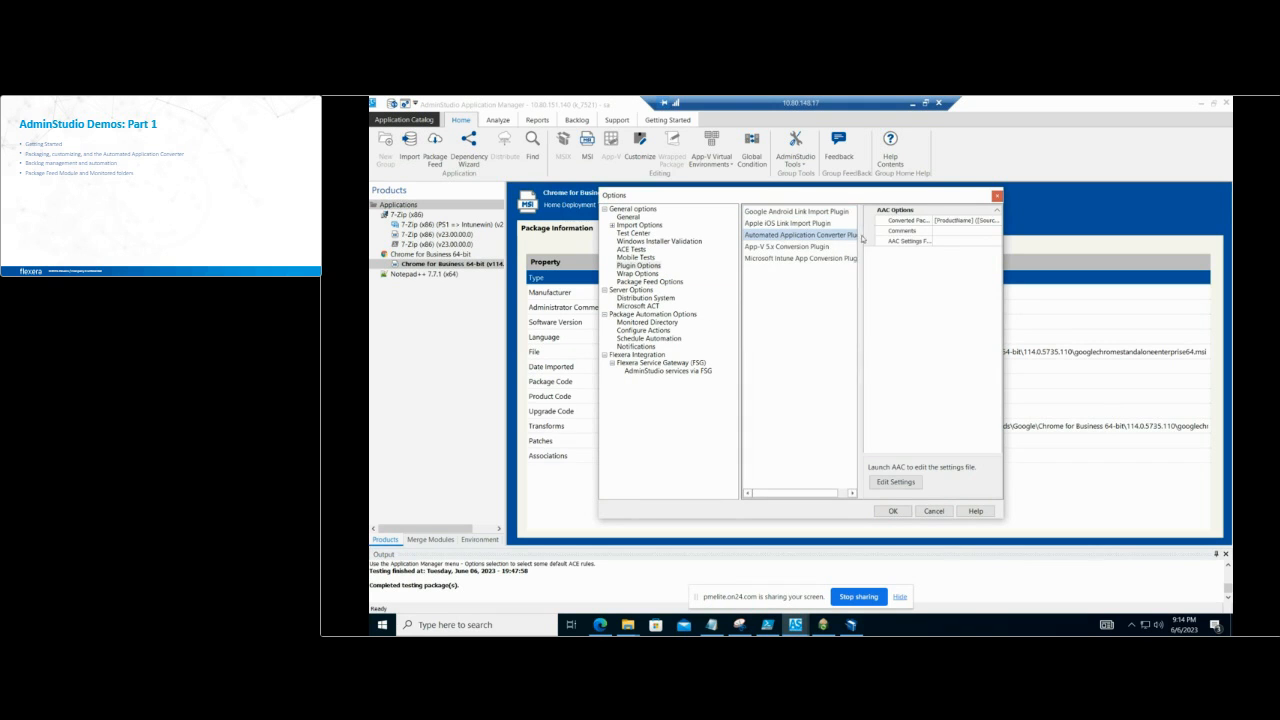
click(970, 242)
click(997, 243)
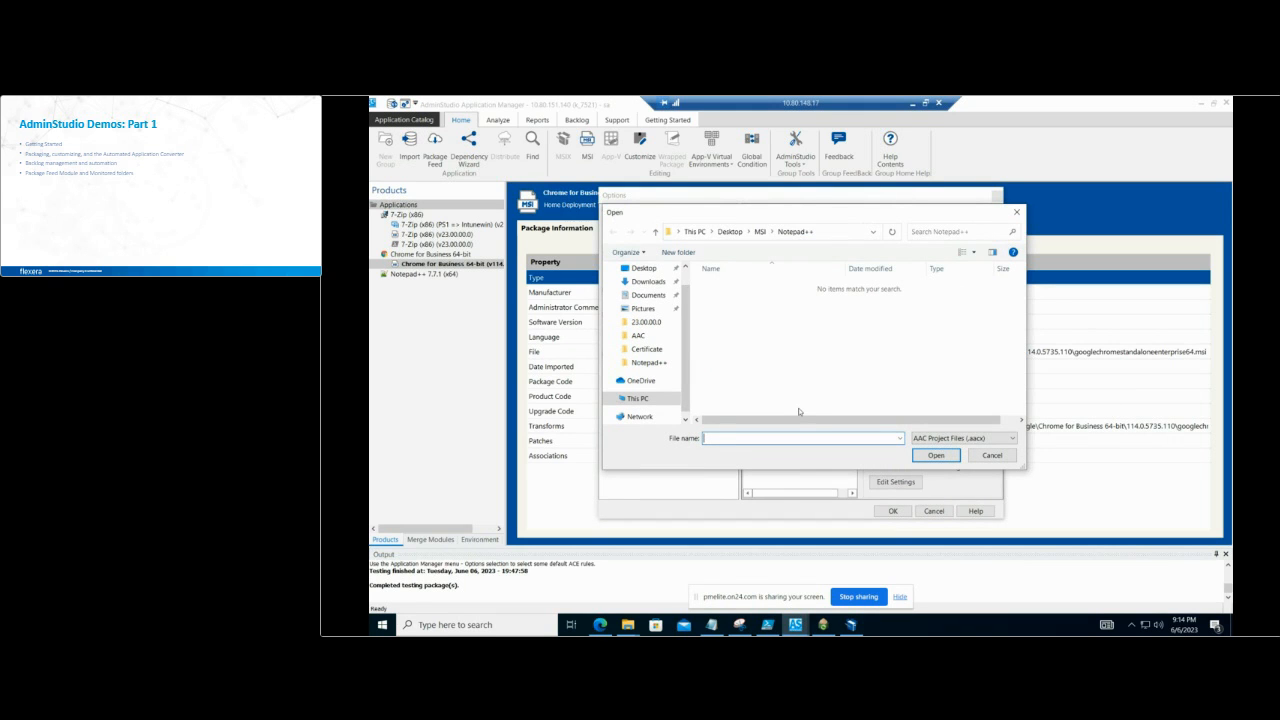
click(1003, 457)
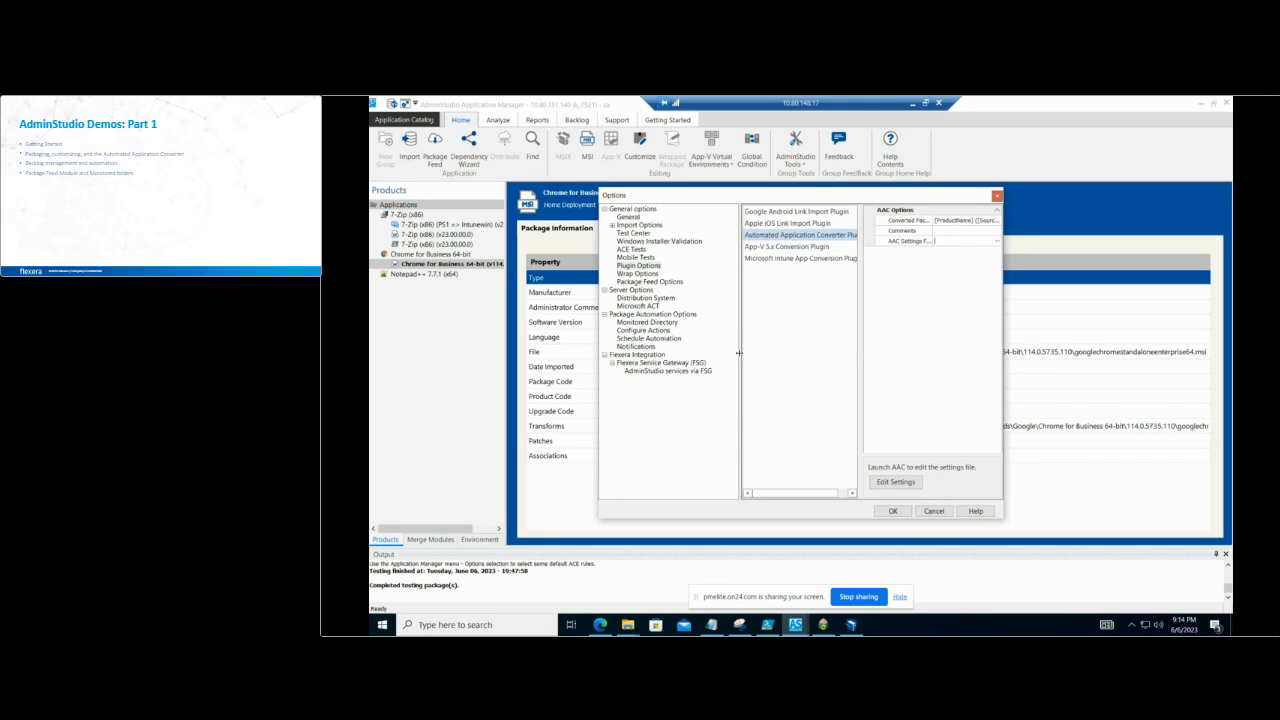
Step: Check the Convert action settings under the package automation options, and close the options without saving
click(637, 331)
click(892, 250)
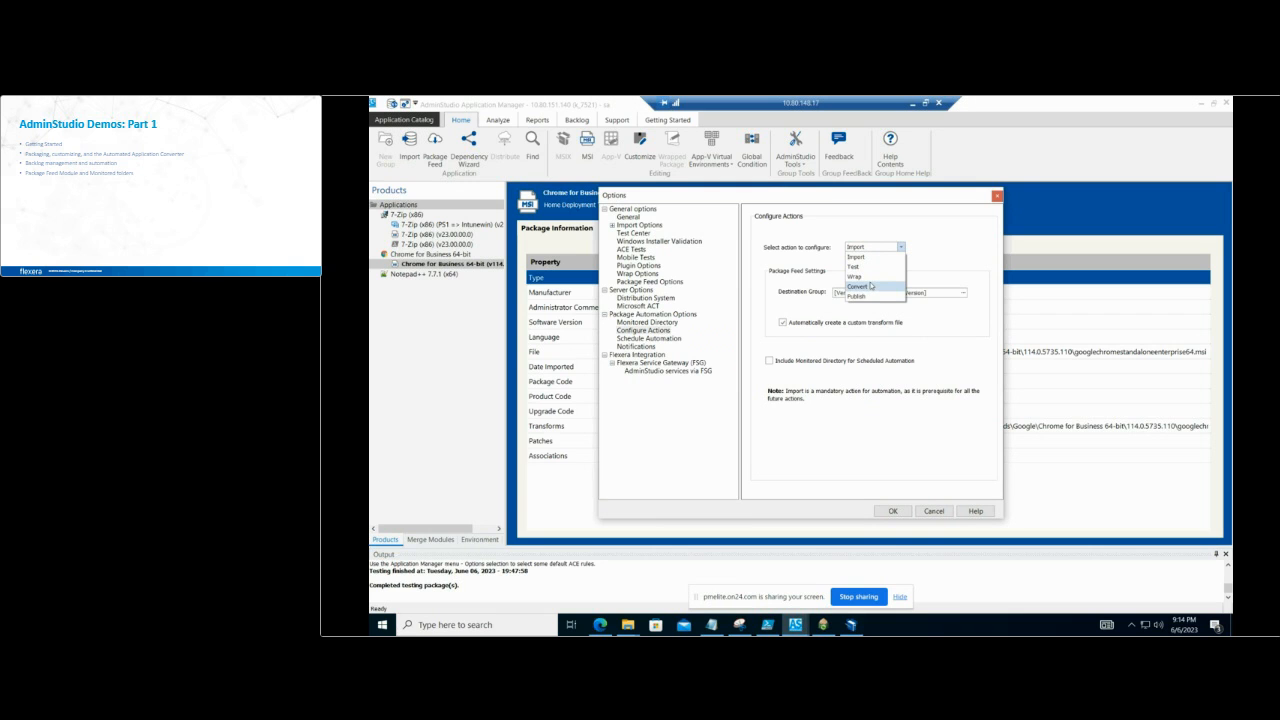
click(875, 287)
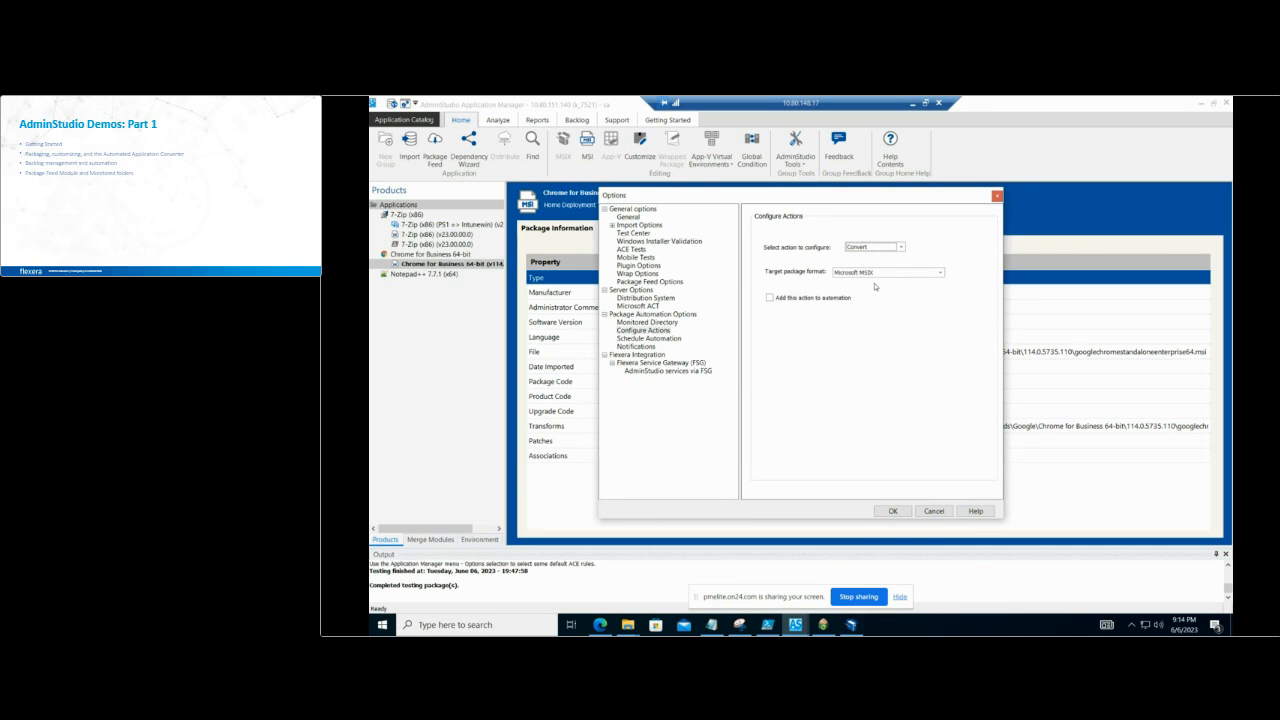
click(941, 516)
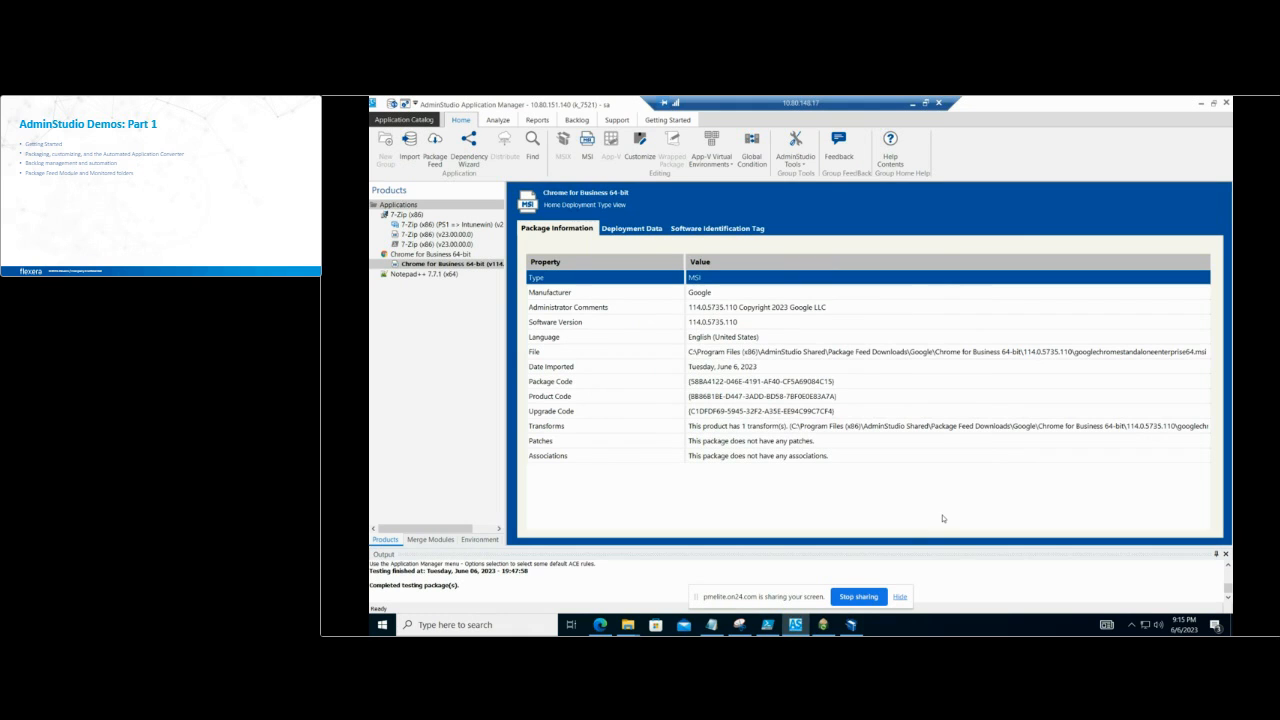
Step: Switch to AdminStudio MSIX Editor and open the Notepad package from the MSIX folder on the desktop
mouse_move(851, 624)
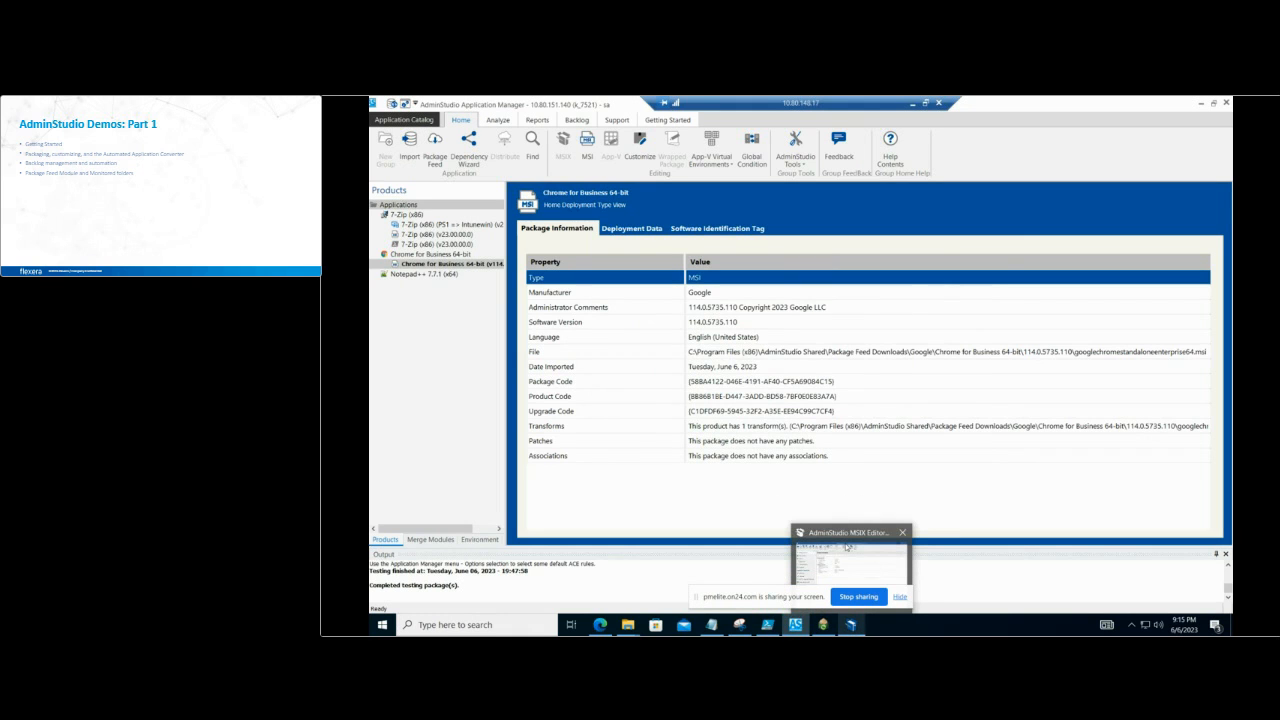
click(845, 545)
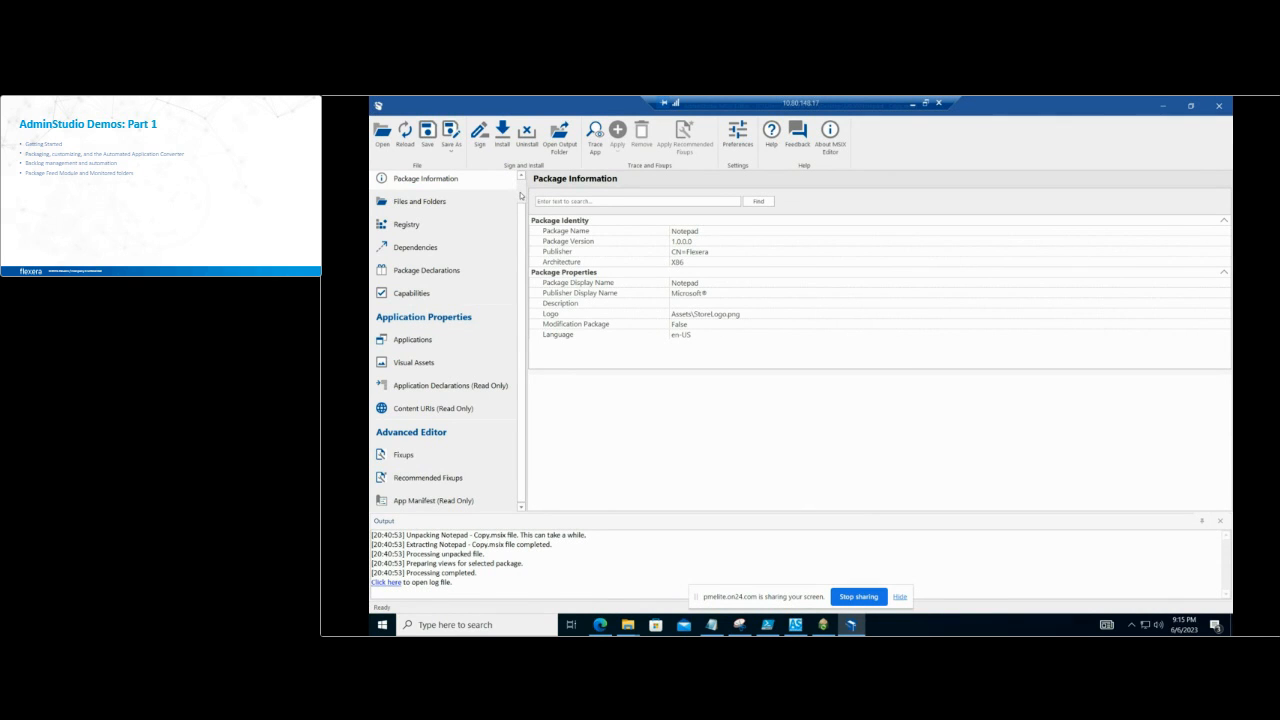
scroll(520, 196, up, 1)
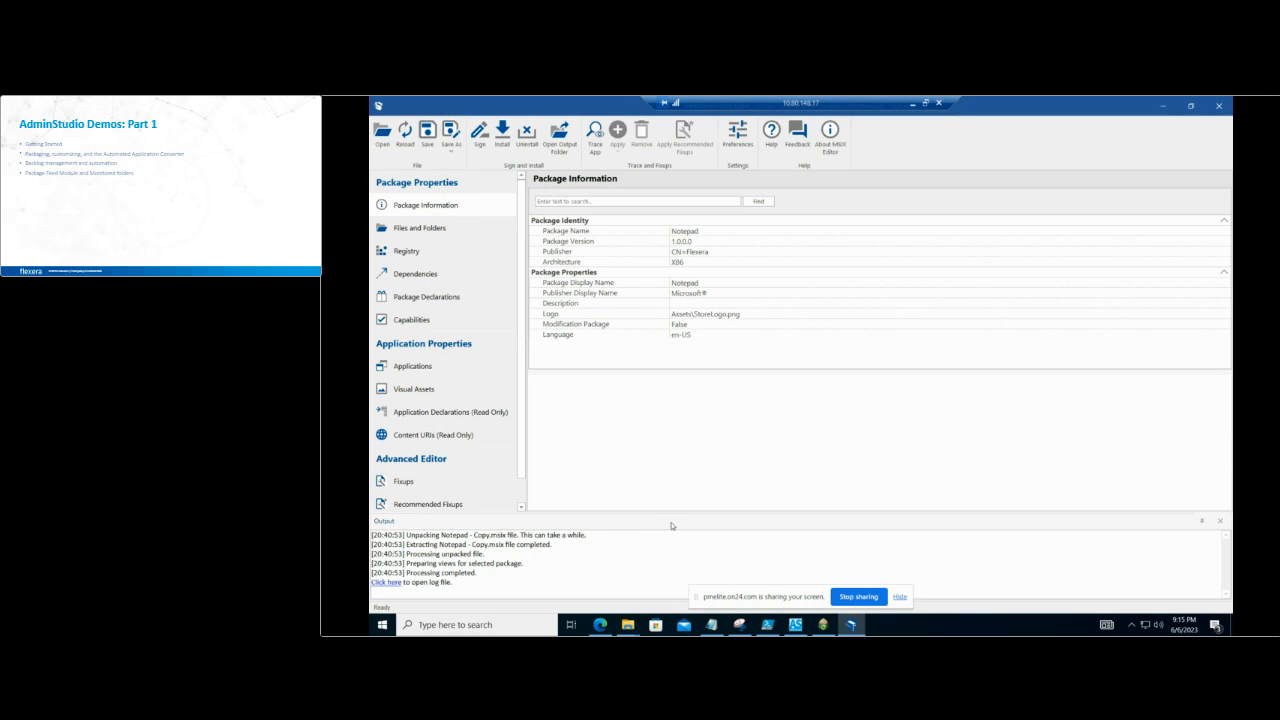
click(384, 140)
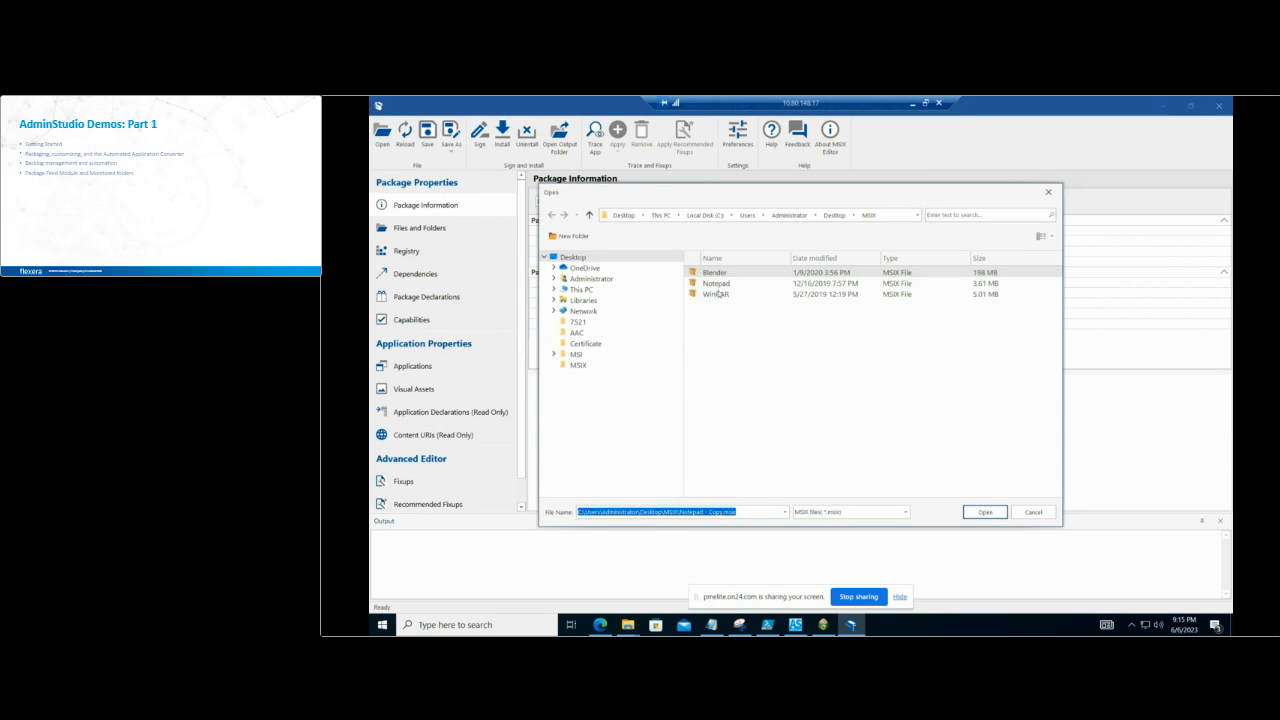
click(730, 286)
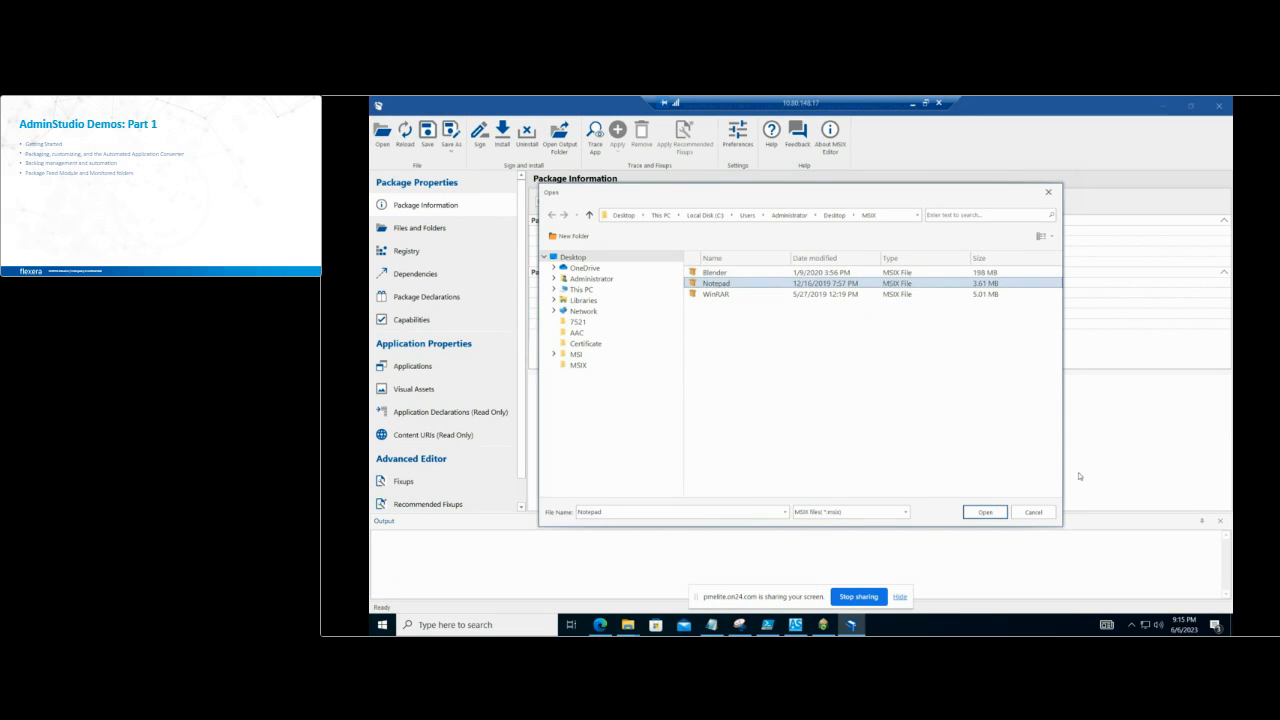
click(985, 513)
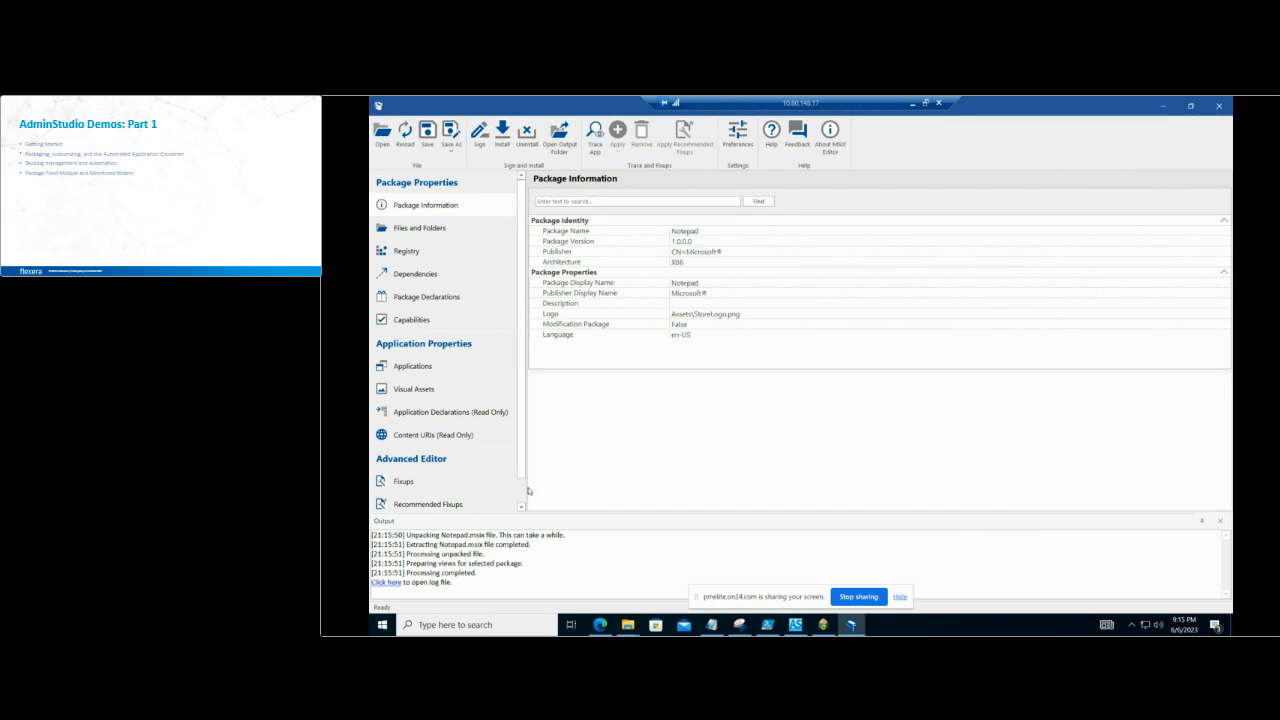
Step: Examine the Notepad package's information, files and folders, registry and application properties
scroll(519, 494, down, 1)
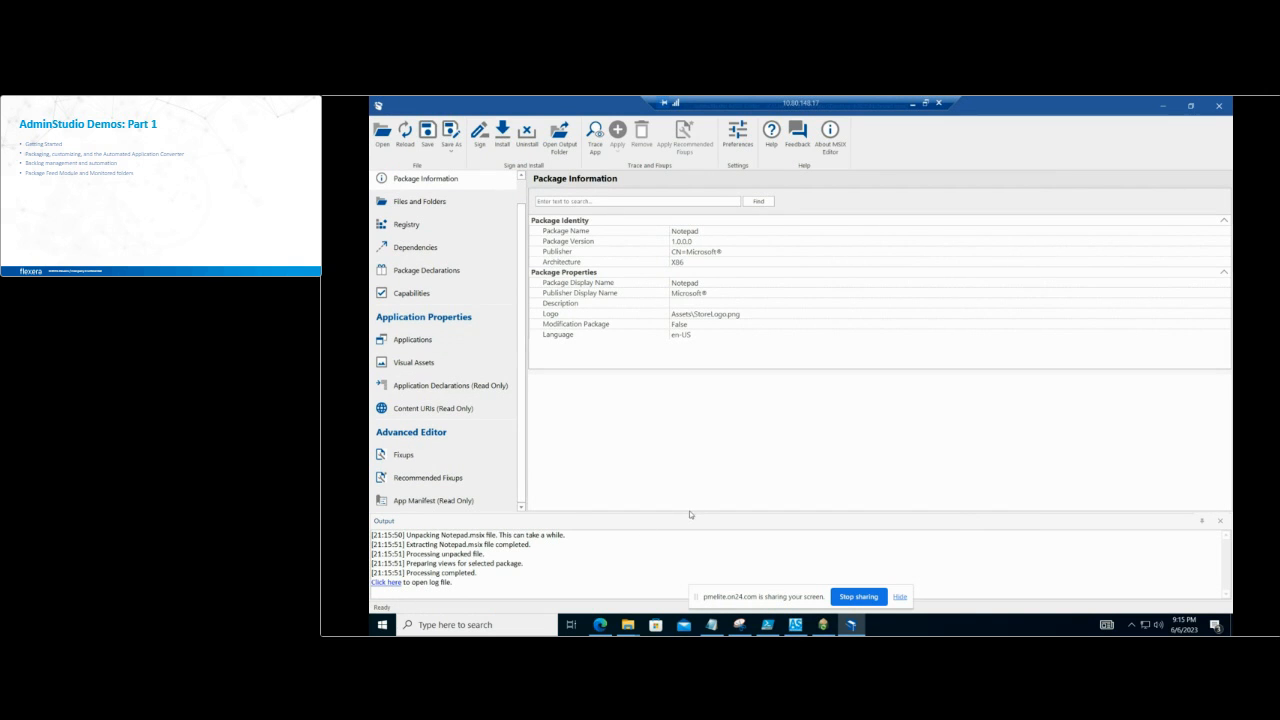
drag(689, 513, 681, 542)
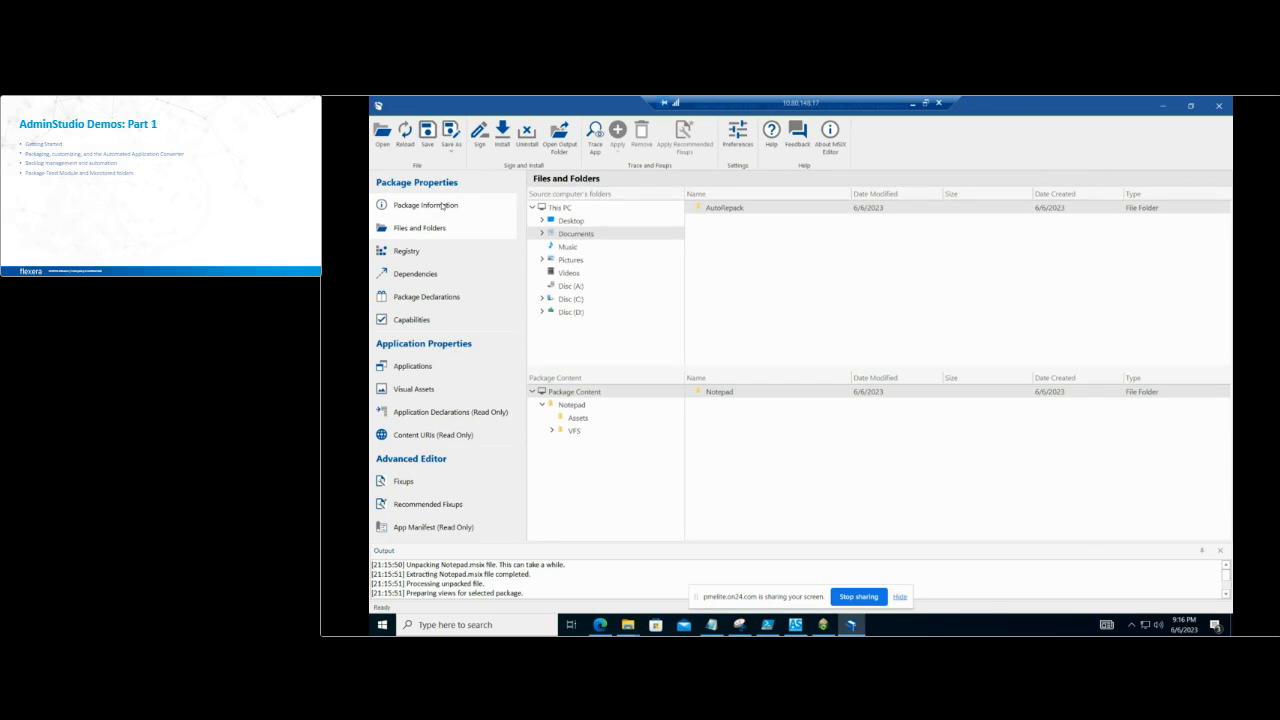
click(442, 205)
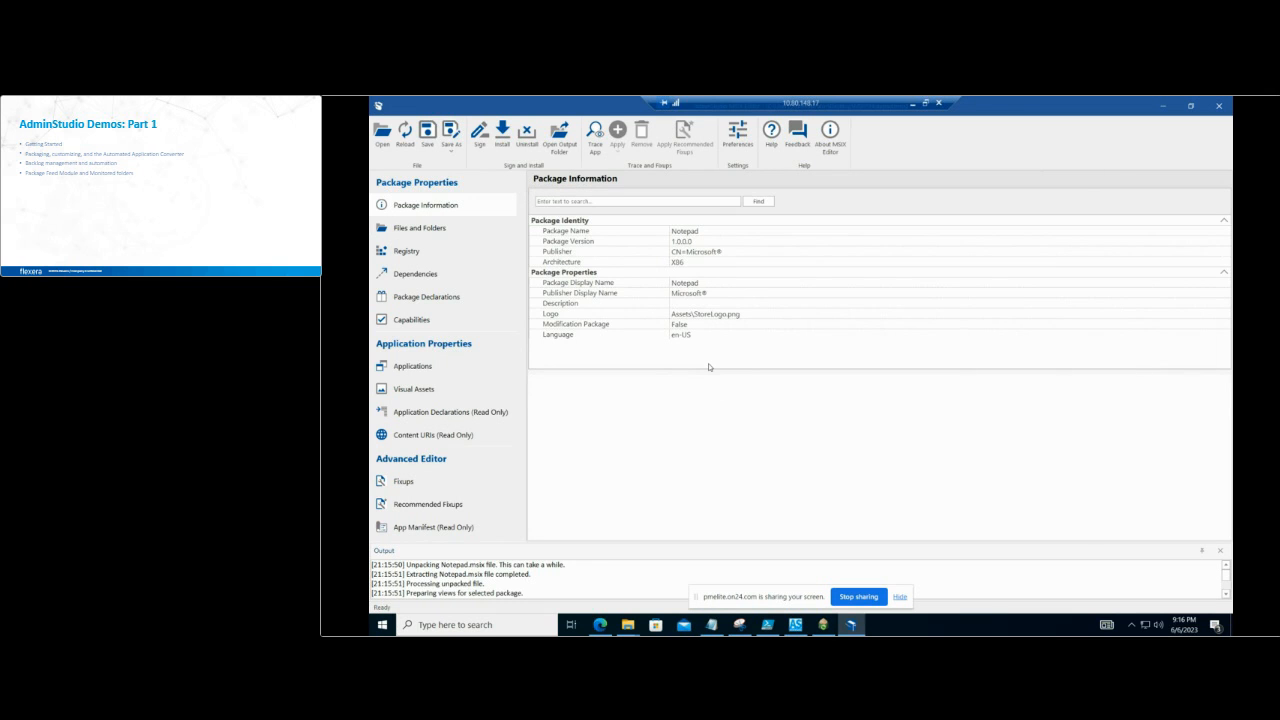
click(398, 228)
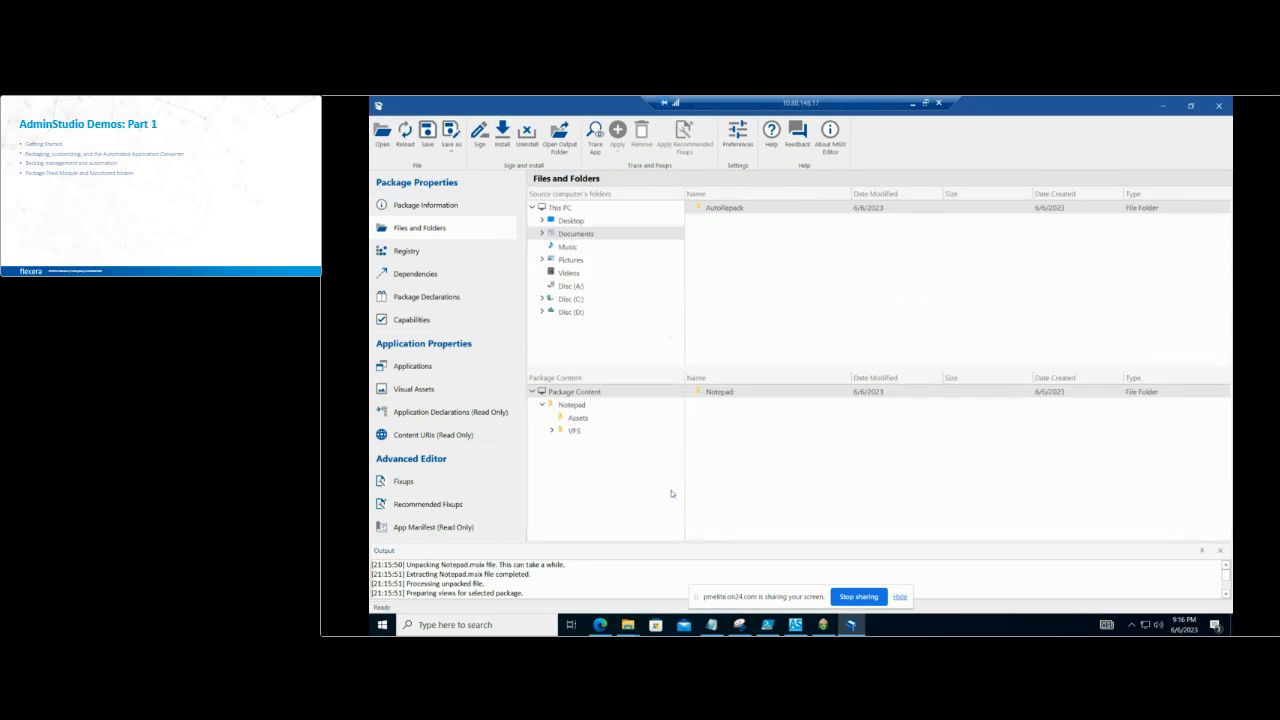
click(427, 253)
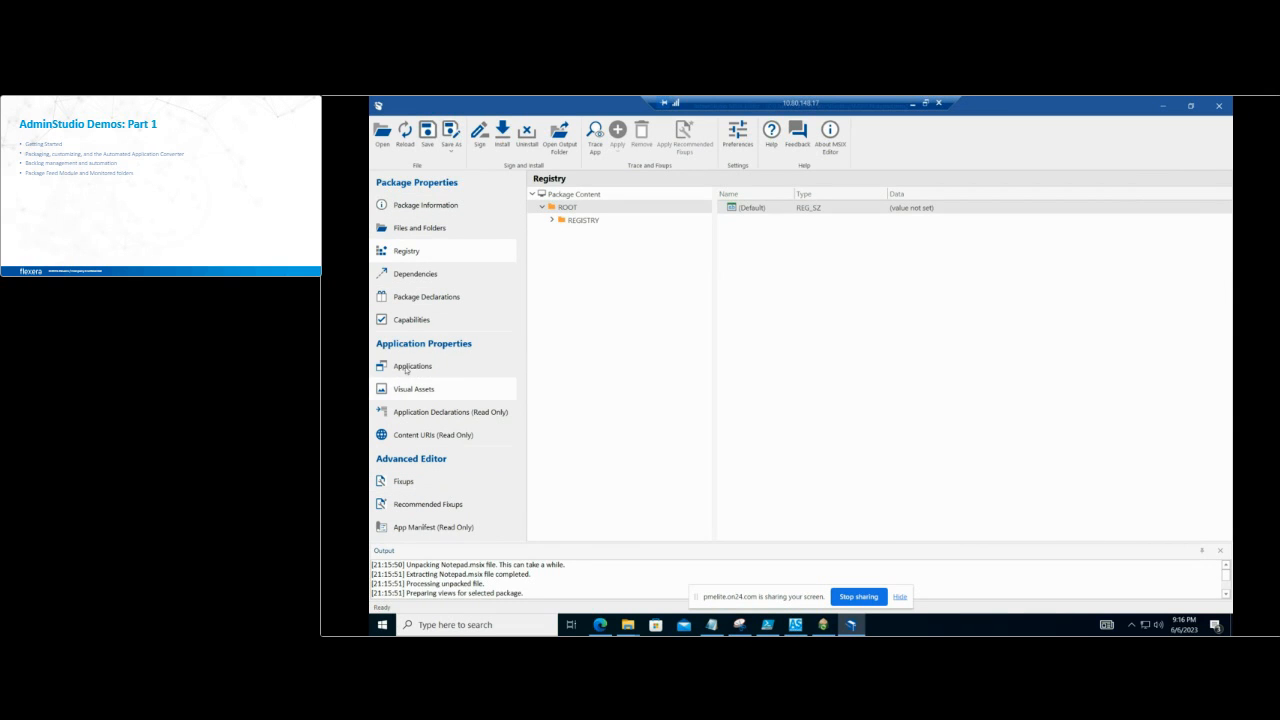
click(421, 368)
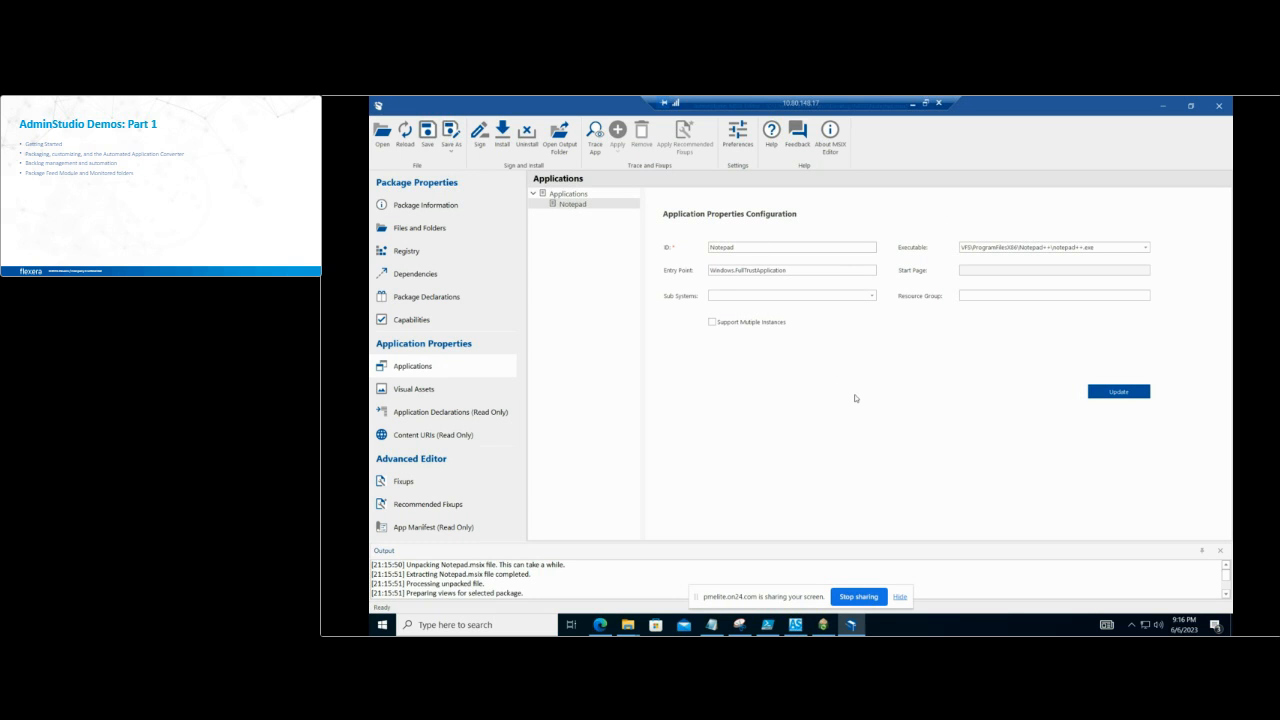
Step: Examine the Notepad application's visual assets for display settings, small and medium tiles, and view the Save As package choices without saving
click(437, 390)
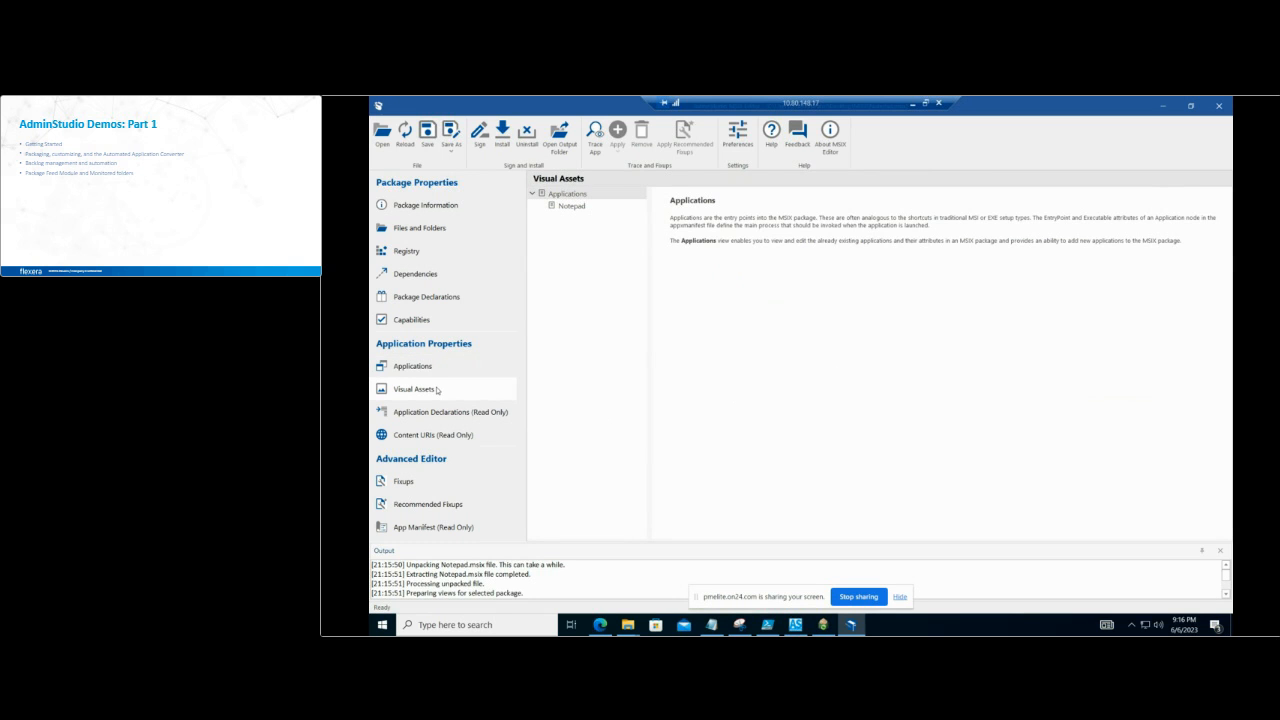
click(571, 208)
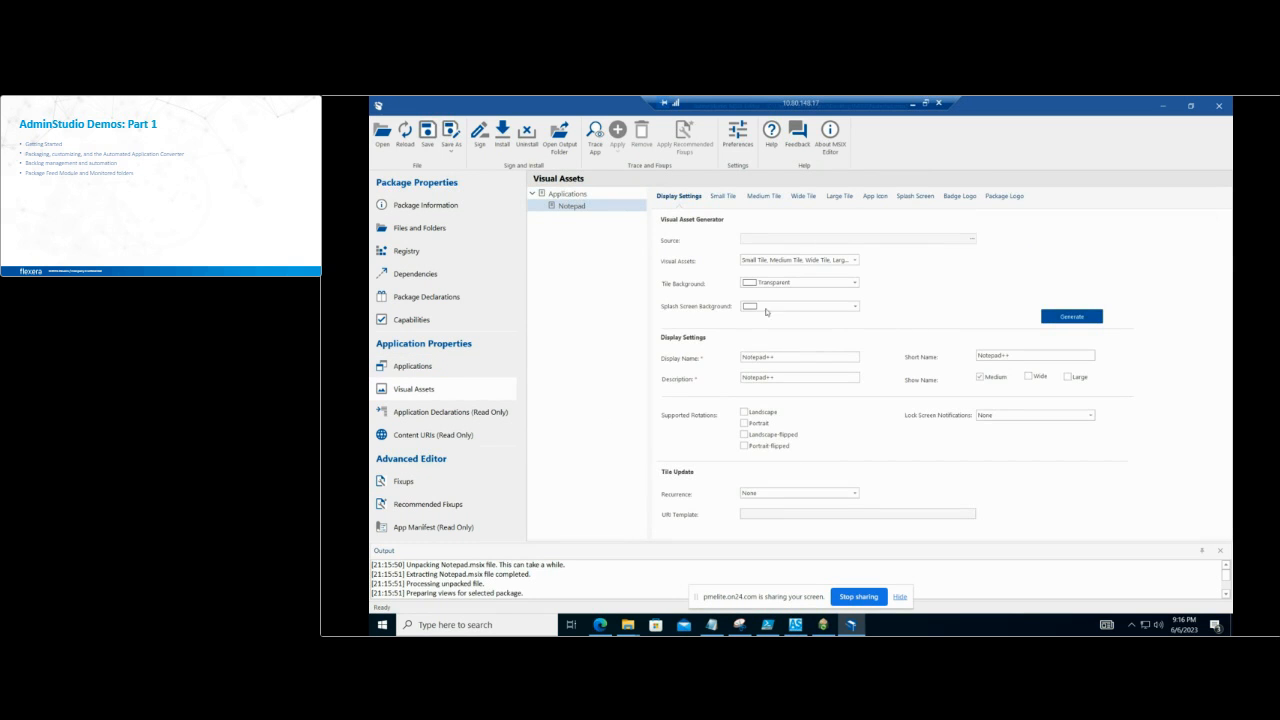
click(723, 196)
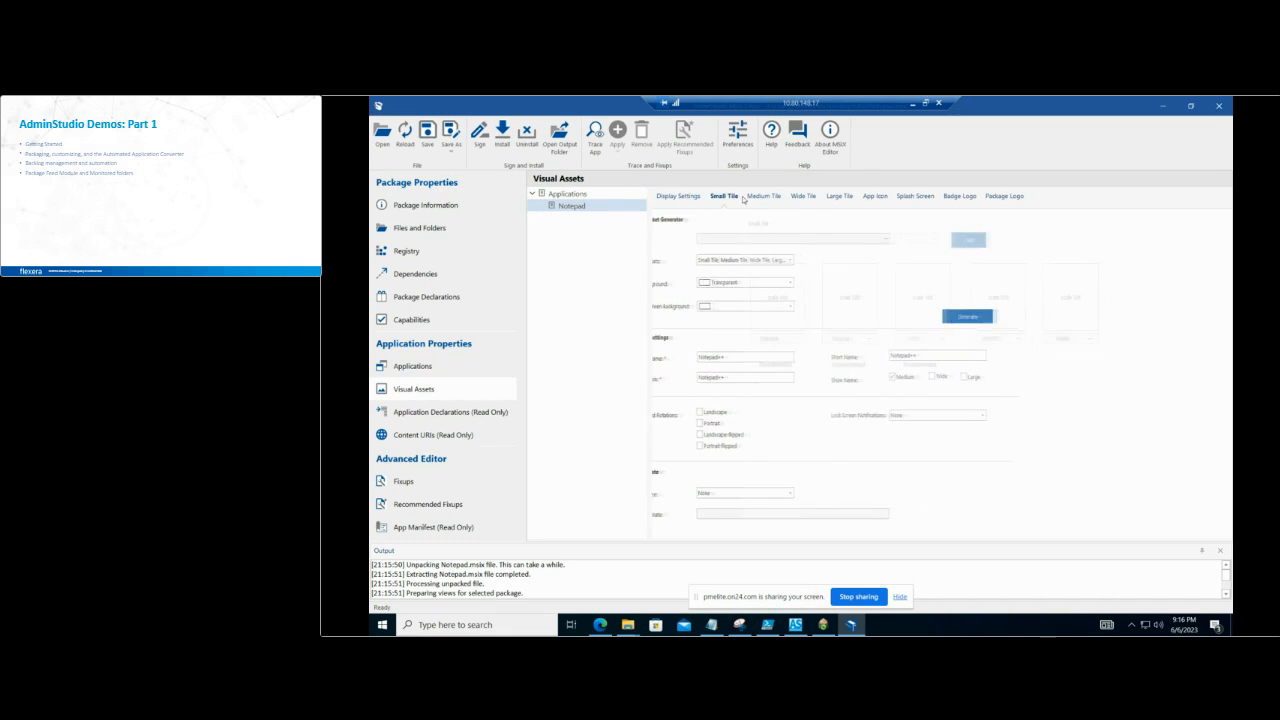
click(764, 196)
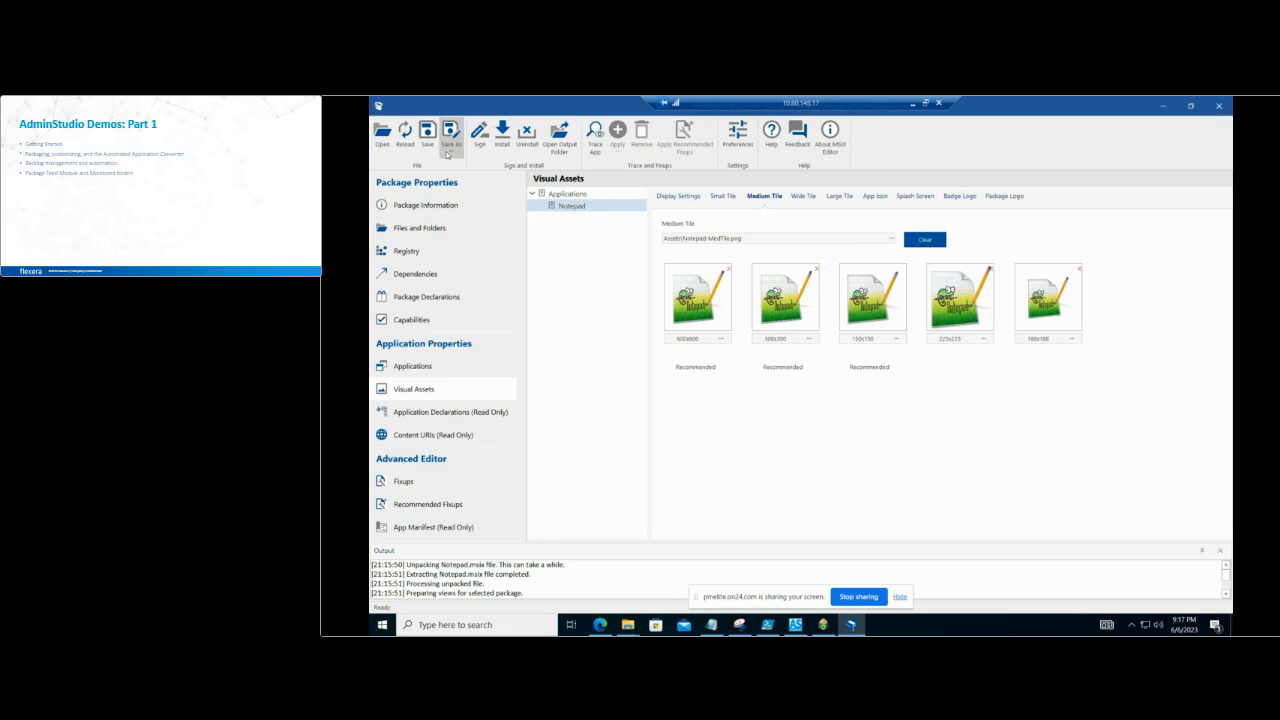
click(447, 153)
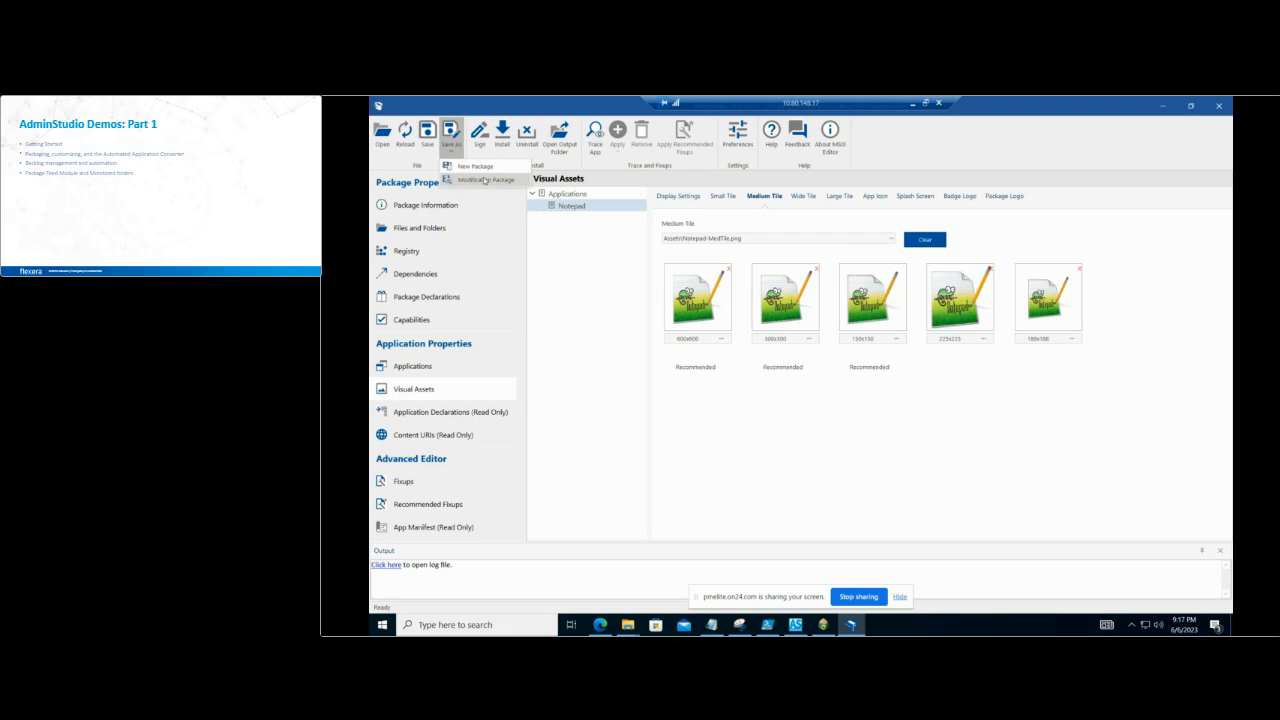
click(629, 332)
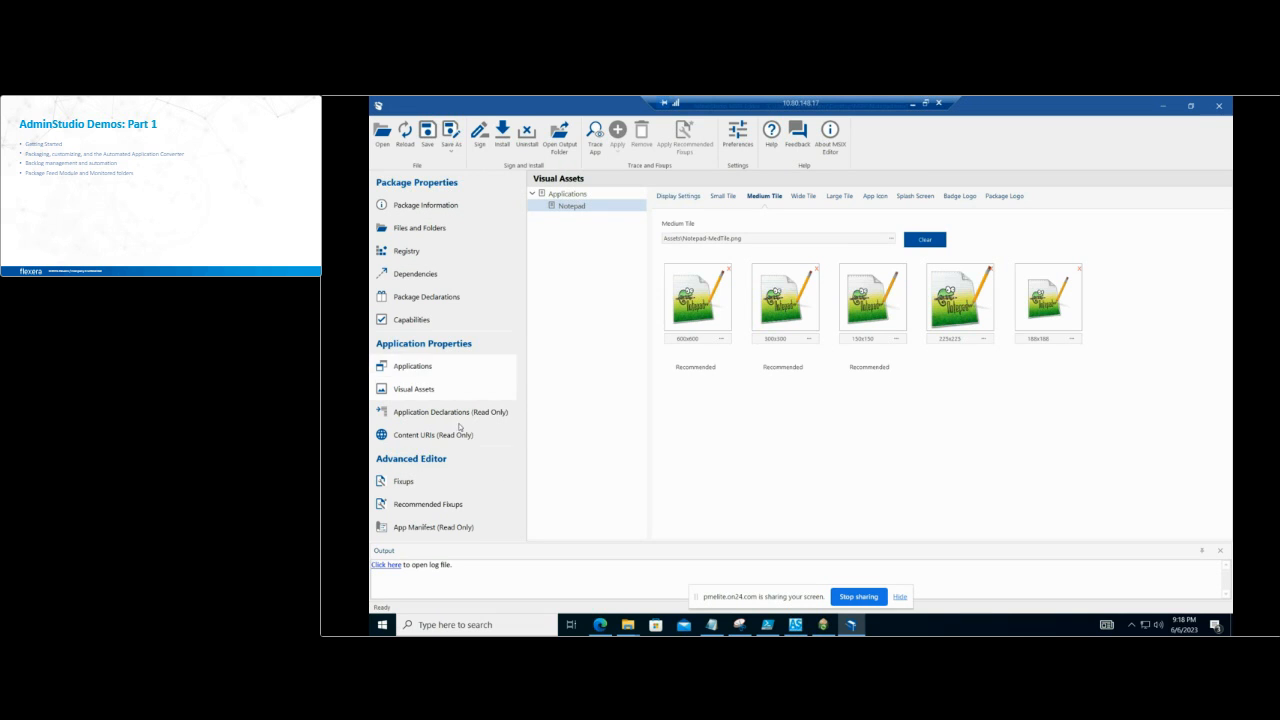
Step: Review the application properties configuration, the fixups overview and the recommended fixups for the Notepad package
click(466, 376)
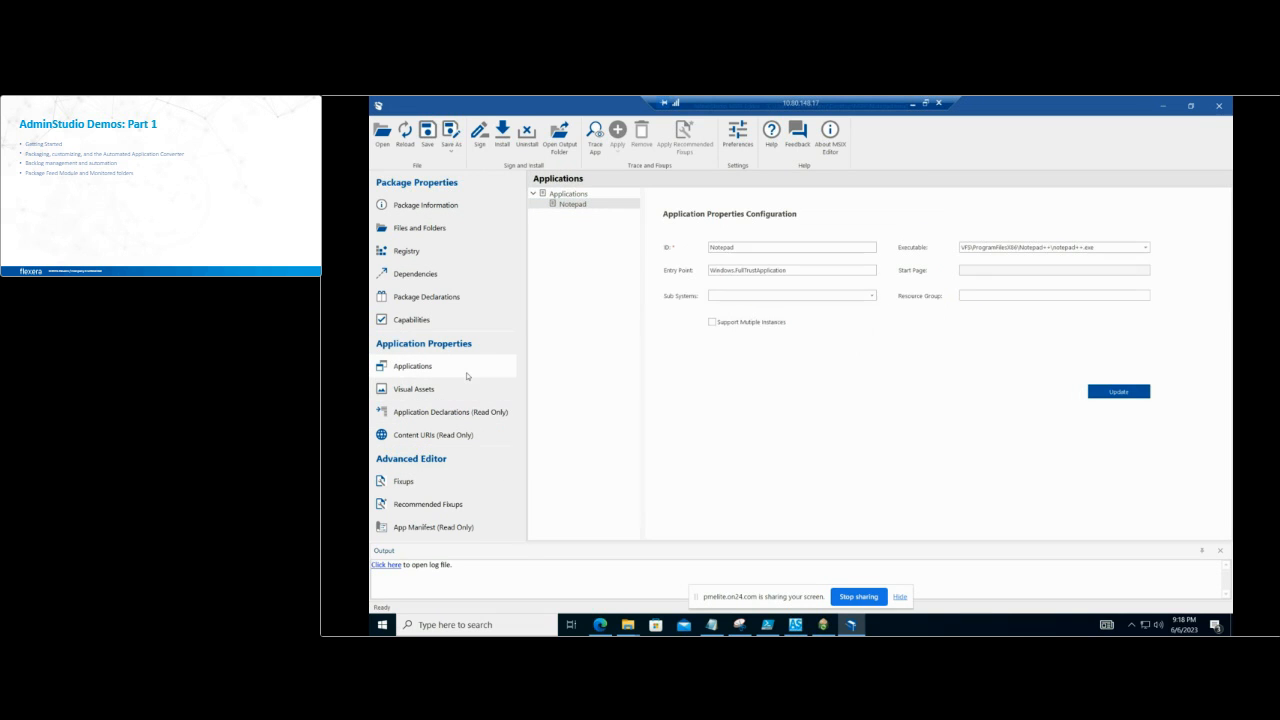
click(413, 484)
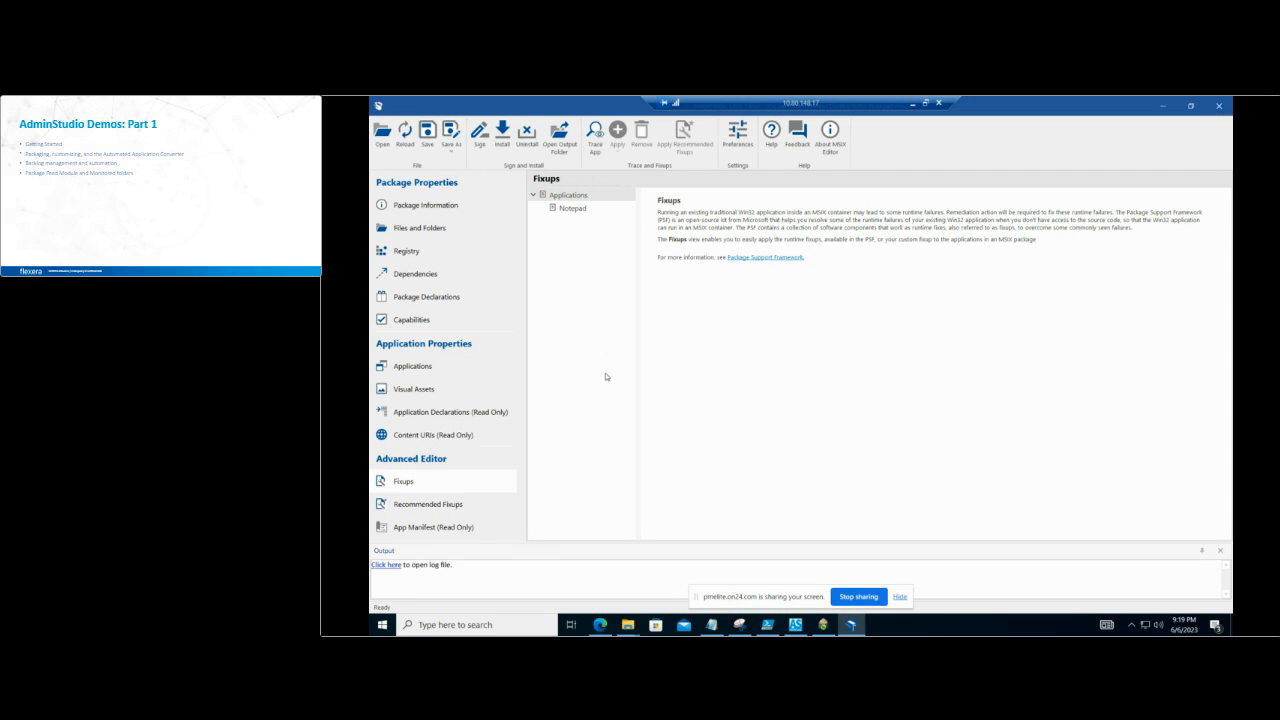
click(447, 506)
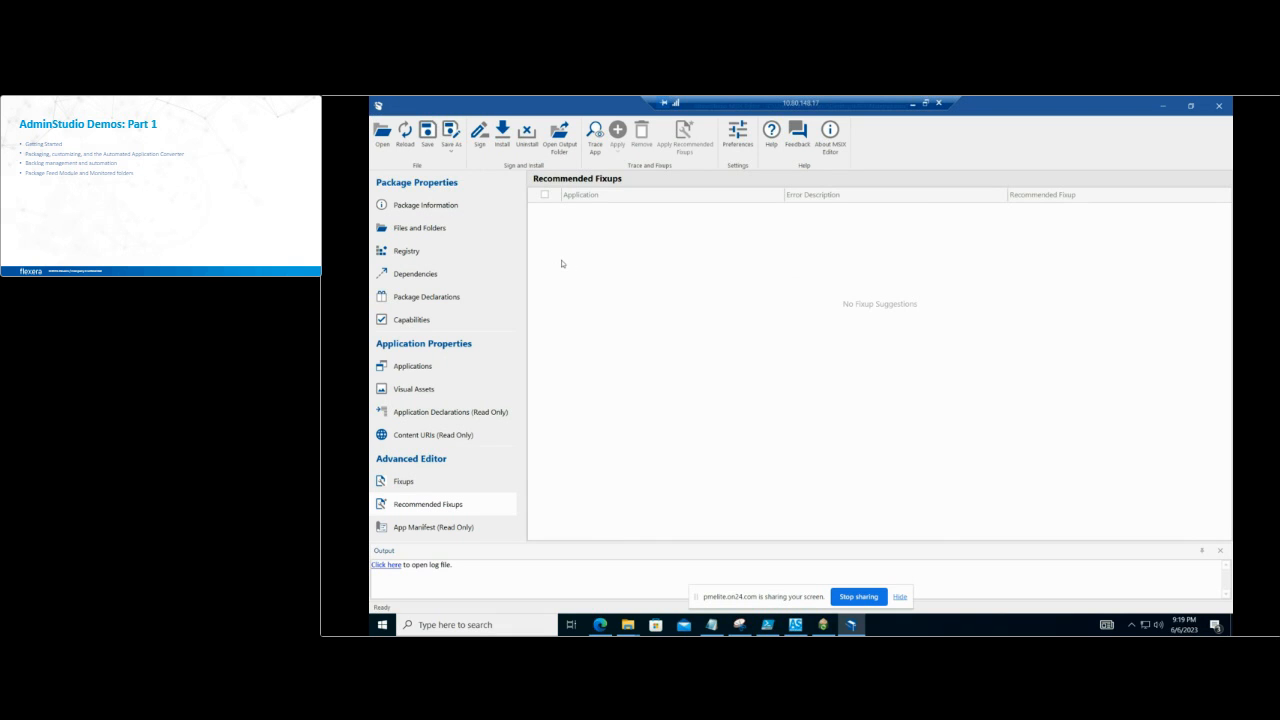
Step: Apply a PowerShell Script Fixup to the Notepad application
click(400, 481)
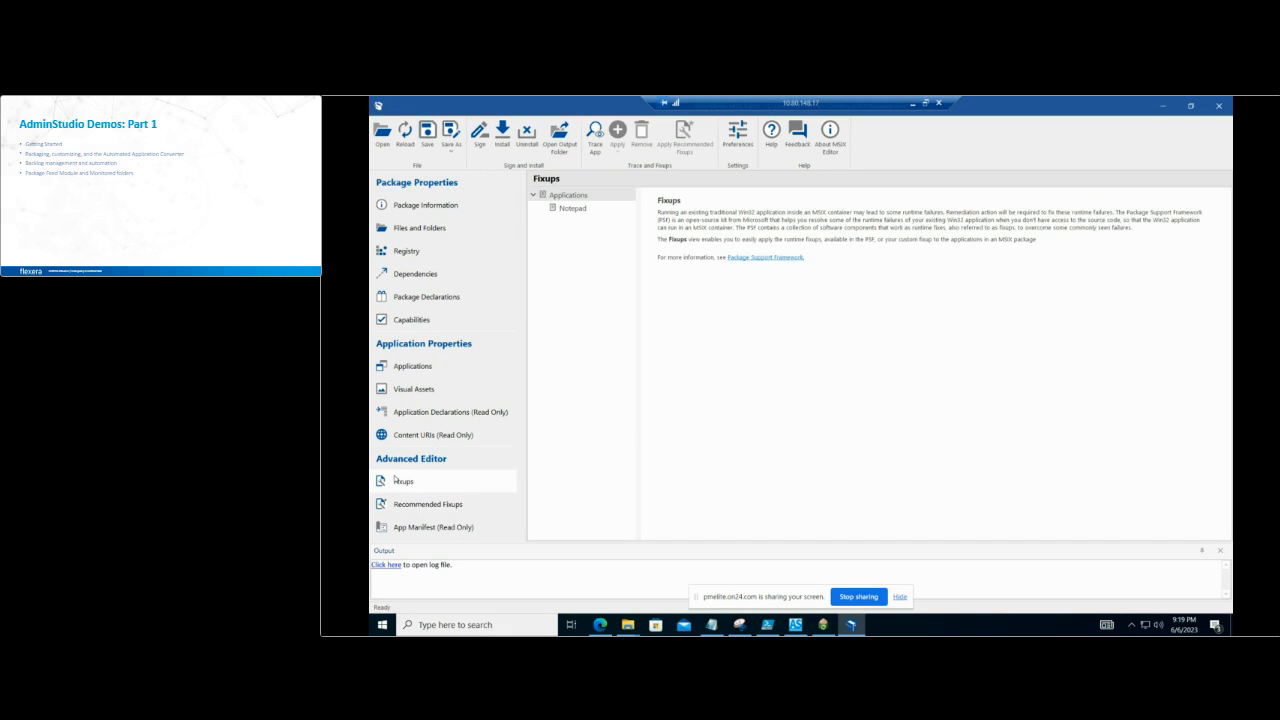
click(573, 210)
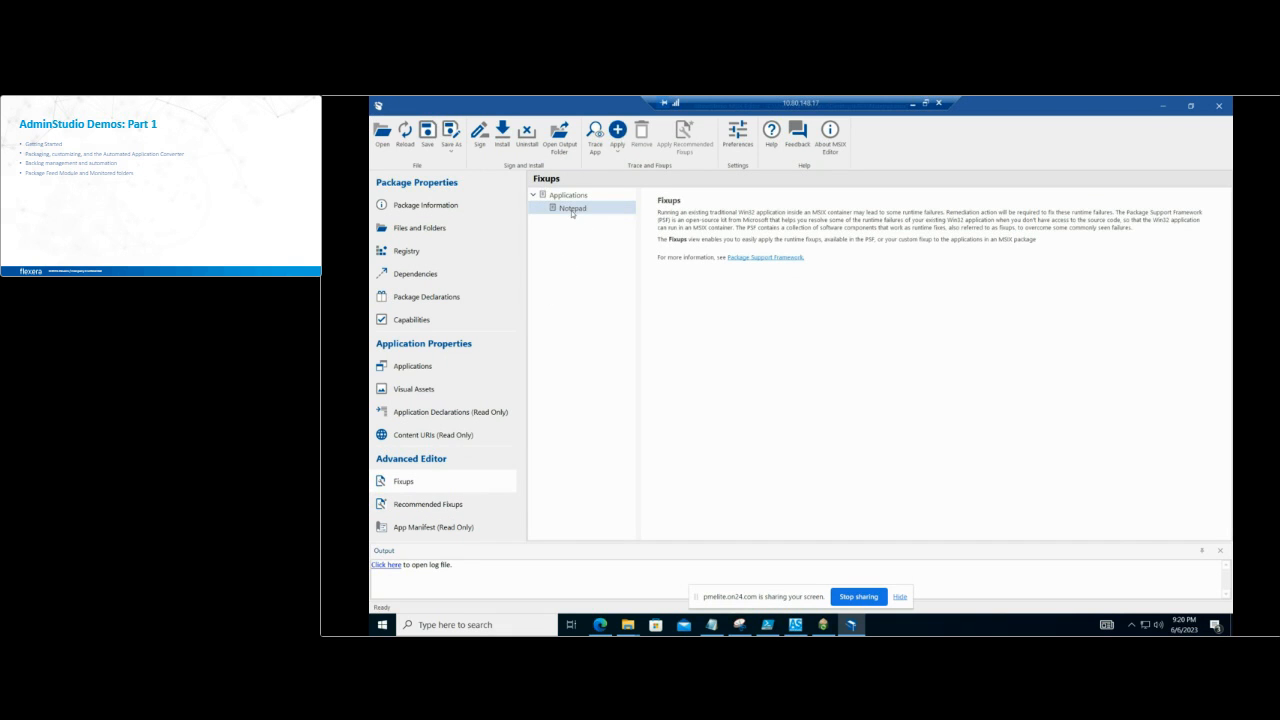
right_click(573, 210)
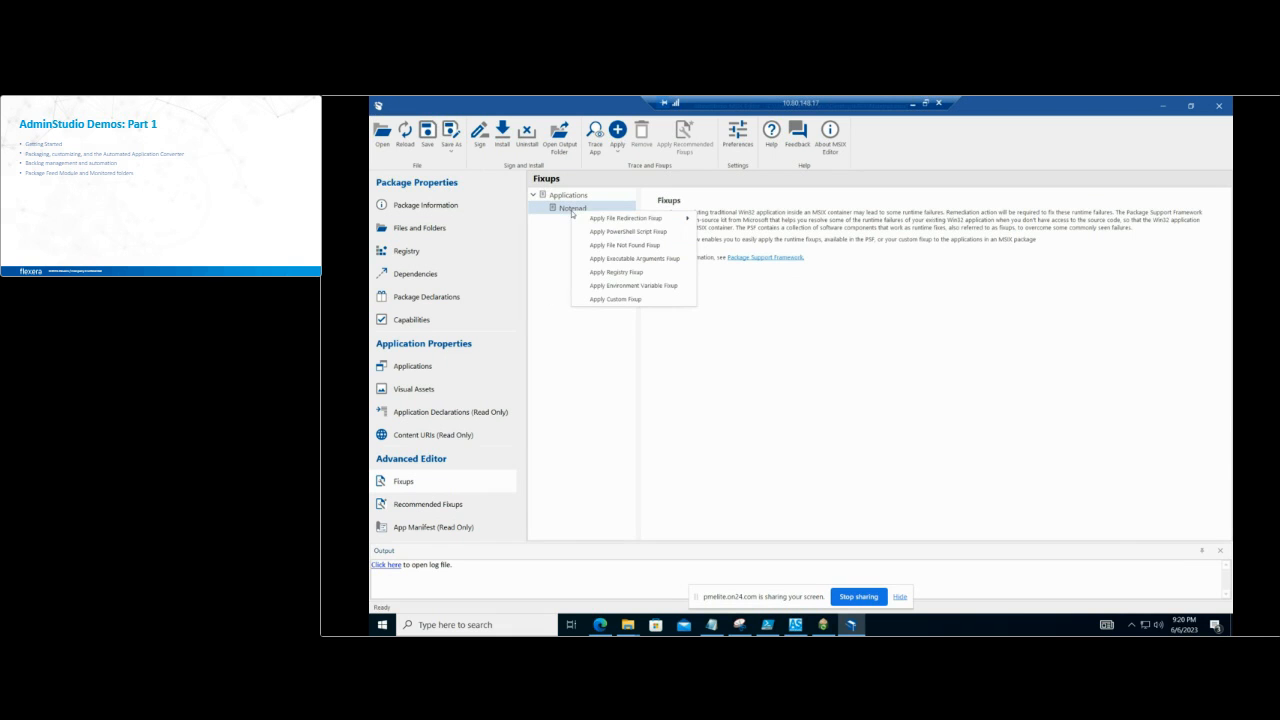
mouse_move(605, 219)
click(638, 232)
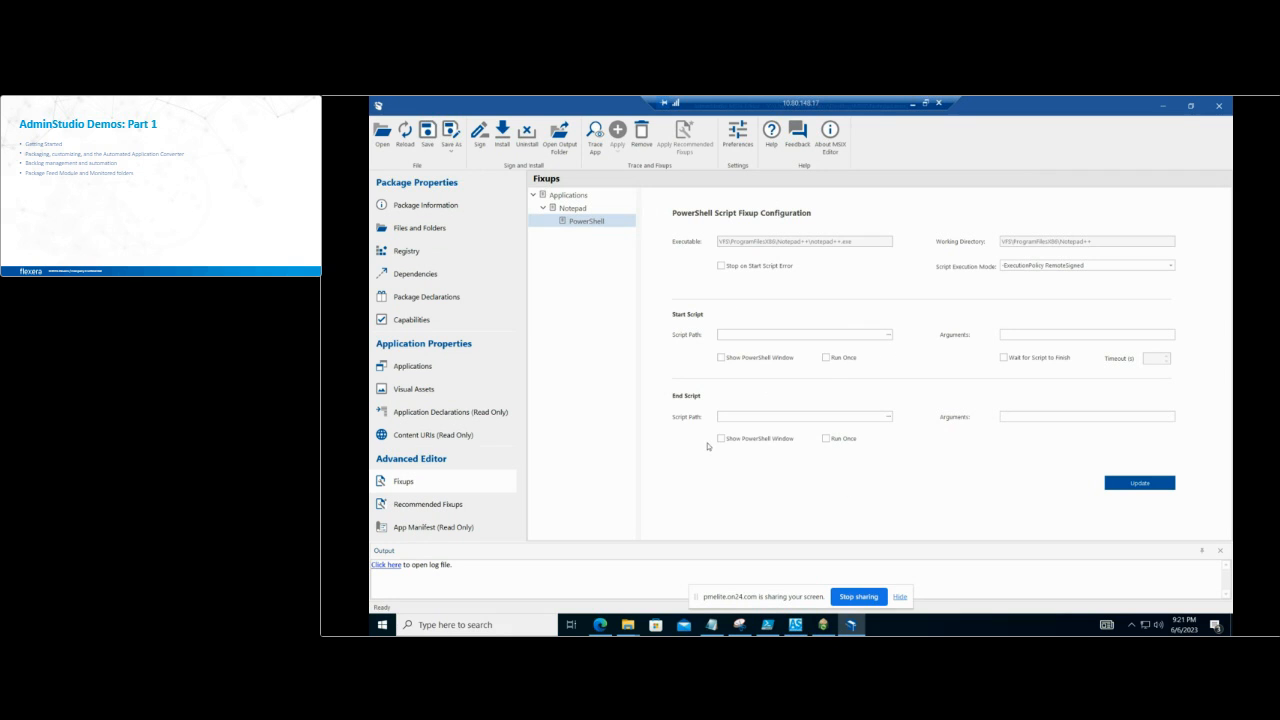
Step: Apply an Executable Arguments Fixup to the Notepad application
click(565, 208)
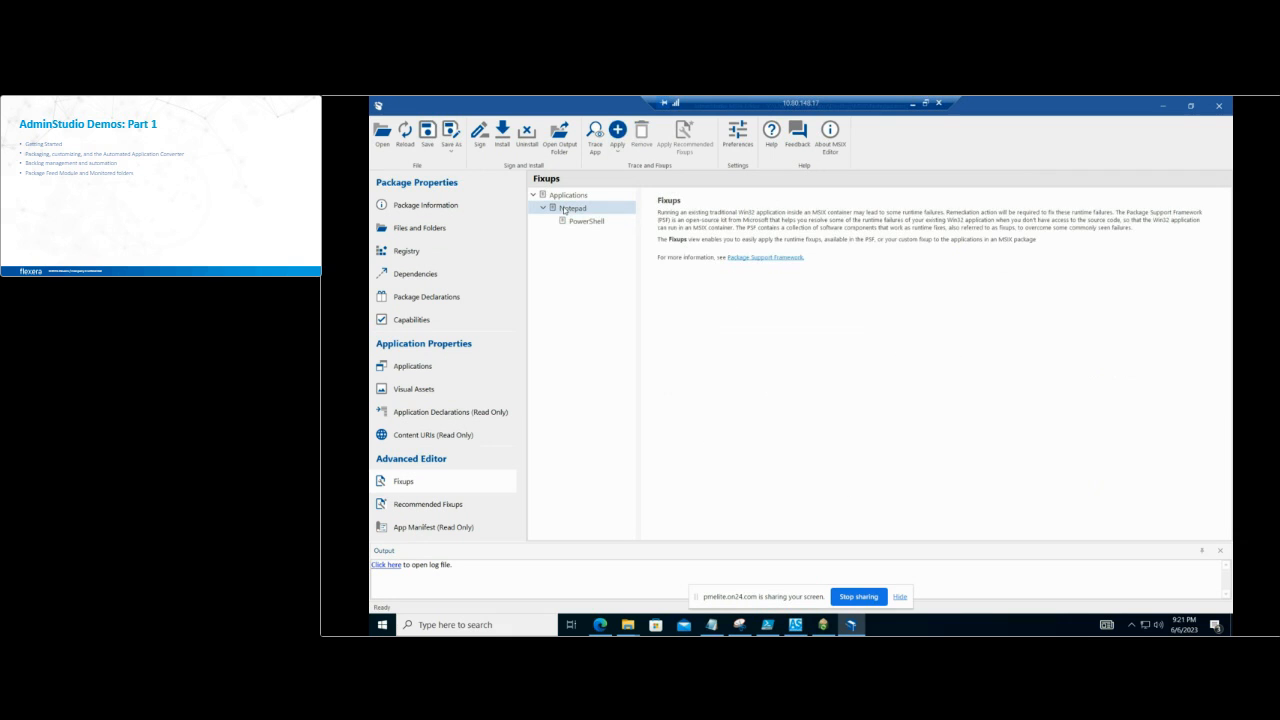
right_click(565, 208)
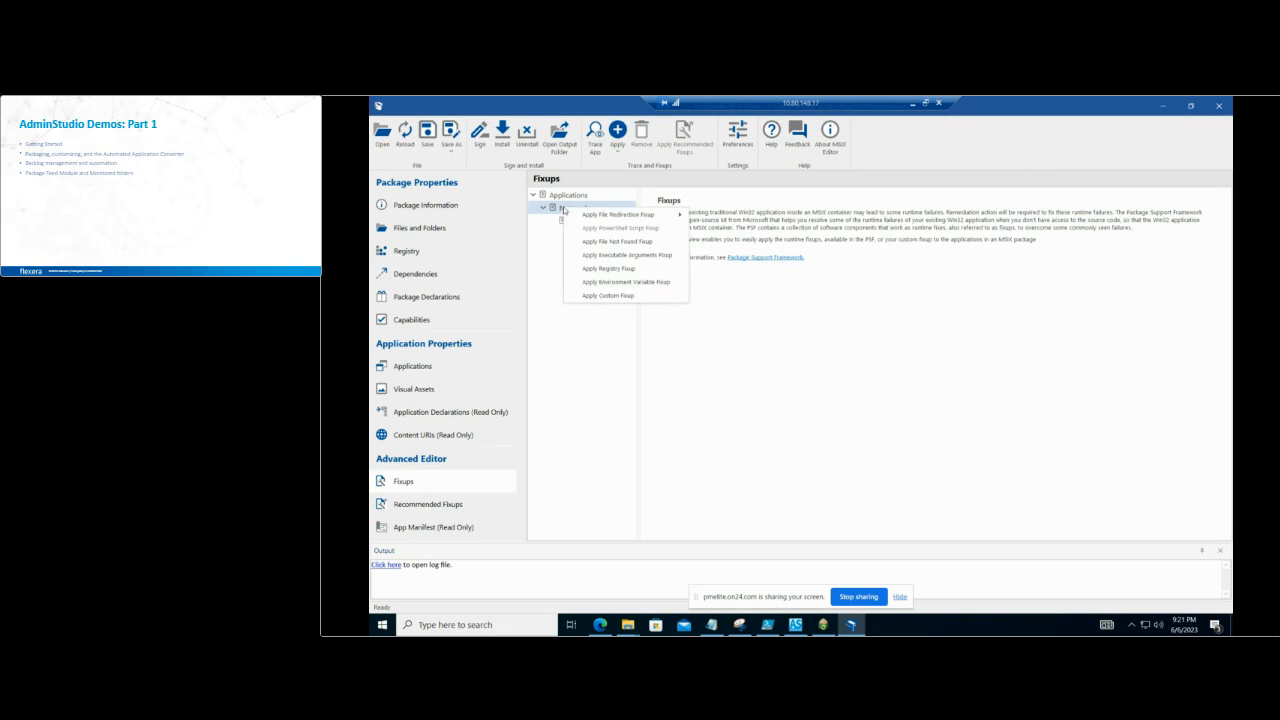
click(664, 256)
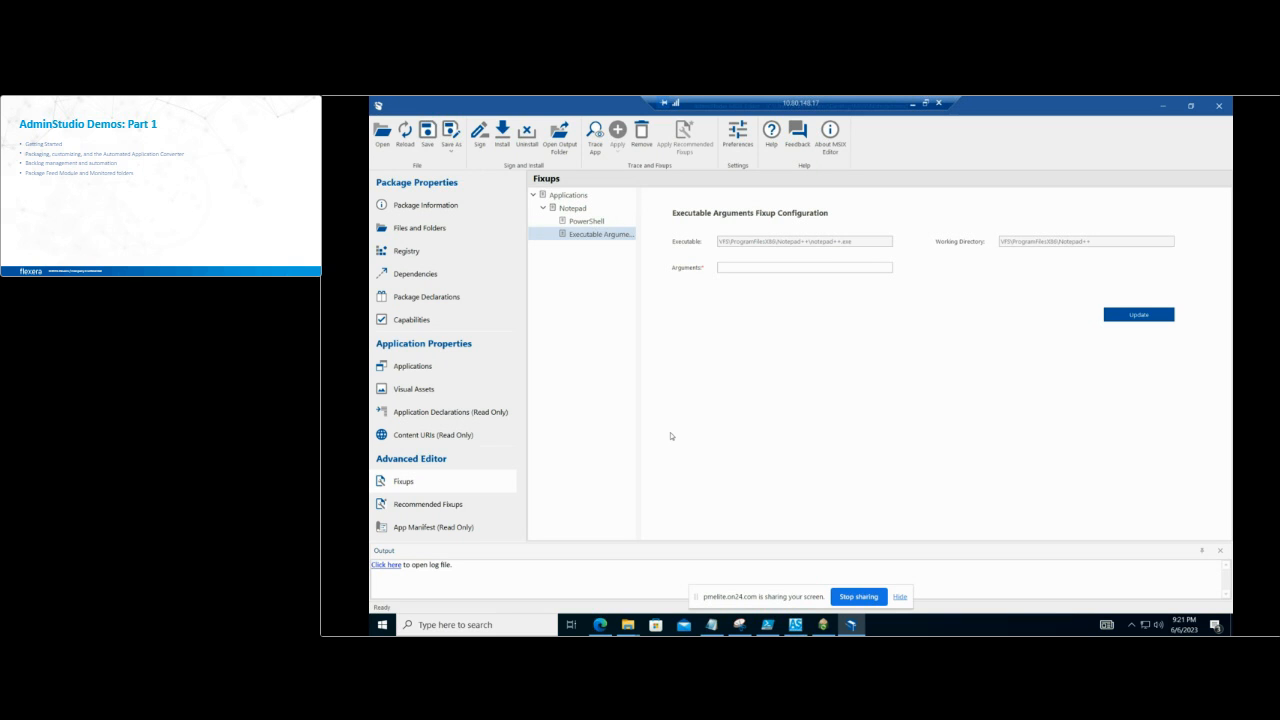
Step: Review the Notepad package information and the signing preferences, including the available certificate types, without changing any setting
click(440, 207)
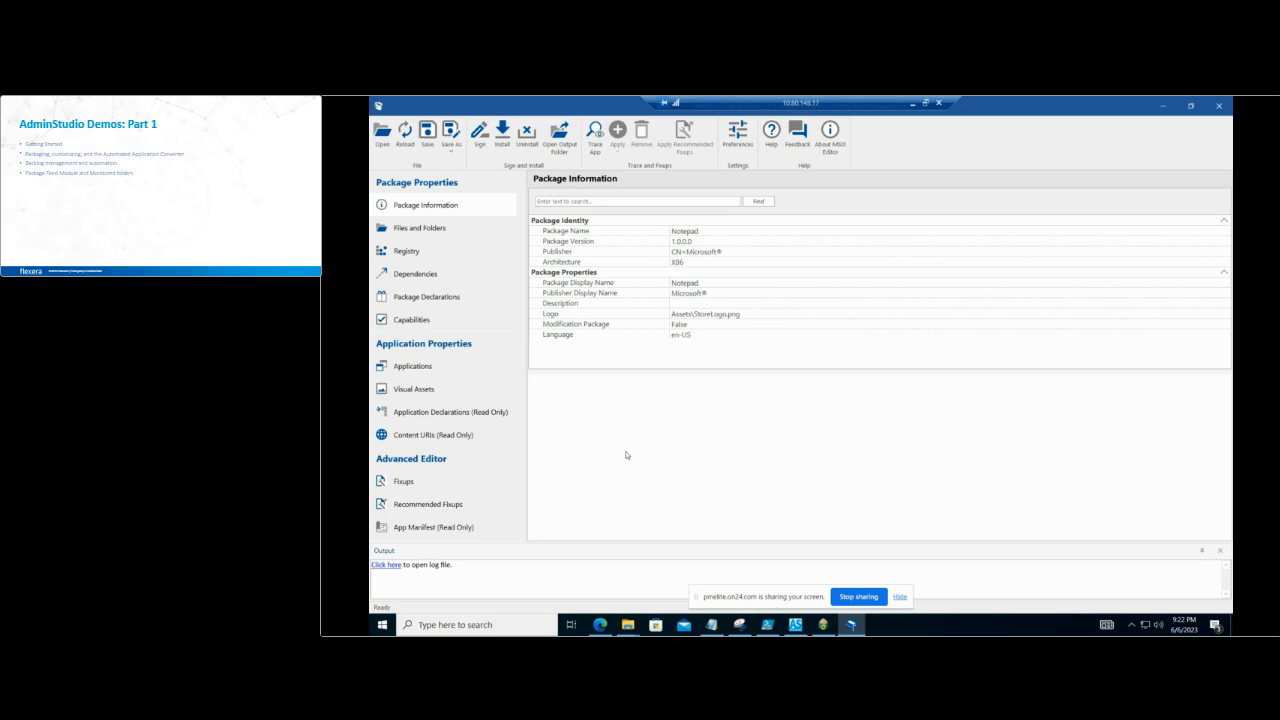
click(735, 140)
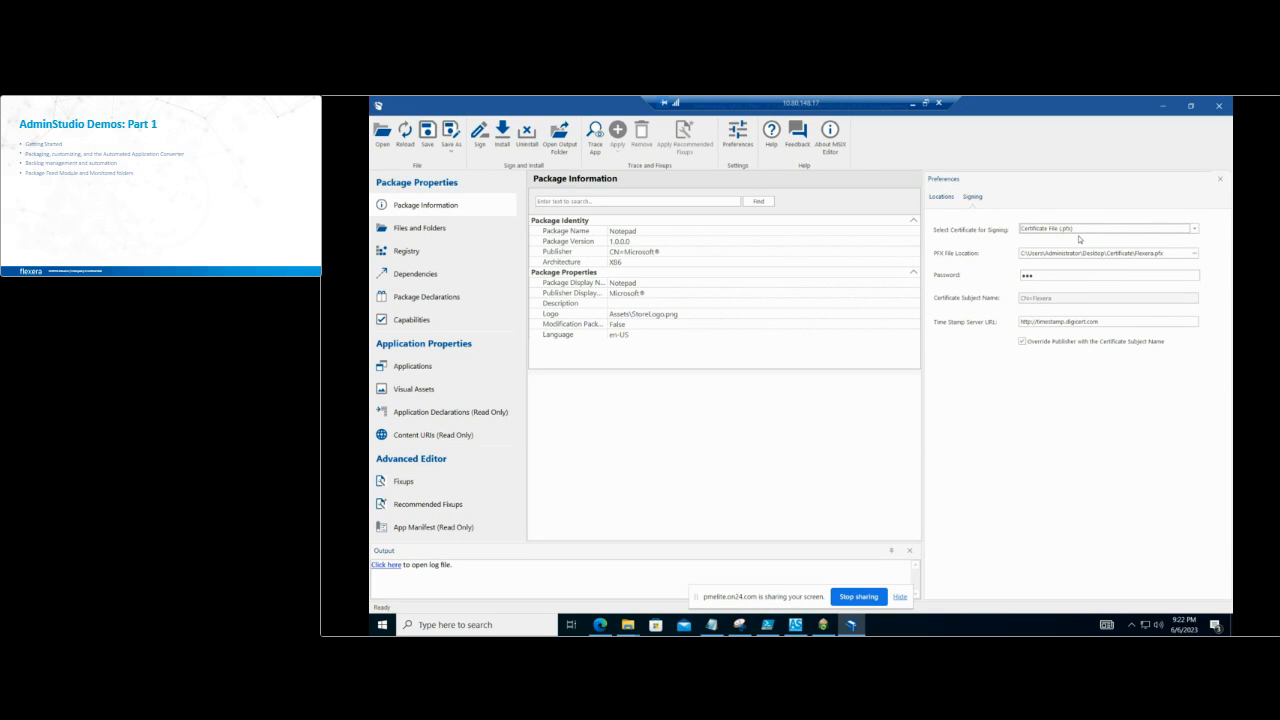
click(1193, 229)
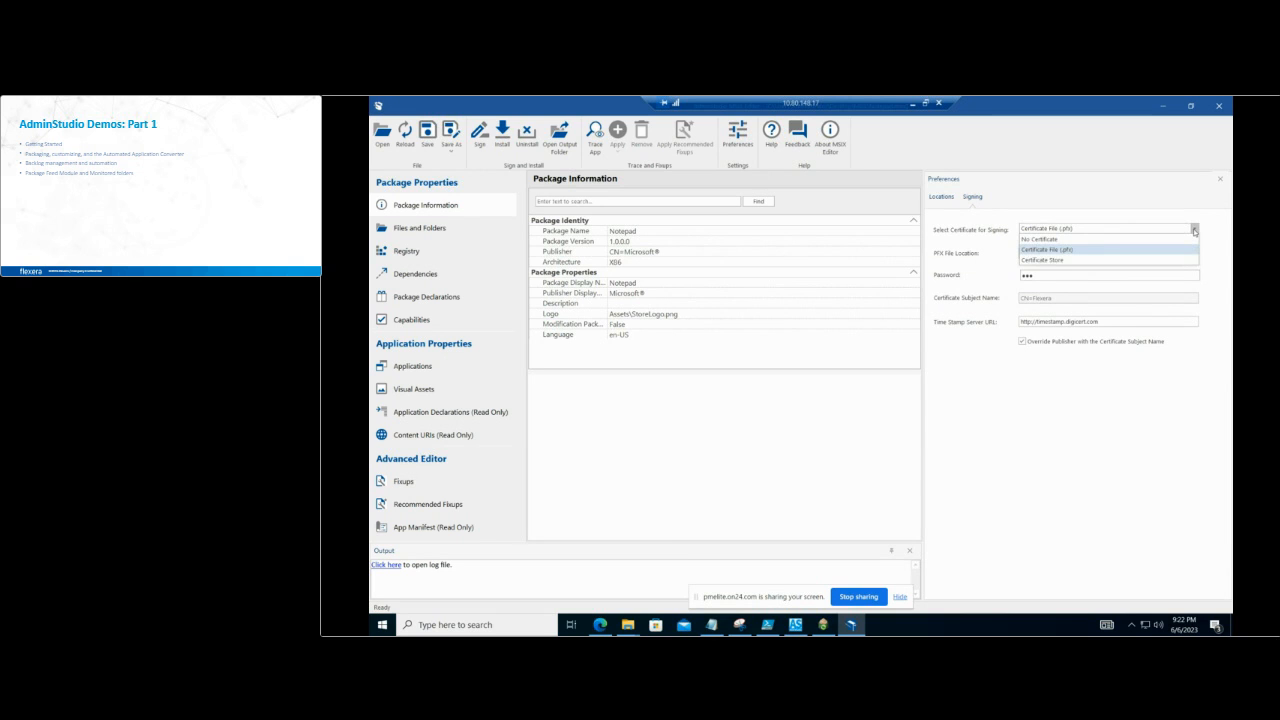
click(1142, 447)
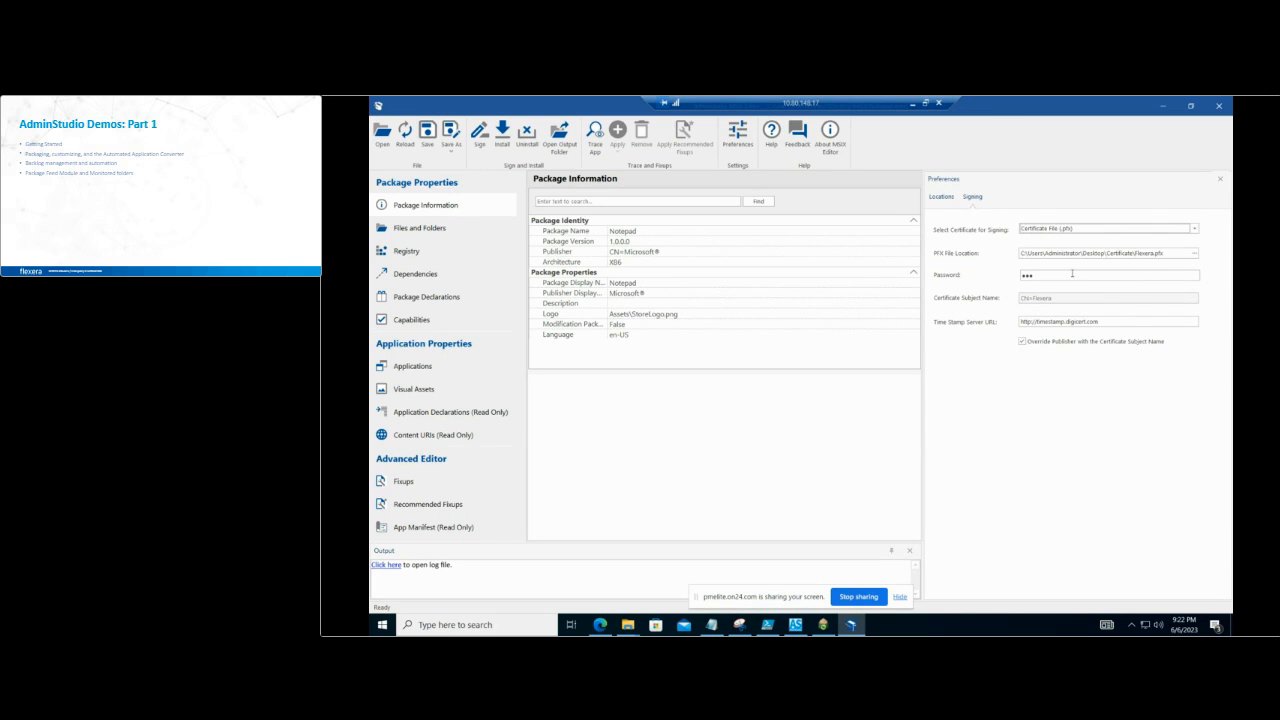
click(588, 535)
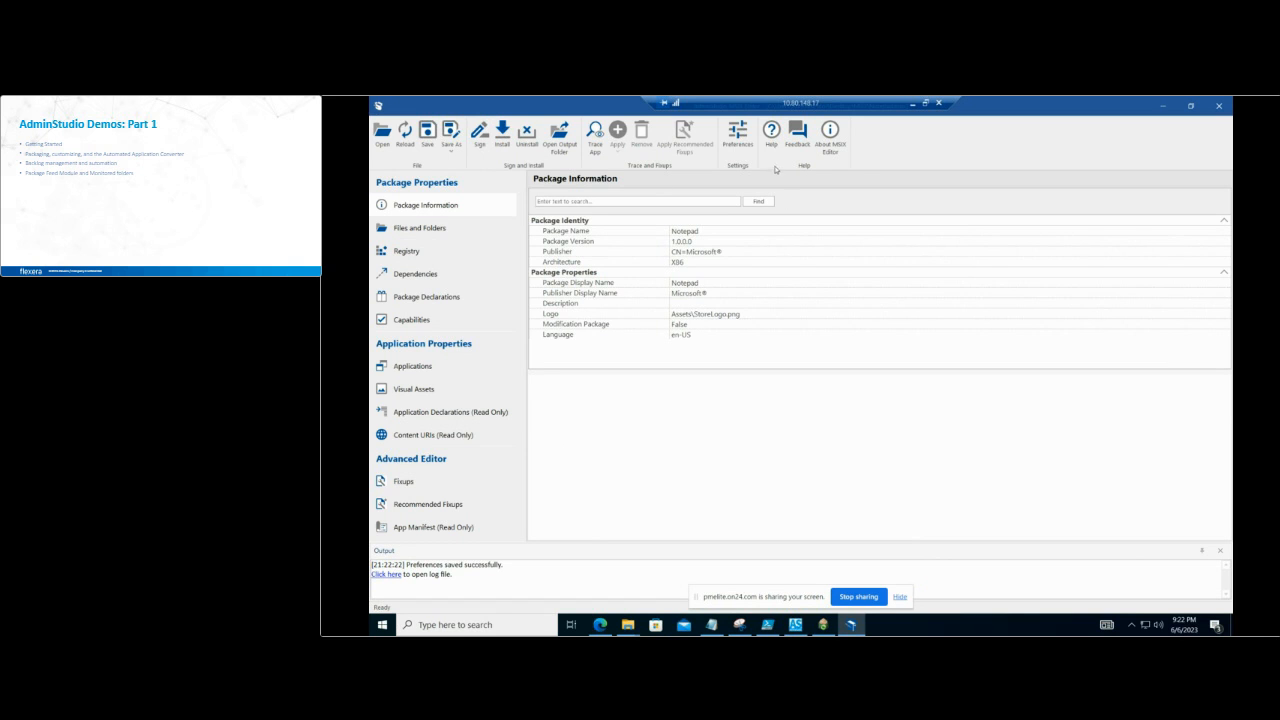
click(735, 143)
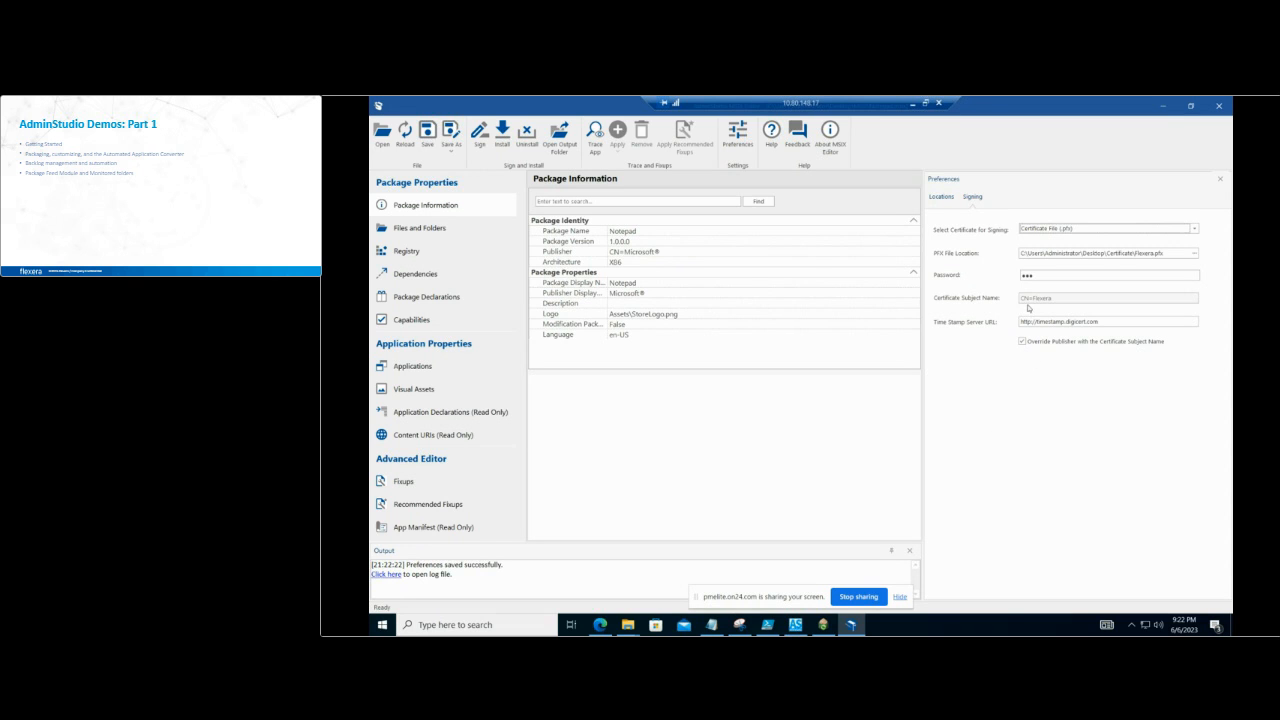
click(716, 414)
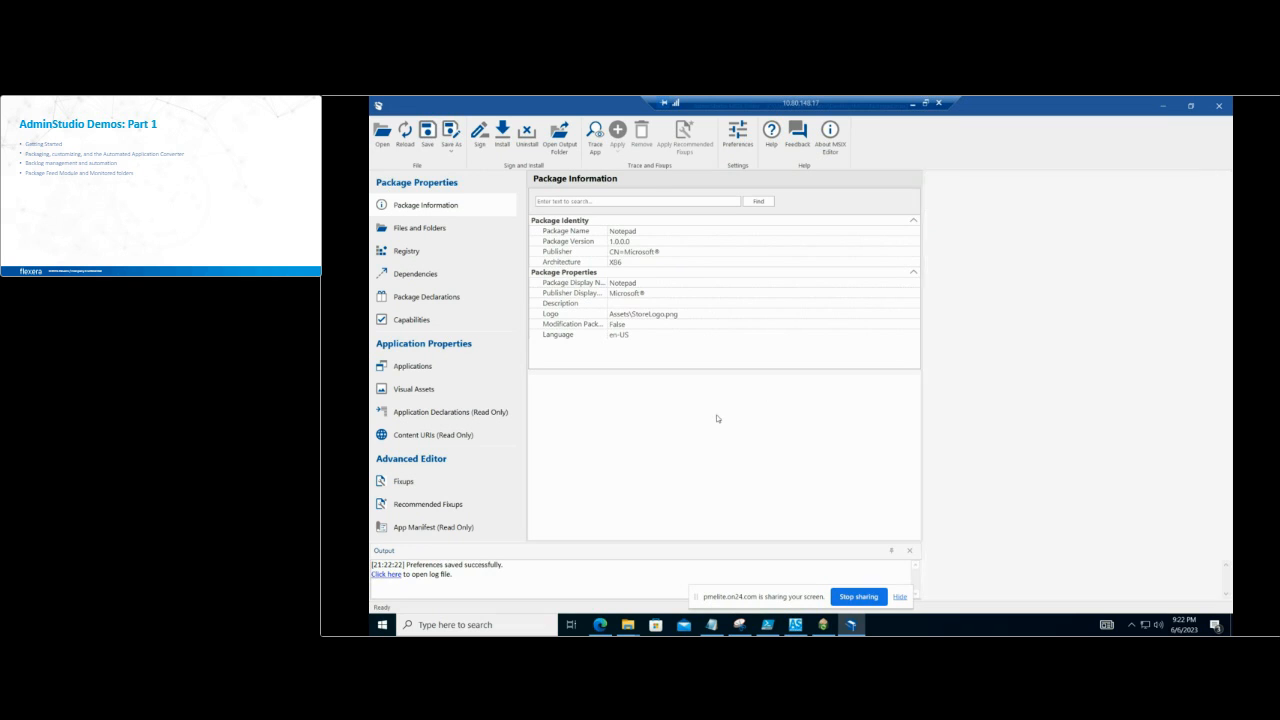
Step: Sign the Notepad package with the configured PFX certificate, enlarge the output area and minimize the MSIX editor
click(482, 146)
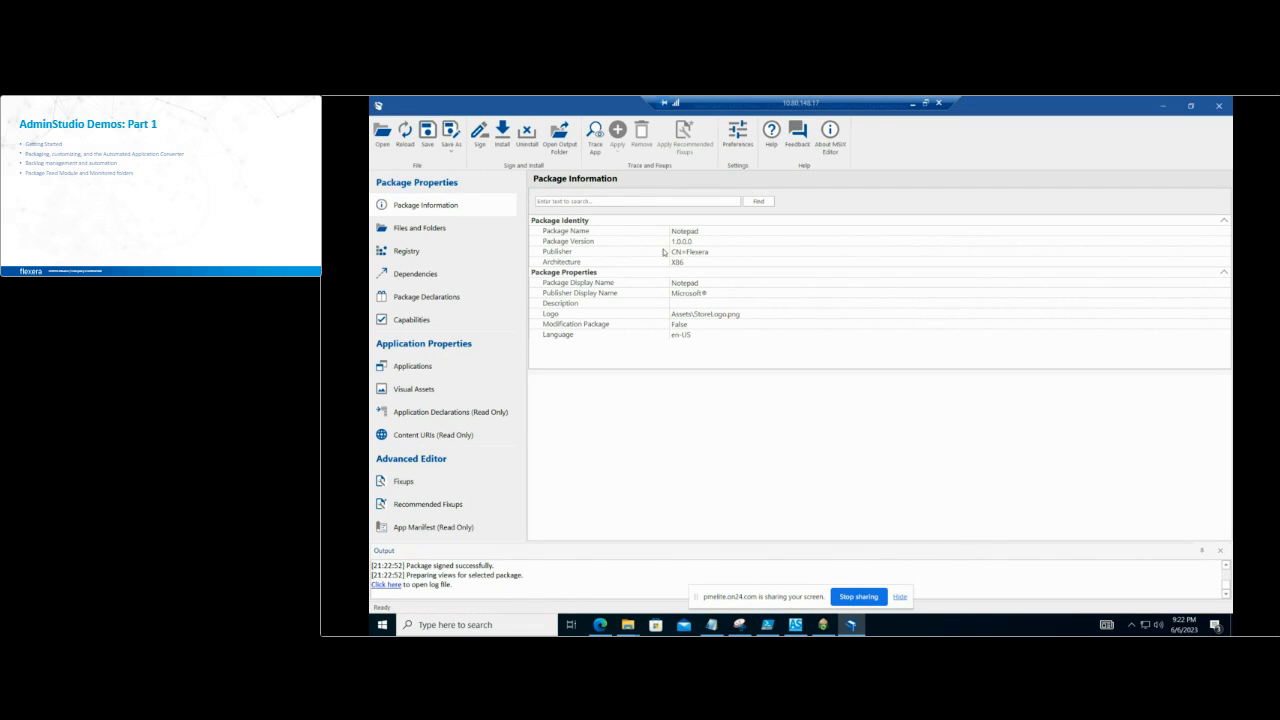
drag(748, 541, 743, 440)
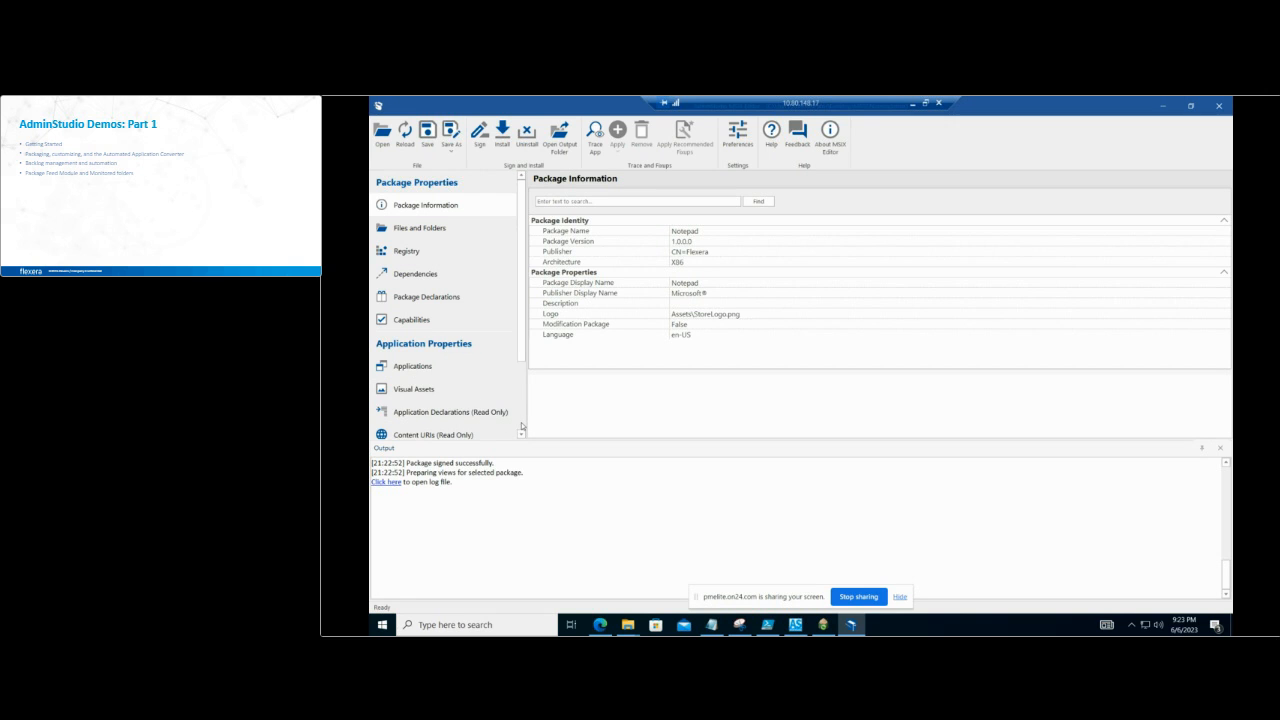
scroll(521, 427, down, 3)
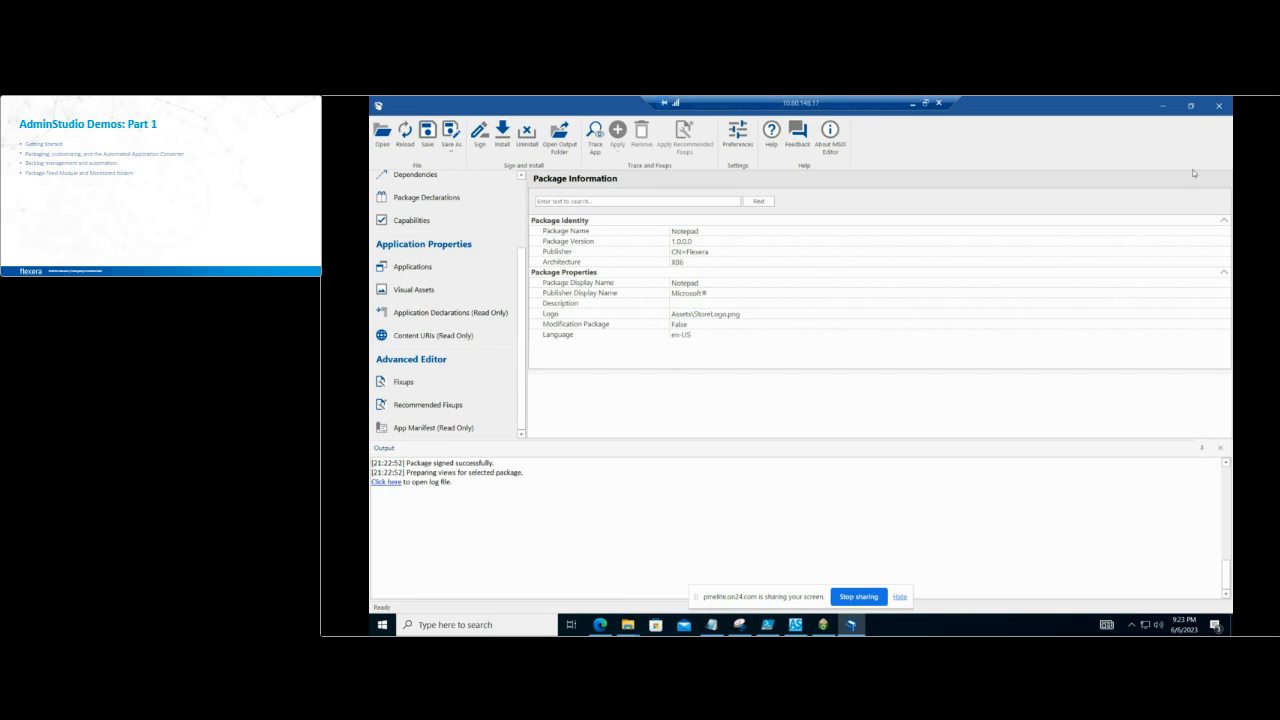
click(1168, 101)
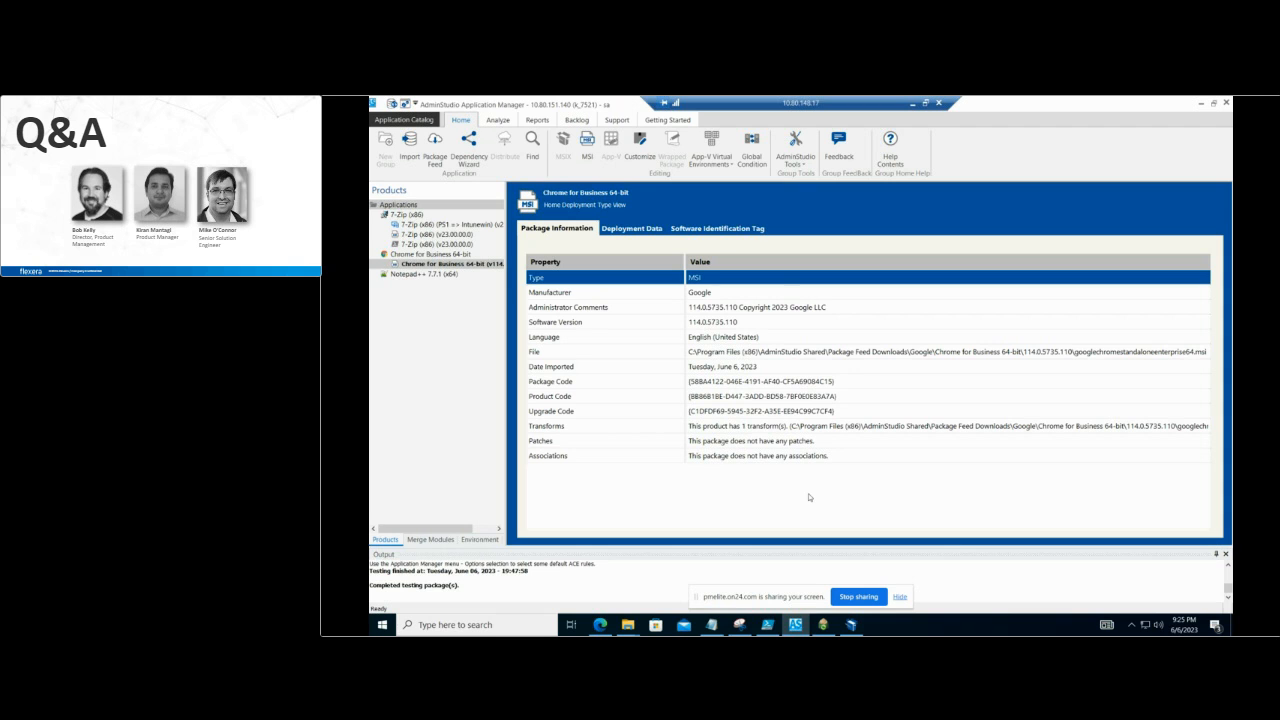
click(858, 596)
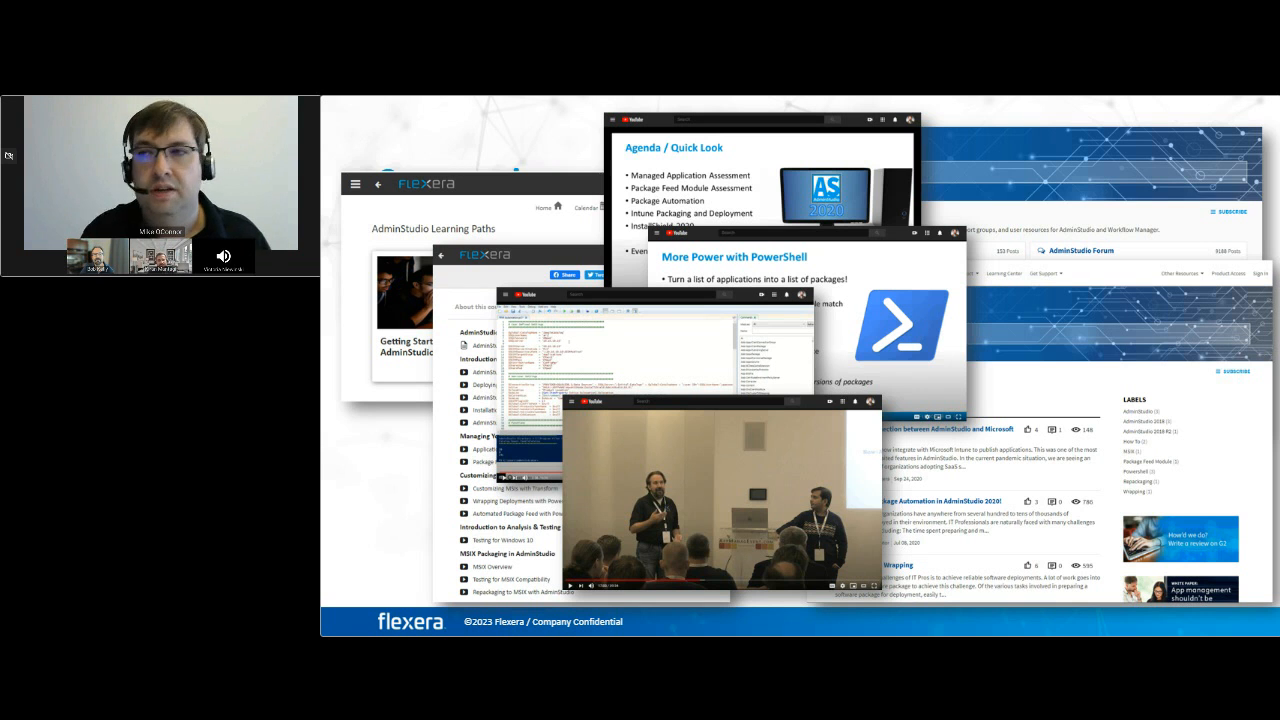
key(Right)
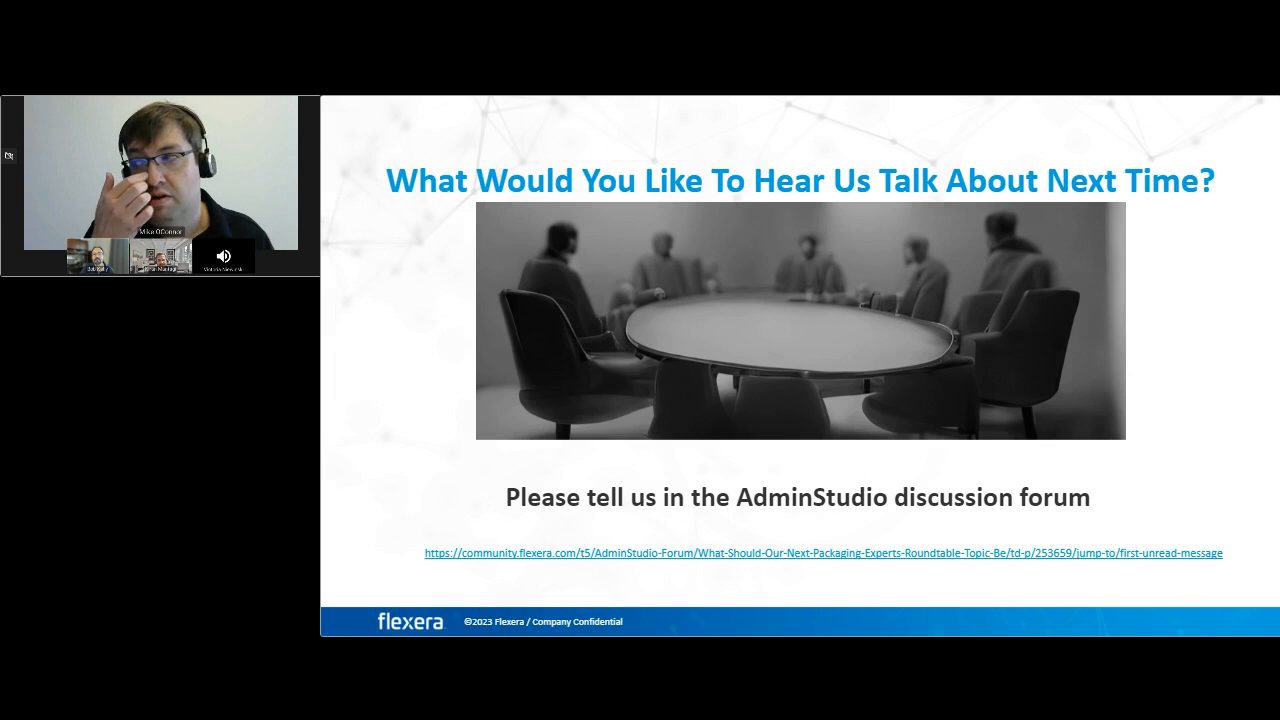